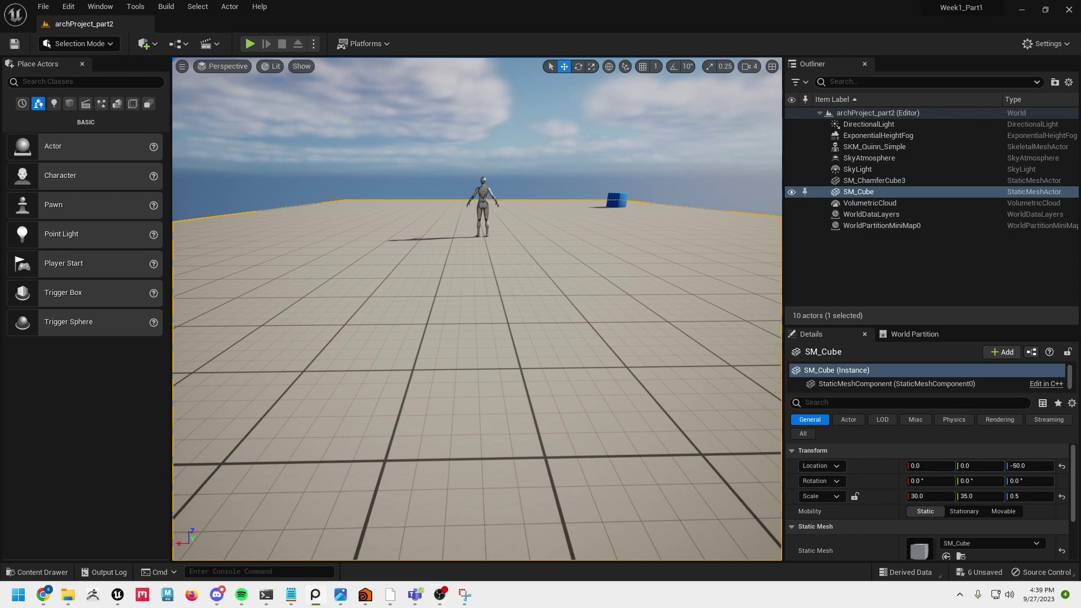
Step: Examine the reference image of the dark concrete corridor with slanted walls and light shafts
right_drag(1080, 225, 699, 198)
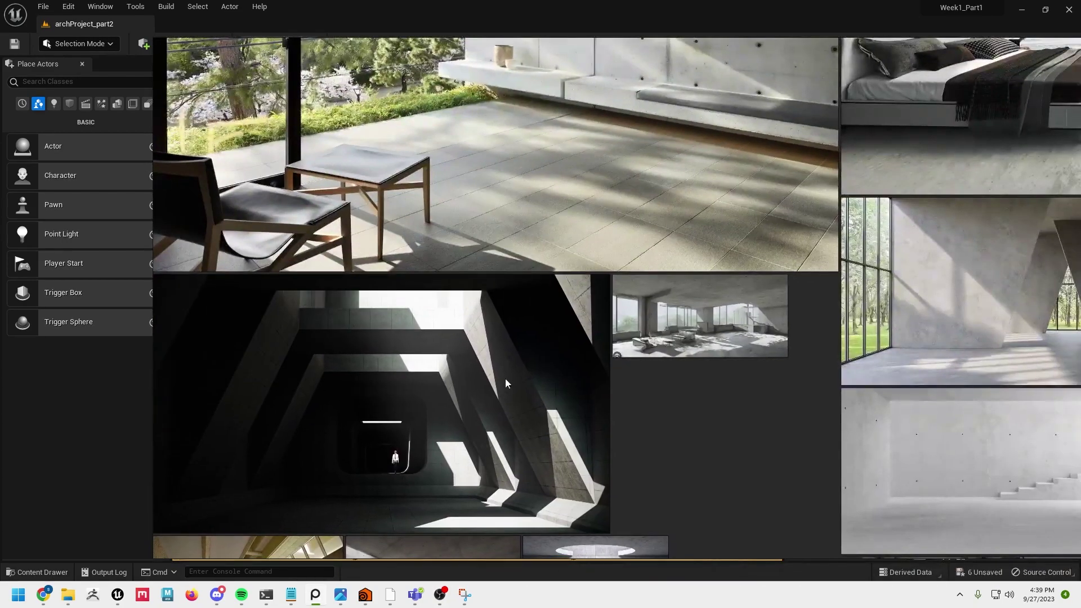
right_drag(505, 379, 585, 332)
scroll(480, 361, up, 3)
right_drag(520, 364, 593, 321)
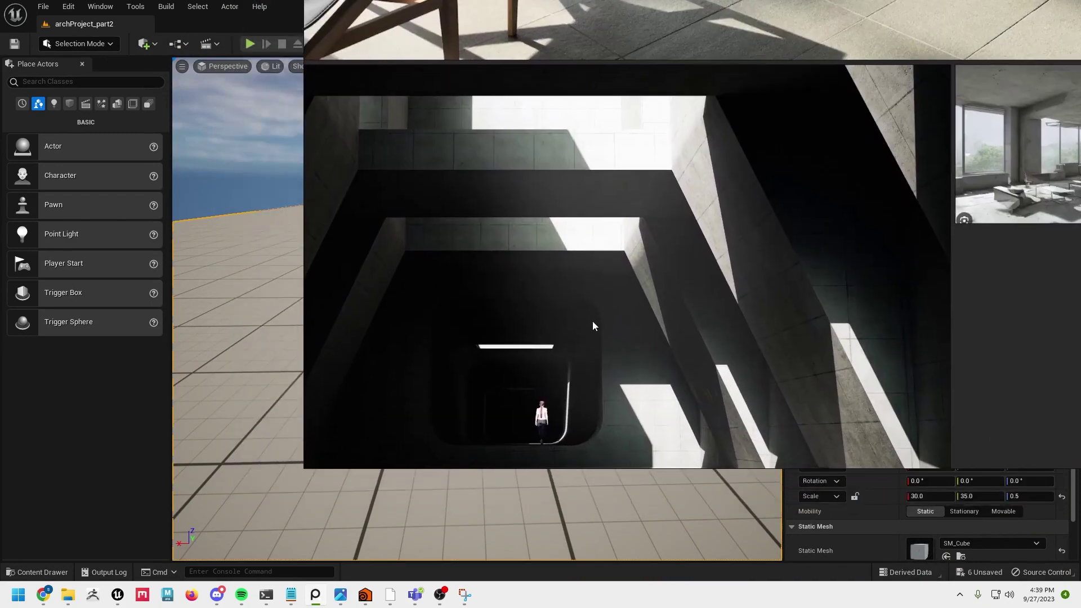
scroll(593, 324, down, 2)
drag(592, 323, 661, 328)
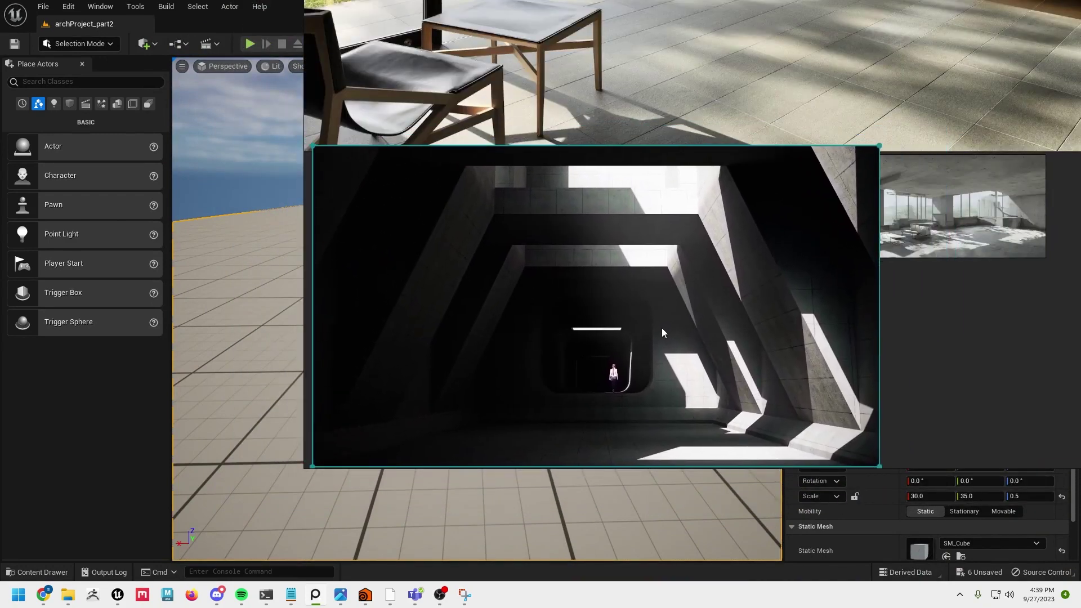
scroll(665, 338, up, 3)
scroll(667, 343, down, 1)
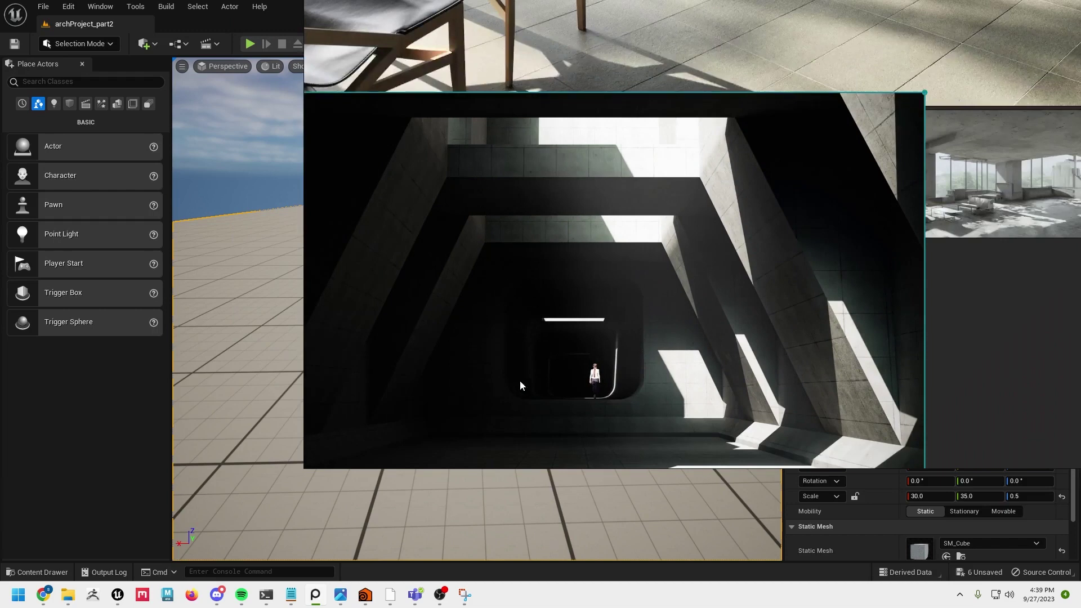
right_drag(558, 258, 1080, 322)
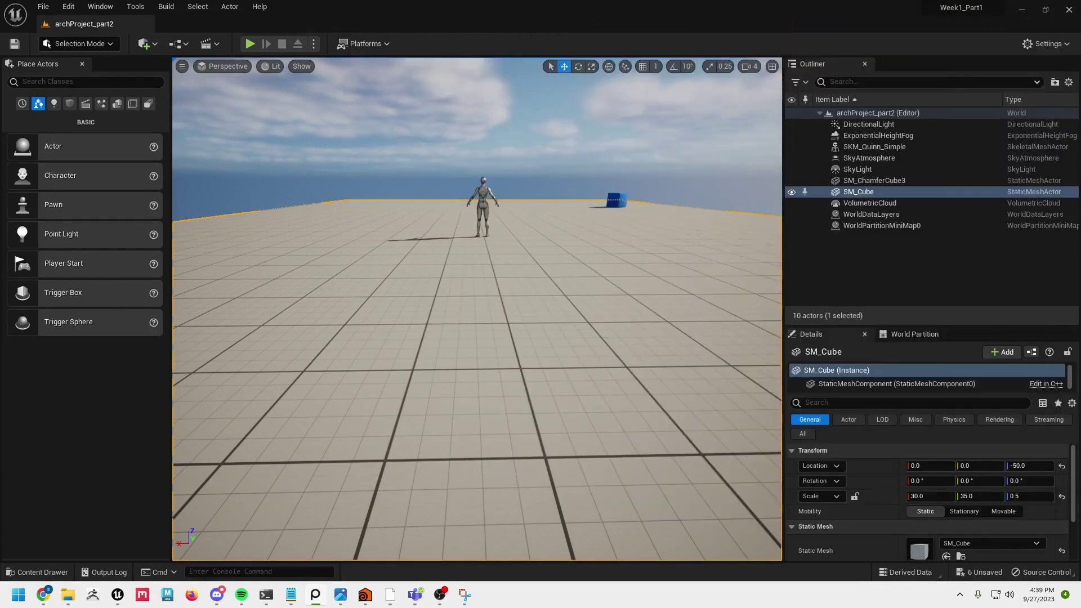
Step: Place a cube shape on the floor beside the mannequin
right_drag(477, 309, 477, 337)
key(e)
key(w)
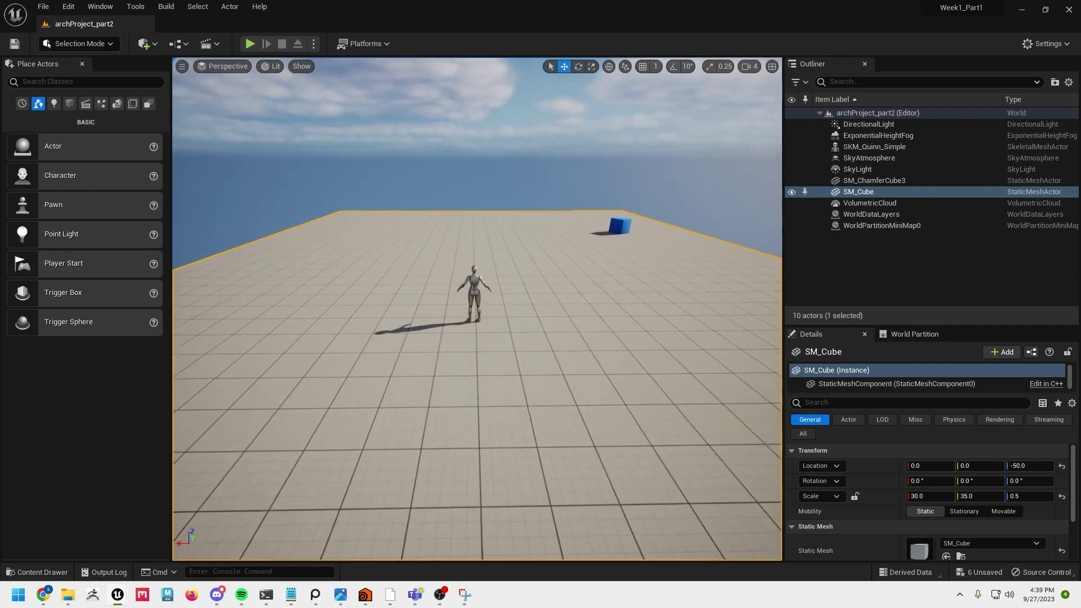
right_click(518, 271)
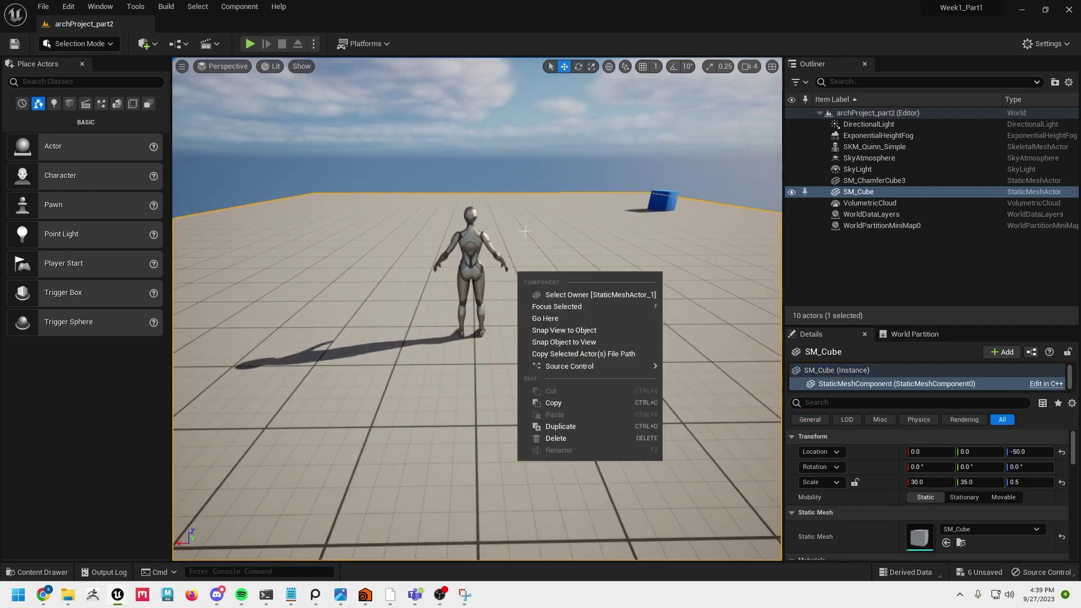
click(563, 226)
click(563, 228)
key(s)
right_drag(562, 232, 562, 248)
key(e)
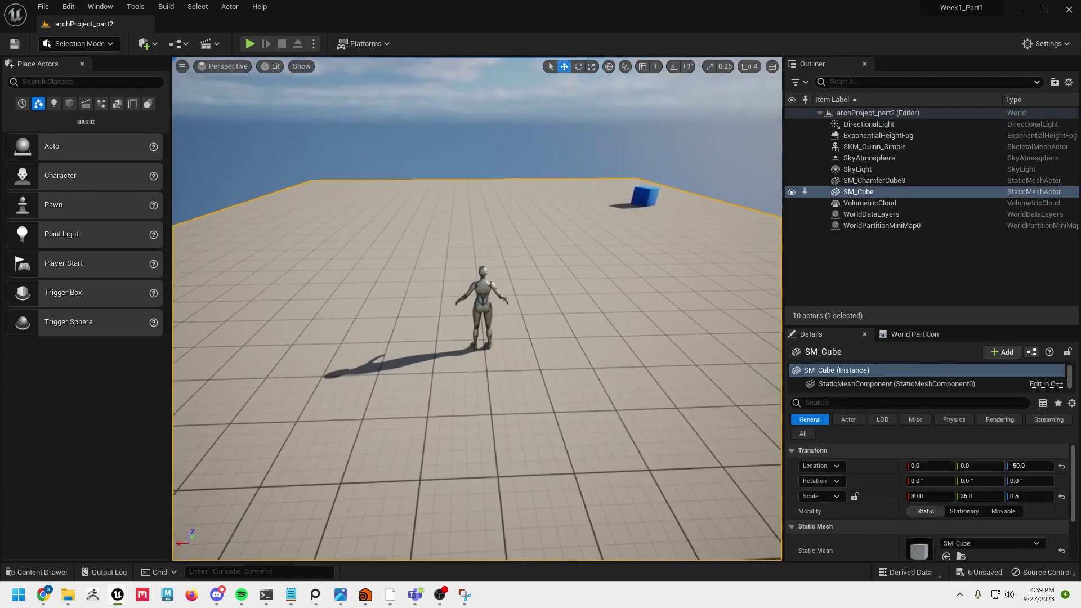
alt+drag(561, 248, 568, 241)
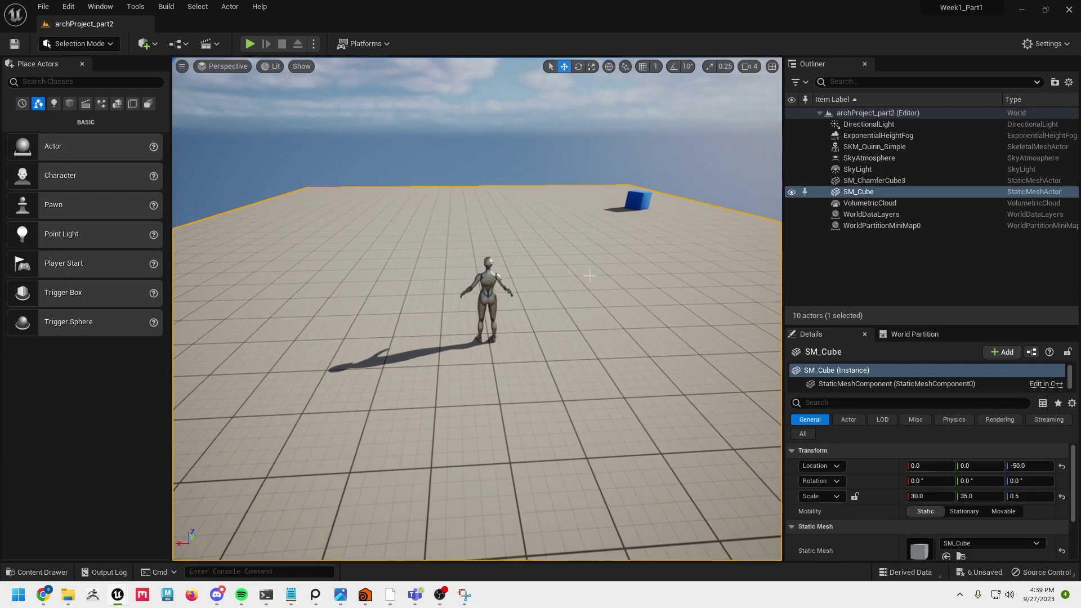
click(71, 105)
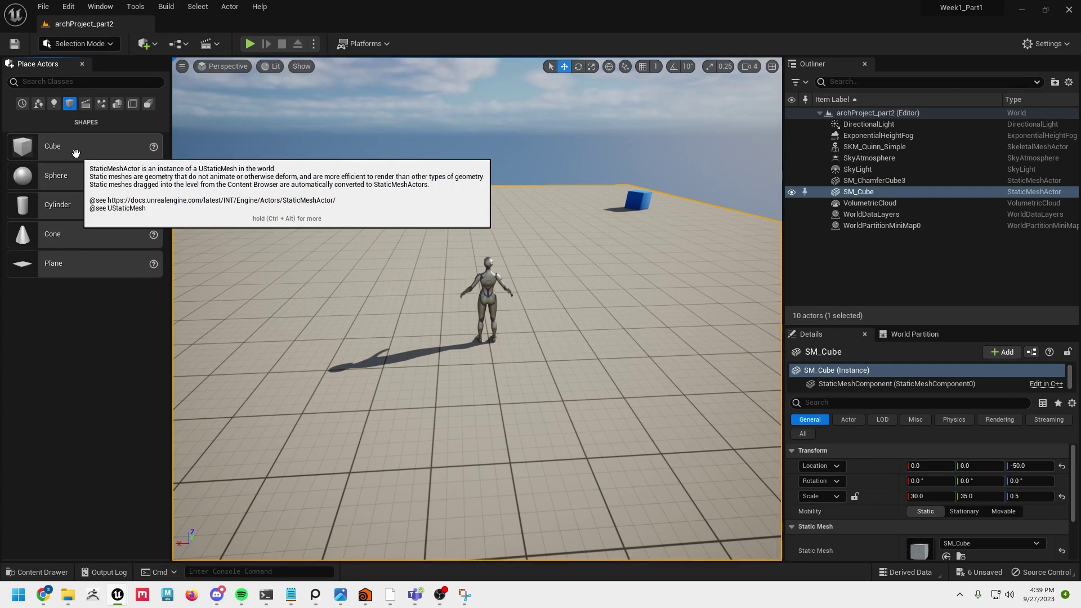
drag(76, 153, 371, 352)
Step: Apply the MI_Concrete_Wall_vhjldck_4K material to the cube and raise it to about Z 44
click(42, 572)
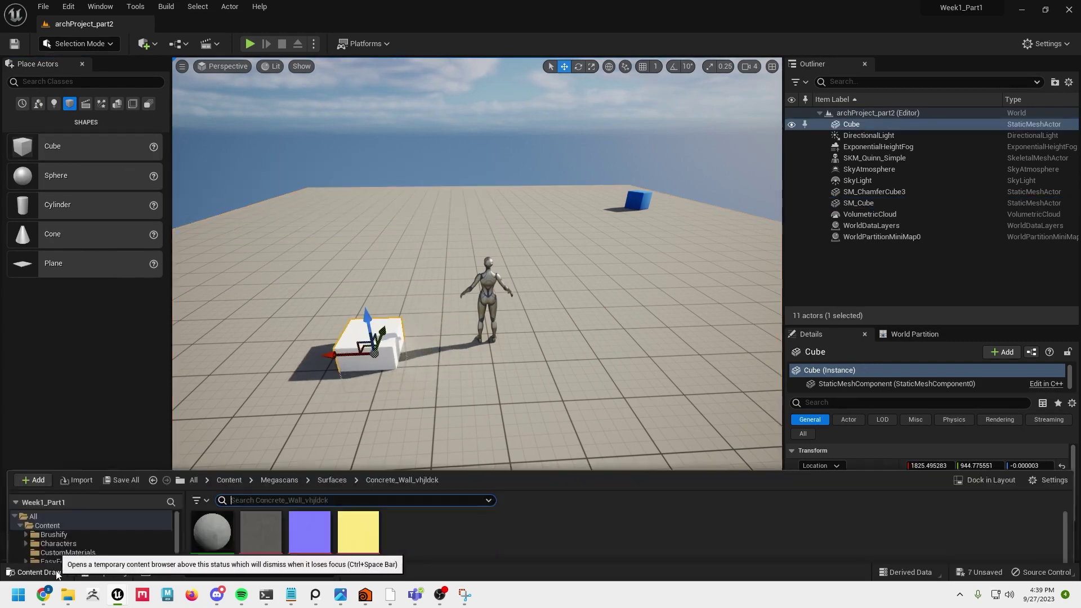
drag(212, 495, 355, 332)
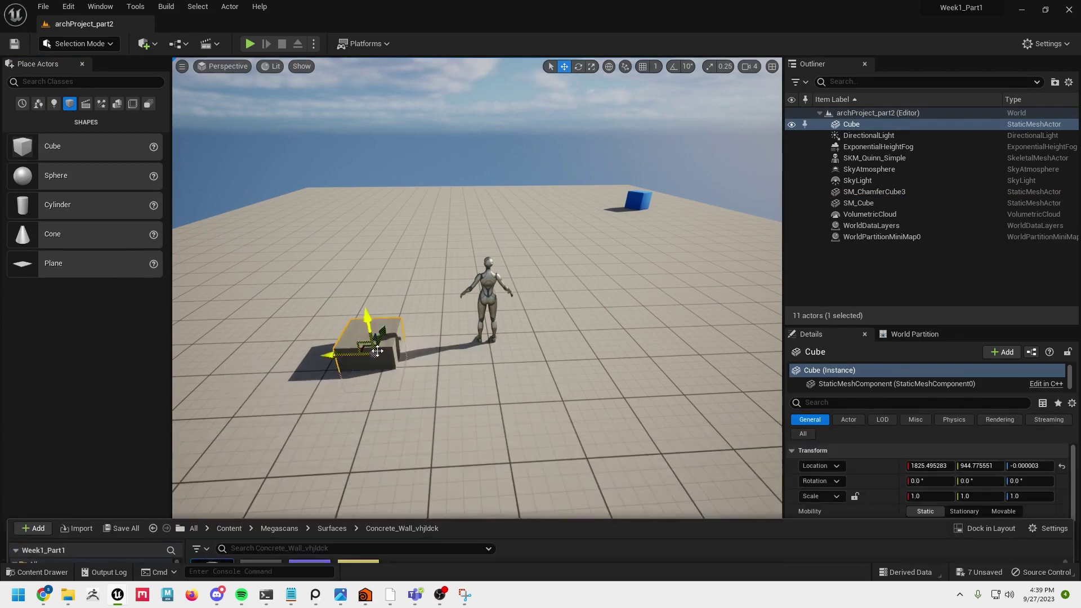
click(104, 572)
click(43, 572)
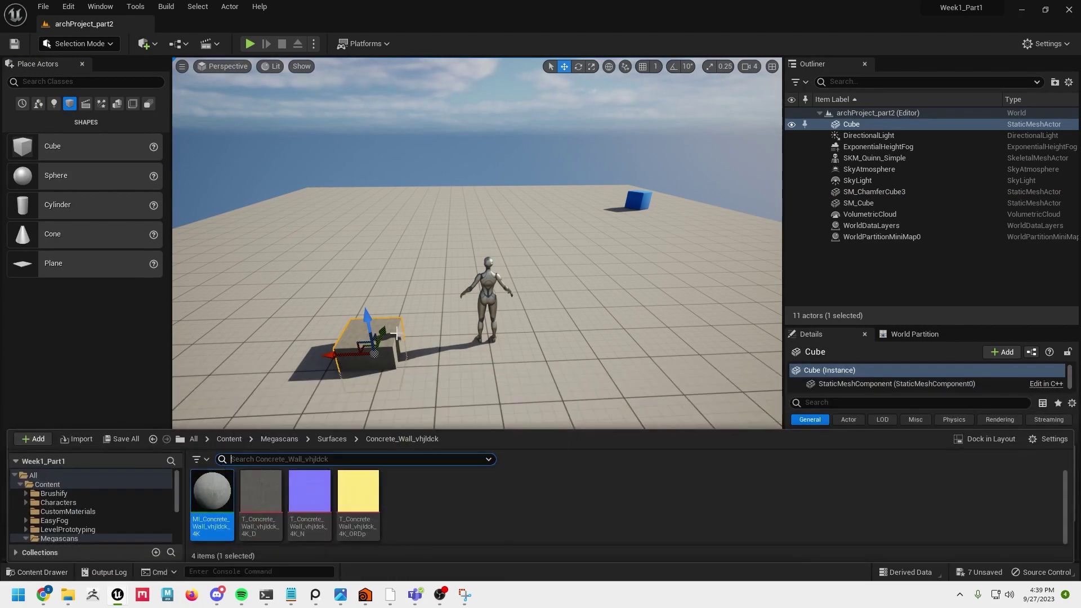
drag(371, 316, 365, 297)
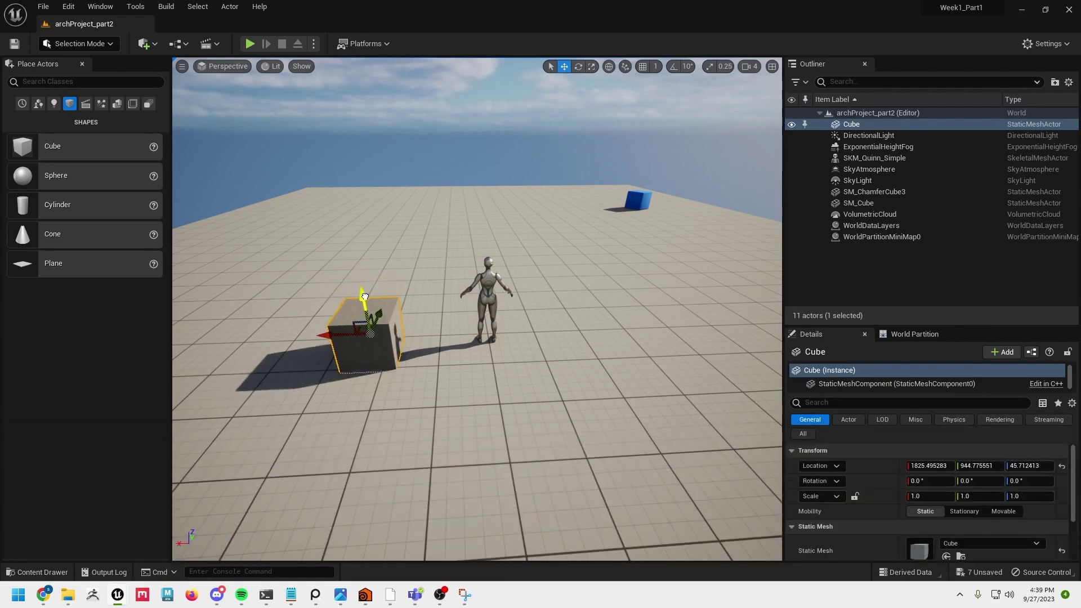
Step: Scale the cube uniformly to about 3.01 and raise it to about Z 149
alt+drag(457, 324, 413, 287)
scroll(413, 287, up, 4)
alt+middle_drag(413, 288, 478, 419)
alt+right_drag(400, 383, 391, 377)
key(e)
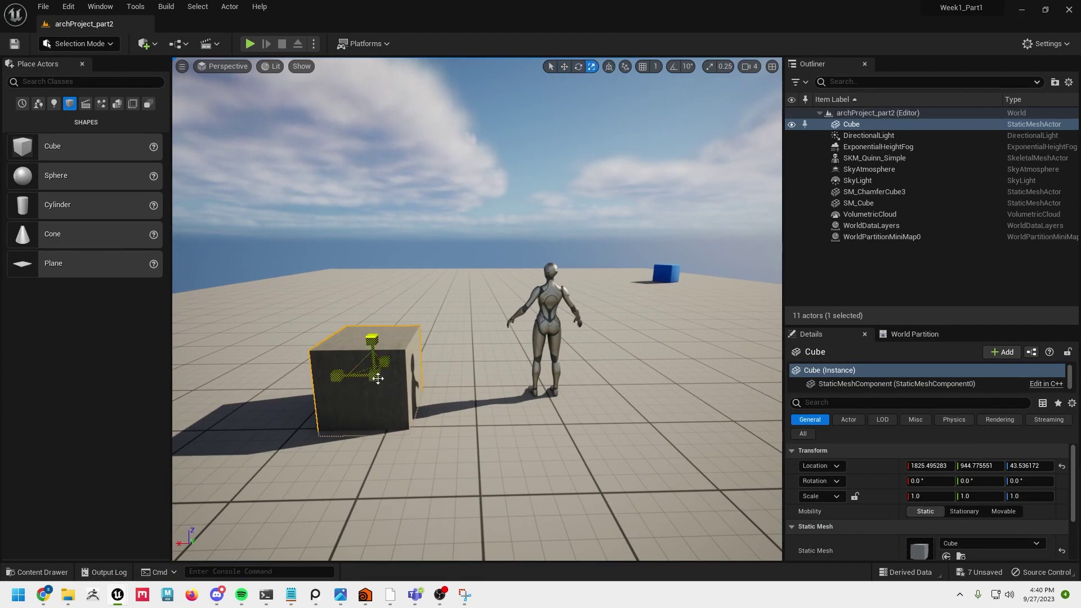
mouse_move(378, 379)
mouse_down()
mouse_move(419, 335)
mouse_move(392, 376)
mouse_up()
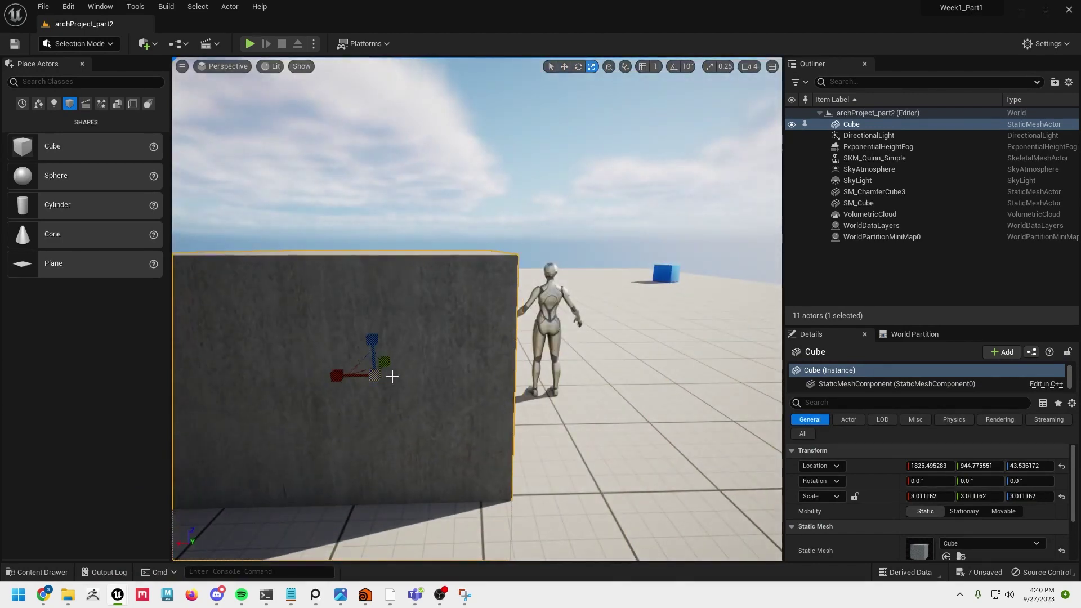
drag(372, 337, 367, 253)
Step: Stretch the cube along Y to a scale of about 26.35 and move it to about X 1955, Y 1348
key(s)
right_drag(442, 270, 242, 329)
key(d)
key(a)
key(a)
key(d)
key(s)
right_drag(306, 319, 302, 317)
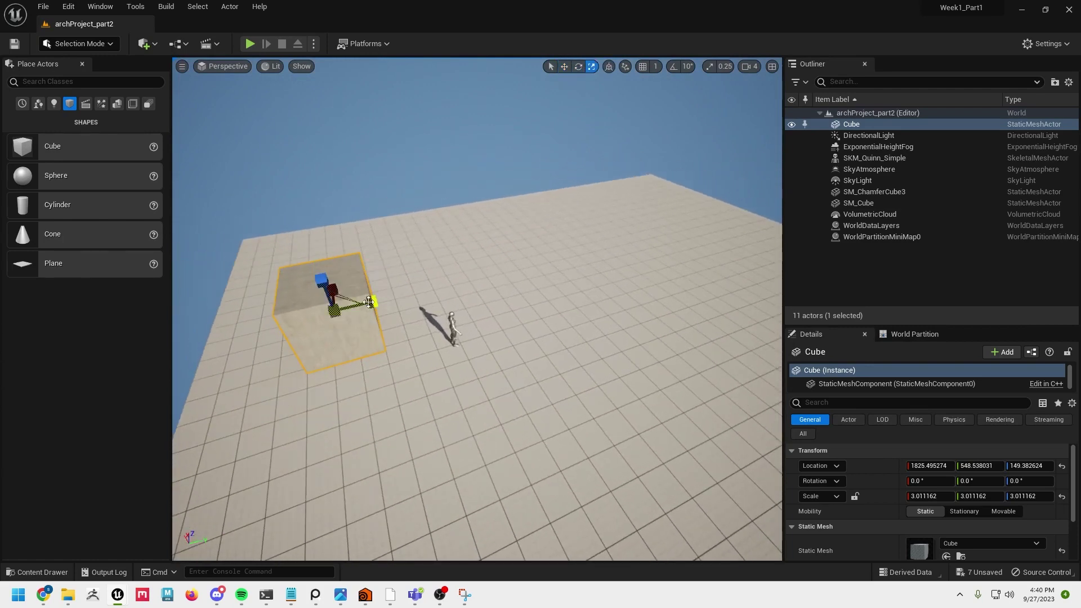
drag(369, 303, 598, 362)
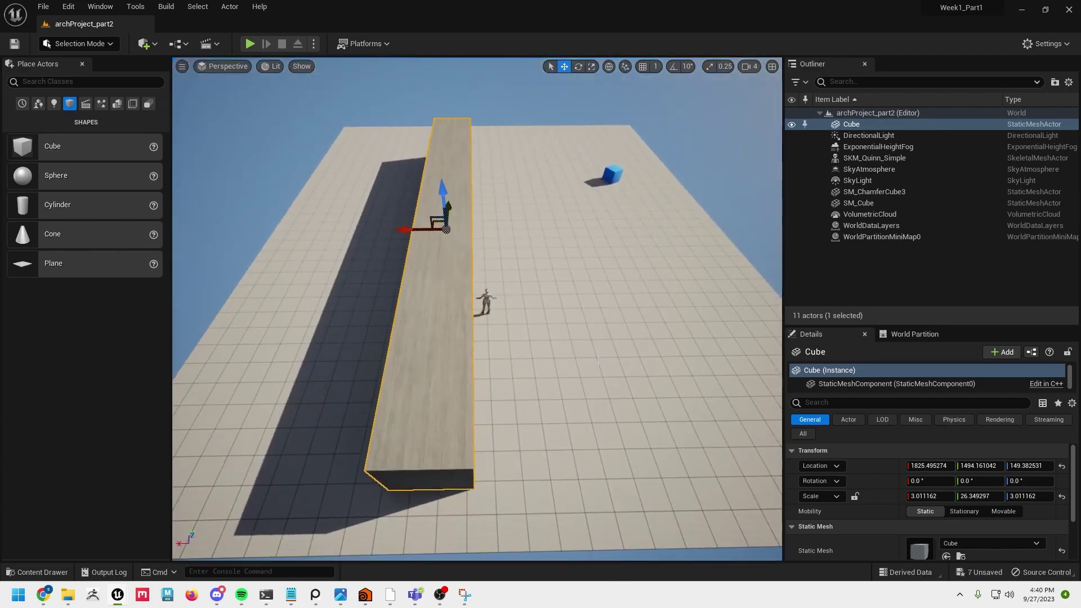
drag(453, 206, 382, 177)
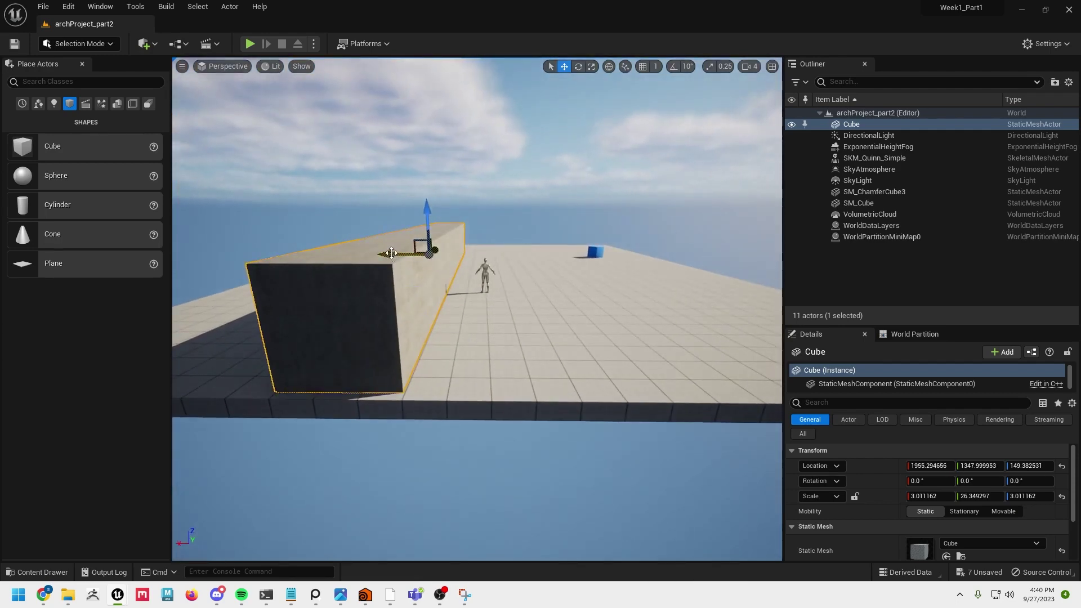
Step: Duplicate the long concrete wall along X to about 1063, on the other side of the mannequin
alt+shift+drag(391, 253, 555, 253)
alt+drag(279, 310, 343, 301)
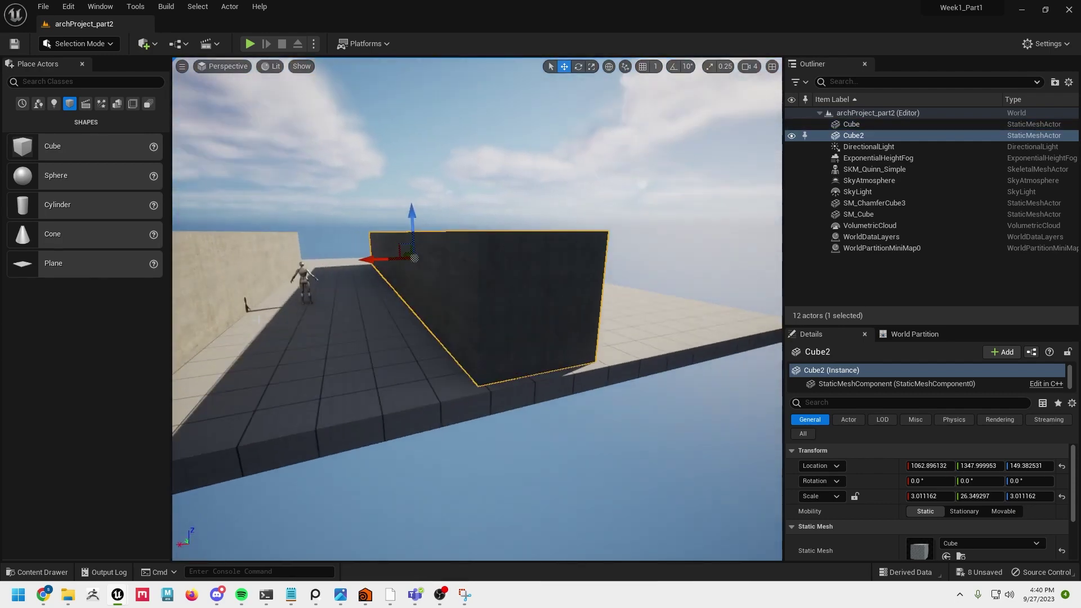
alt+drag(323, 342, 326, 383)
scroll(323, 341, up, 4)
alt+drag(323, 342, 349, 293)
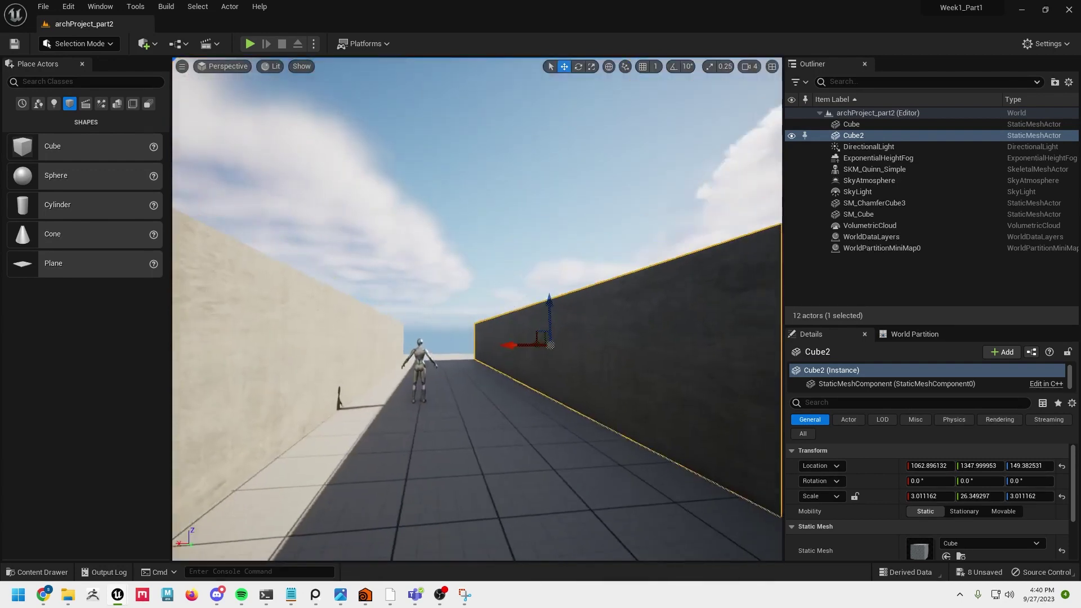
middle_drag(272, 270, 304, 276)
Step: Play-test the level by running the character between the two walls, and stop the simulation
click(250, 44)
key(w)
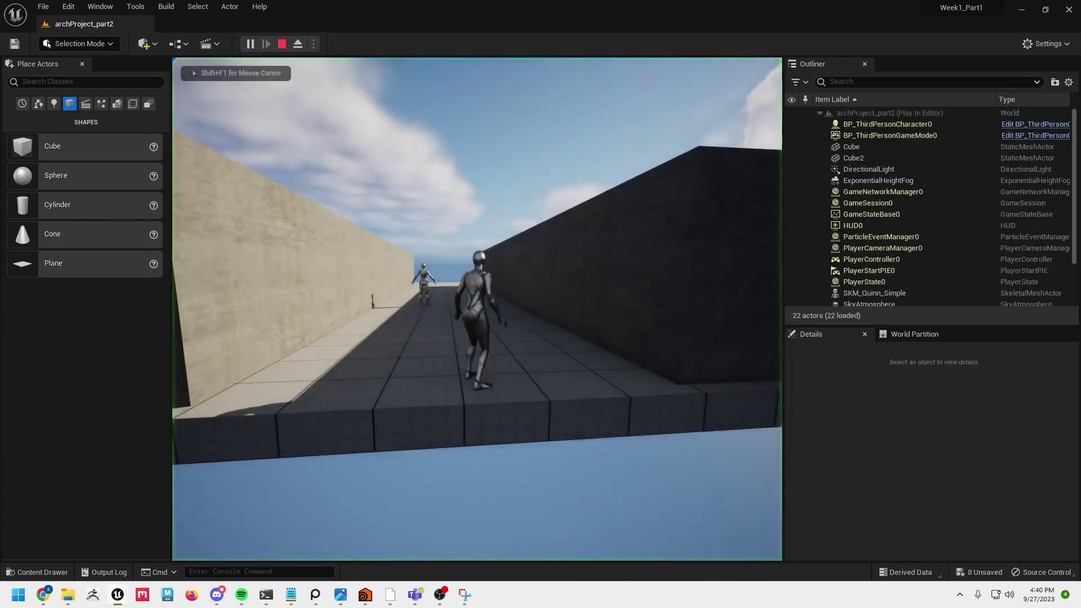
key(w)
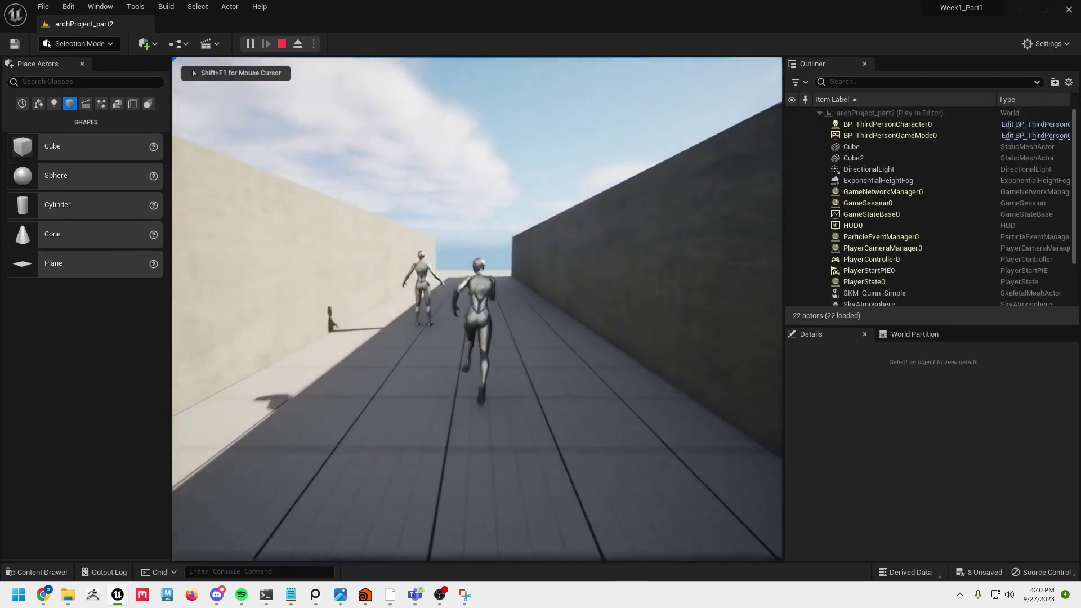
key(w)
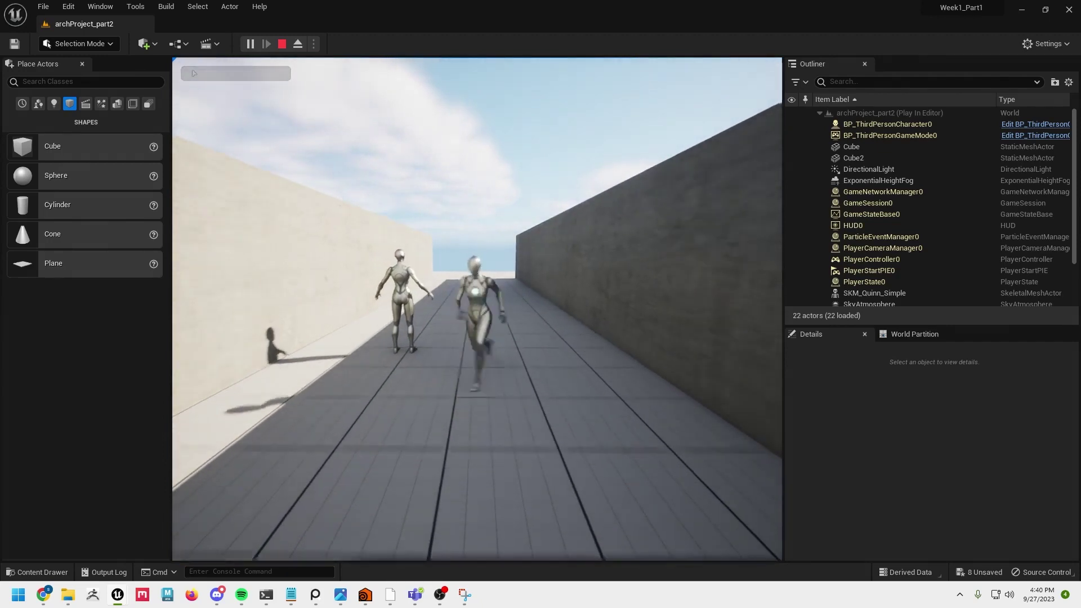
key(w)
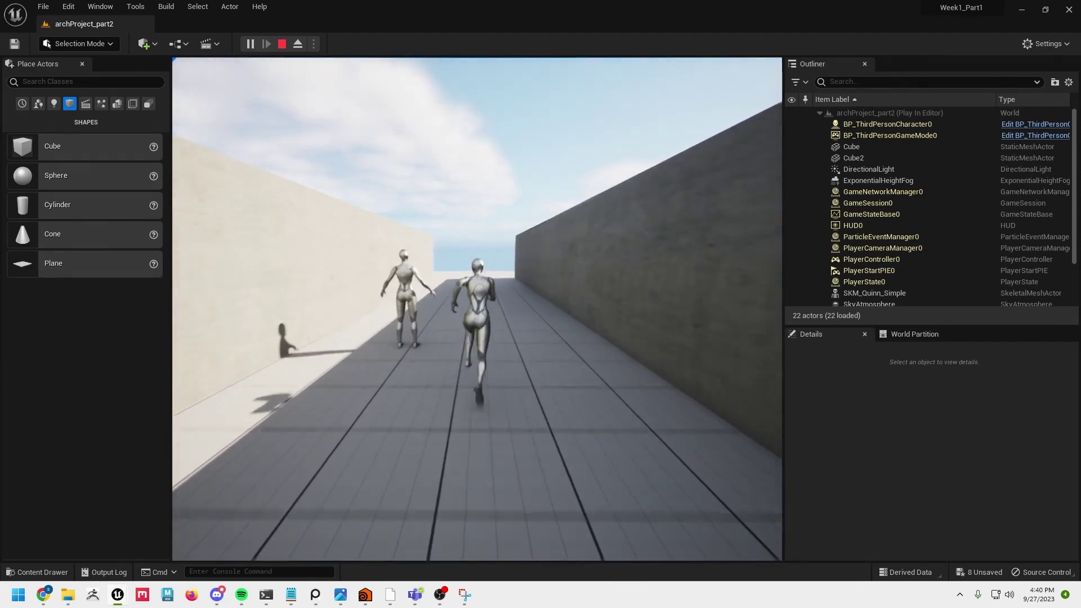
key(Escape)
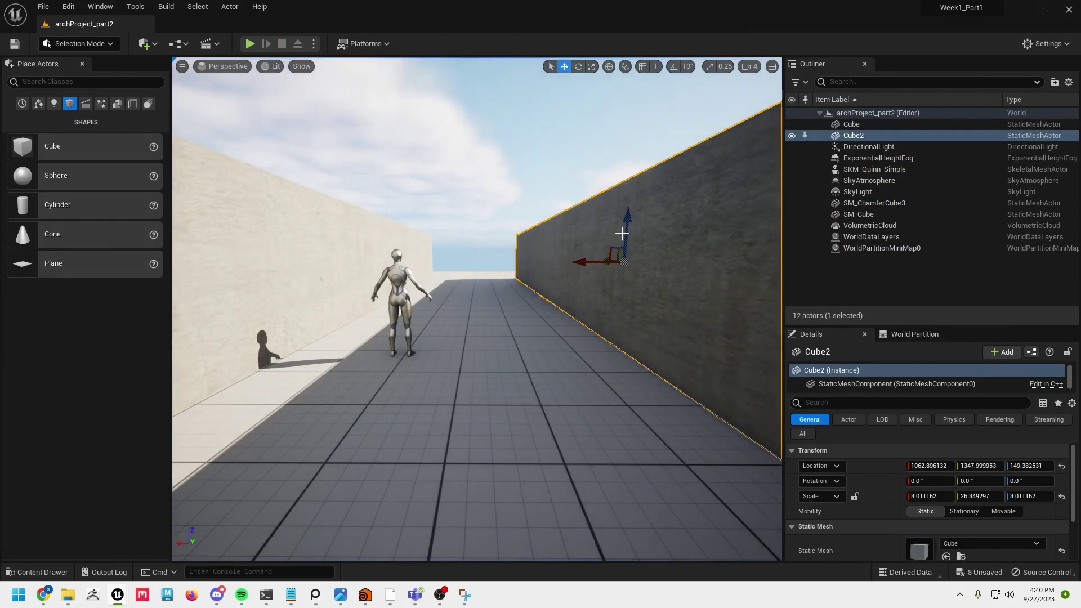
Step: Tilt the original wall to about -32° around Y and sink it through the floor to about Z -105
key(s)
right_drag(618, 273, 613, 310)
key(s)
right_drag(551, 338, 547, 339)
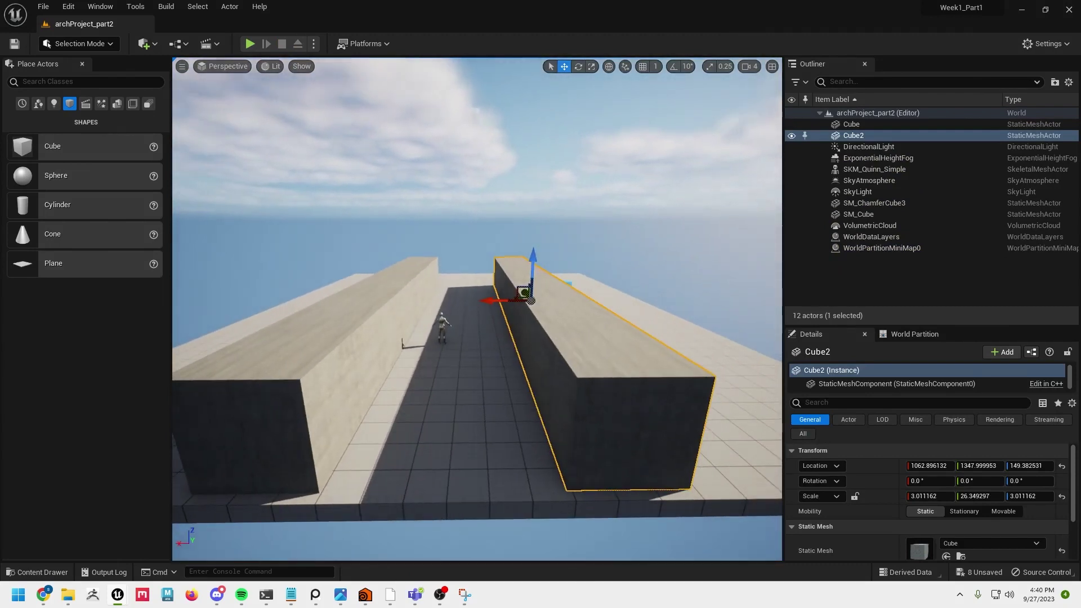
click(394, 321)
key(e)
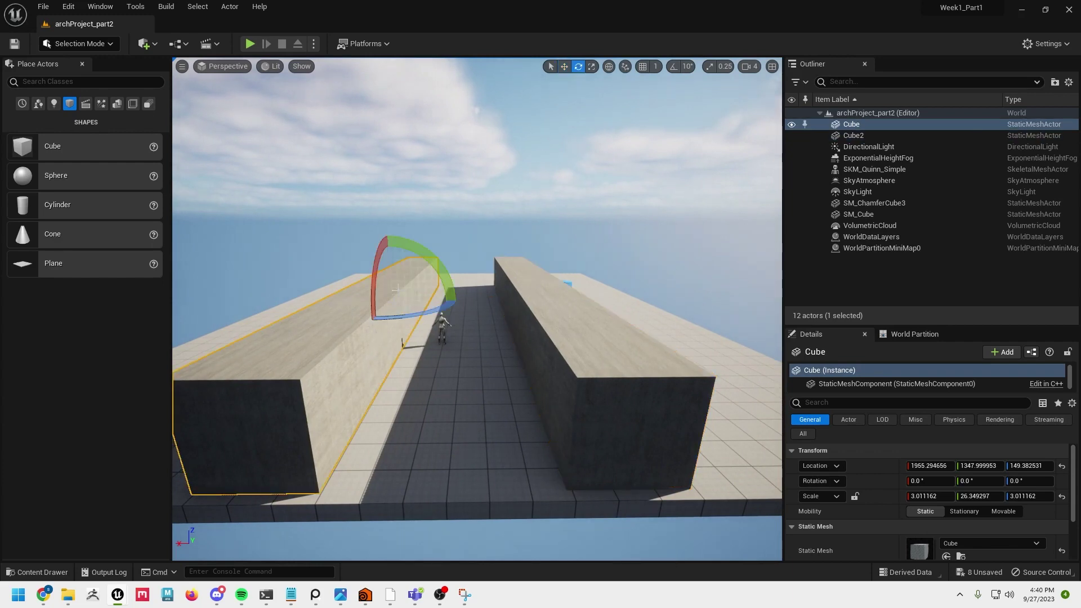
drag(433, 260, 410, 245)
drag(318, 338, 316, 343)
key(w)
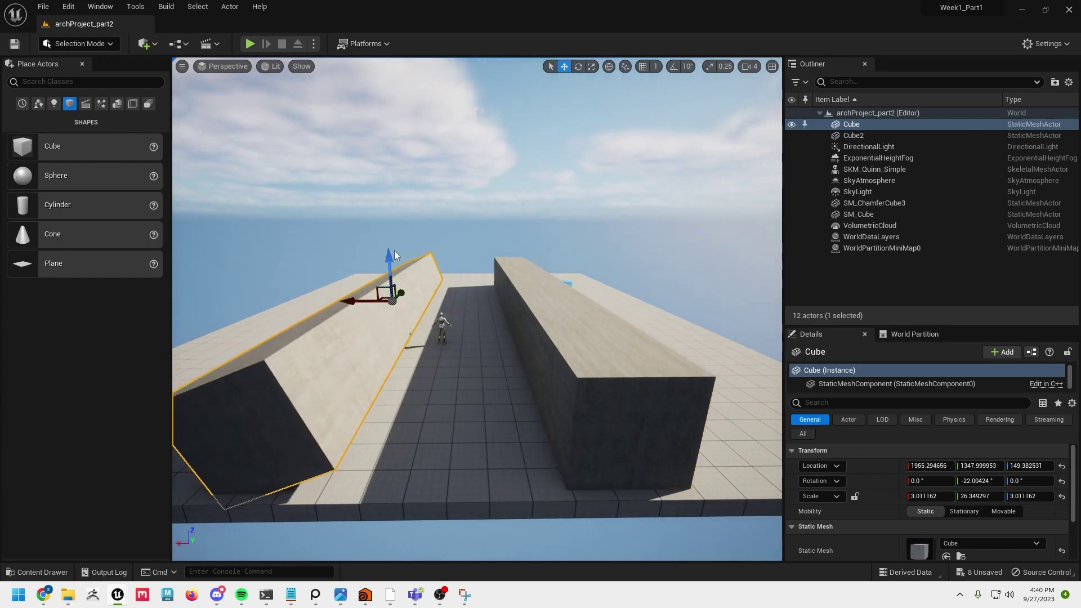
drag(394, 254, 315, 357)
key(e)
Step: Delete the upright duplicate wall on the other side of the mannequin
click(608, 349)
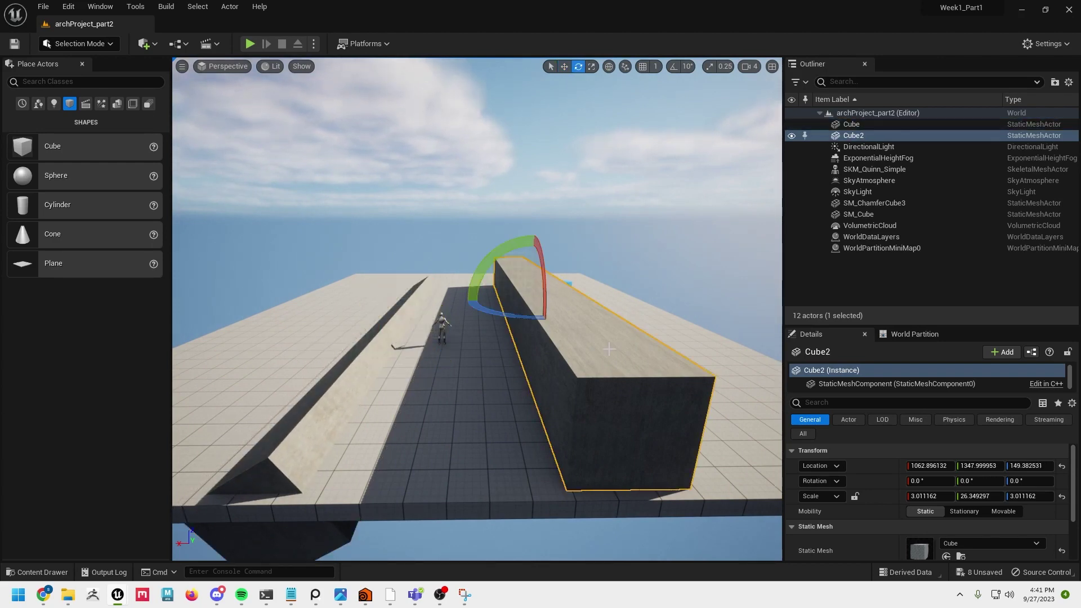
key(Delete)
middle_drag(483, 396, 428, 409)
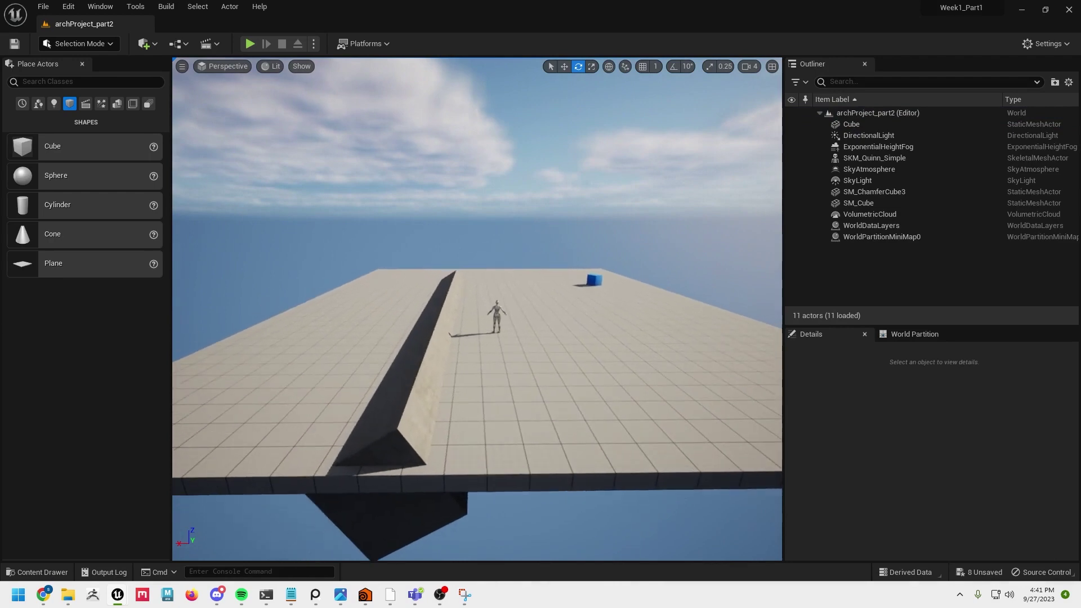
Step: Duplicate the tilted block upward to about Z 405 and set the copy's Y rotation to 0
click(438, 369)
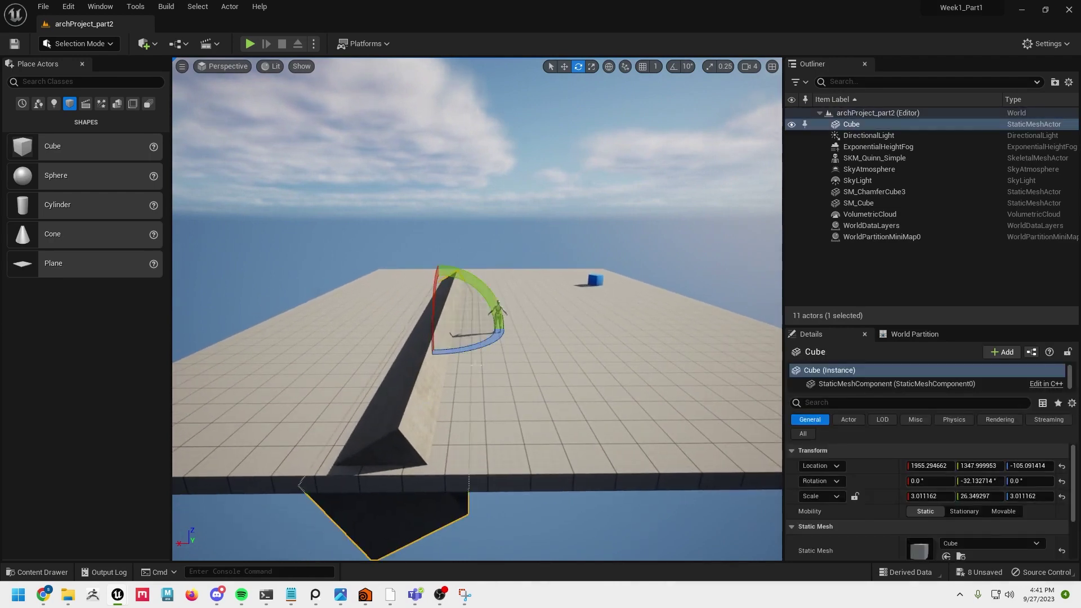
key(w)
alt+drag(436, 294, 453, 188)
key(e)
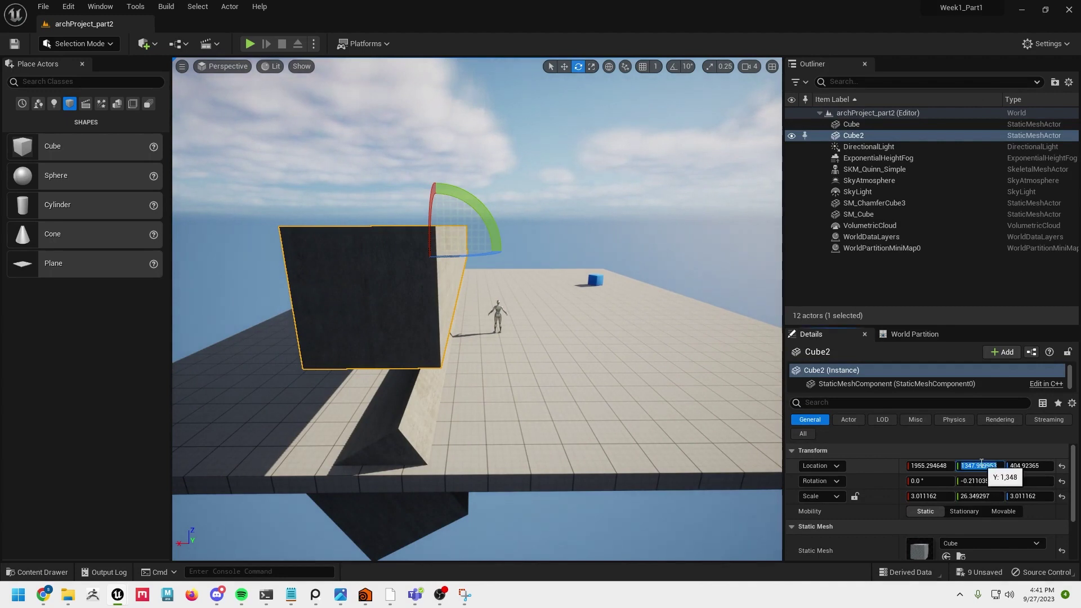
click(983, 483)
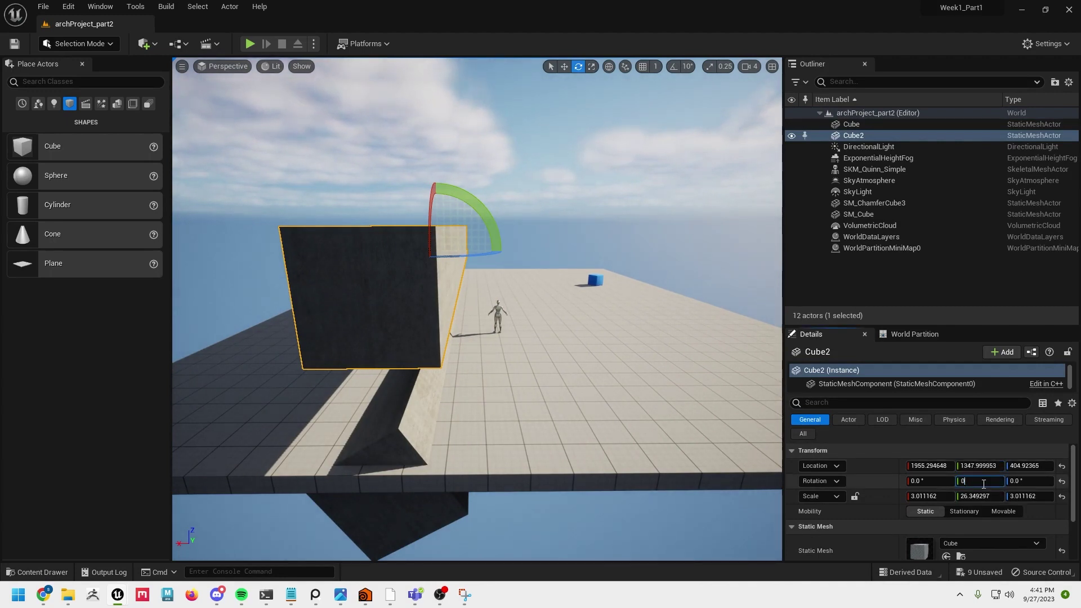
alt+drag(507, 341, 461, 366)
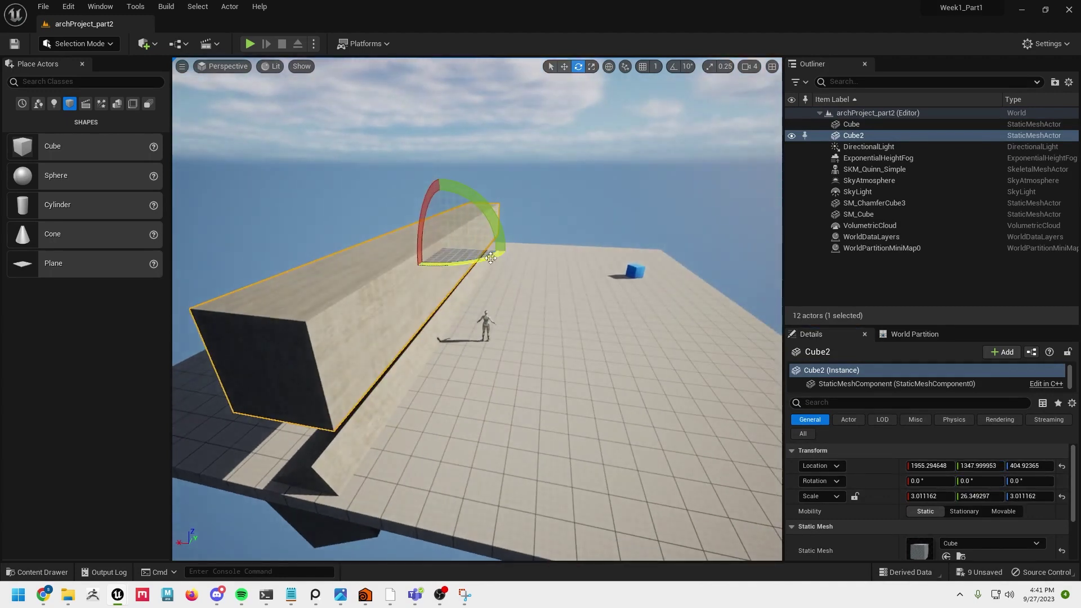
Step: Rotate the raised block copy around Z to a yaw of exactly 90°
drag(491, 258, 557, 268)
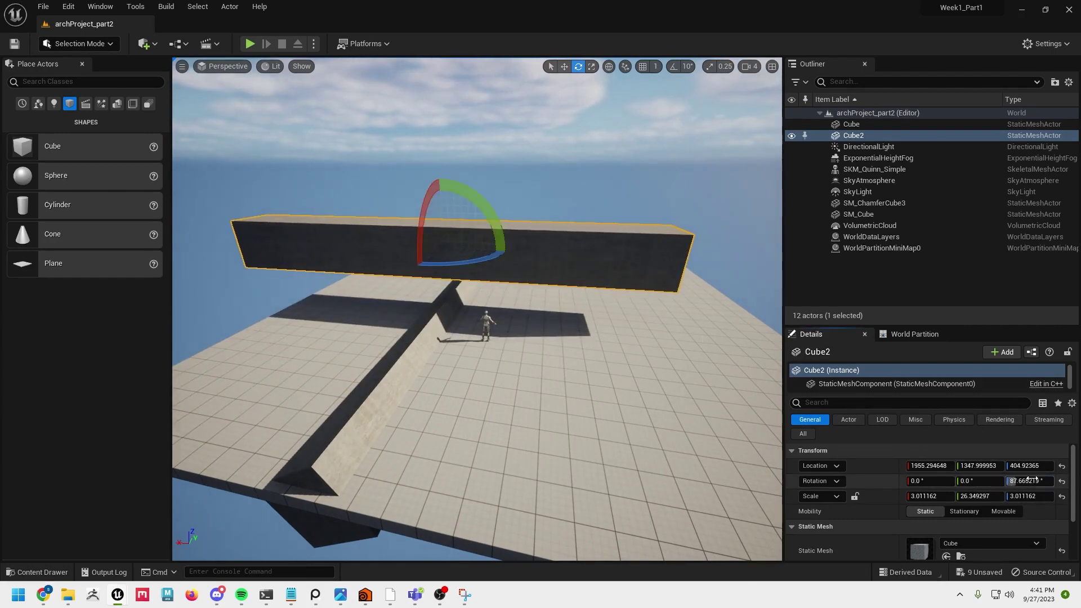
key(Return)
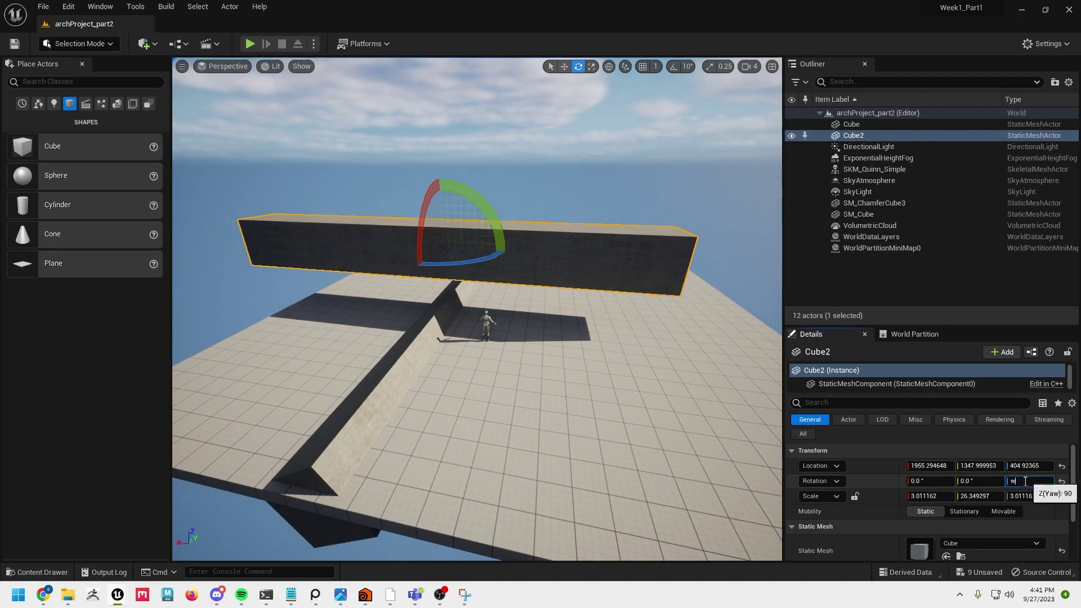
key(w)
Step: Position the rotated block near the platform's front edge at about Y 321 and tilt it to about -64° around X
alt+drag(470, 263, 480, 237)
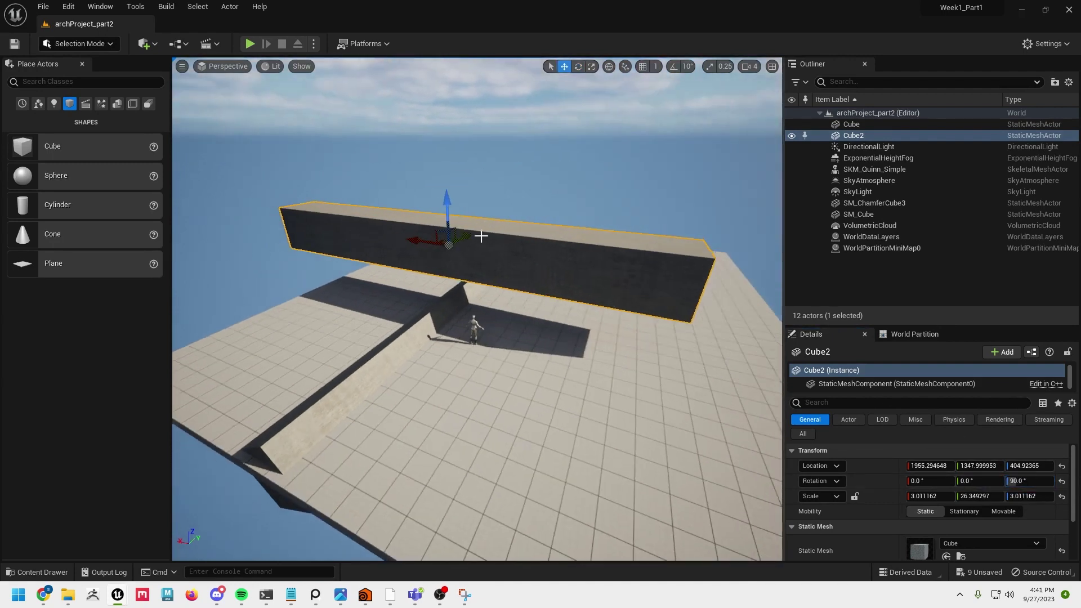
mouse_move(480, 236)
right_down()
mouse_move(419, 232)
mouse_move(480, 228)
right_up()
drag(511, 232, 401, 298)
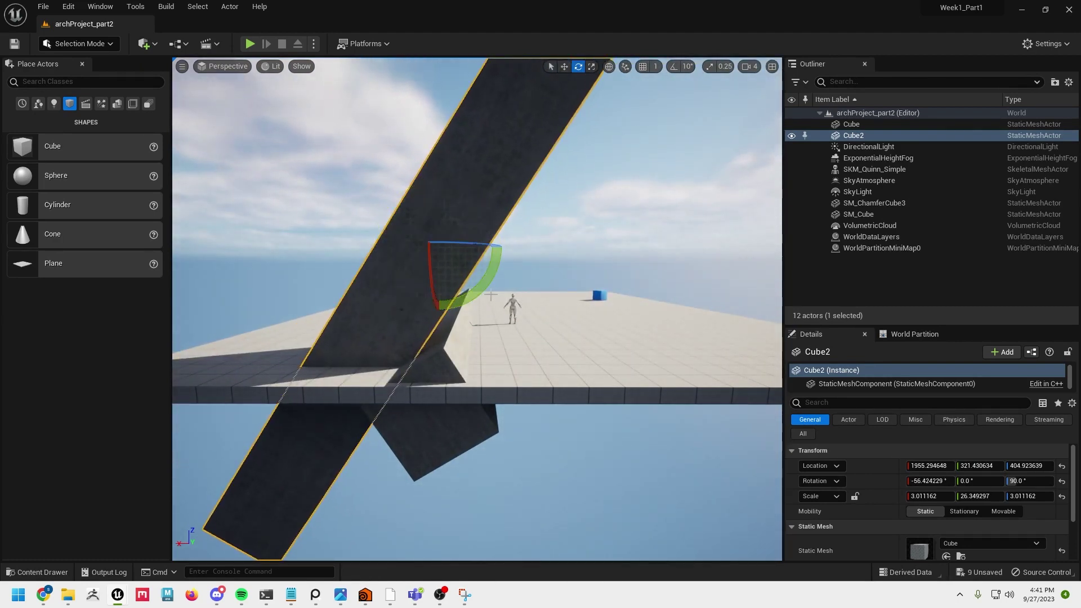
drag(491, 295, 415, 334)
Step: Duplicate the slanted column along the low wall, placing the copy at about Y 924
click(463, 348)
key(w)
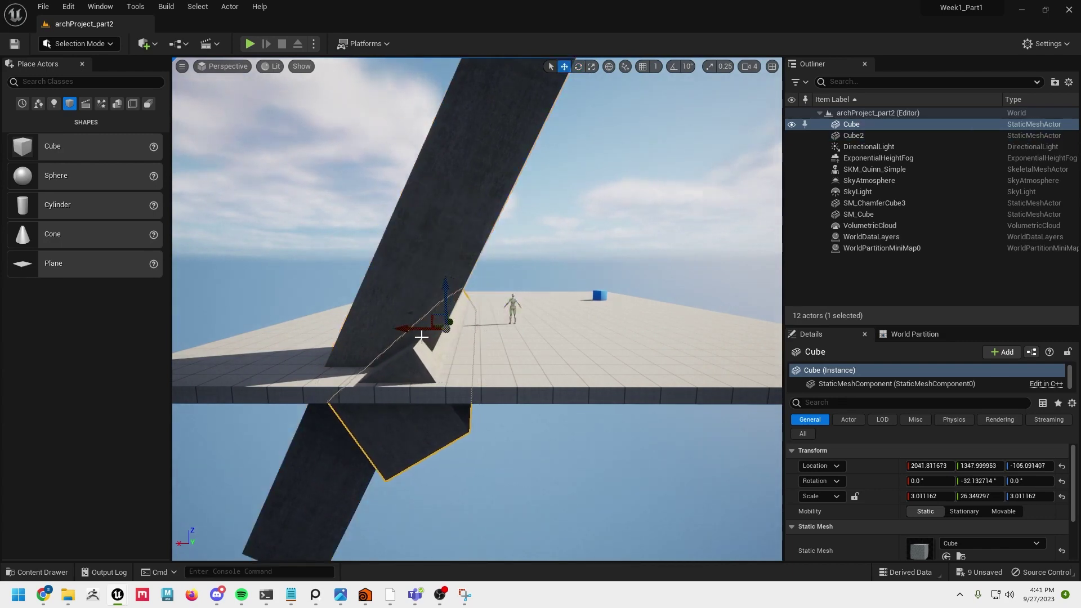
alt+drag(537, 356, 684, 394)
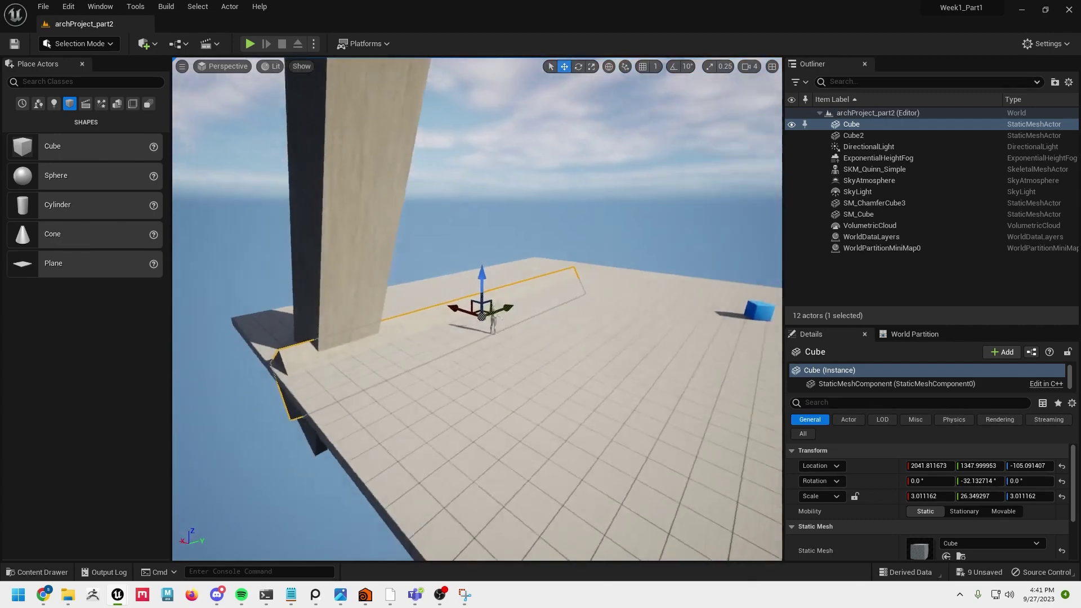
click(367, 313)
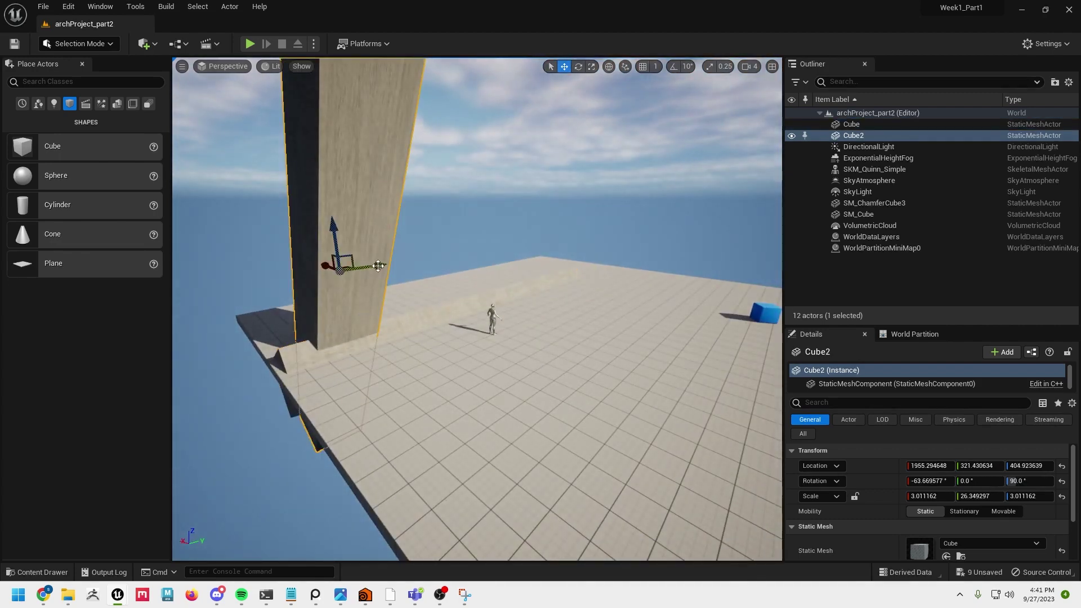
alt+drag(378, 265, 468, 252)
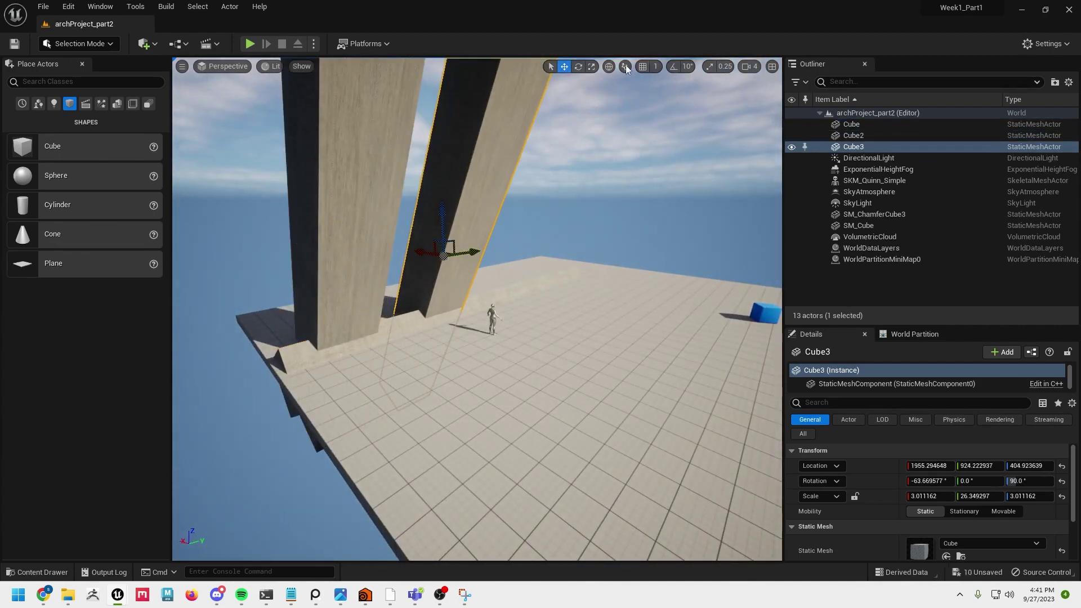
Step: Stand the duplicated column upright by setting its X rotation to -90°
alt+drag(606, 111, 699, 90)
key(e)
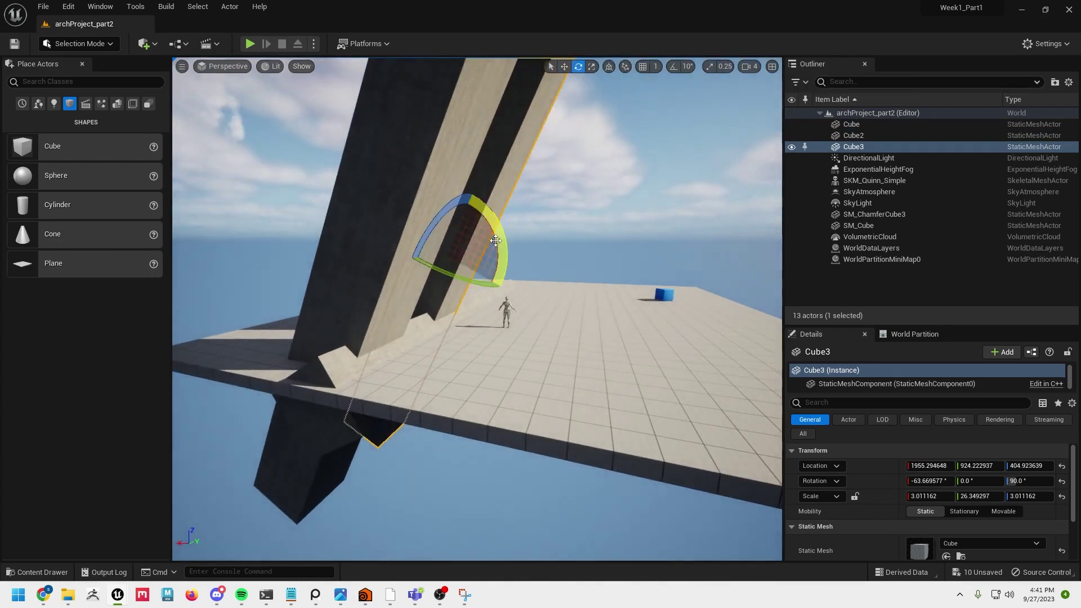
drag(491, 239, 493, 199)
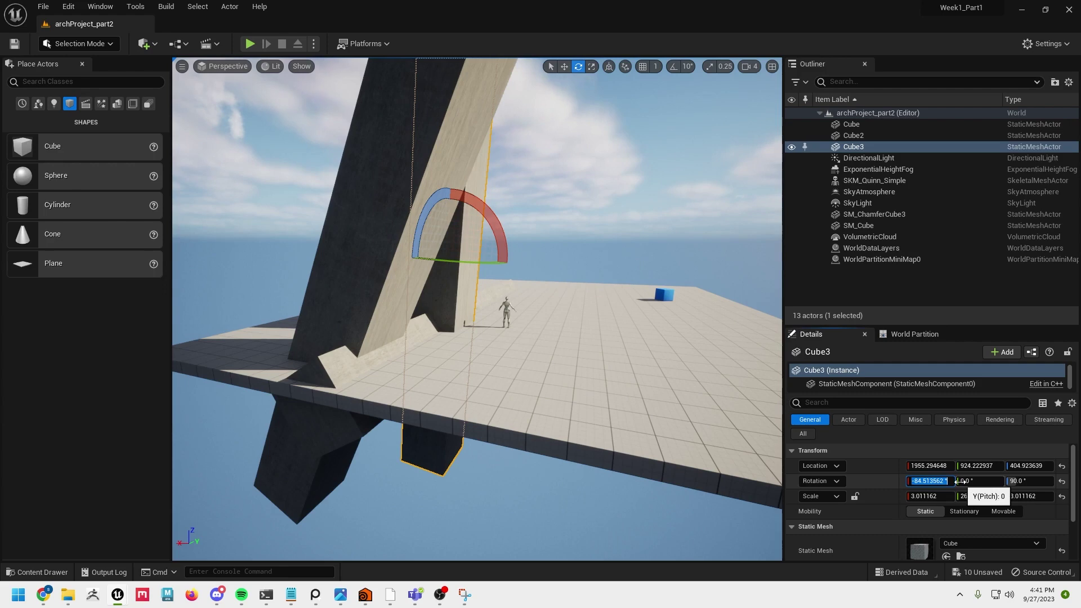
text(-90)
key(Return)
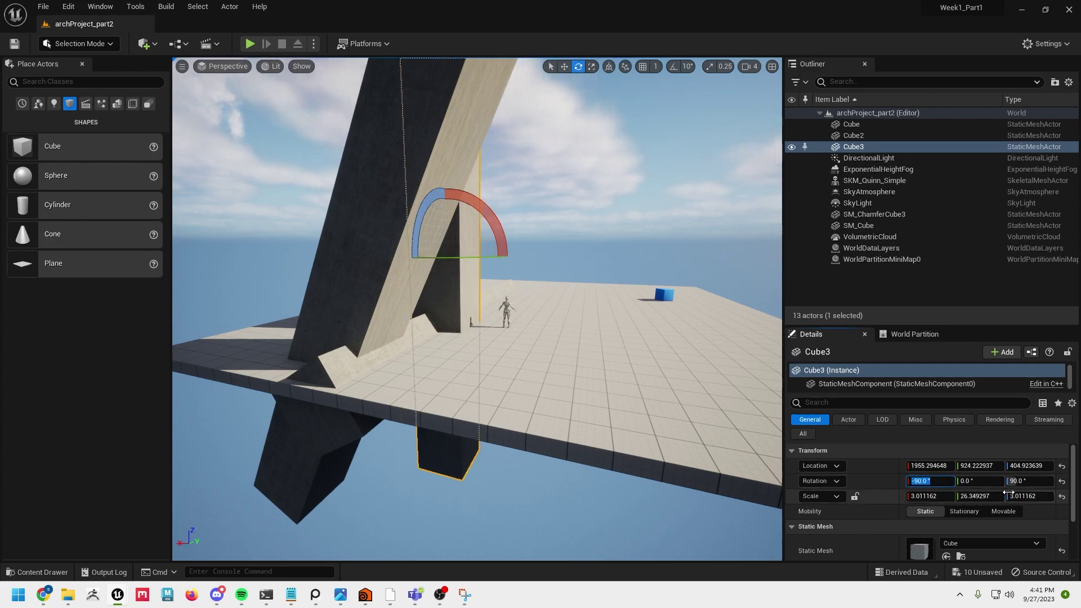
Step: Compare with the reference image and fit the upright column against the slanted one at about X 2118, Y 628
alt+drag(488, 246, 337, 276)
key(w)
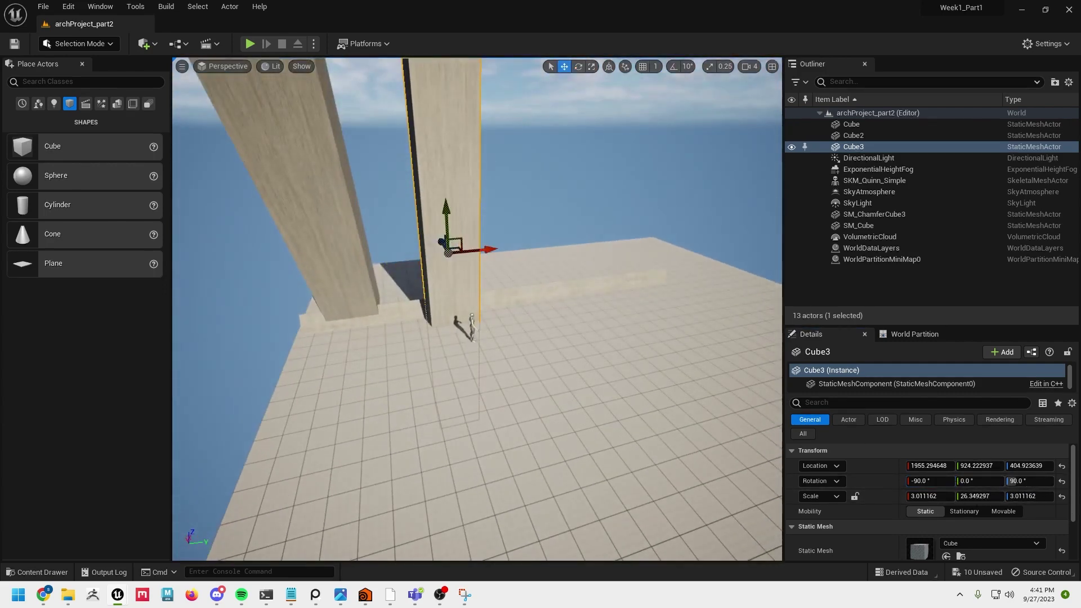
drag(481, 252, 529, 231)
right_drag(1080, 344, 696, 340)
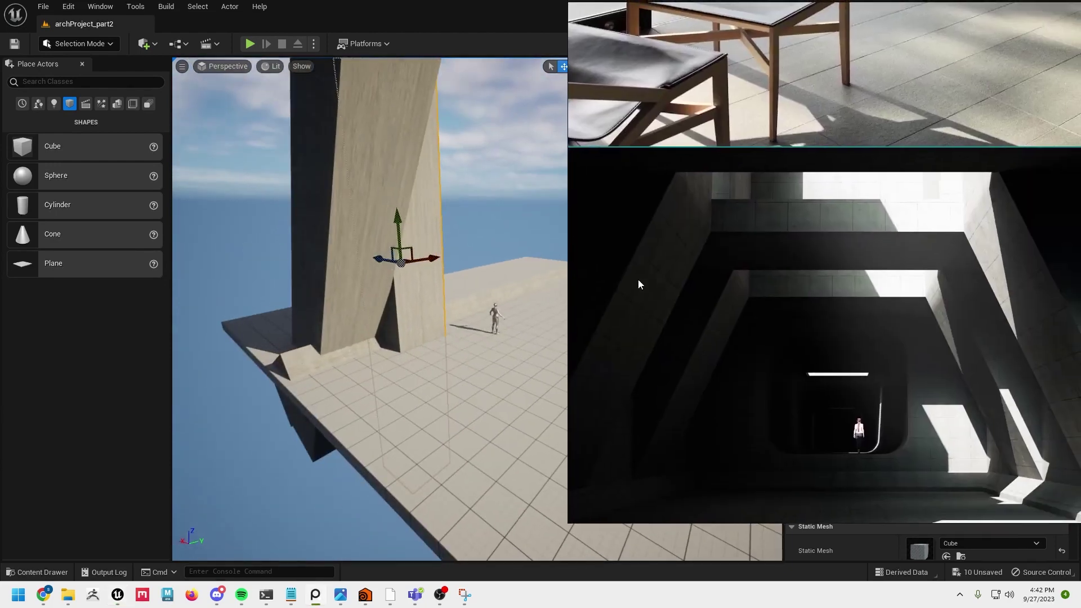
key(alt+Tab)
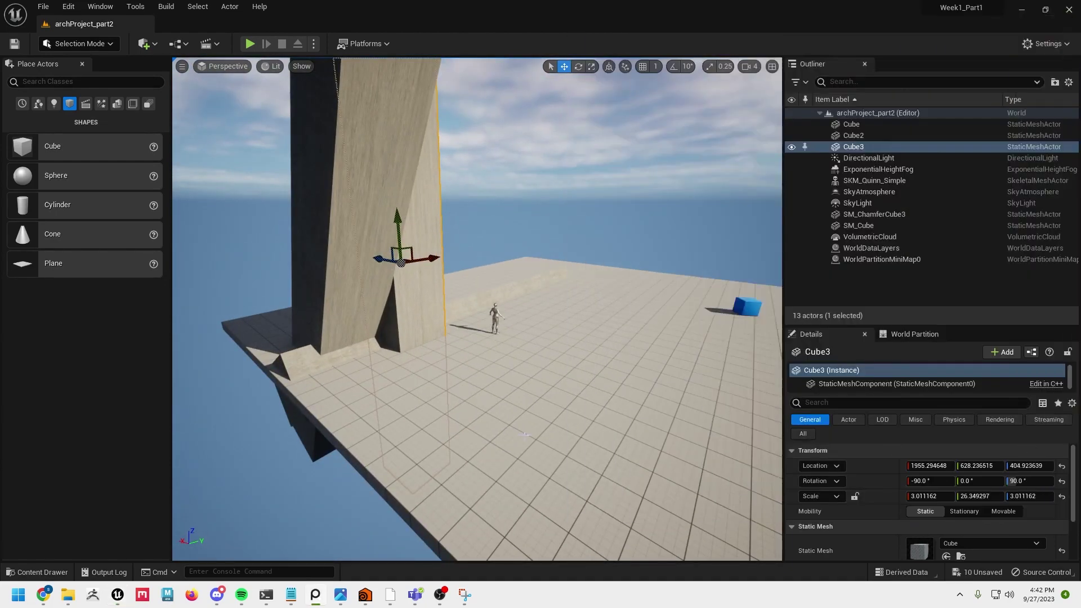
mouse_move(349, 256)
alt+mouse_down()
mouse_move(341, 252)
mouse_move(361, 262)
mouse_move(348, 263)
alt+mouse_up()
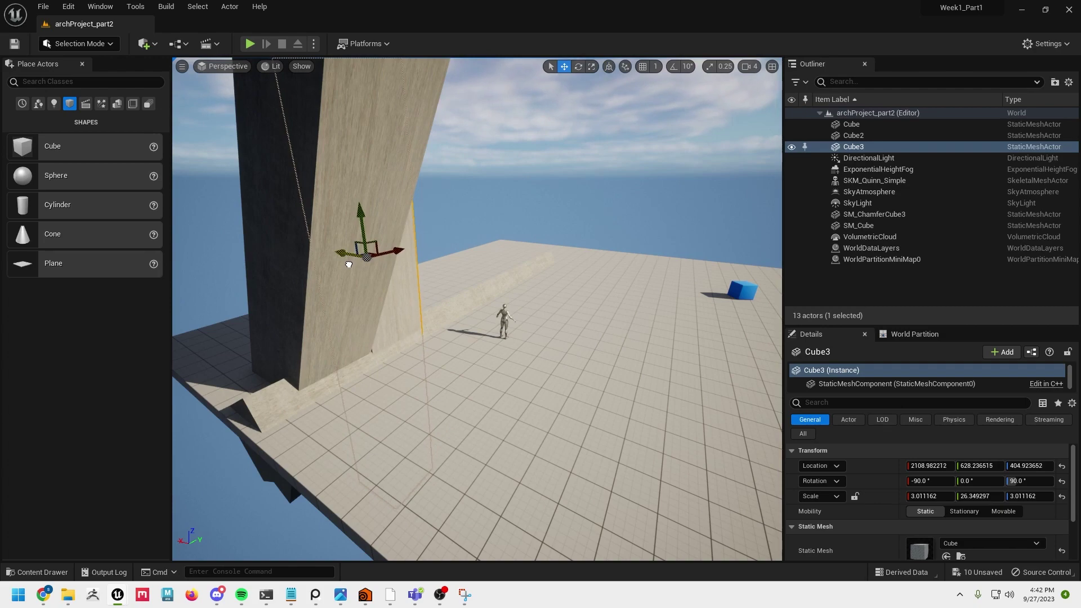
mouse_move(348, 264)
right_down()
mouse_move(307, 265)
mouse_move(467, 265)
mouse_move(467, 253)
mouse_move(347, 264)
mouse_move(453, 265)
mouse_move(352, 268)
mouse_move(343, 279)
right_up()
Step: Try to duplicate the slanted and upright columns together along the low wall
ctrl+click(348, 310)
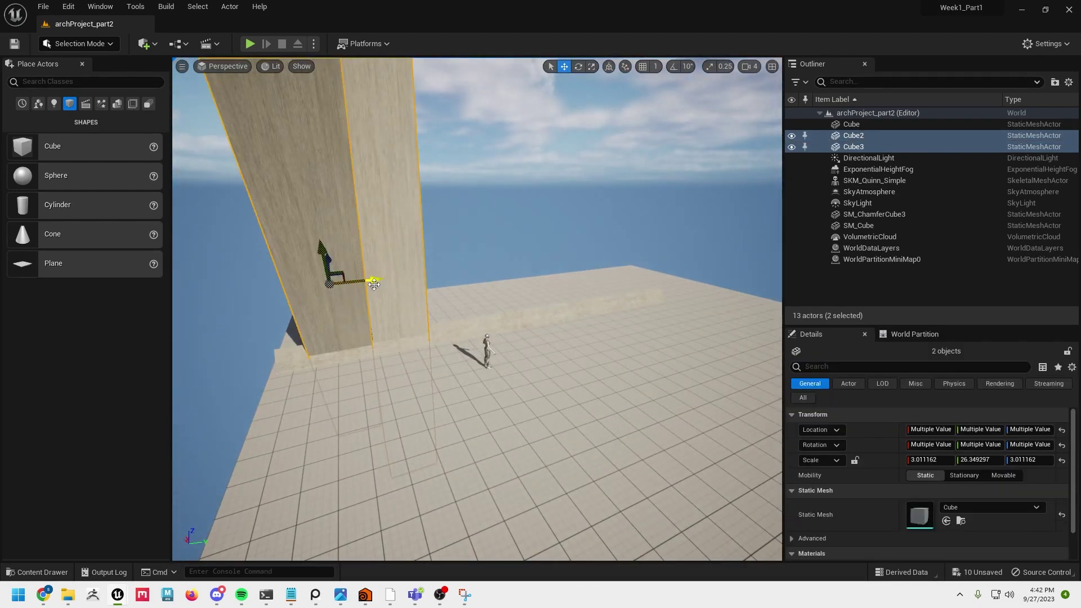
alt+drag(374, 284, 442, 260)
key(ctrl+z)
right_drag(452, 285, 451, 285)
drag(385, 269, 488, 278)
key(ctrl+z)
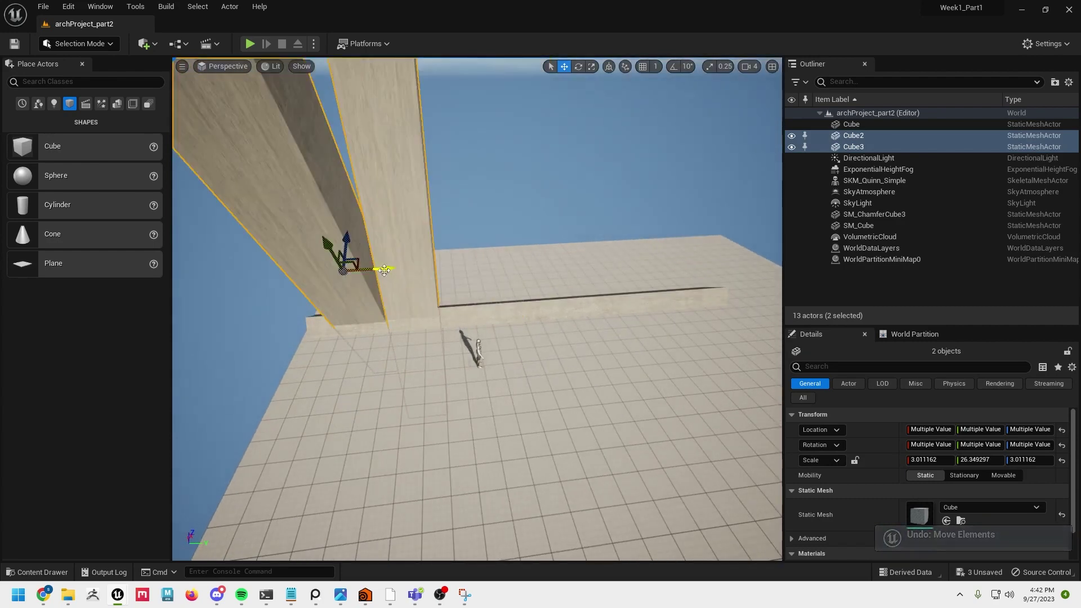
alt+drag(382, 269, 642, 438)
key(ctrl+z)
drag(602, 324, 566, 214)
drag(570, 158, 614, 264)
key(ctrl+z)
key(Delete)
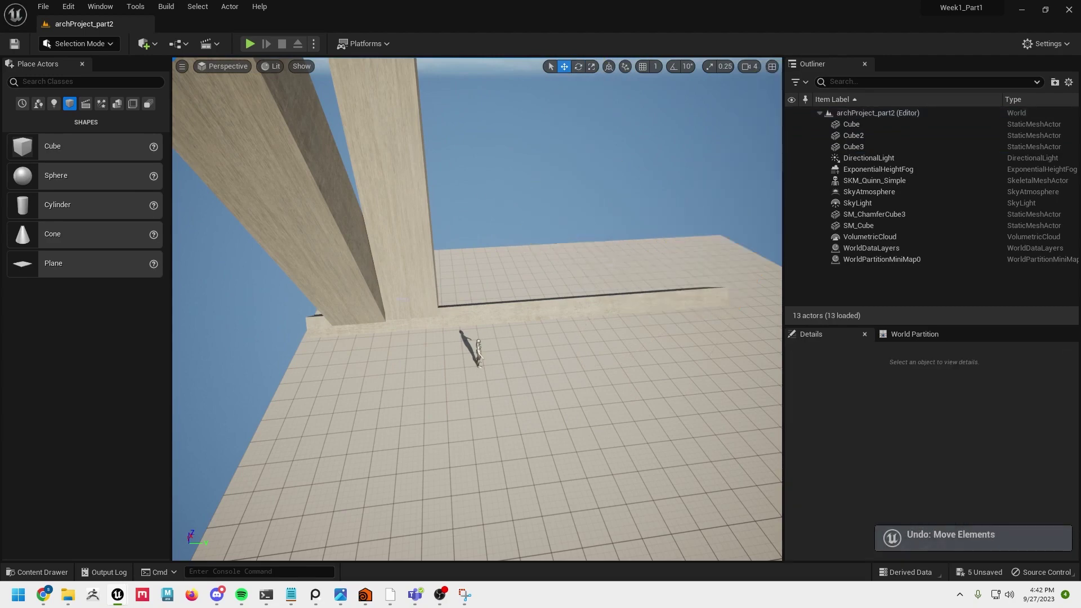
Step: Duplicate only the slanted column along the wall to about Y 935, past the upright column
alt+drag(402, 299, 441, 279)
click(365, 353)
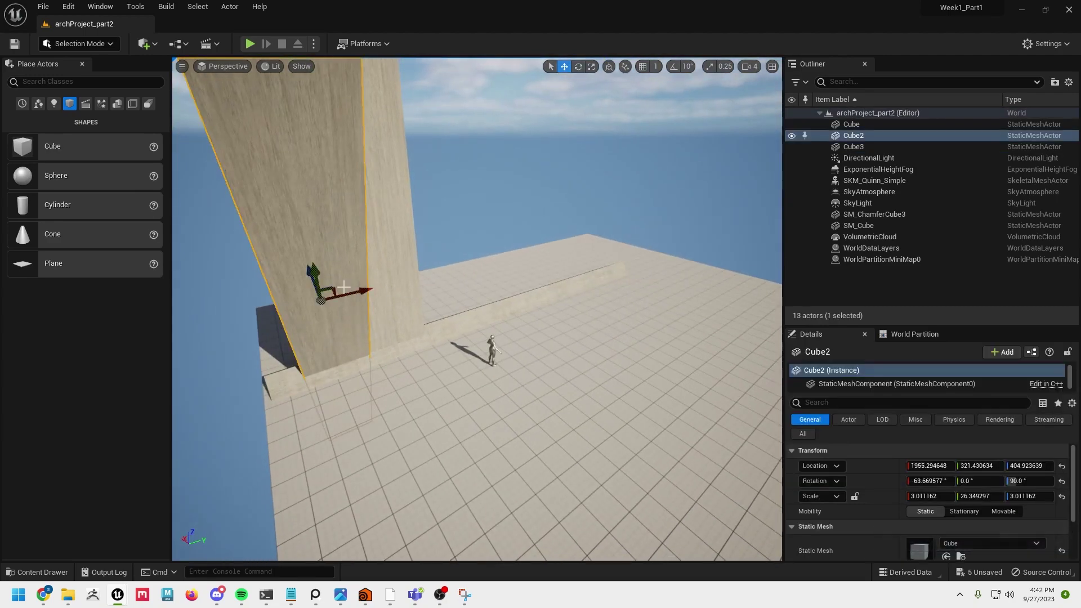
right_drag(389, 284, 355, 284)
alt+drag(434, 282, 549, 280)
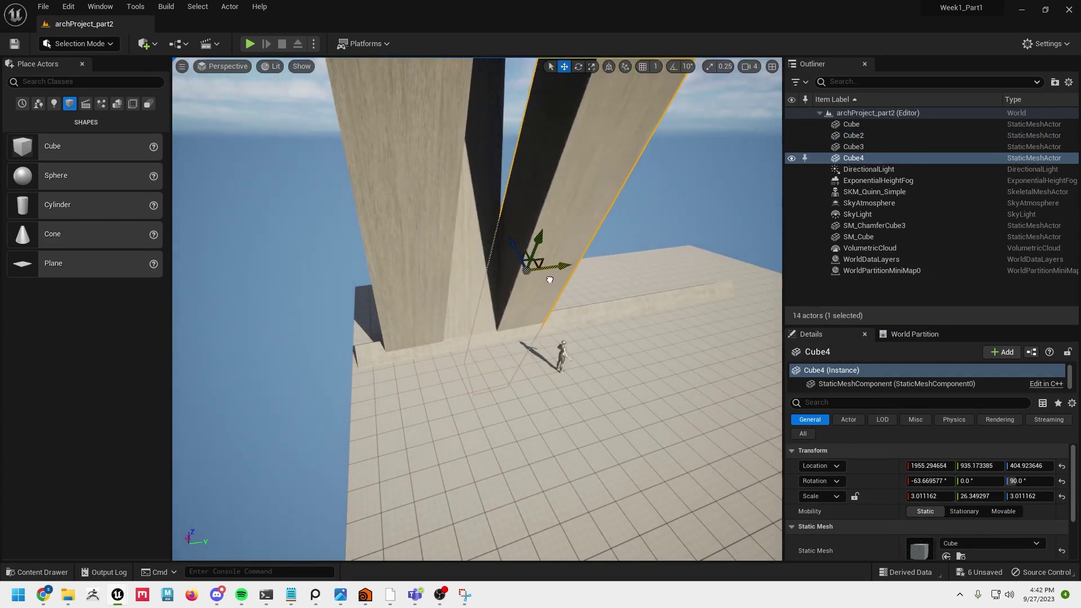
Step: Duplicate the upright column along the wall to about Y 1279, beside the second slanted column
click(487, 247)
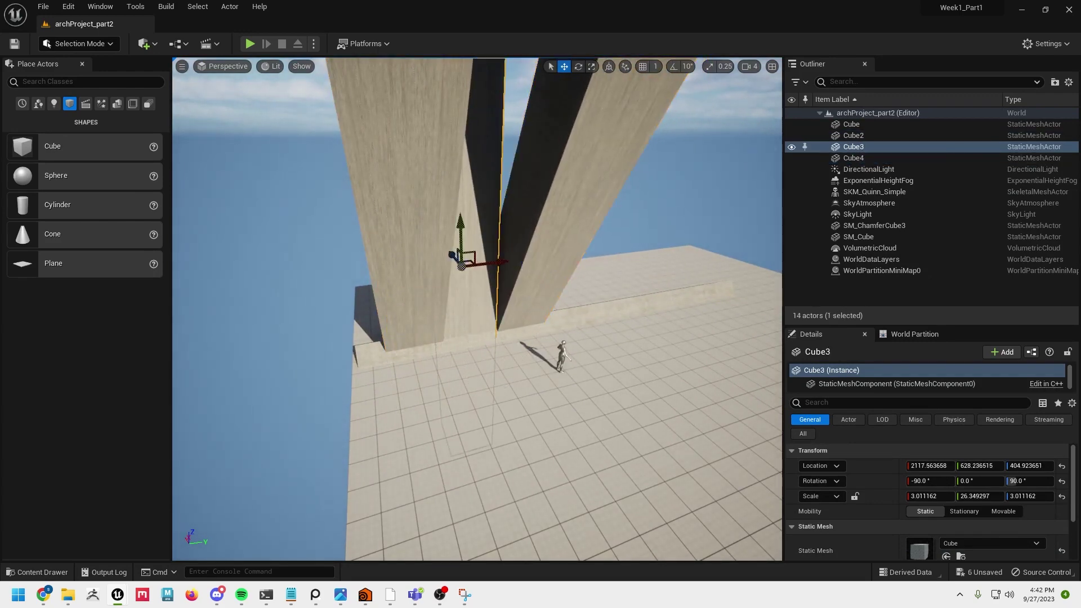
alt+drag(529, 317, 490, 332)
alt+drag(509, 265, 618, 284)
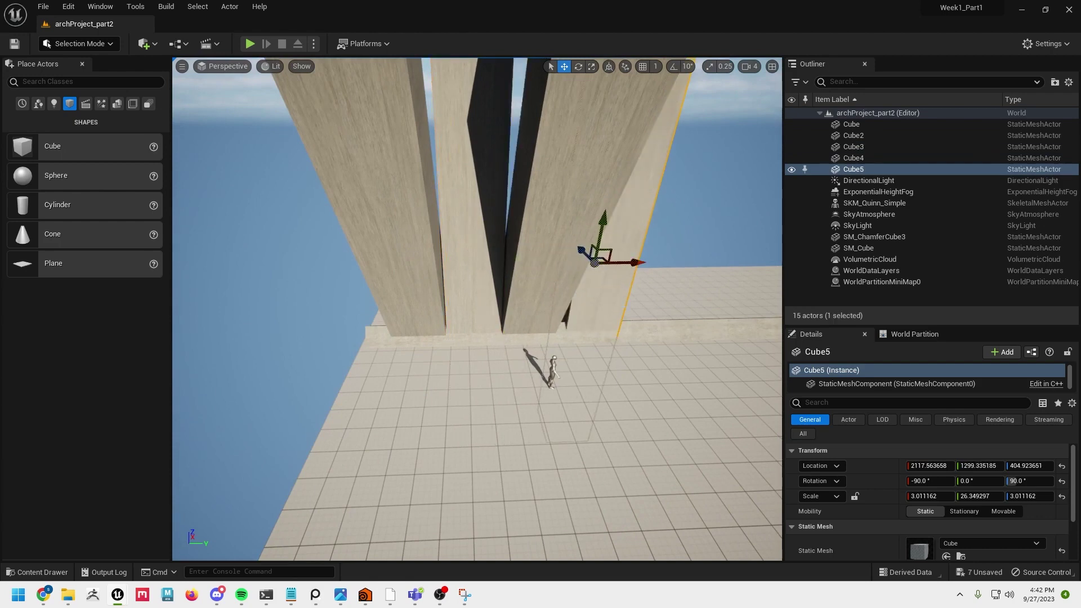
right_drag(619, 270, 592, 270)
drag(660, 291, 657, 292)
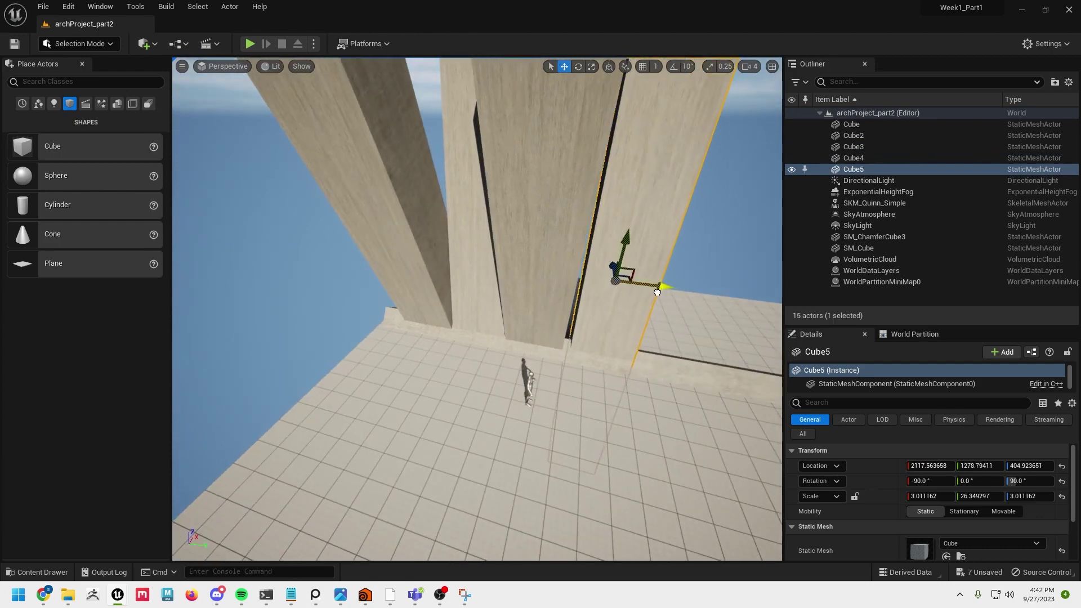
Step: Switch the transform gizmo to world space and duplicate all four columns together farther along the low wall
right_drag(646, 295, 715, 270)
ctrl+click(412, 295)
ctrl+click(476, 302)
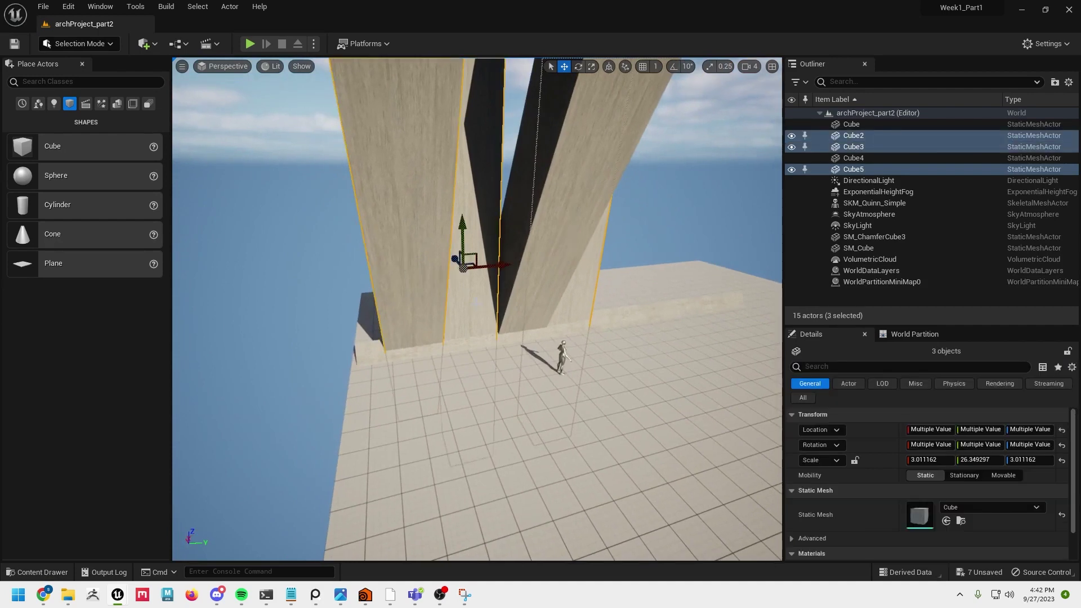
click(625, 66)
click(609, 66)
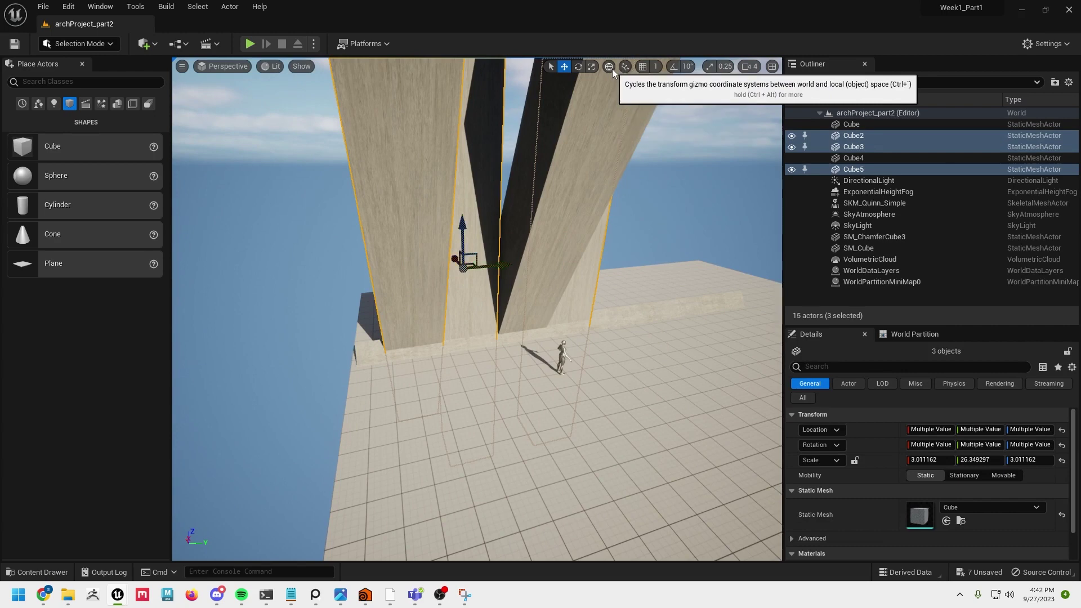
drag(505, 269, 712, 322)
key(ctrl+z)
ctrl+click(552, 236)
key(ctrl+z)
alt+drag(492, 365, 681, 309)
Step: Examine the extended row of slanted and upright columns from ground level near the mannequin
right_drag(477, 308, 488, 301)
key(w)
key(q)
mouse_move(690, 214)
right_down()
mouse_move(704, 213)
mouse_move(694, 211)
right_up()
key(a)
key(w)
key(d)
click(563, 406)
key(d)
key(e)
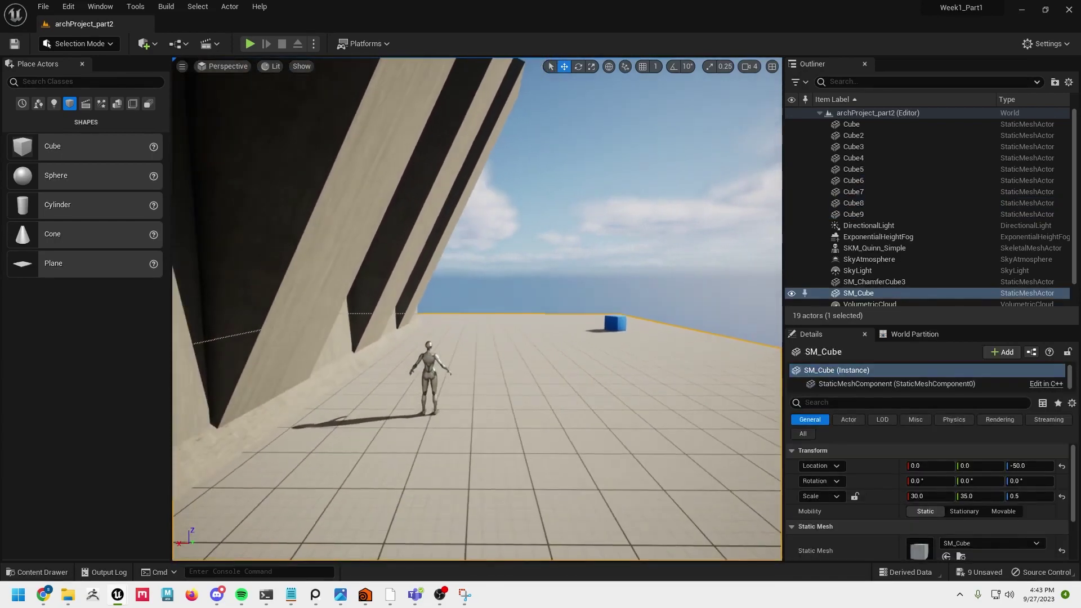
Step: Play-test the level by running the character along the row of columns, and stop the simulation
click(291, 105)
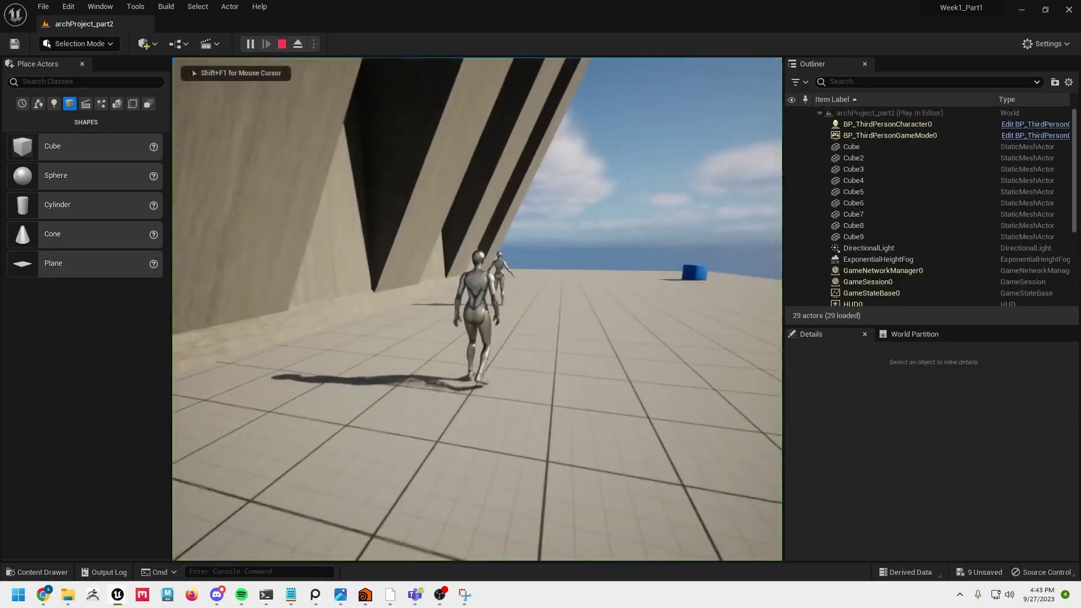
key(w)
key(d)
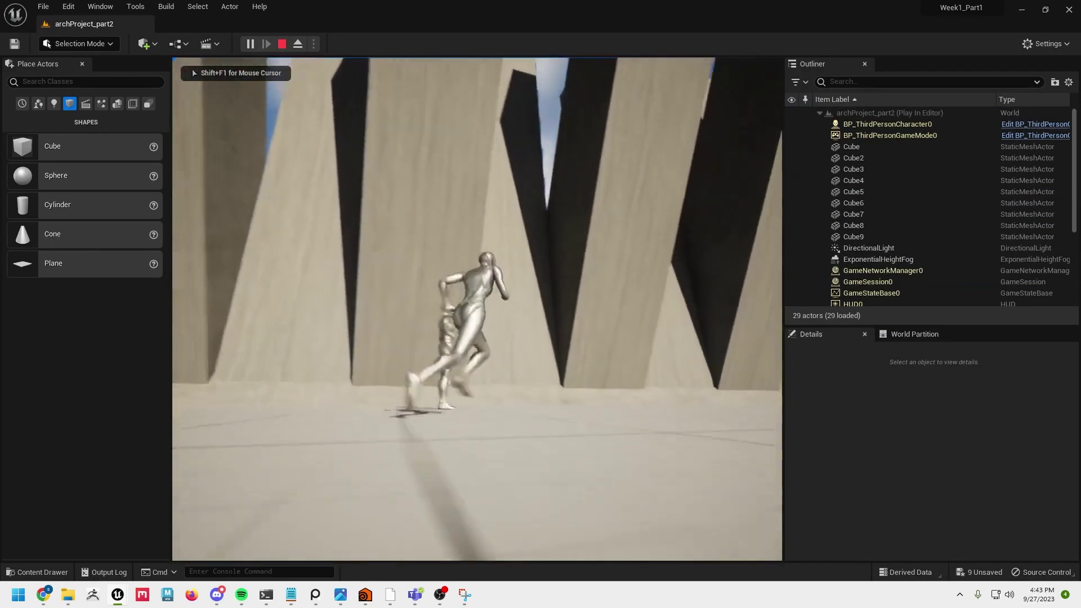
key(w)
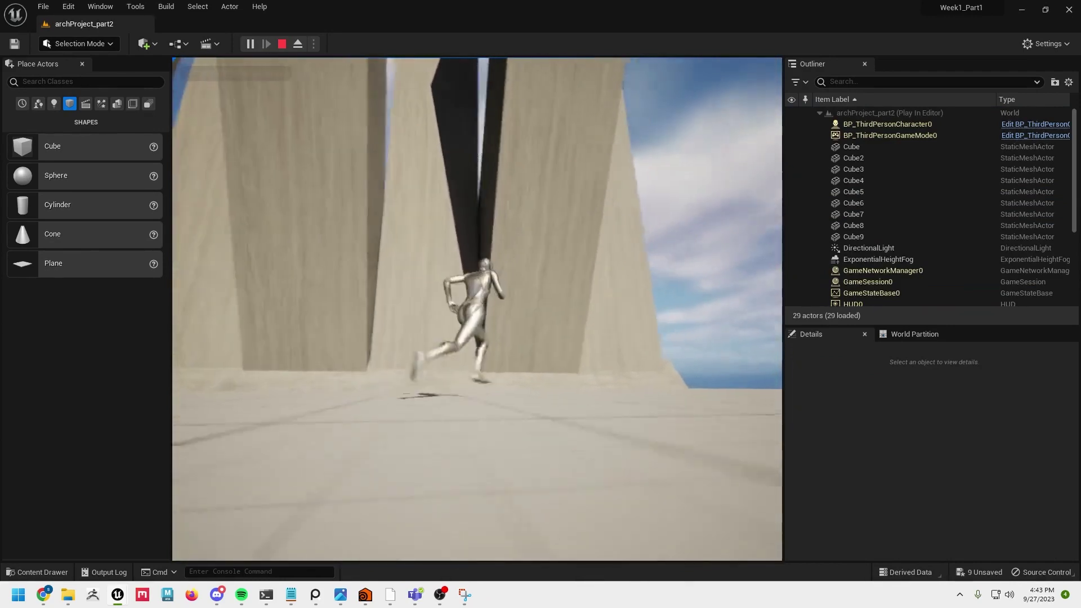
key(w)
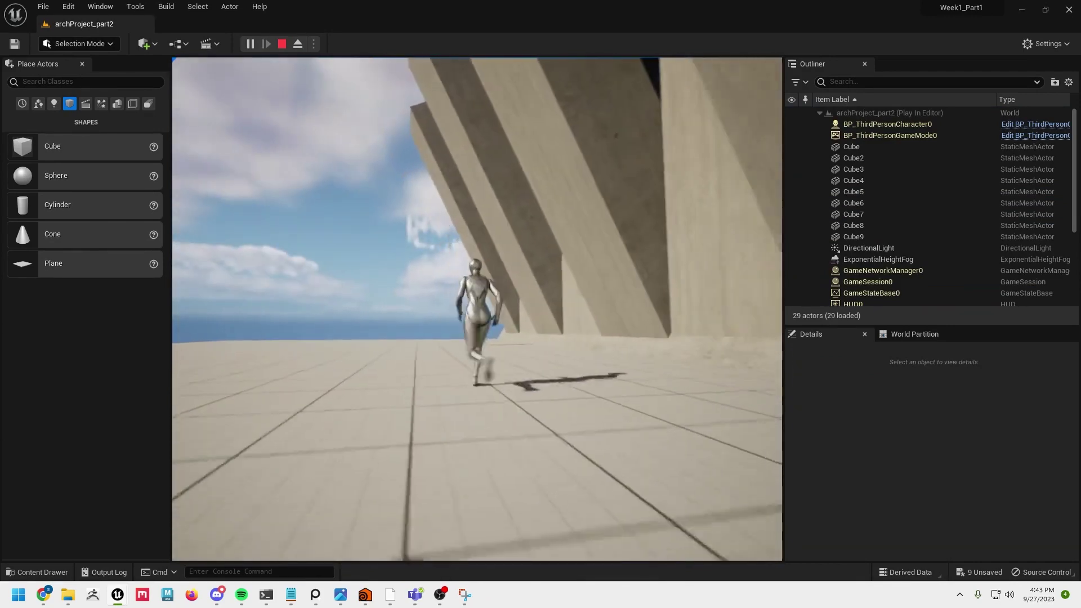
key(Escape)
Step: Select the four slanted columns together and shift them along X relative to the upright columns
alt+drag(420, 357, 681, 408)
click(420, 225)
alt+drag(492, 176, 411, 175)
ctrl+click(495, 175)
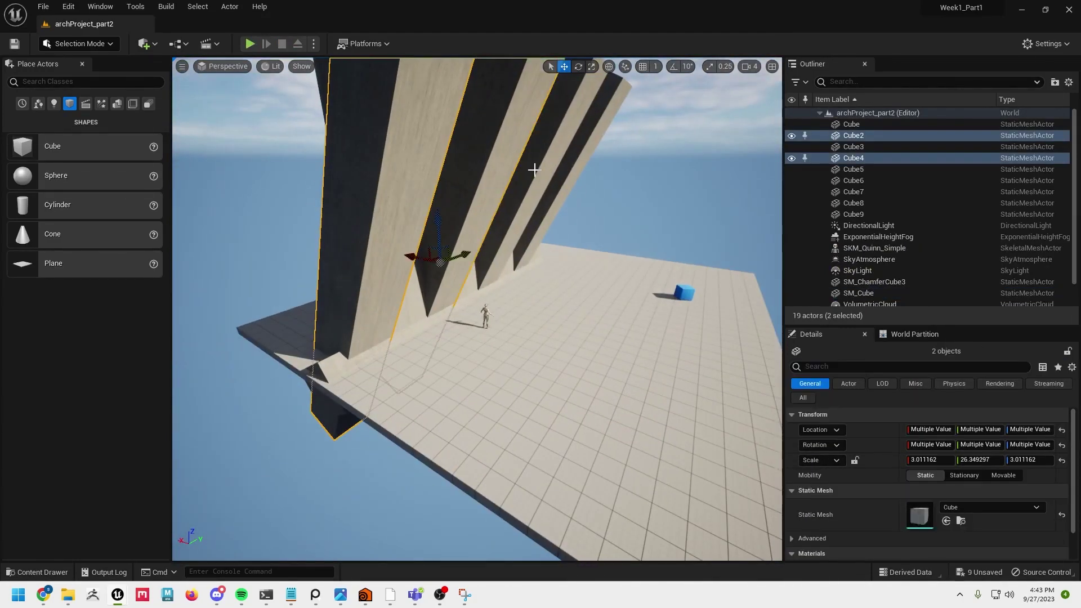
ctrl+click(538, 169)
ctrl+click(569, 168)
drag(565, 193, 683, 145)
drag(461, 257, 360, 283)
key(w)
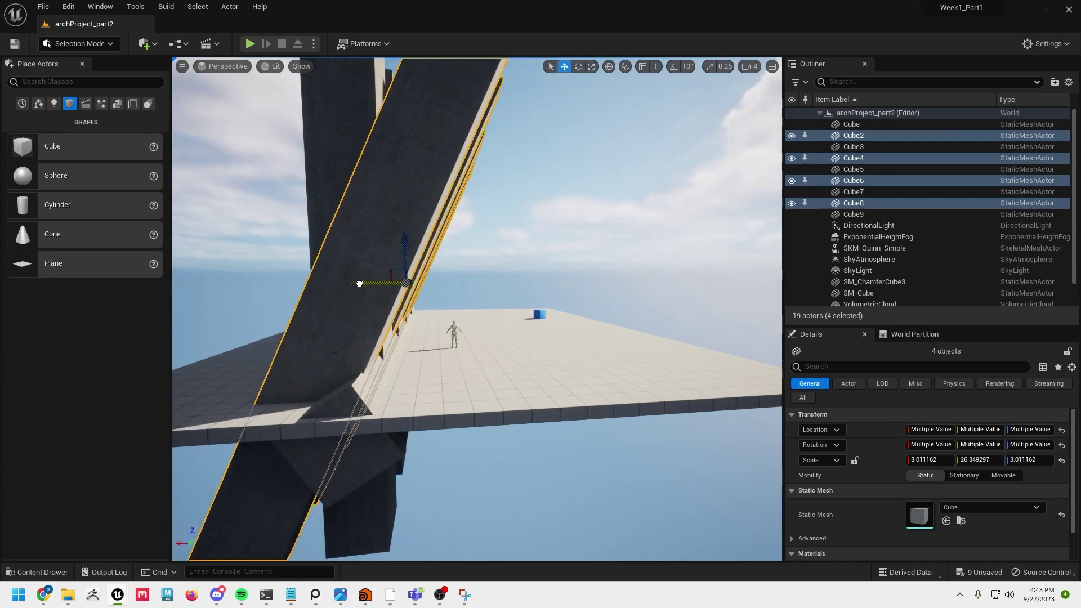
Step: Rotate the nearest upright column 90° into a horizontal beam and move it to X about 2016 and Z about 1024, following the reference image
alt+drag(522, 227, 399, 250)
key(alt+Tab)
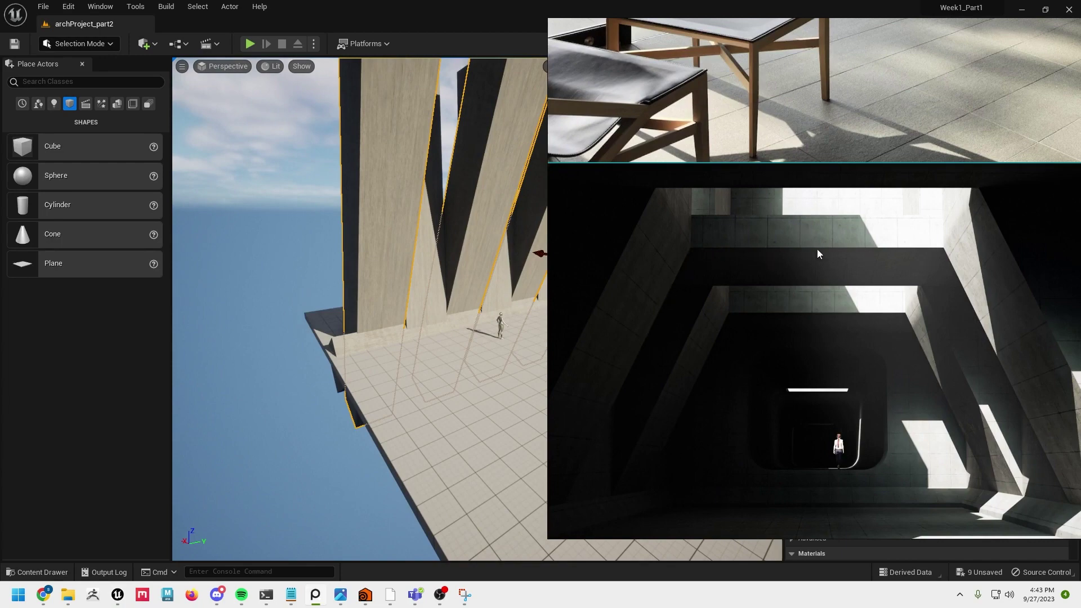
key(alt+Tab)
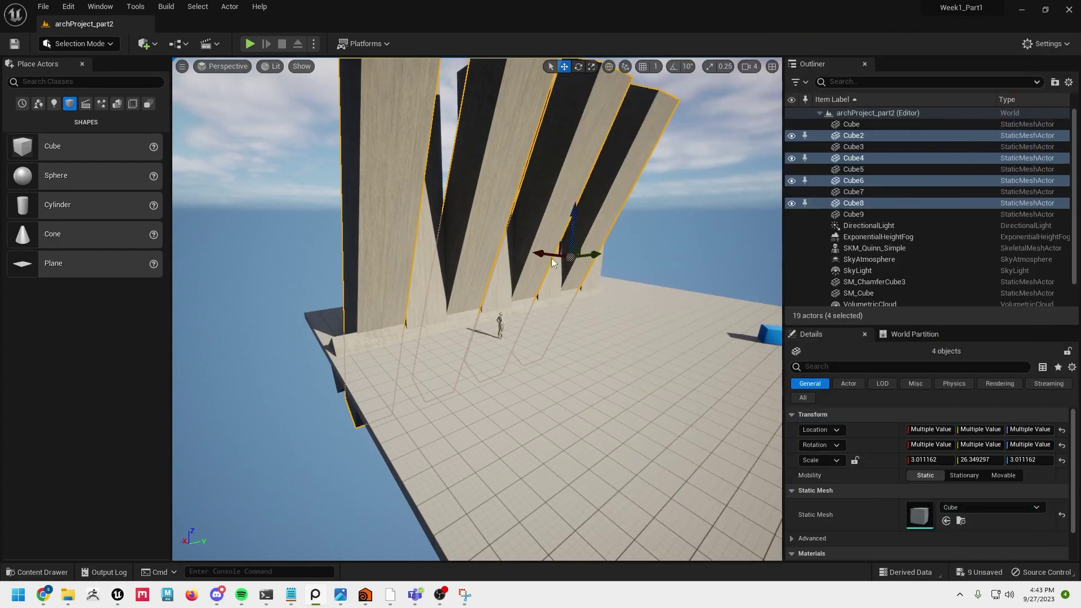
click(418, 299)
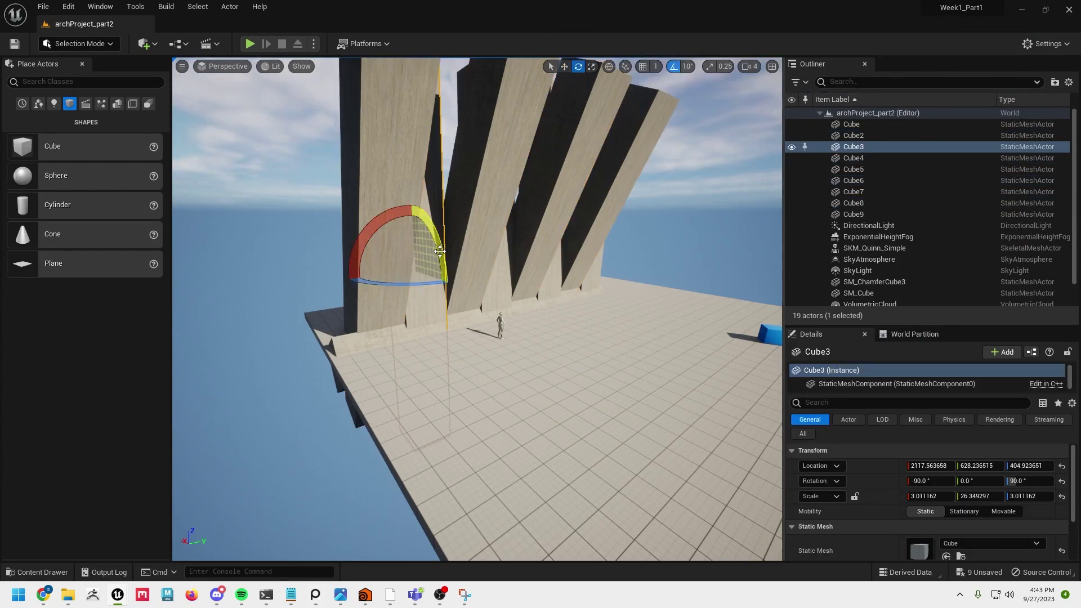
drag(439, 251, 583, 328)
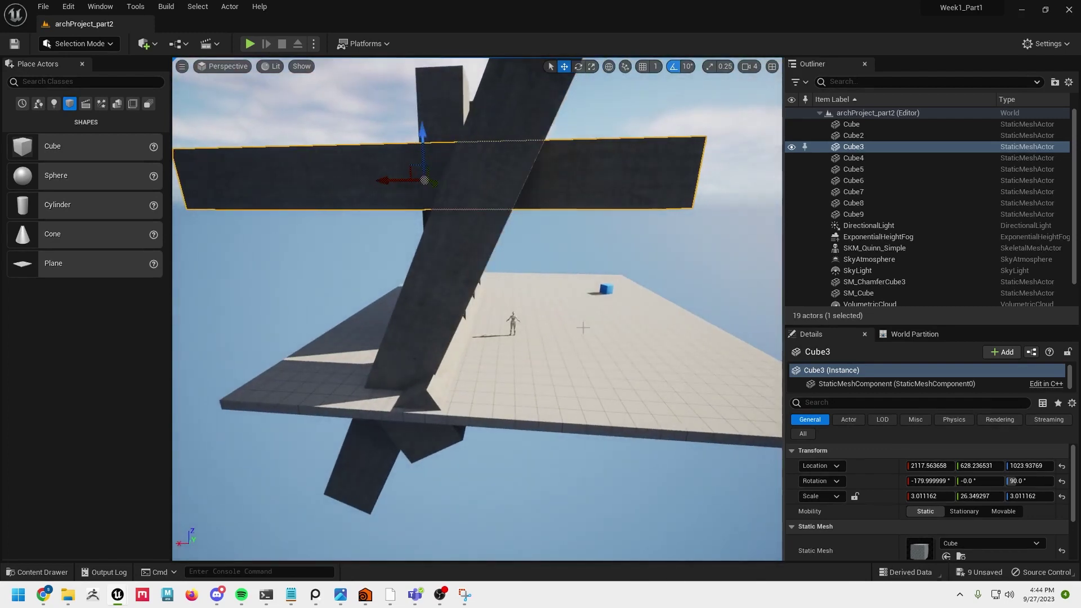
right_drag(504, 272, 479, 312)
right_drag(538, 186, 540, 182)
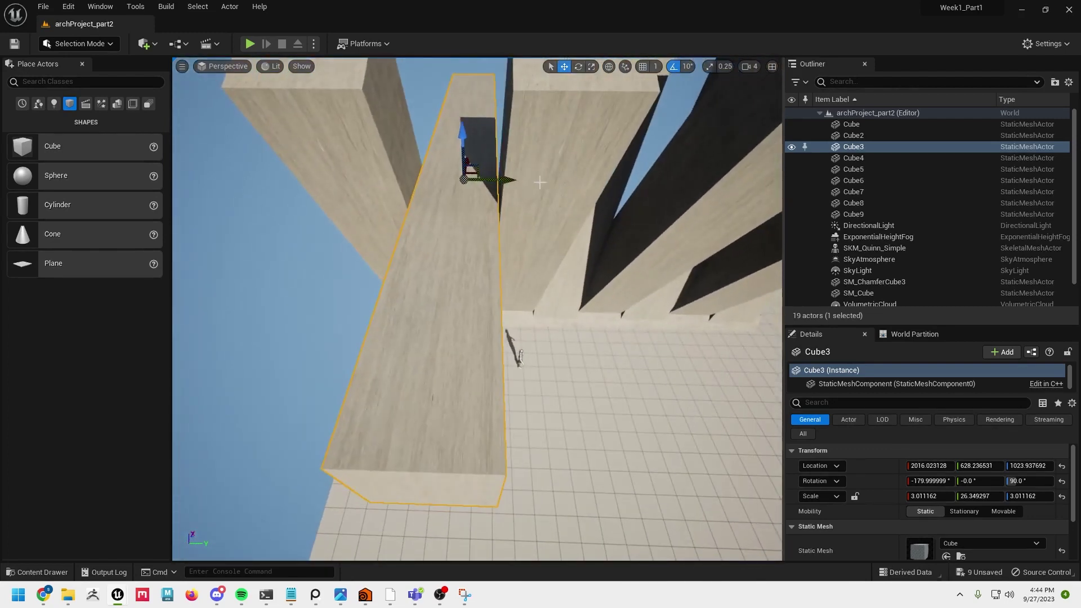
Step: Duplicate the horizontal beam twice along Y, with the farthest copy at about Y 1854
alt+shift+drag(511, 182, 591, 181)
alt+shift+drag(515, 182, 577, 182)
alt+drag(422, 254, 400, 271)
scroll(436, 352, down, 5)
right_drag(517, 335, 779, 452)
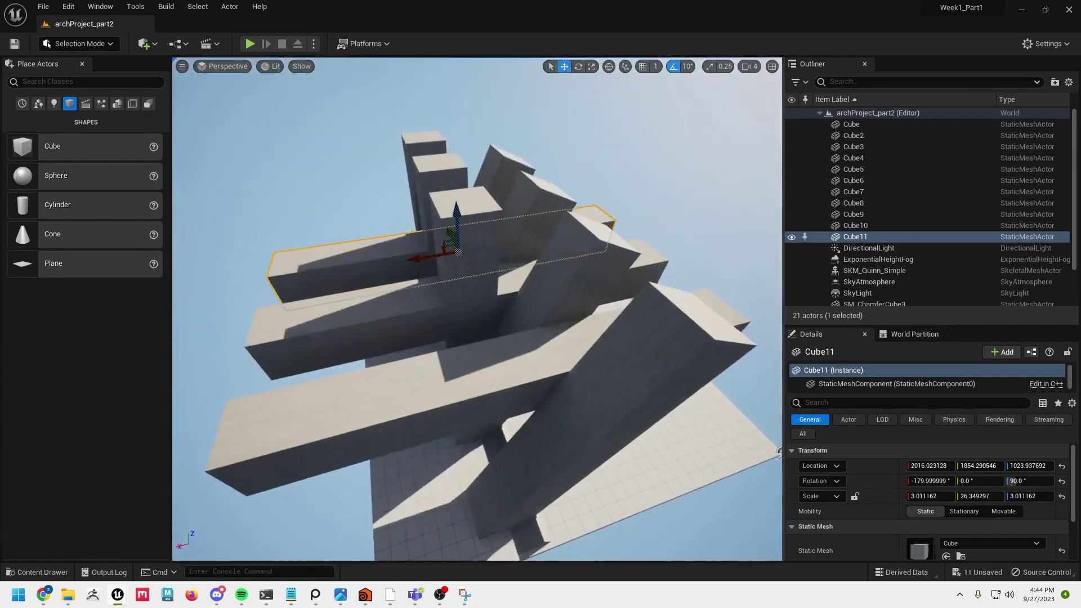
Step: Duplicate an upright column along Y to about 631, filling the spot of the column turned into a beam
click(567, 378)
right_drag(493, 441, 524, 360)
ctrl+click(532, 307)
right_drag(532, 307, 487, 352)
click(543, 332)
alt+drag(544, 332, 547, 355)
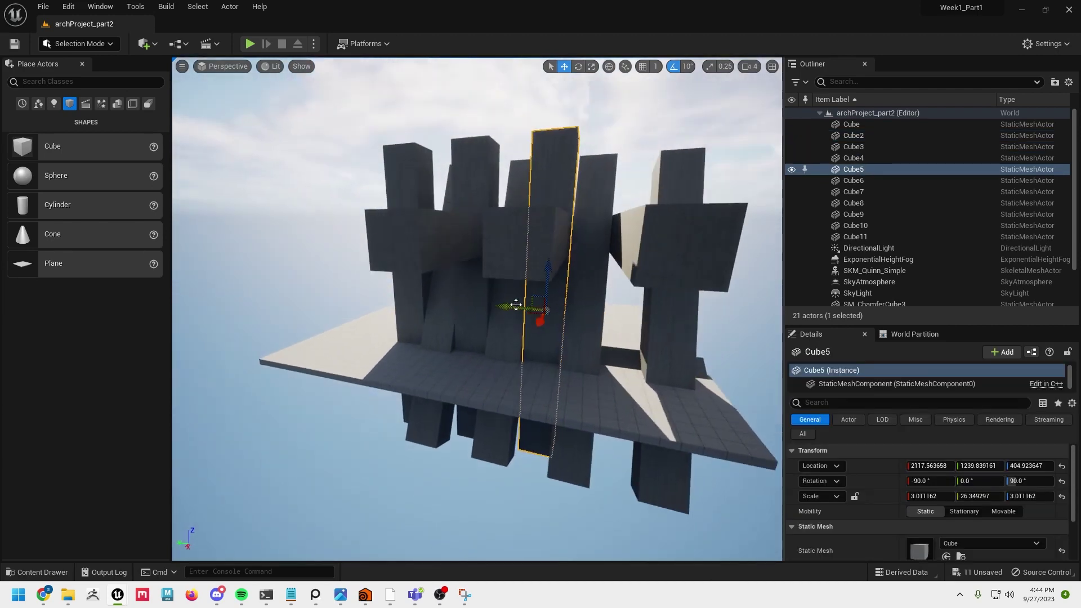
alt+drag(515, 304, 600, 409)
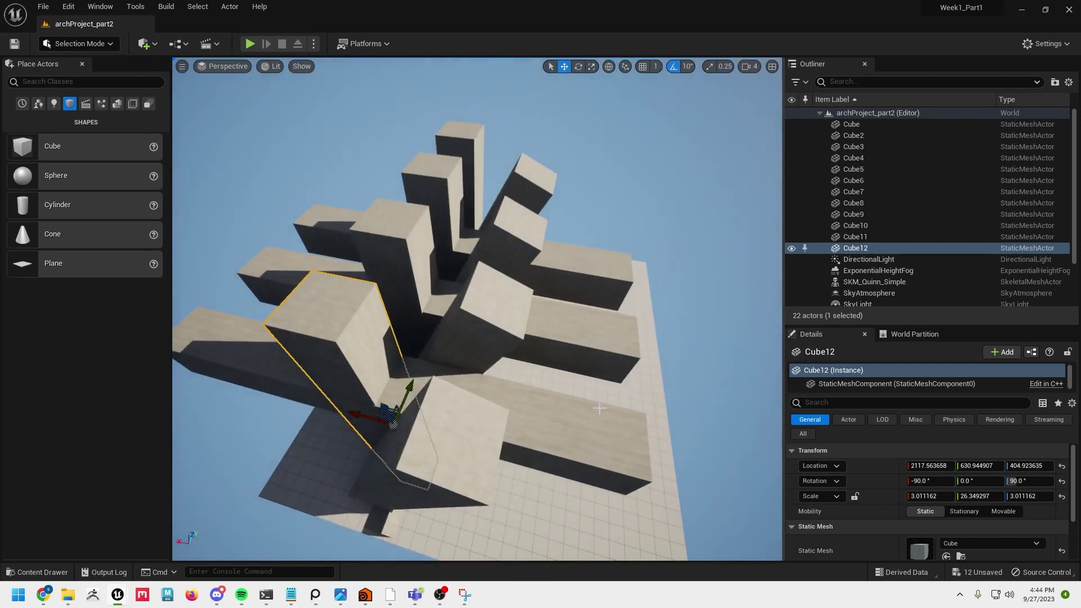
Step: Select the four slanted columns, the four upright columns and the low wall, and duplicate them together along X
click(458, 413)
shift+click(511, 289)
shift+click(523, 231)
shift+click(520, 177)
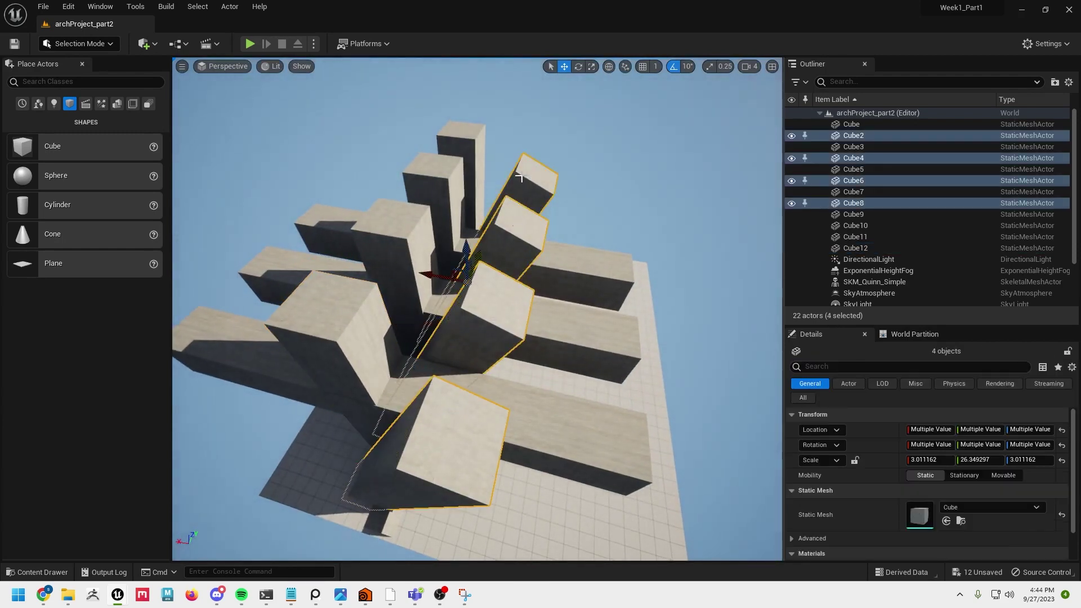
shift+click(457, 153)
ctrl+click(442, 181)
shift+click(408, 217)
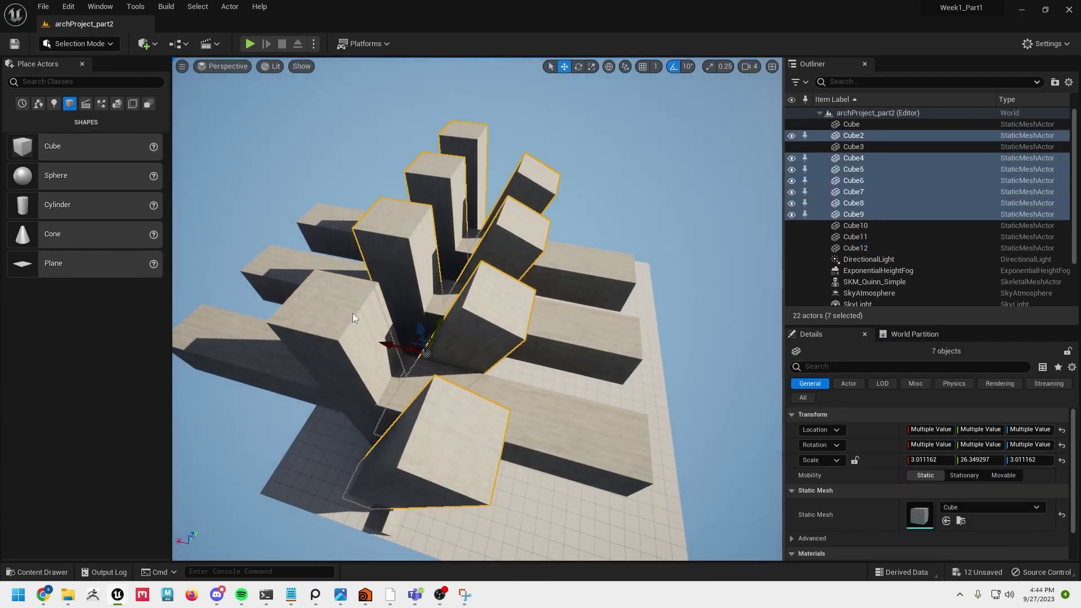
shift+click(355, 319)
alt+drag(356, 319, 413, 421)
shift+click(347, 403)
alt+drag(347, 403, 462, 304)
alt+drag(445, 347, 529, 372)
key(ctrl+z)
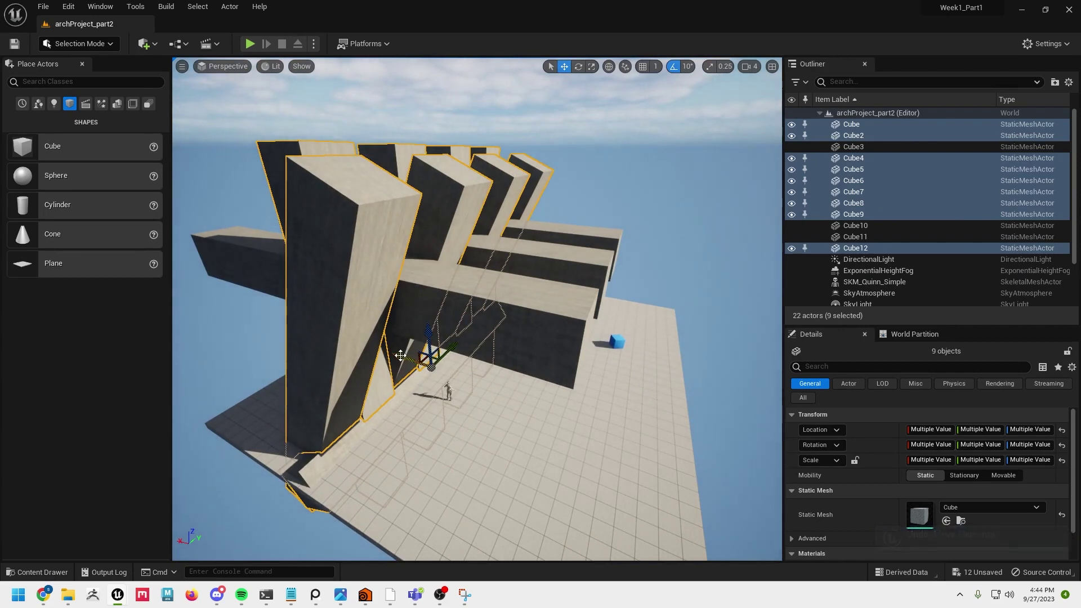
alt+drag(400, 356, 404, 357)
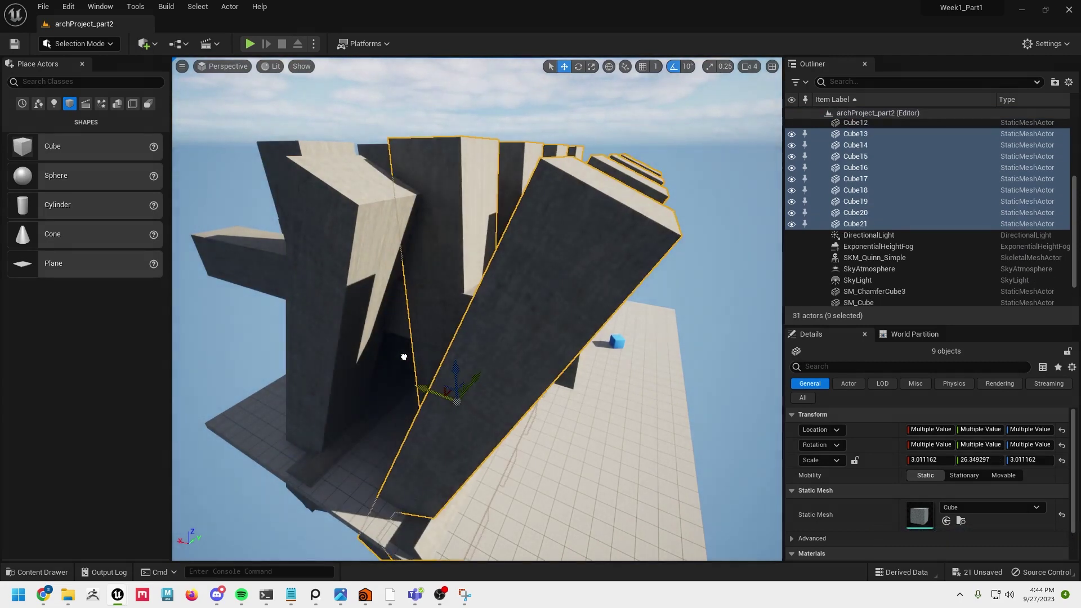
Step: Mirror the duplicated columns and wall on X and move them along X to the opposite side of the floor
click(228, 5)
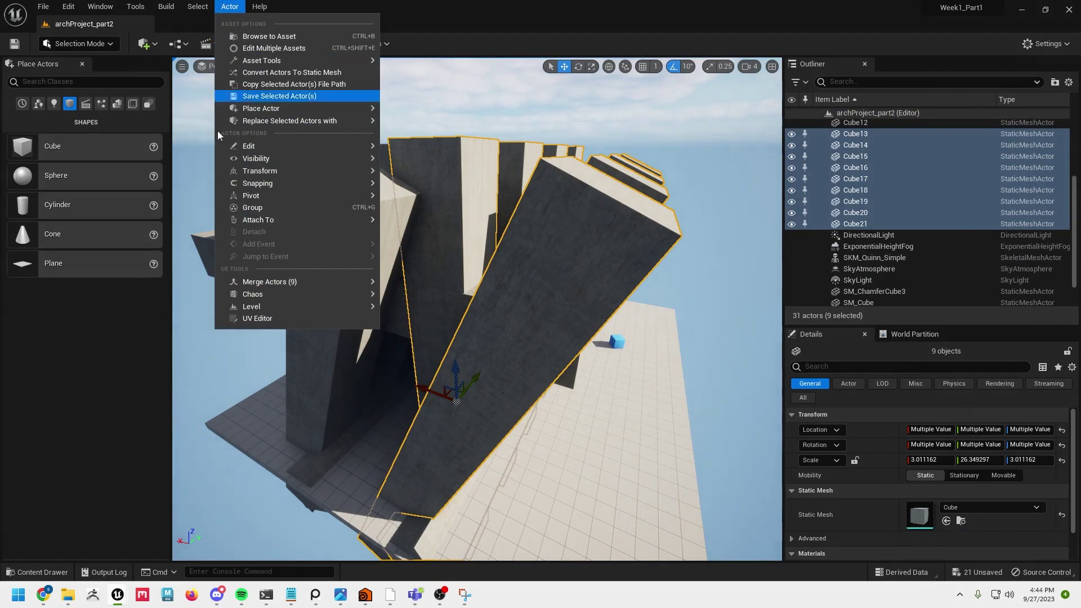
mouse_move(249, 175)
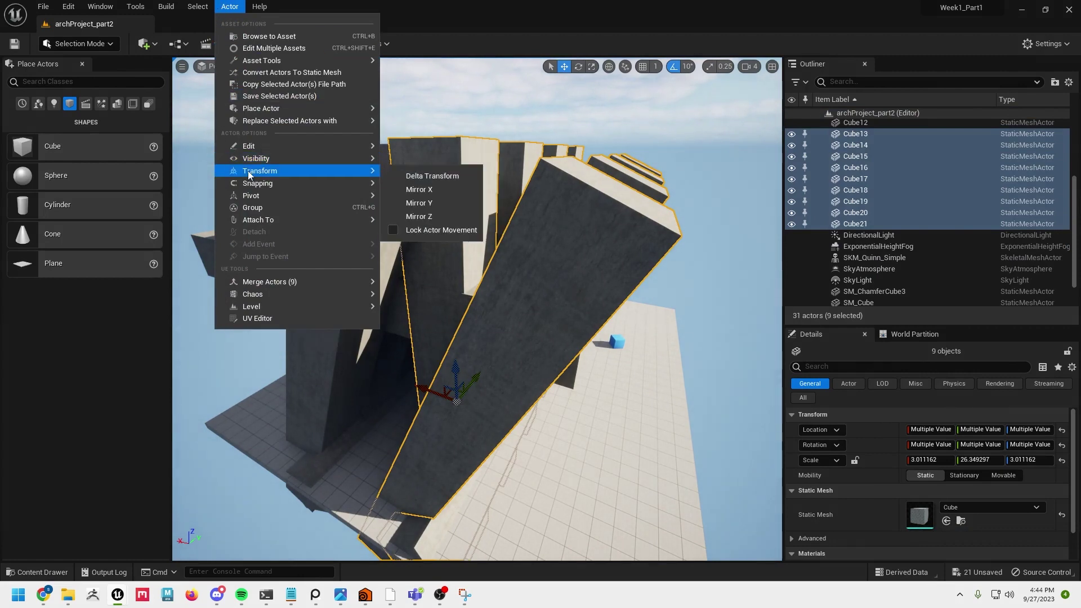
click(418, 190)
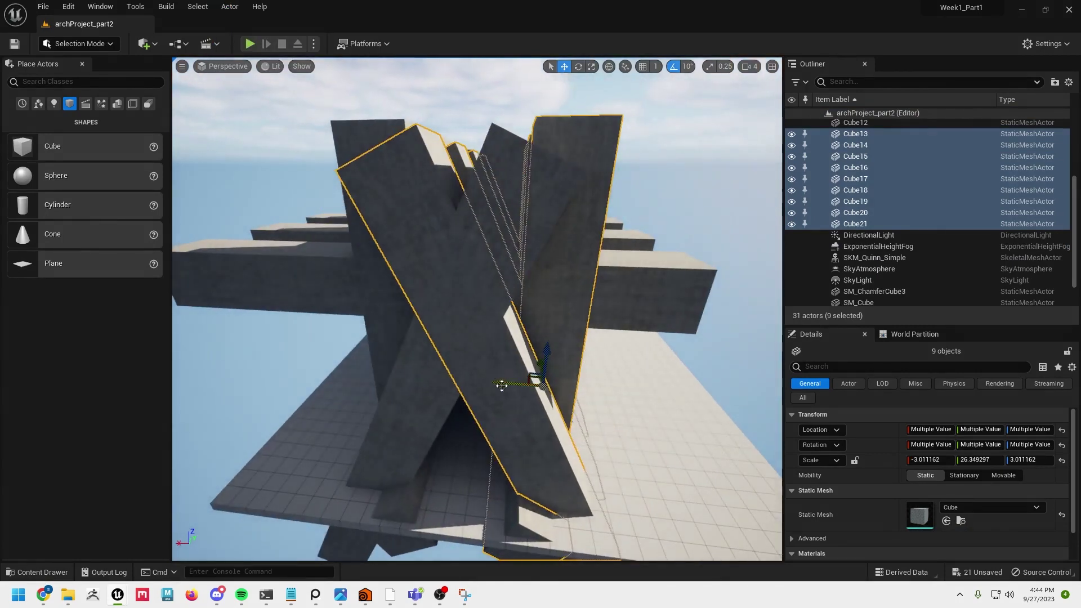
drag(502, 386, 653, 427)
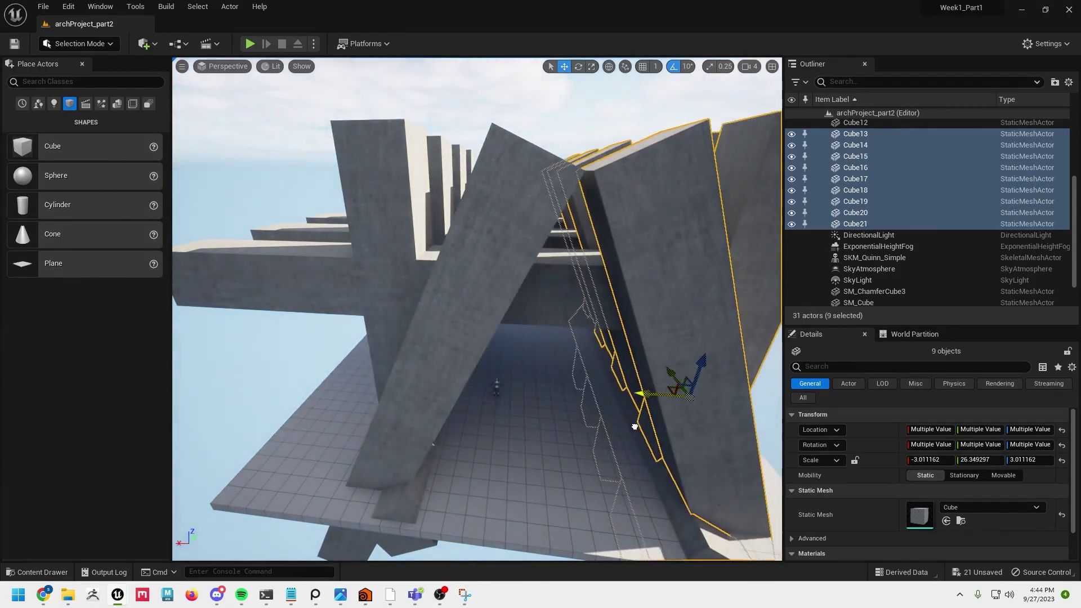
Step: Play-test the level from inside the corridor, running the character between the two rows of columns, and stop the simulation
key(w)
right_drag(476, 308, 495, 254)
key(w)
right_drag(526, 407, 527, 407)
key(d)
key(w)
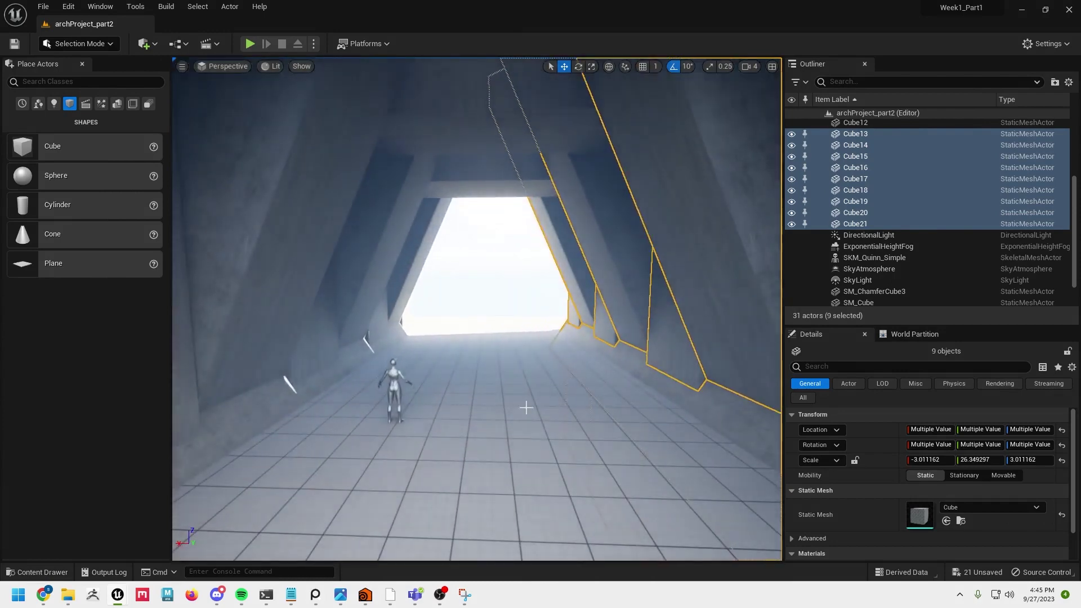
click(249, 43)
key(w)
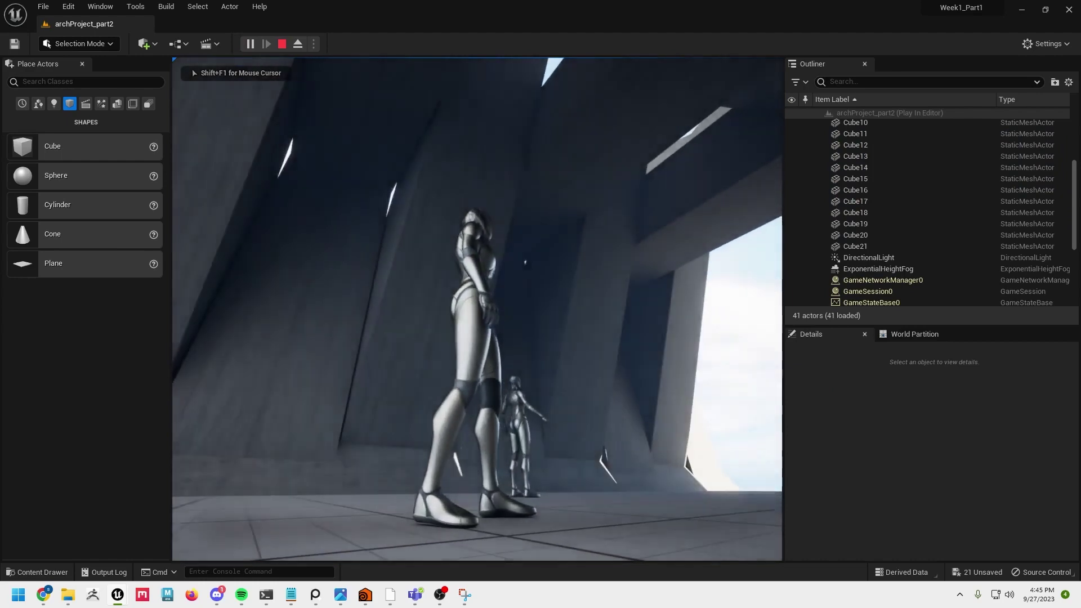
key(w)
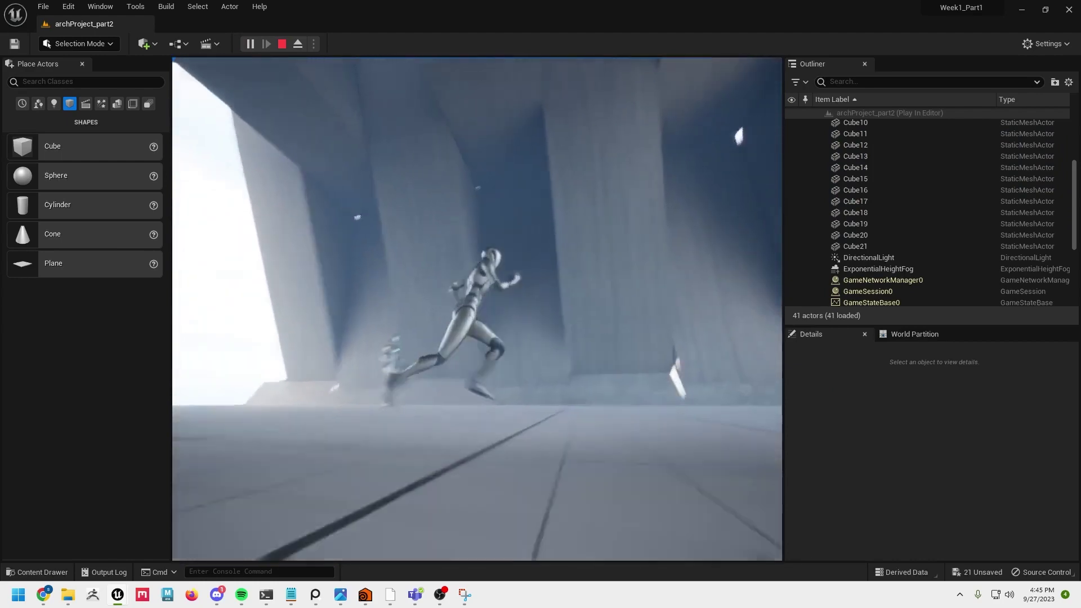
key(a)
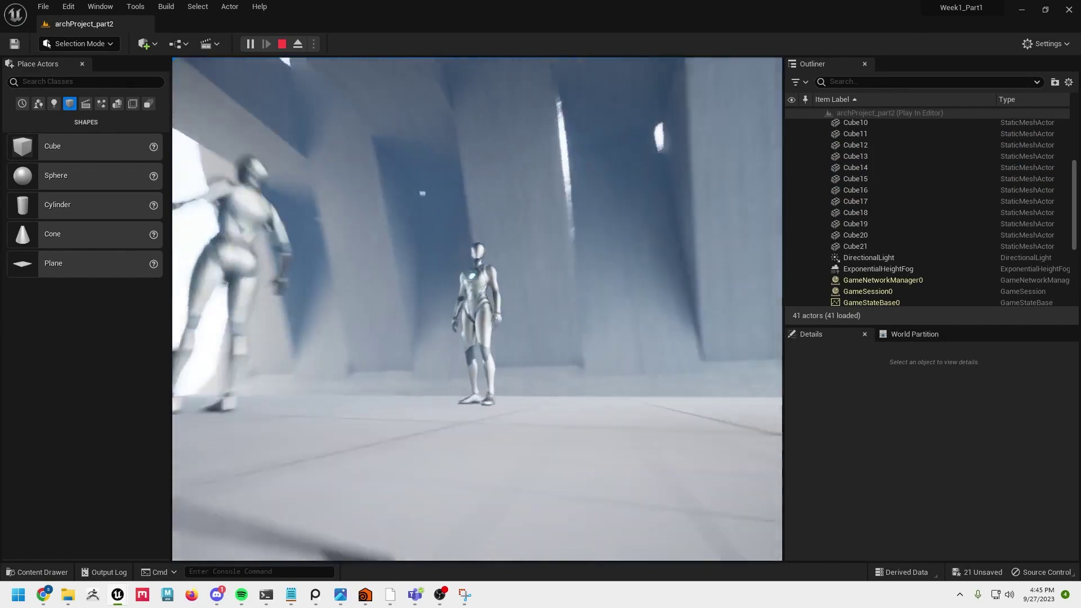
key(w)
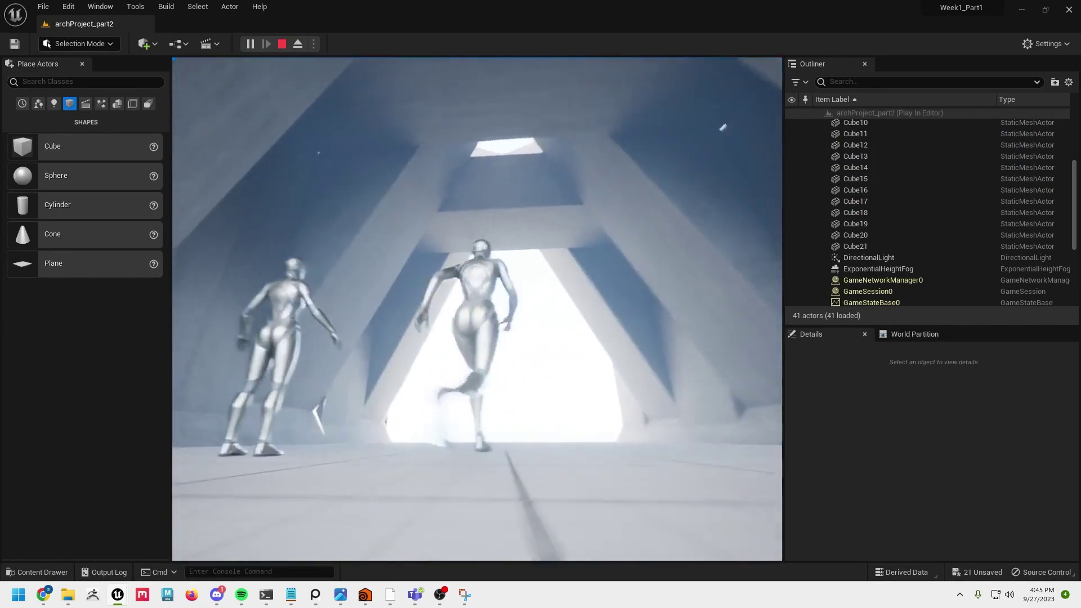
key(d)
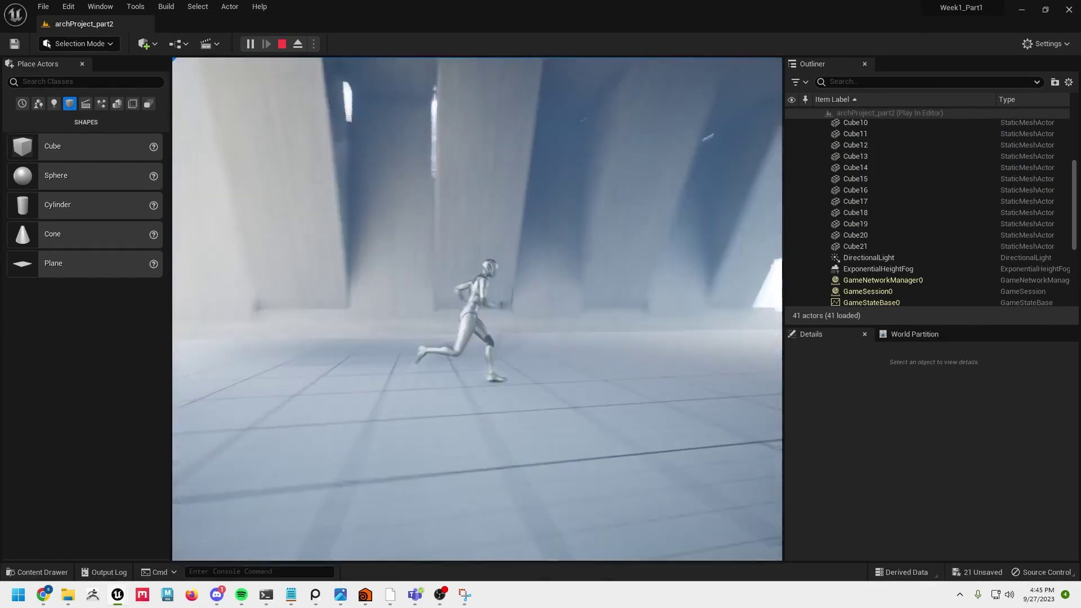
key(s)
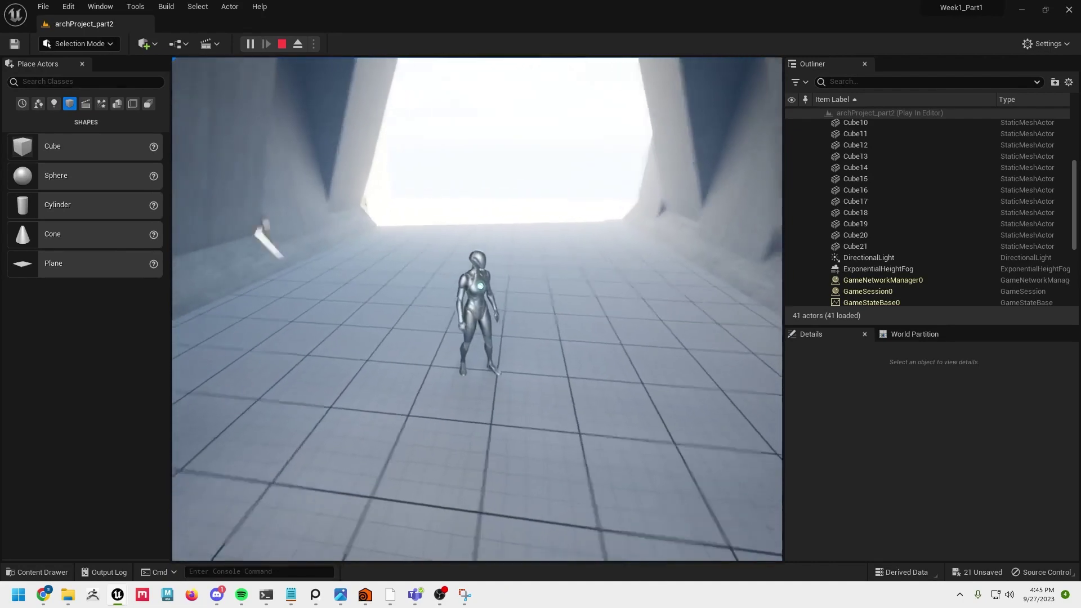
key(s)
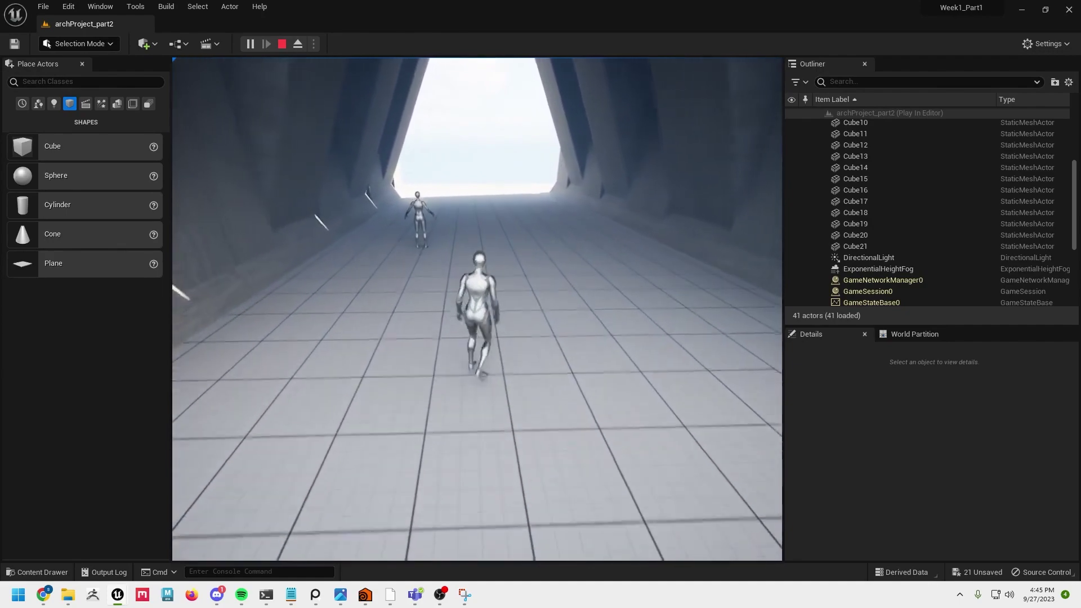
key(Escape)
Step: Widen the first upright column on the original side to an X scale of about 3.27 to close the gap beside it
right_drag(394, 282, 292, 321)
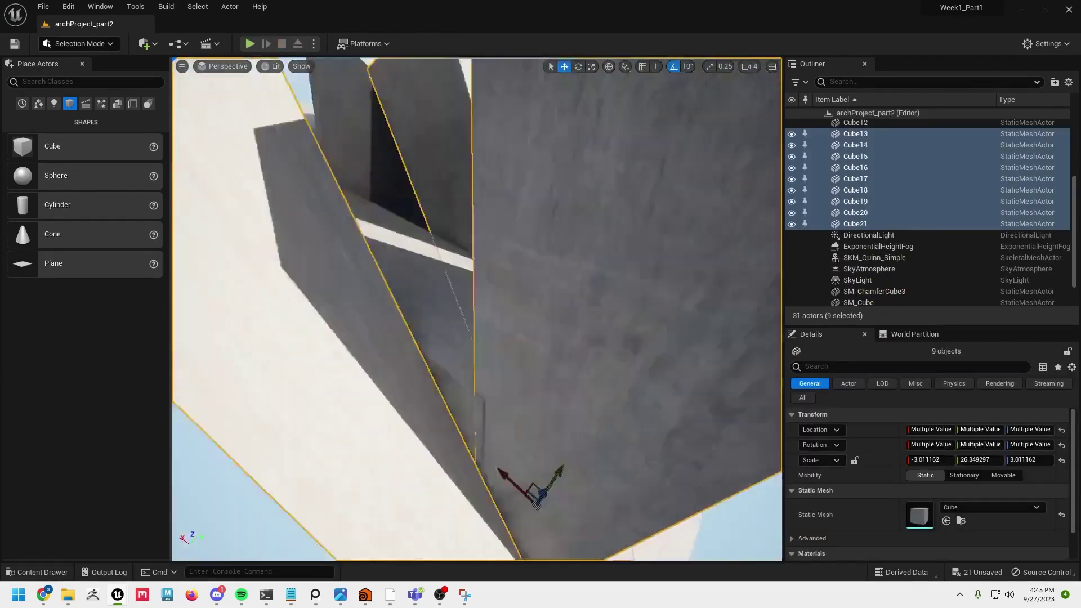
key(w)
right_drag(390, 367, 297, 302)
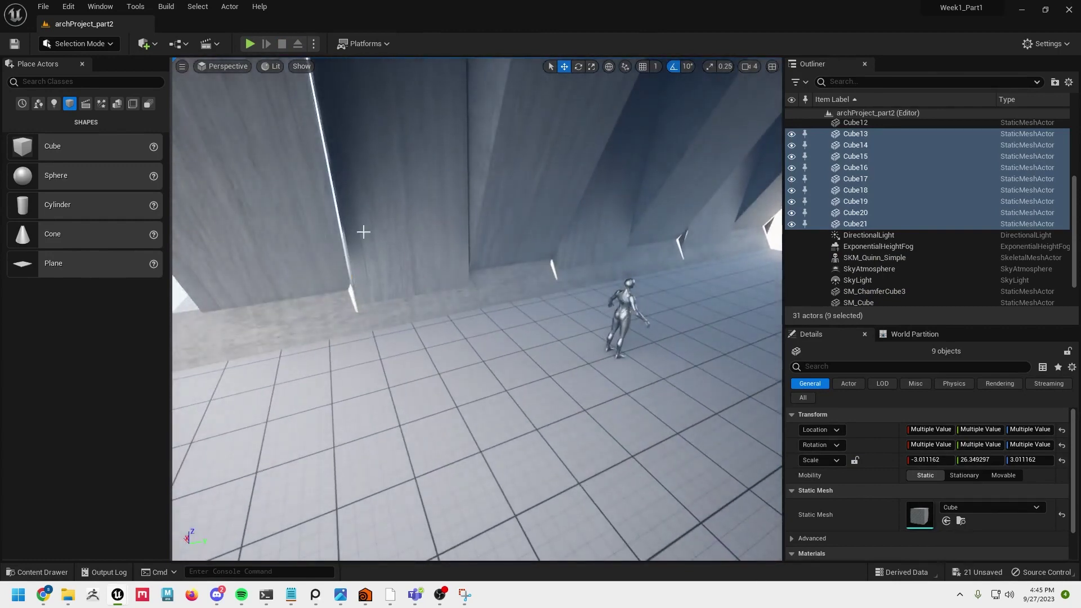
click(392, 237)
key(r)
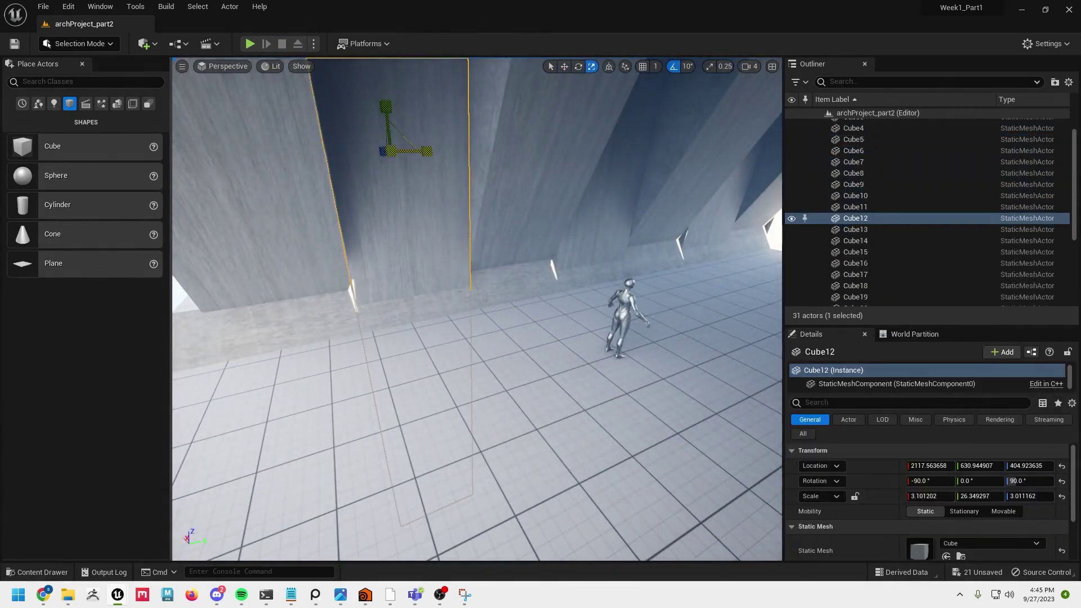
right_drag(459, 212, 428, 152)
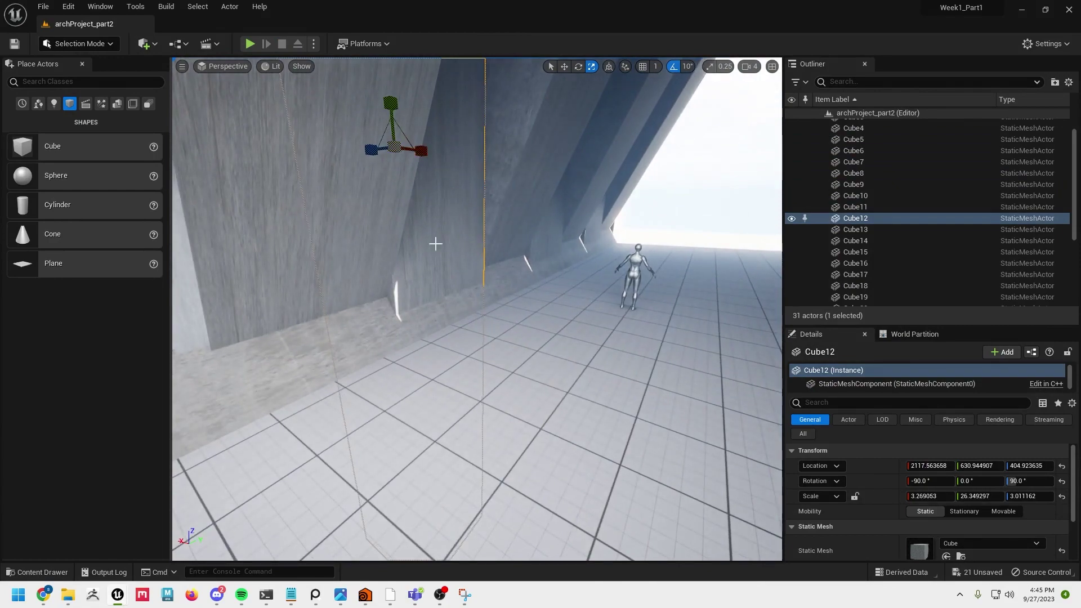
Step: Widen the matching first upright column on the mirrored side to an X scale of about -3.27
right_drag(435, 244, 673, 253)
click(730, 251)
right_drag(740, 279, 685, 285)
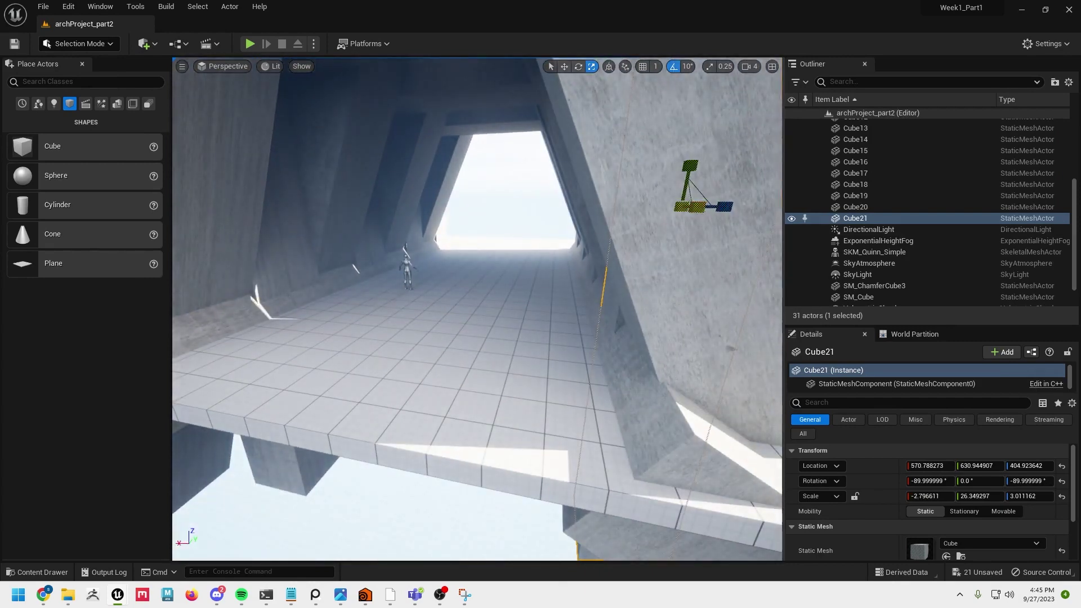
mouse_move(456, 295)
right_down()
mouse_move(524, 294)
mouse_move(457, 294)
right_up()
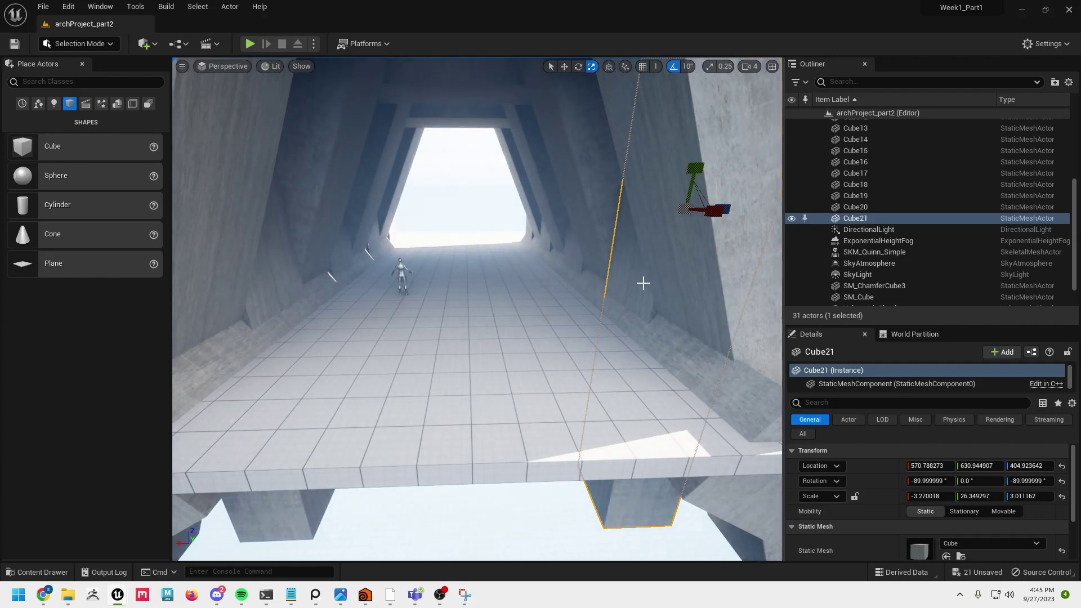
Step: Widen the next two upright columns on the mirrored side, scaling the farther one to about -3.3 in X
click(574, 254)
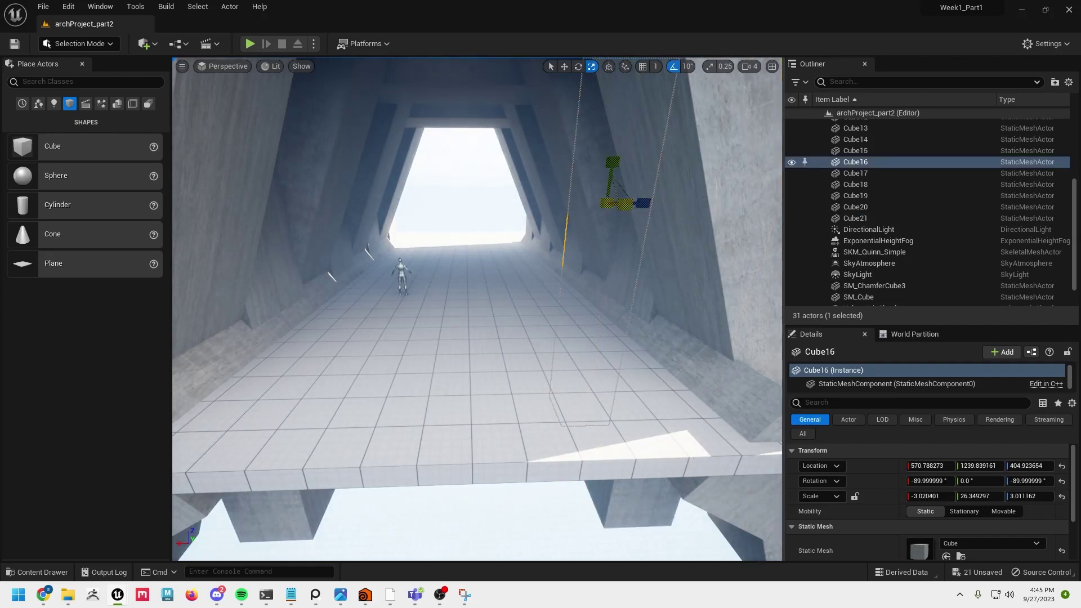
click(578, 225)
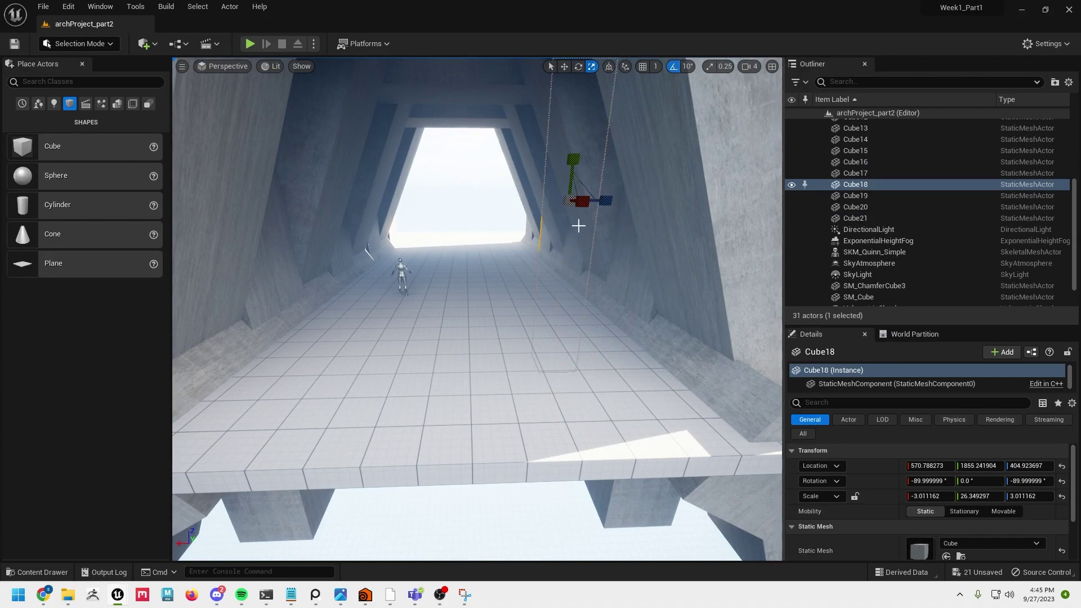
mouse_move(576, 220)
alt+mouse_down()
mouse_move(479, 225)
mouse_move(588, 223)
alt+mouse_up()
Step: Stretch the overhead beam at the corridor's front vertically to a Z scale of about 11.17 and lower it to Z about 779
key(s)
right_drag(457, 316, 426, 305)
key(a)
alt+drag(516, 394, 489, 389)
alt+right_drag(490, 389, 461, 390)
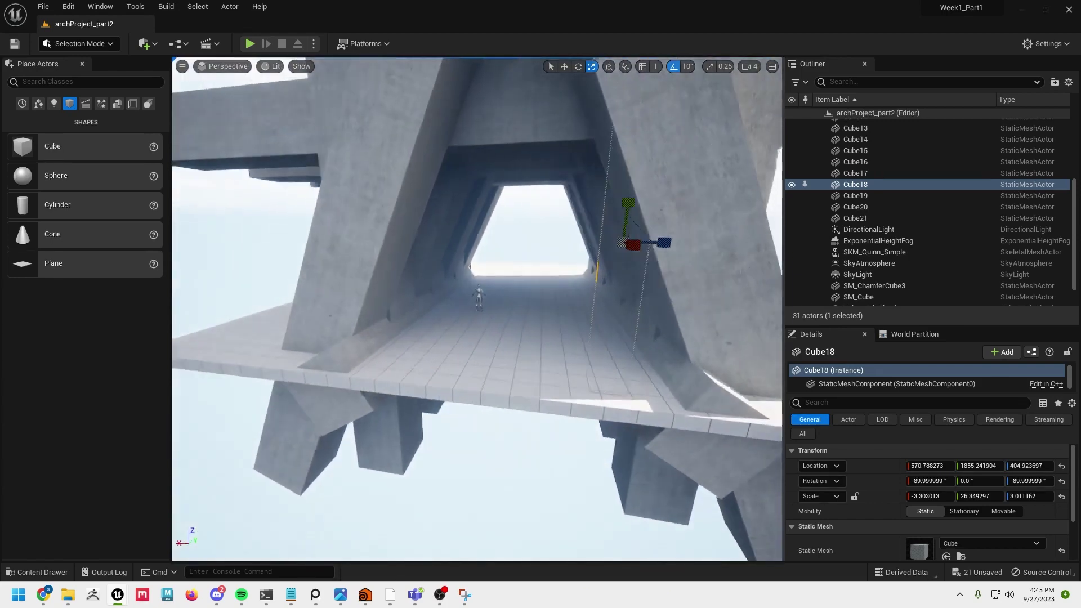
alt+drag(462, 390, 484, 389)
click(524, 113)
alt+drag(389, 236, 563, 237)
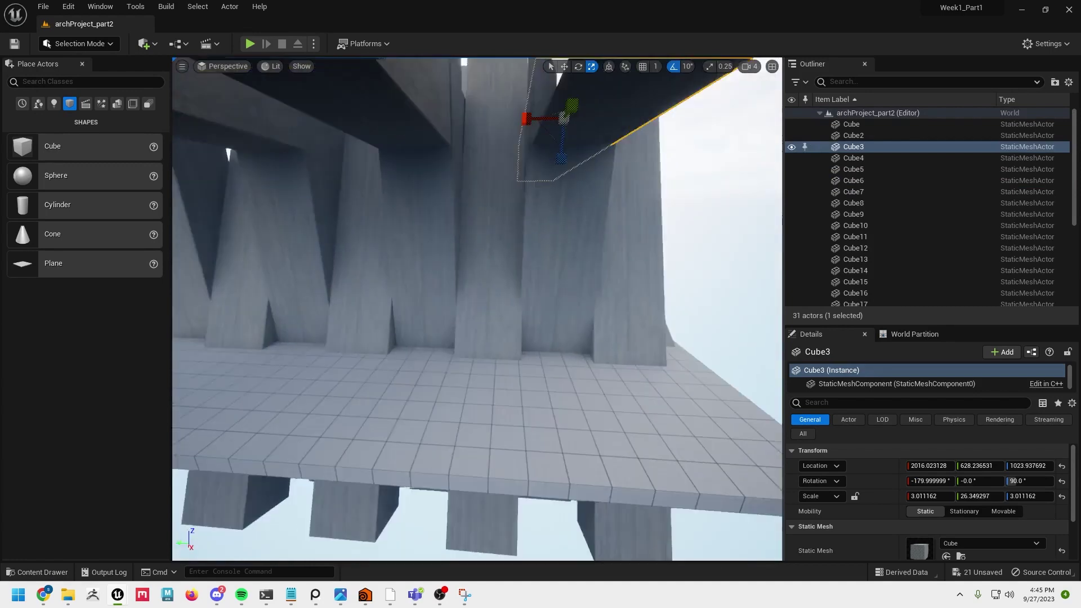
alt+right_drag(502, 270, 473, 270)
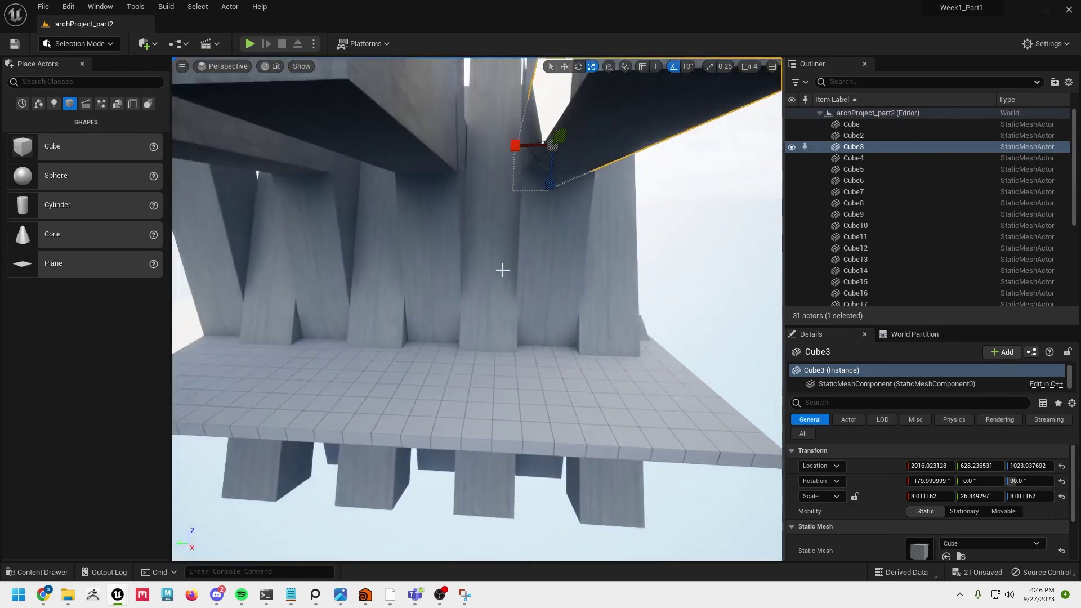
alt+drag(529, 243, 718, 248)
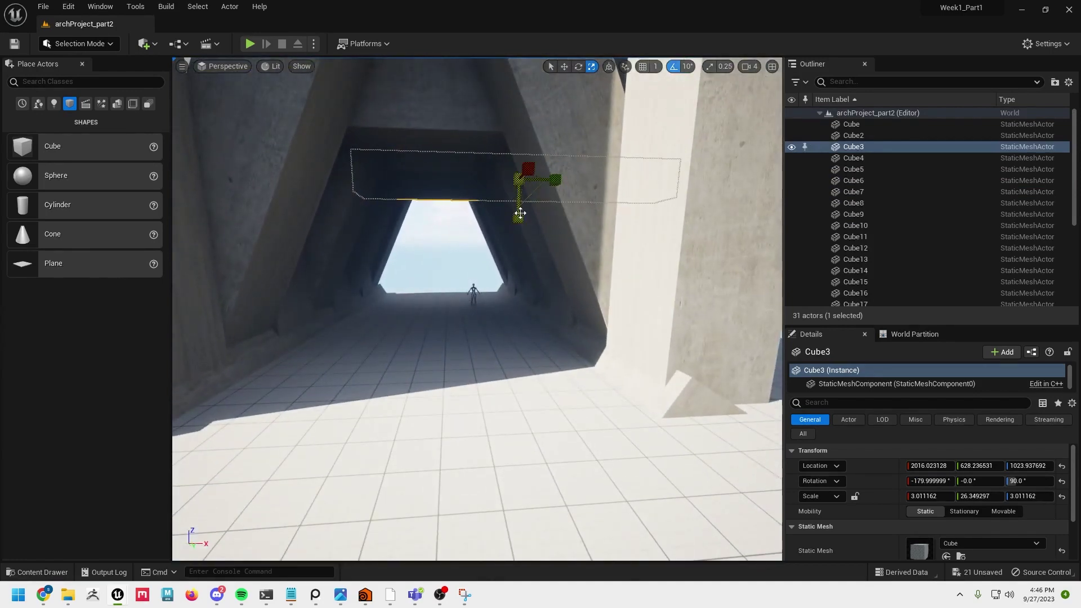
drag(520, 213, 517, 219)
drag(524, 163, 513, 165)
scroll(427, 256, up, 5)
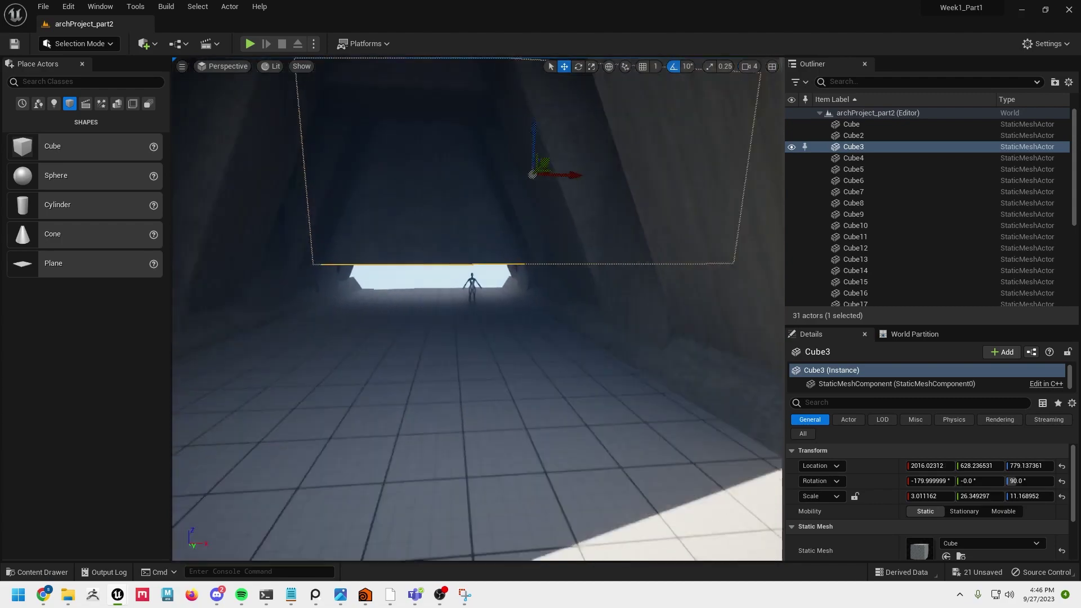
Step: Center the enlarged hanging wall across the corridor at X about 1573 and lower it to Z about 740
middle_drag(410, 227, 383, 209)
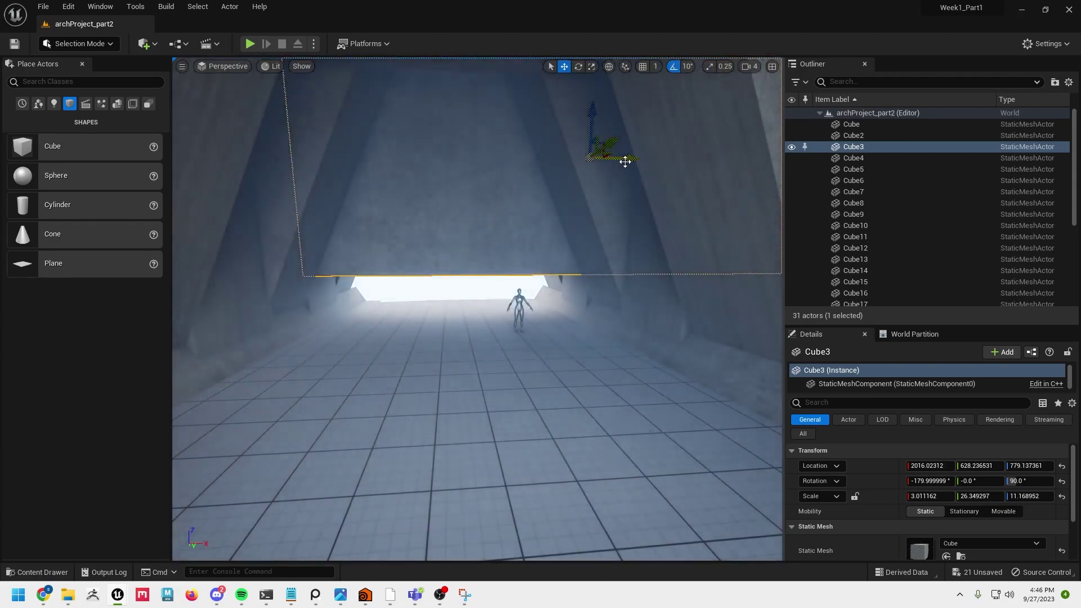
drag(623, 162, 536, 169)
right_drag(501, 115, 478, 115)
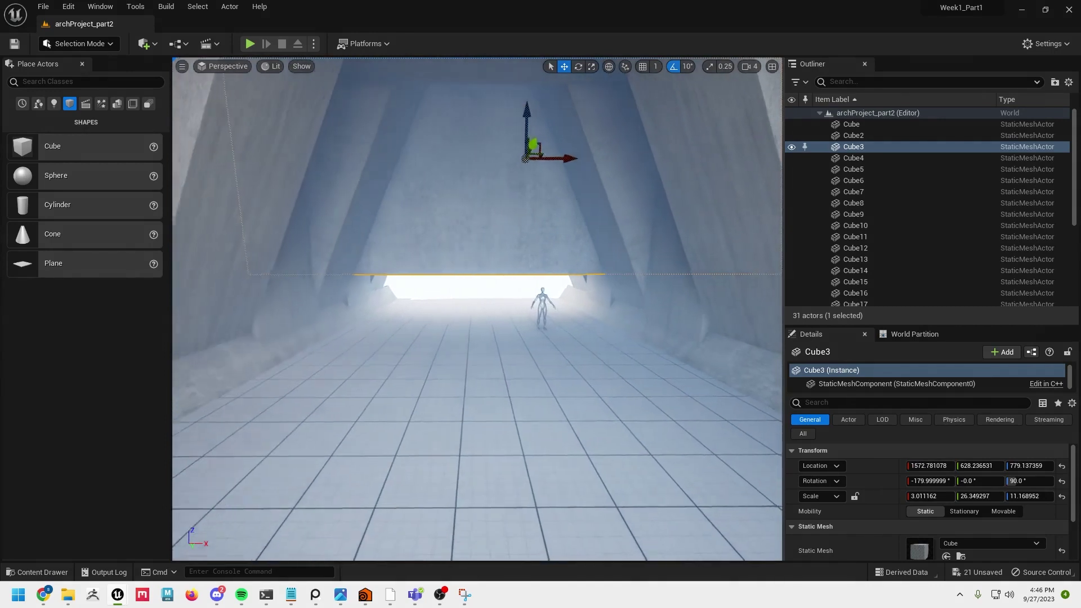
mouse_move(530, 112)
mouse_down()
mouse_move(523, 165)
mouse_move(522, 122)
mouse_up()
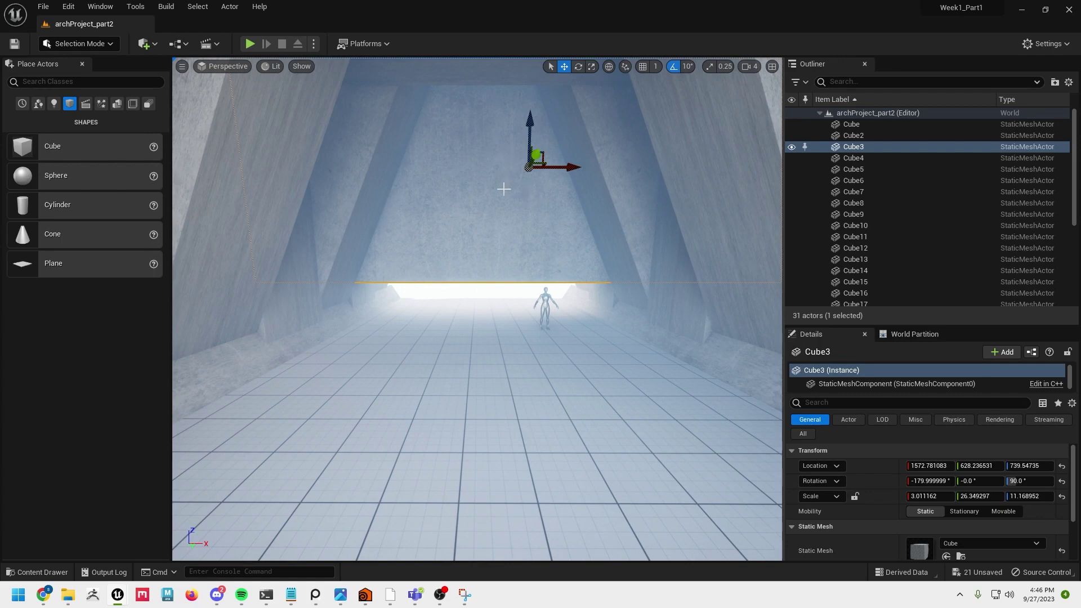
Step: Duplicate the hanging wall farther down the corridor and place the copy at Y about 70, Z about 144
alt+drag(534, 152, 470, 186)
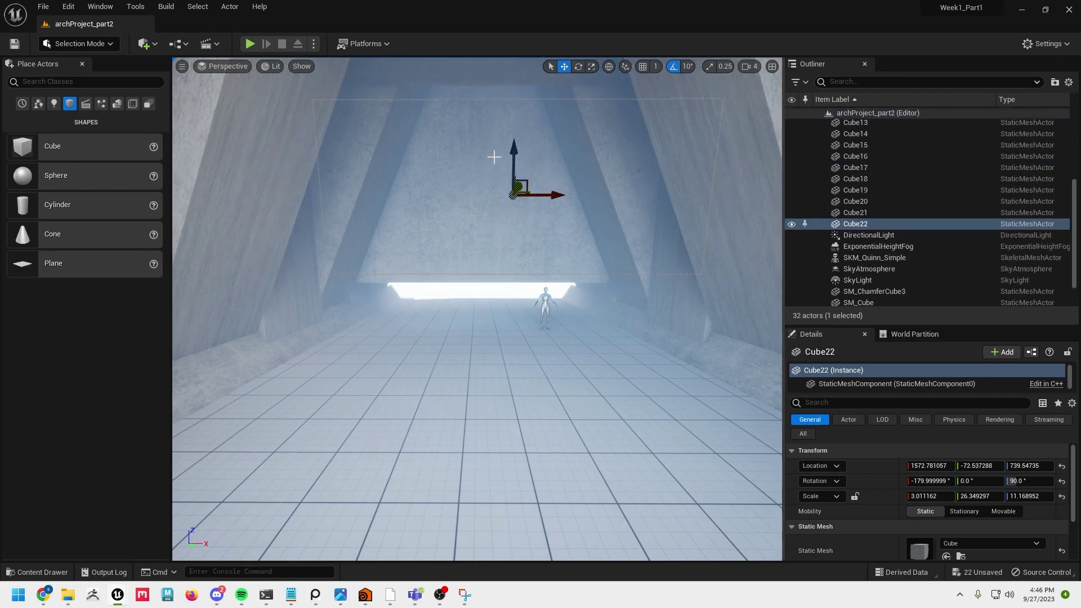
drag(516, 153, 495, 250)
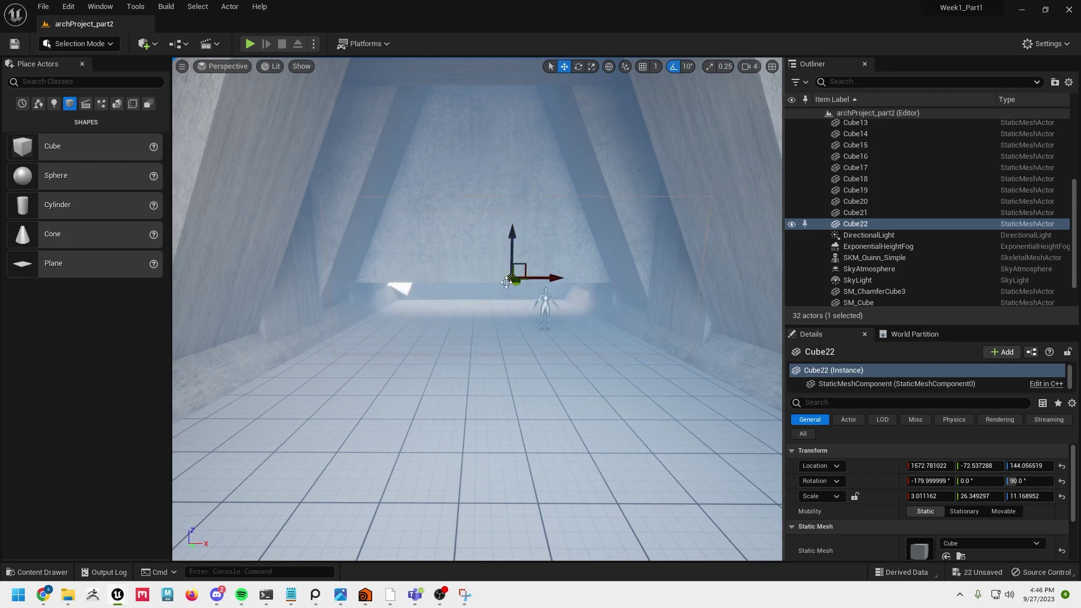
right_drag(506, 282, 472, 282)
drag(590, 286, 585, 295)
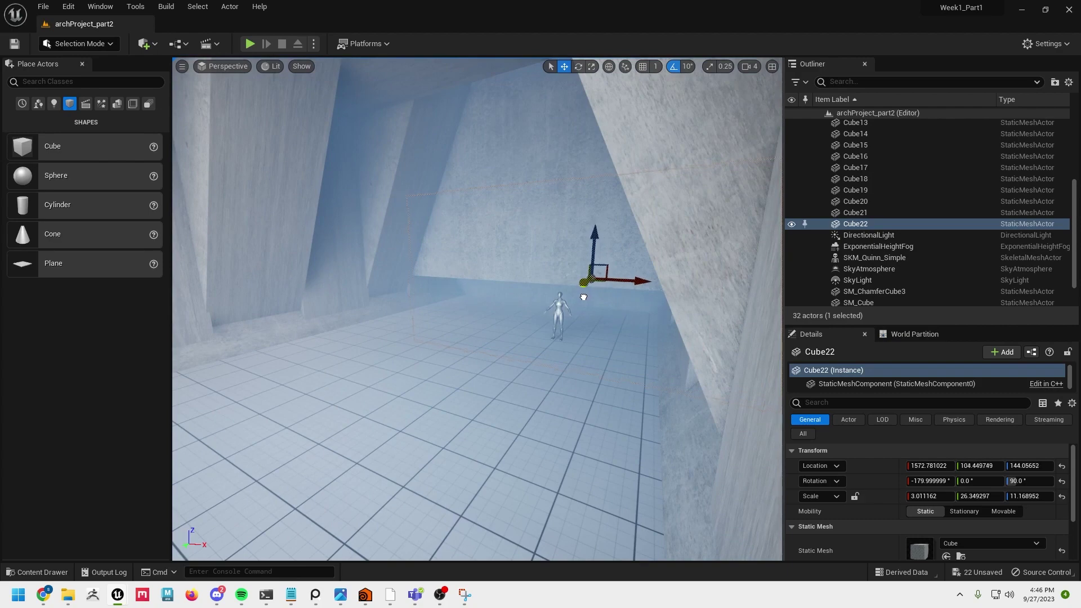
Step: Play-test the approach toward the hanging wall with the character and stop the simulation
right_drag(446, 320, 411, 309)
click(250, 44)
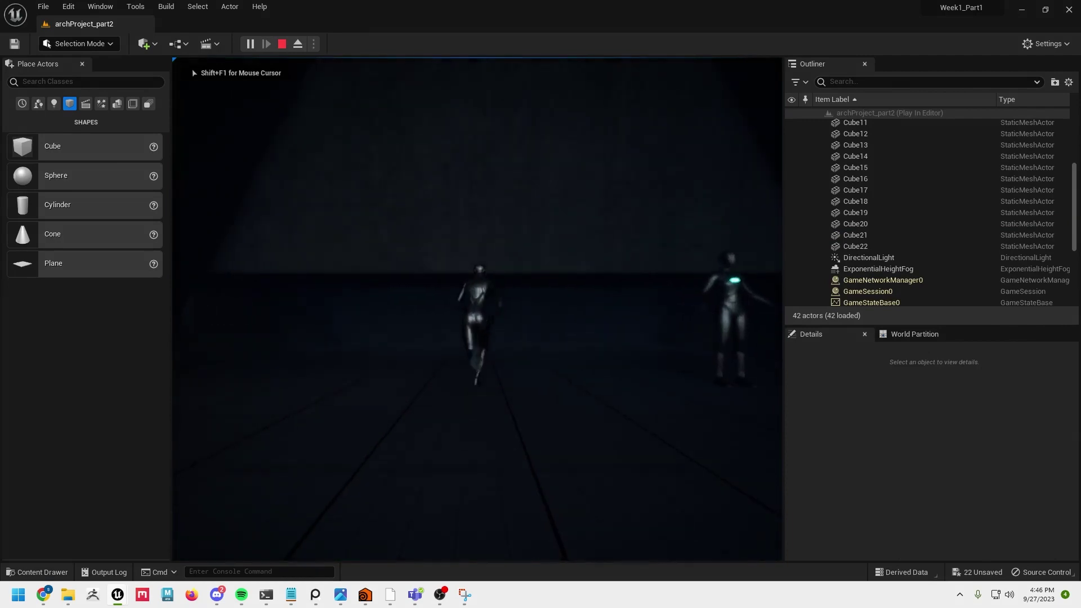
key(Escape)
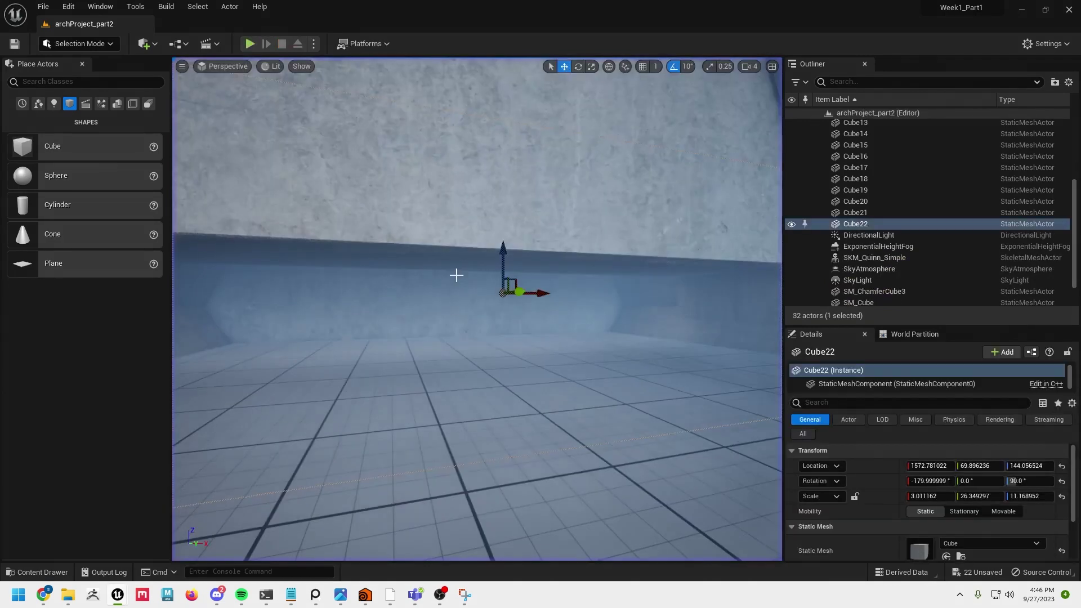
Step: Raise the front hanging wall to Z about 844 for a taller passage underneath
click(473, 247)
key(s)
right_drag(503, 257, 503, 256)
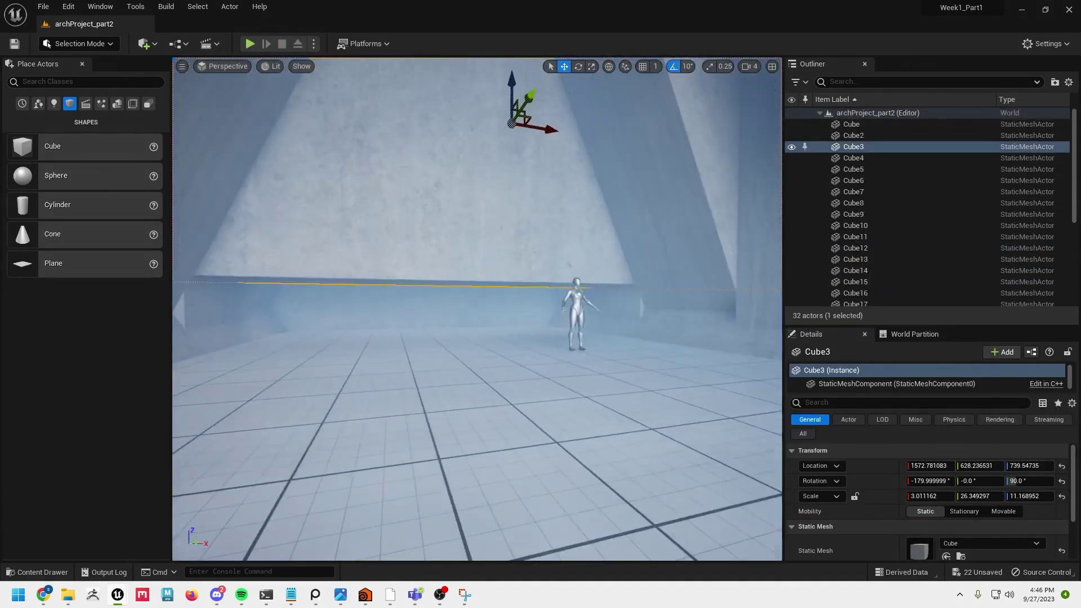
drag(509, 91, 511, 63)
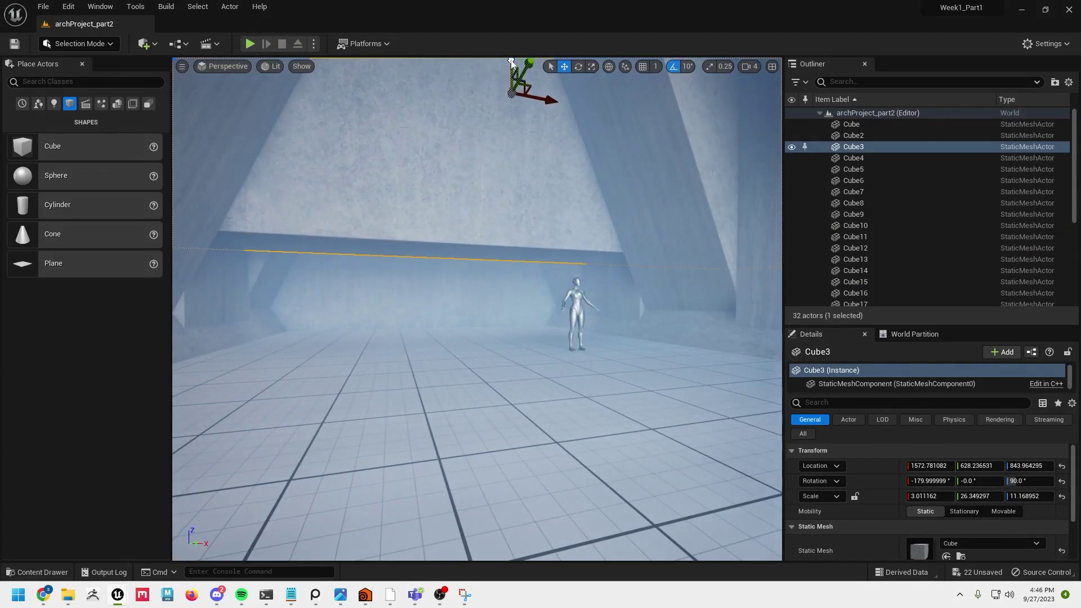
Step: Play-test the passage under the raised wall, running the character around the space behind it and back, and stop the simulation
click(249, 44)
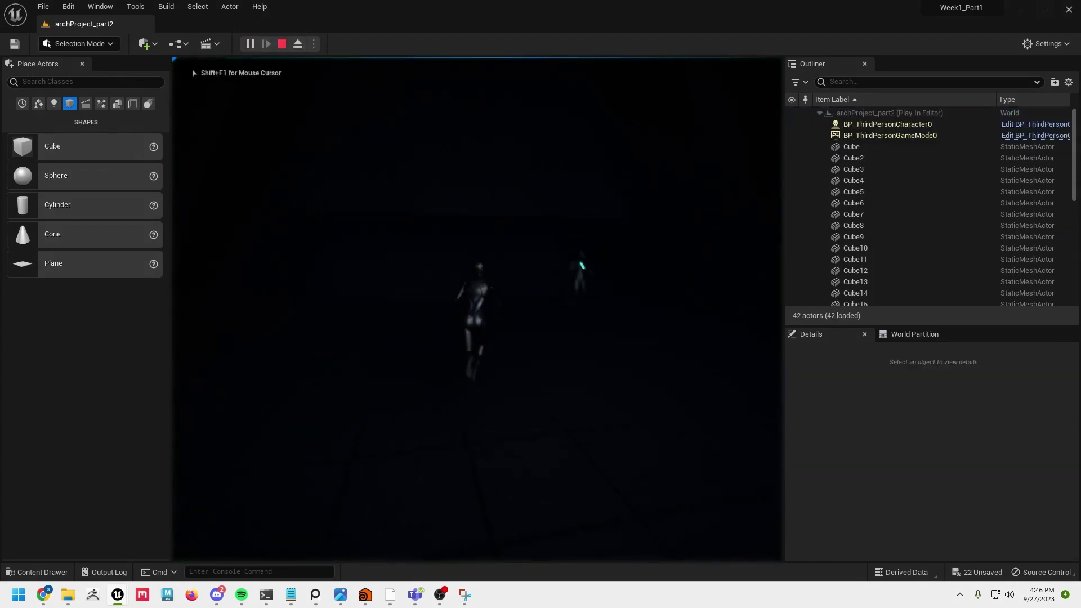
key(w)
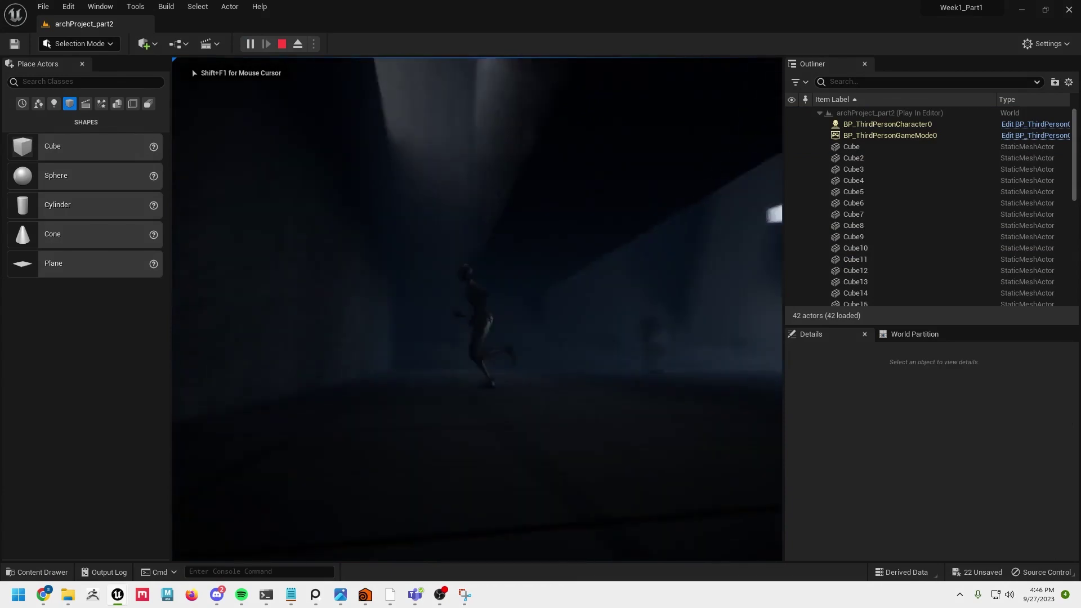
key(s)
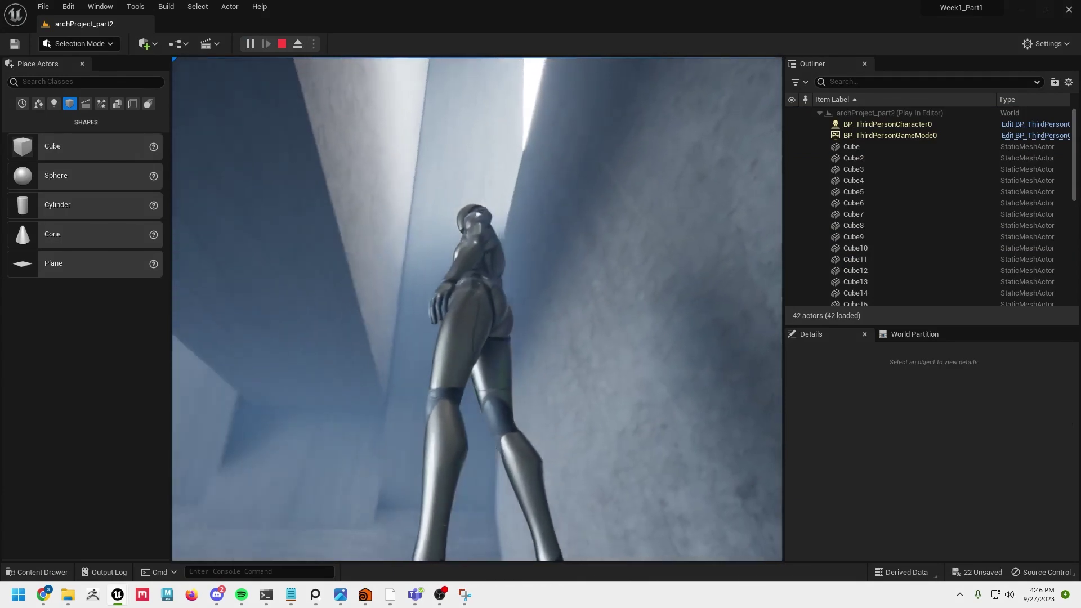
key(w)
key(w)
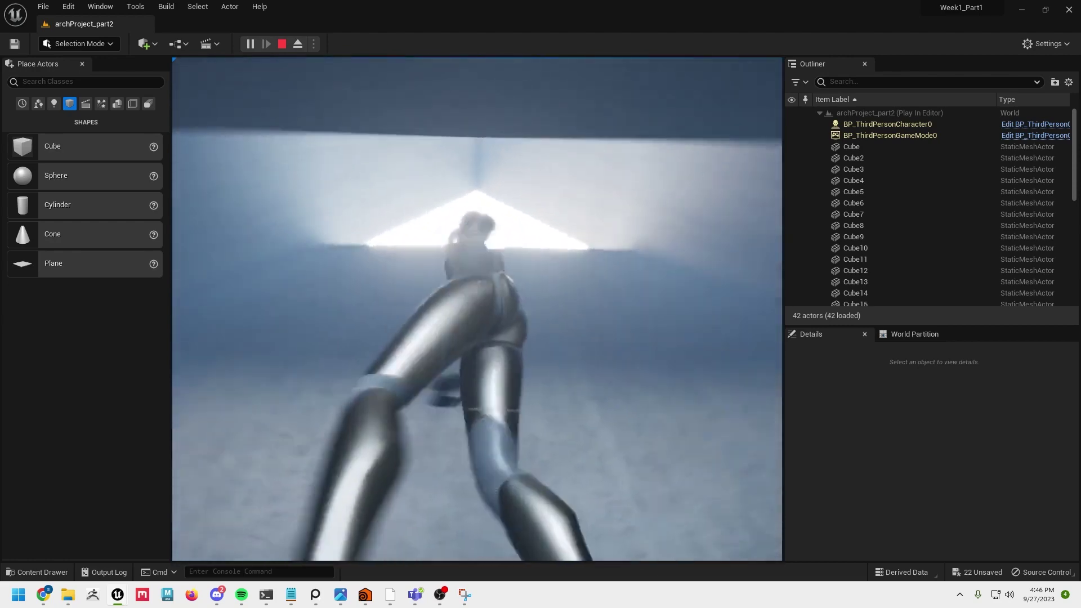
key(w)
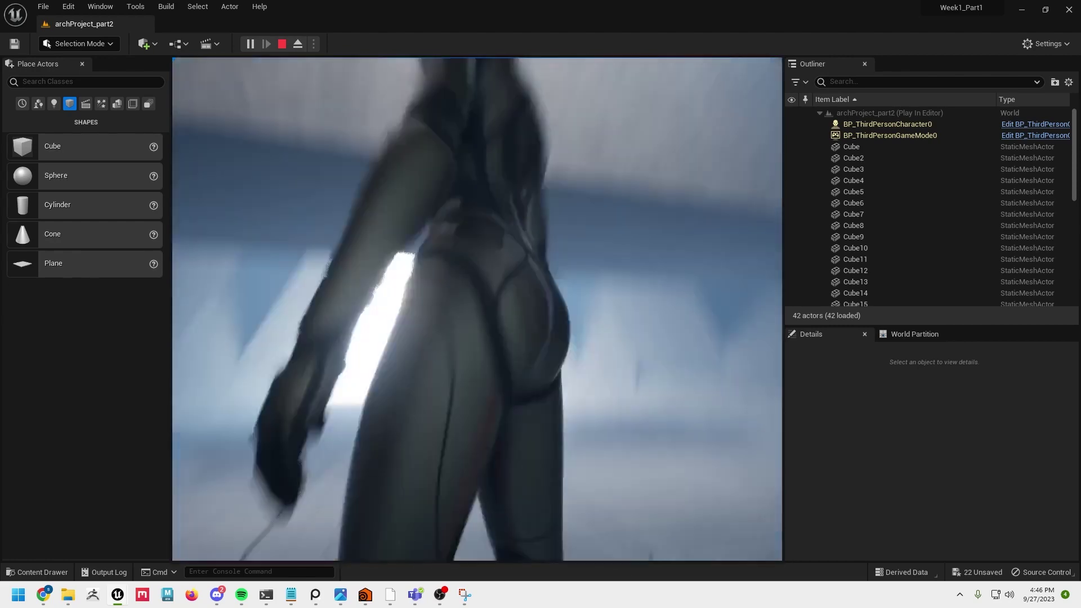
key(w)
key(s)
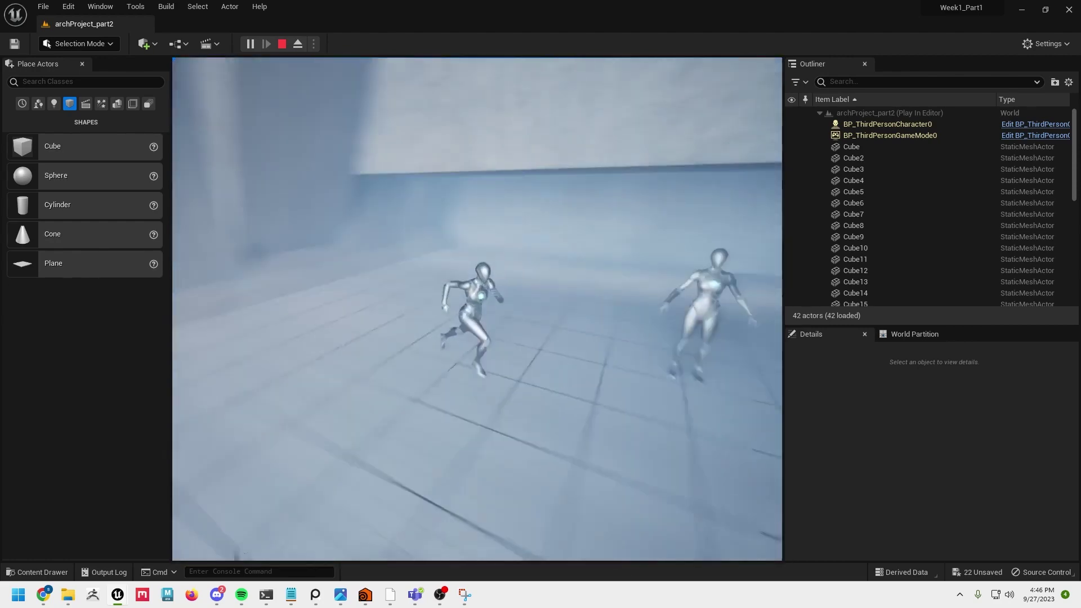
key(w)
key(Escape)
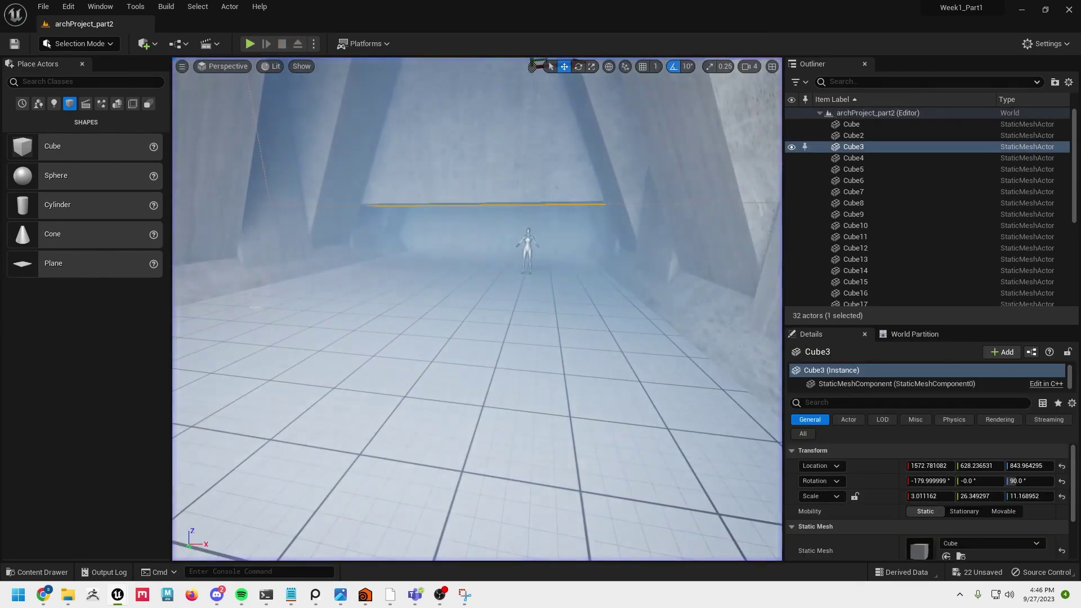
Step: Place a PostProcessVolume on the corridor floor and enable its Infinite Extent (Unbound) setting
alt+drag(734, 310, 762, 293)
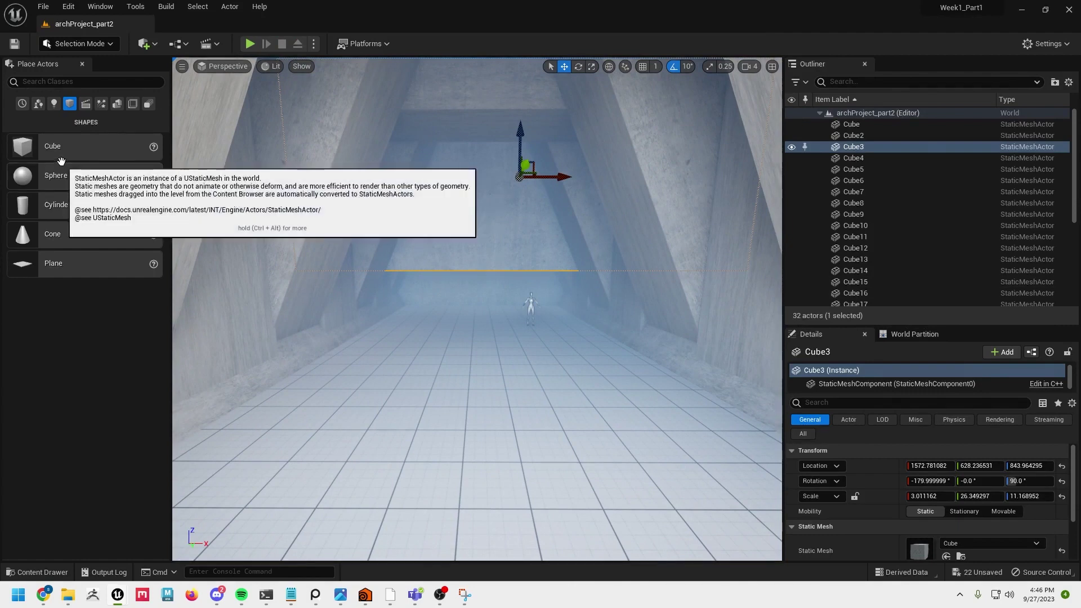
click(102, 105)
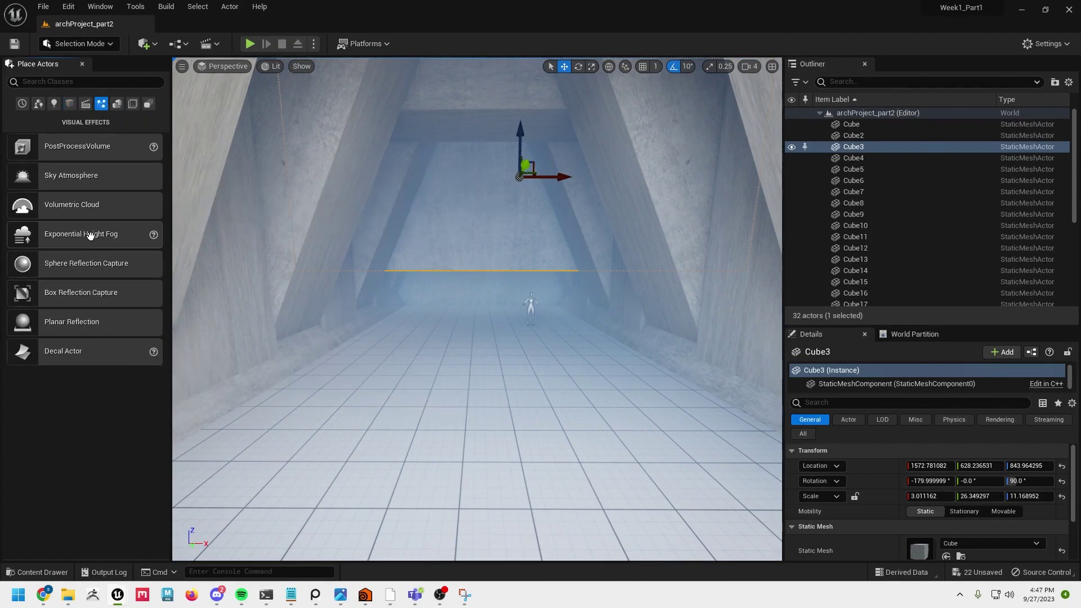
drag(79, 148, 502, 429)
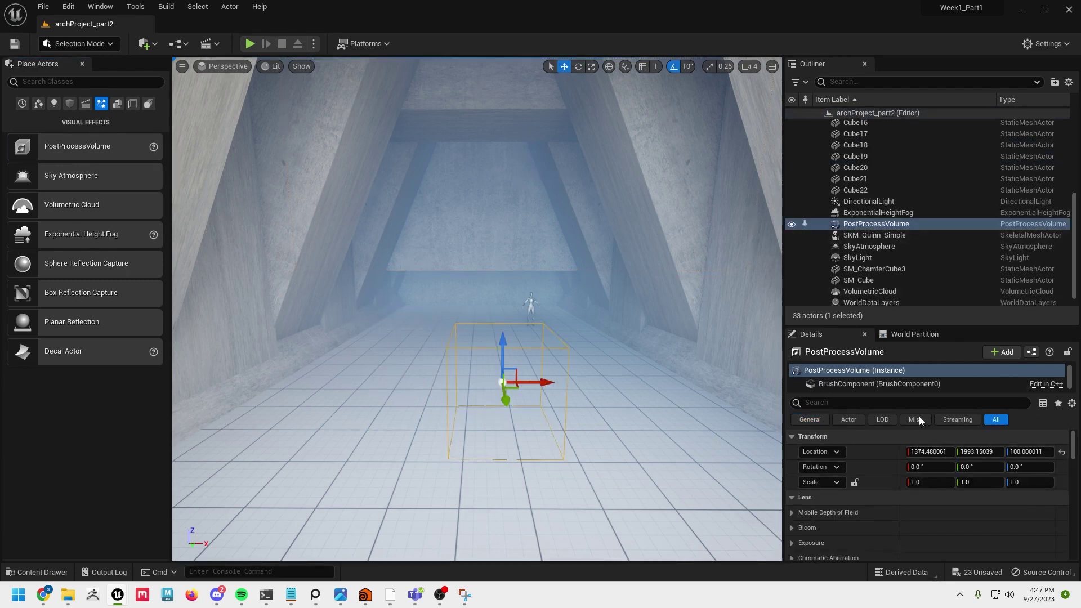
click(878, 404)
text(exte)
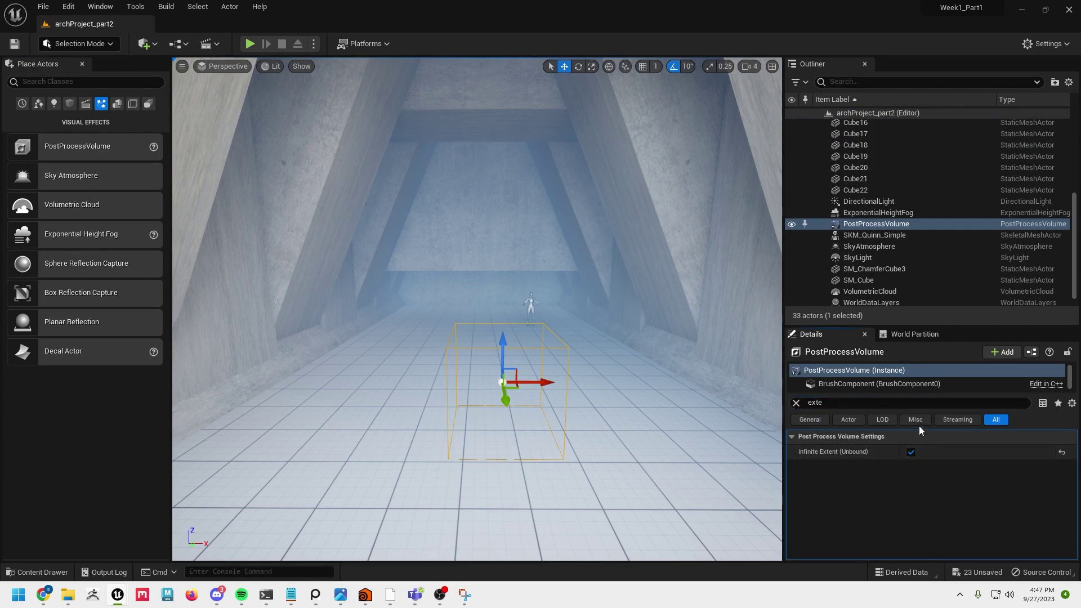
Step: Filter the volume's properties for exposure and enable the Min EV100 and Max EV100 overrides
click(901, 404)
text(ex)
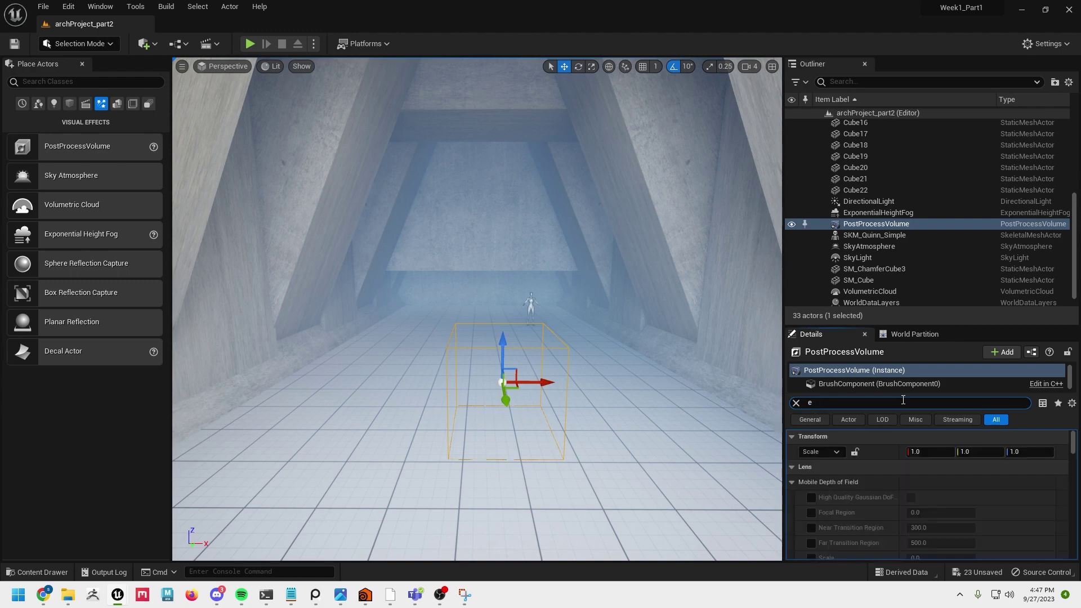
text(ps)
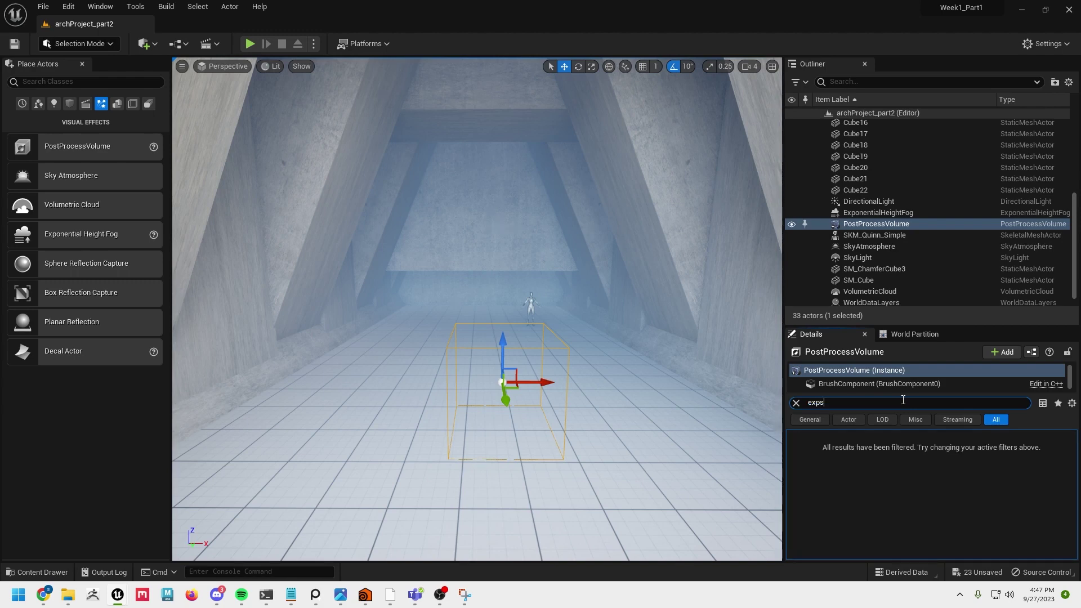
key(BackSpace)
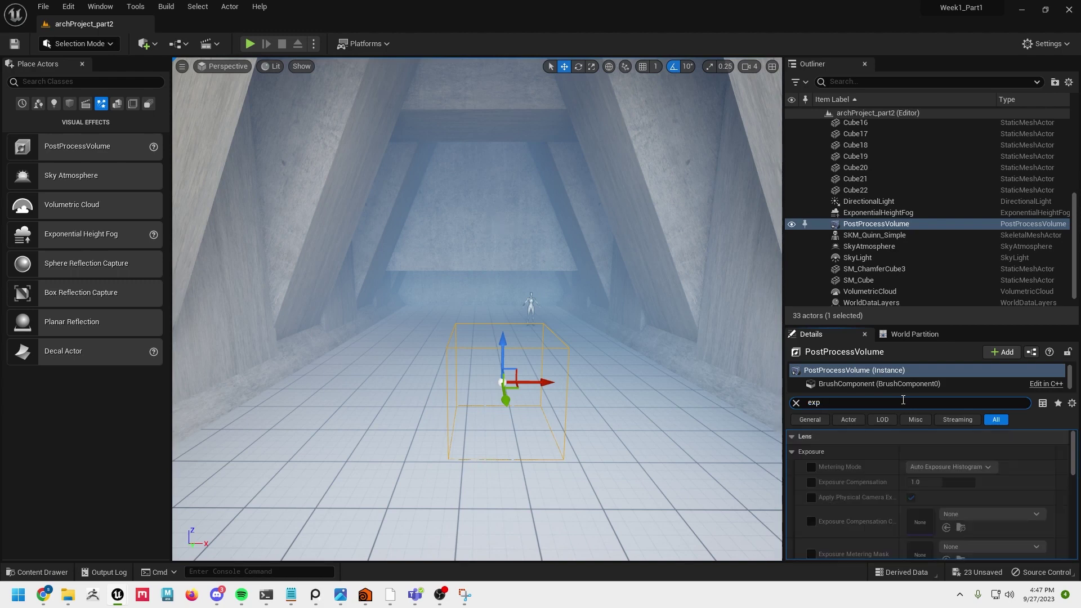
click(811, 467)
scroll(886, 514, down, 3)
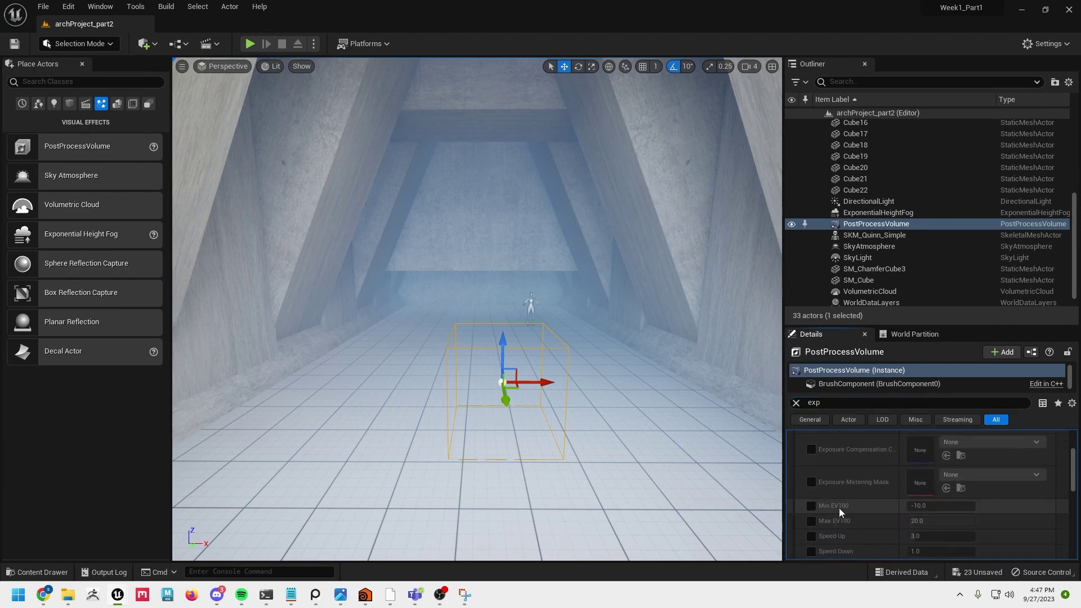
click(811, 506)
click(812, 521)
Step: Set both Min EV100 and Max EV100 of the volume to 1
click(927, 508)
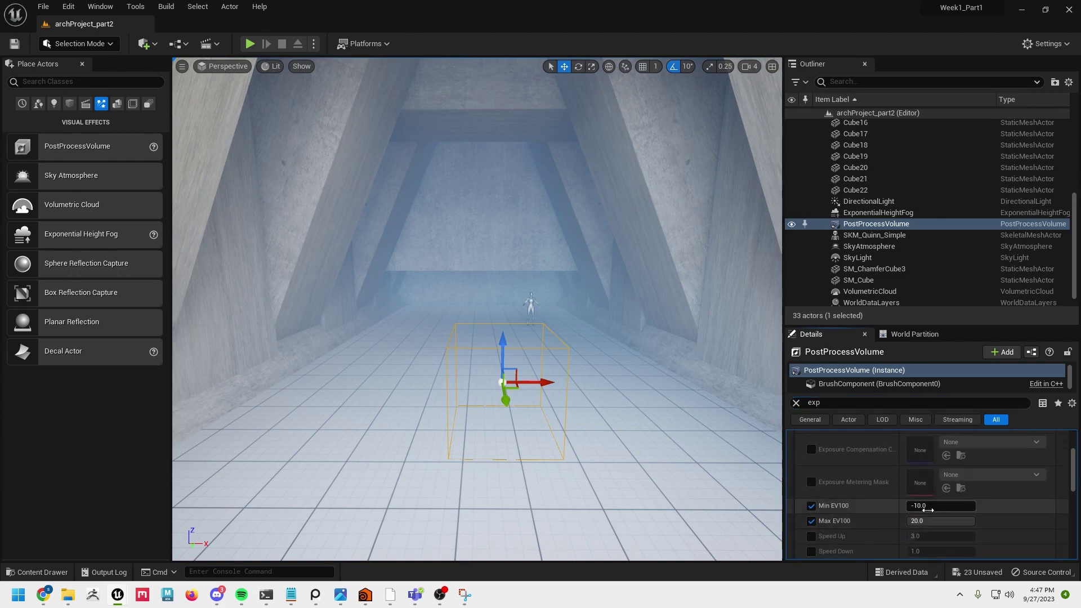
text(1)
click(930, 521)
text(1)
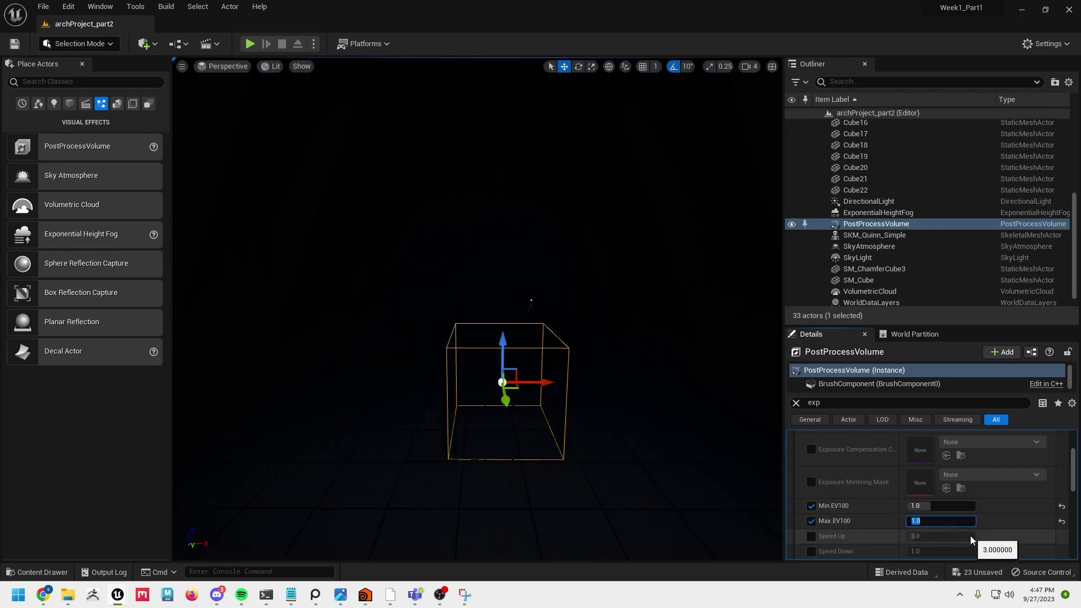
key(Return)
Step: Look around the corridor to judge its brightness with the fixed exposure
key(d)
right_drag(659, 423, 686, 432)
key(a)
key(s)
key(w)
key(s)
key(w)
key(w)
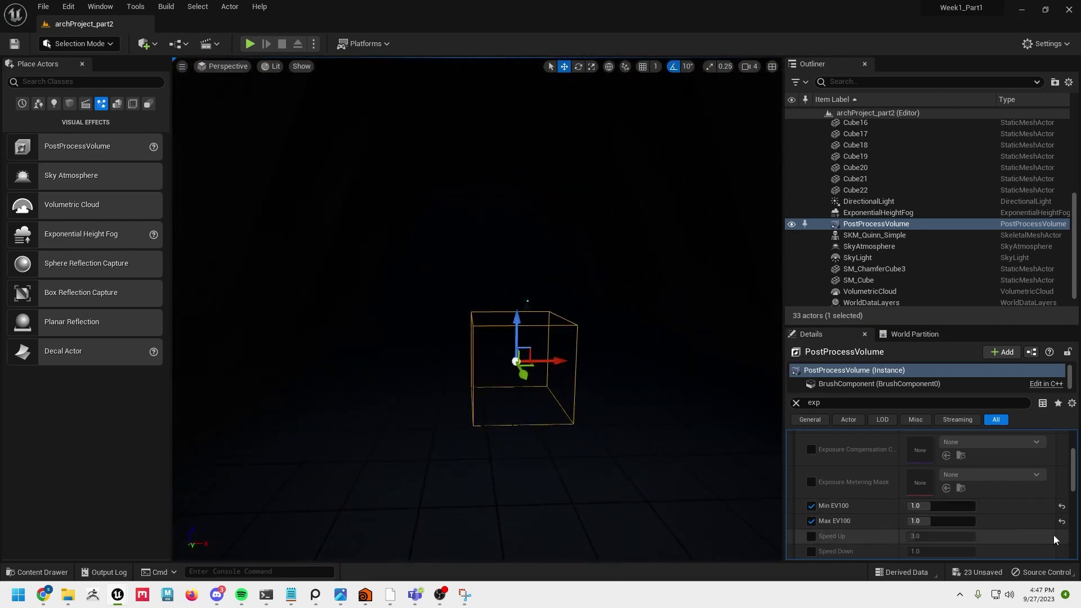
Step: Set both Min EV100 and Max EV100 of the volume to 3
click(920, 506)
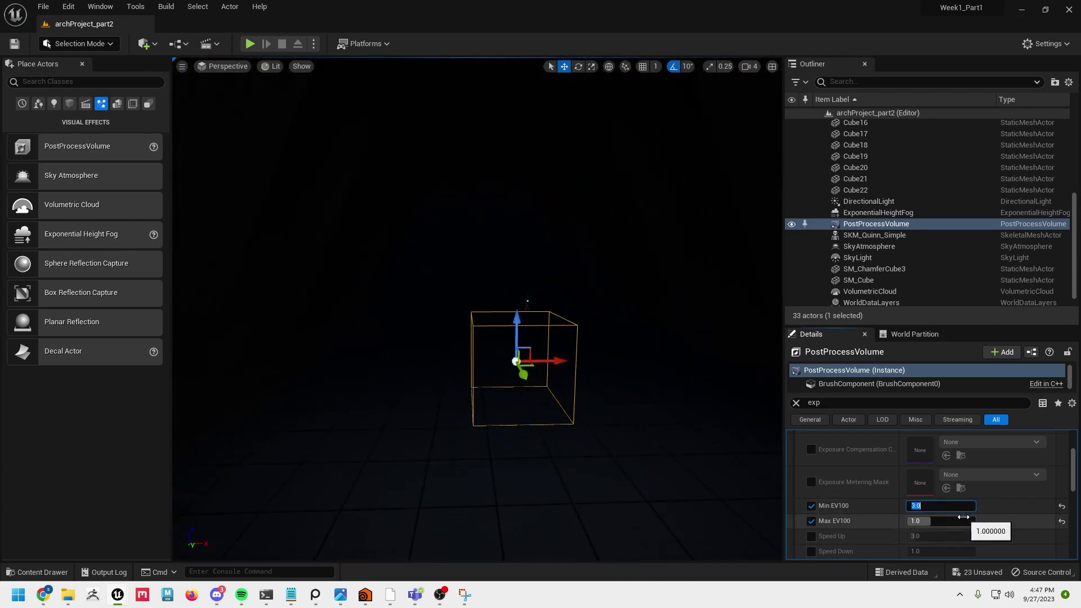
text(4)
key(Return)
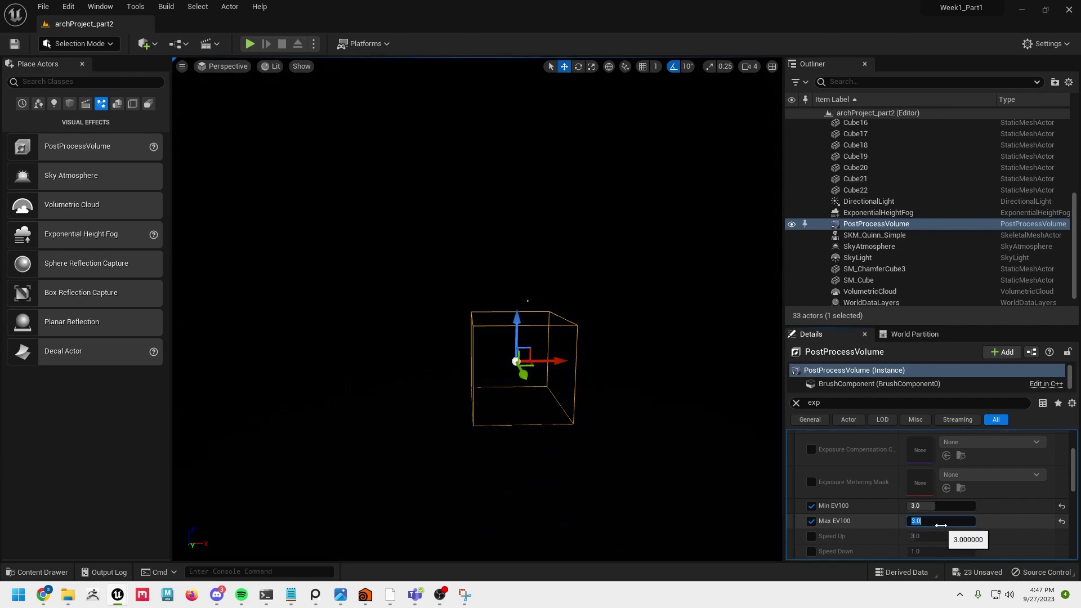
Step: Set both Min EV100 and Max EV100 of the post process volume to 10 and look around the corridor
right_drag(625, 468, 646, 474)
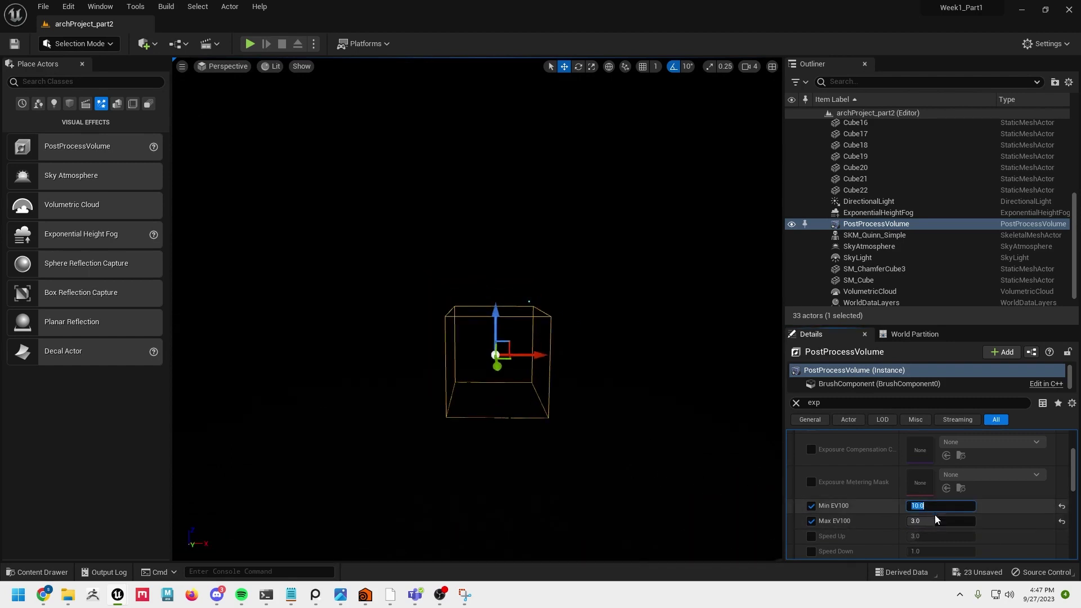
click(937, 521)
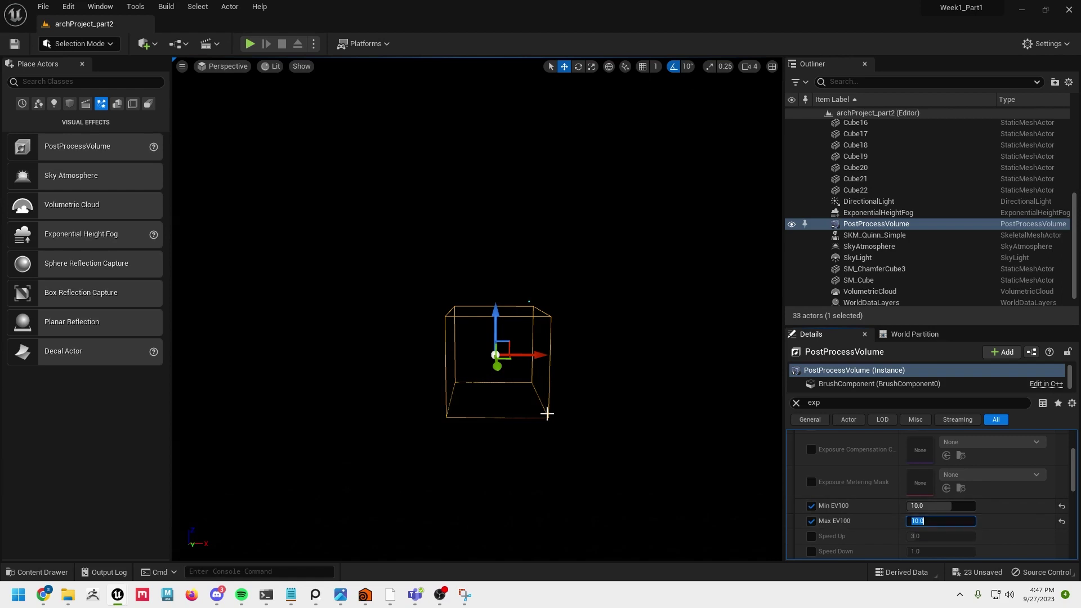
key(w)
right_drag(545, 412, 545, 413)
key(s)
key(w)
right_drag(479, 384, 479, 384)
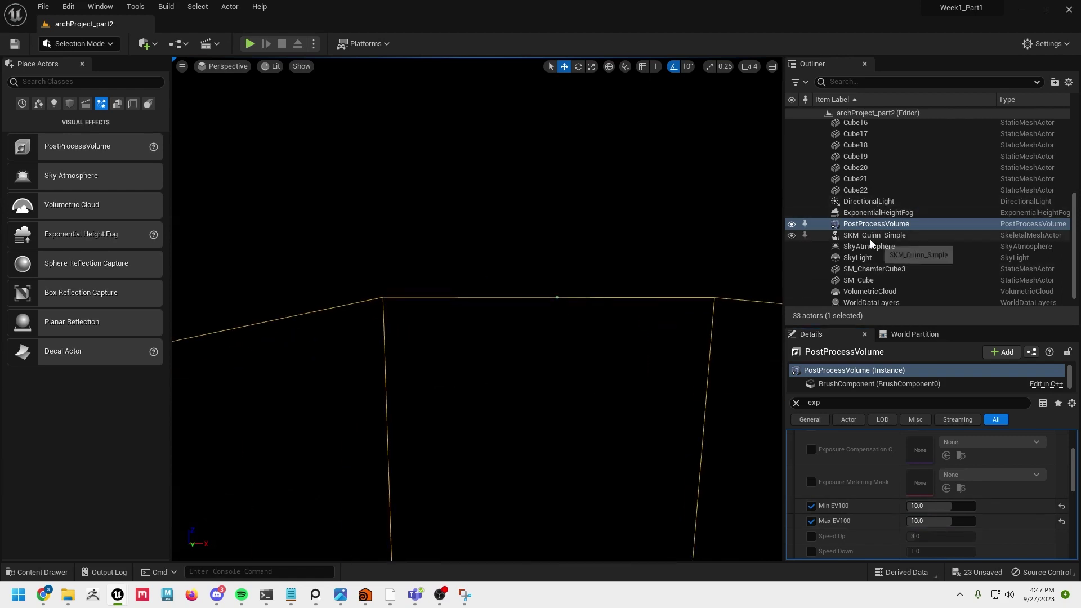
Step: Frame the SkyLight and Cube2 in the viewport to check how the level looks around them
click(871, 257)
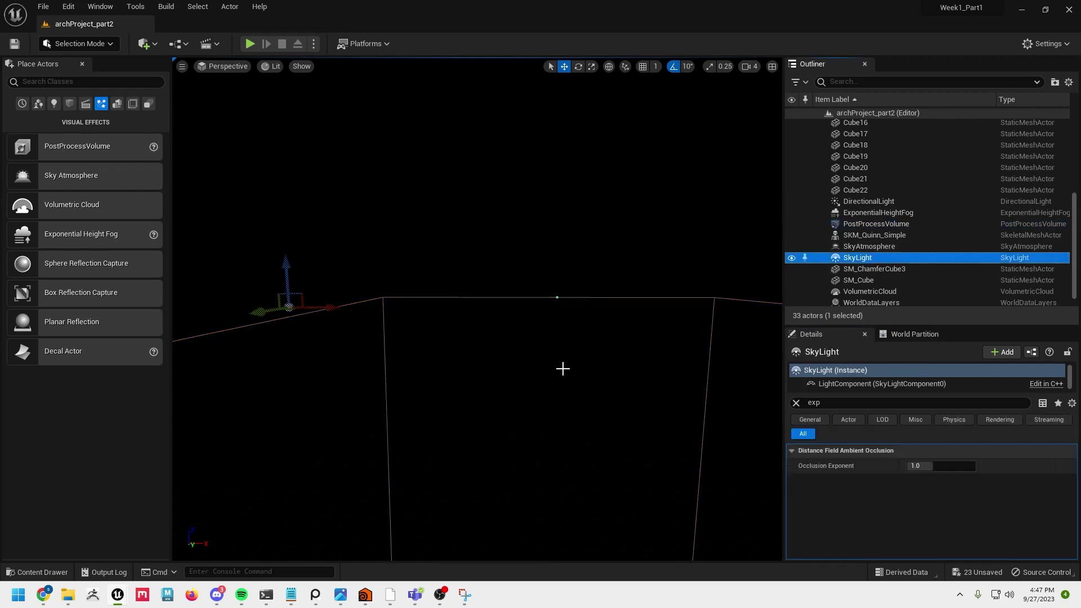
key(f)
scroll(890, 251, up, 6)
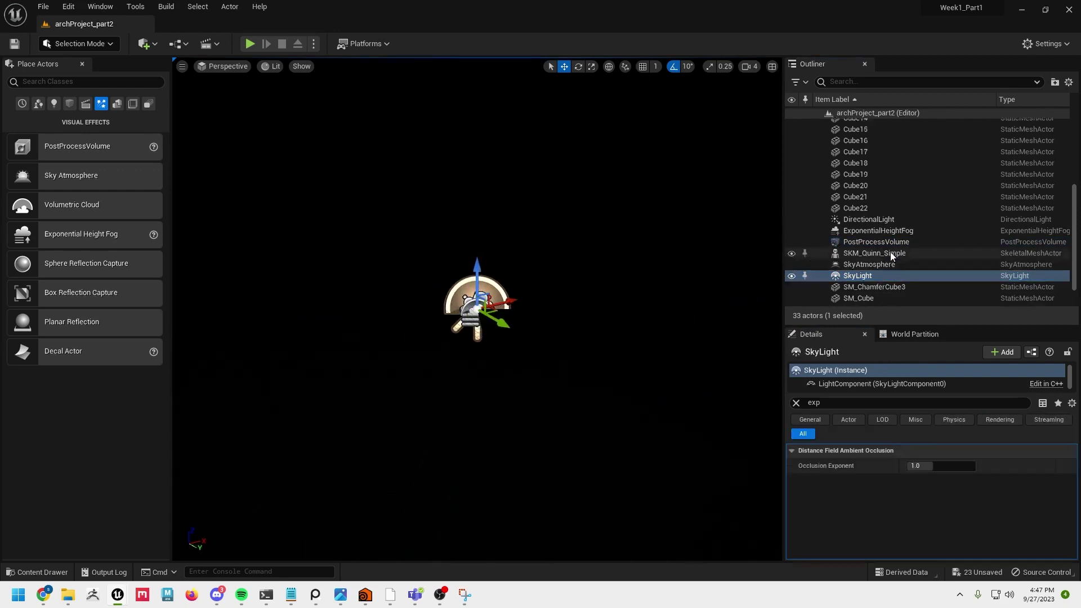
click(854, 135)
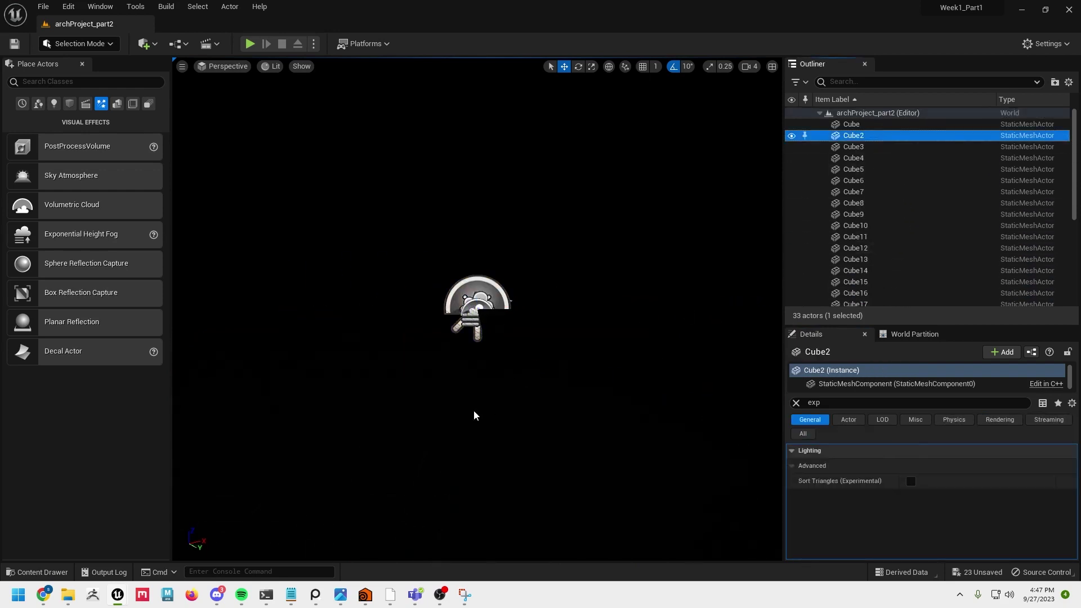
key(f)
alt+drag(460, 407, 656, 336)
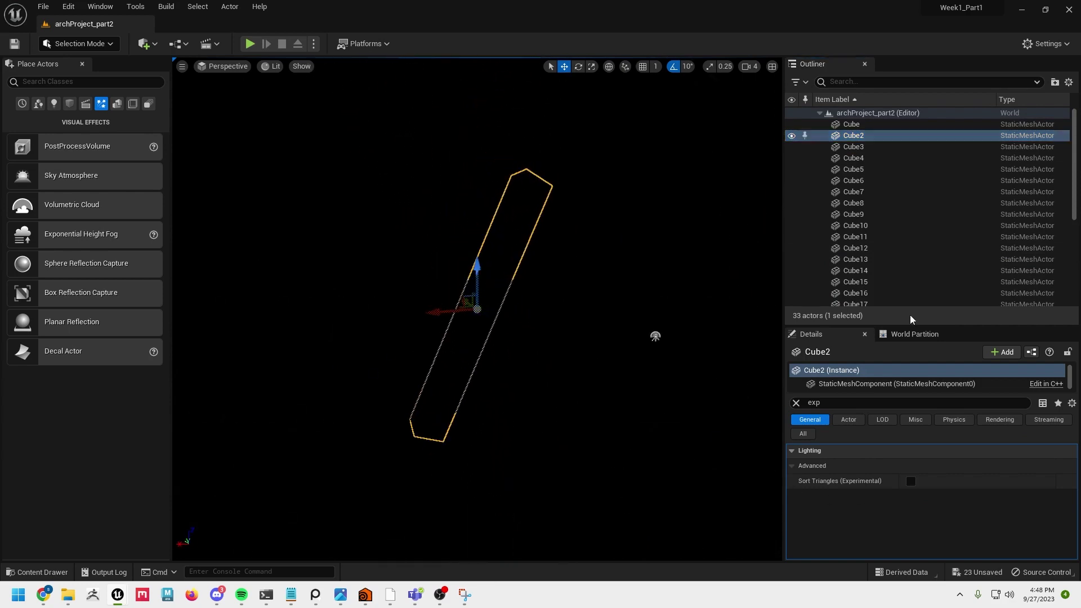
Step: Disable the Min EV100 and Max EV100 overrides of the PostProcessVolume and check the corridor's brightness
scroll(924, 179, down, 5)
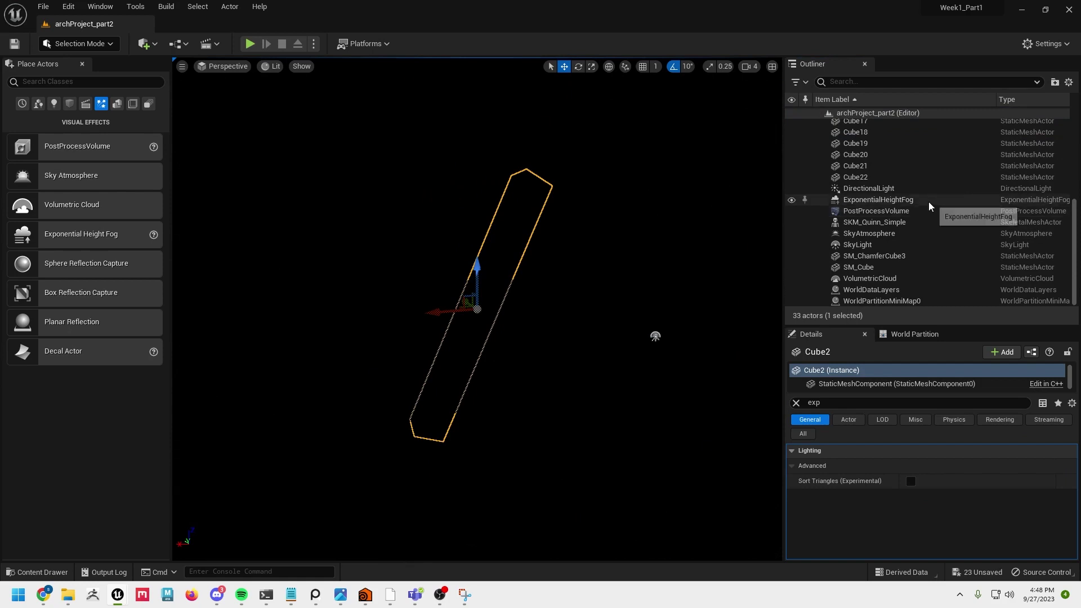
click(928, 214)
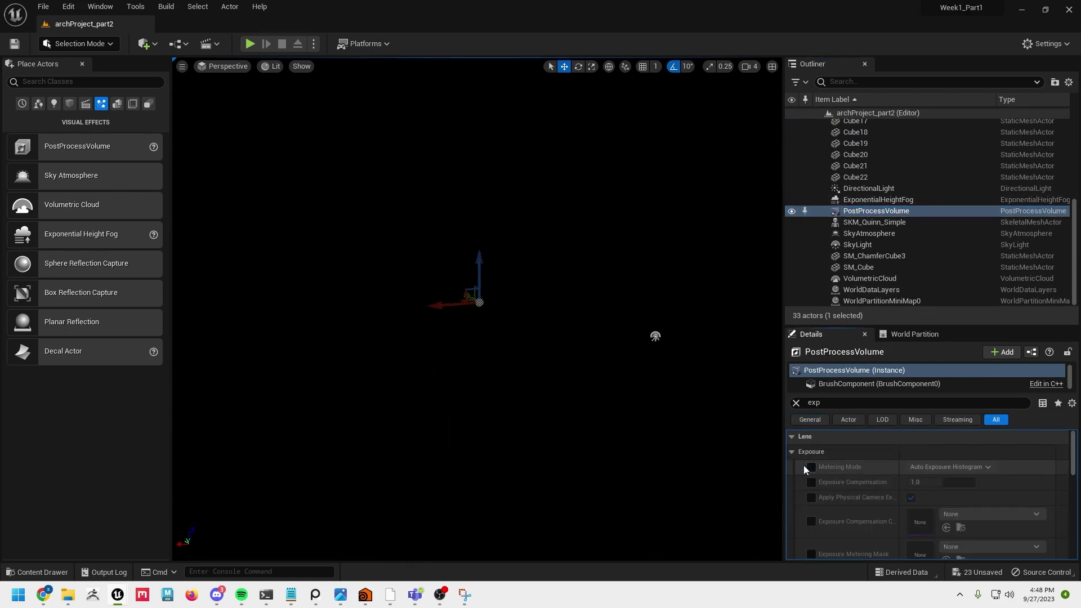
scroll(864, 488, down, 3)
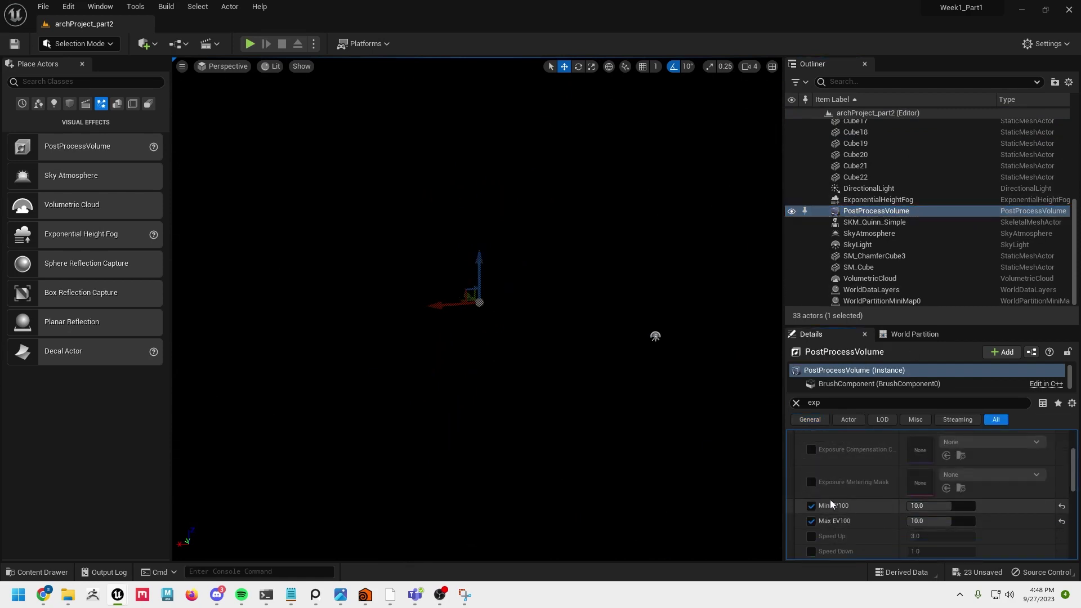
click(812, 506)
click(811, 521)
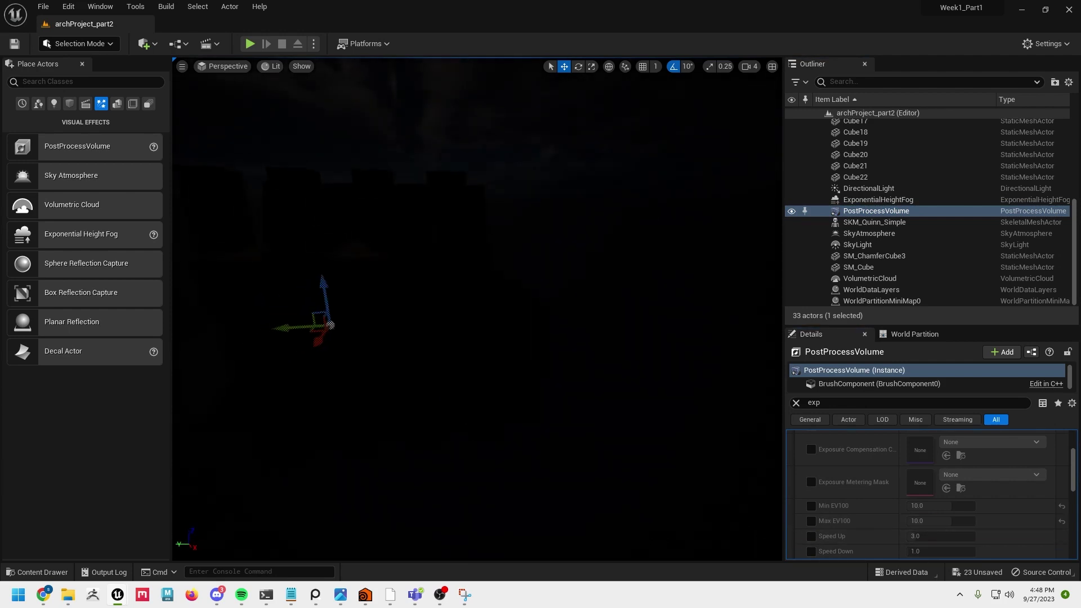
right_drag(481, 403, 390, 403)
alt+drag(398, 431, 630, 431)
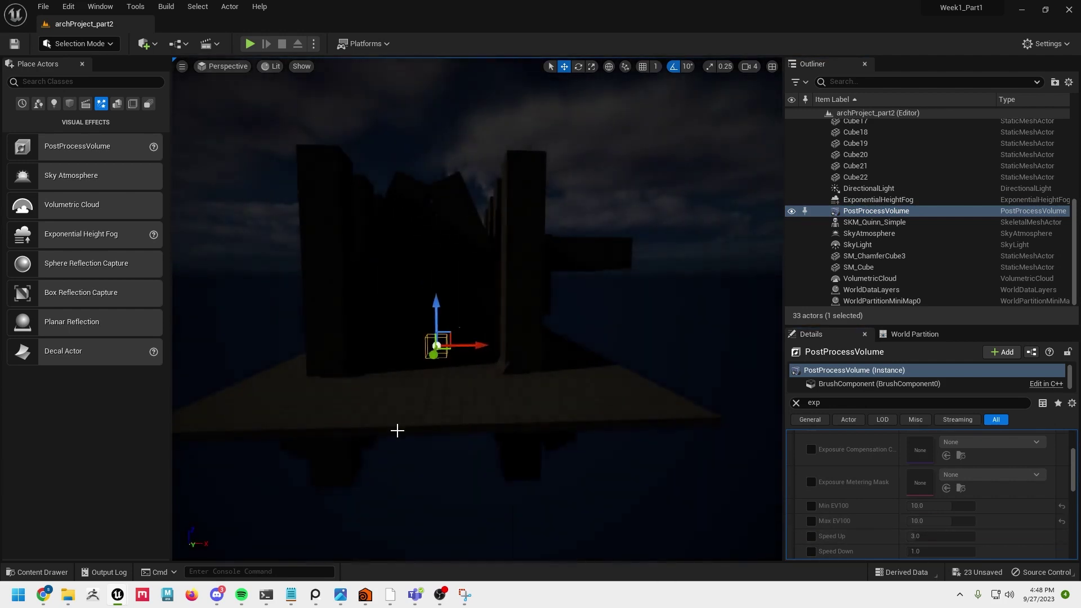
scroll(397, 431, up, 5)
middle_drag(400, 417, 306, 459)
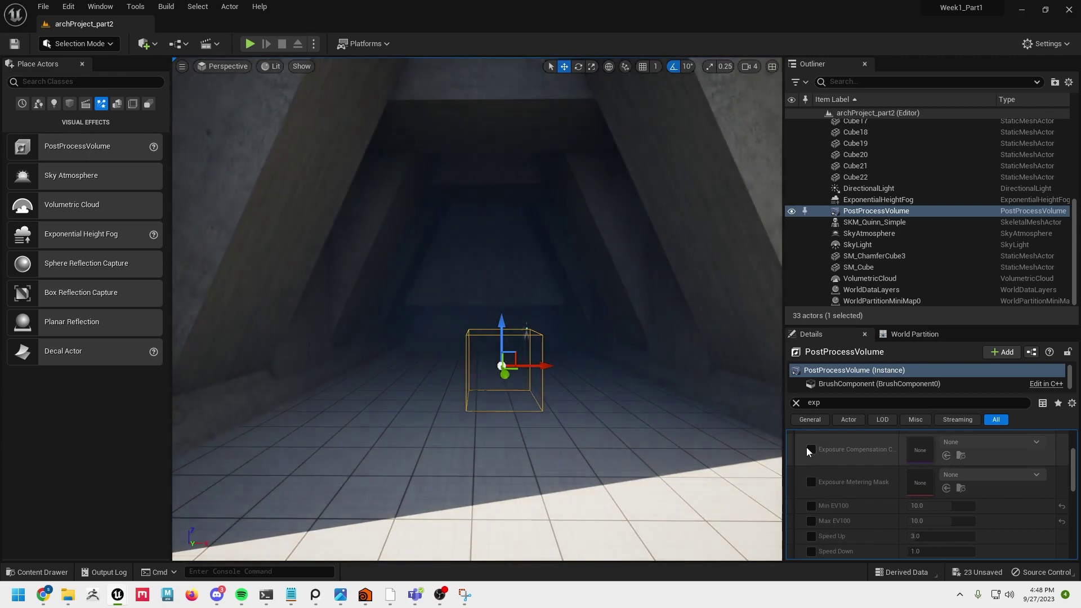
Step: Enable the volume's Metering Mode override and re-enable its Min EV100 and Max EV100 overrides
scroll(811, 456, up, 3)
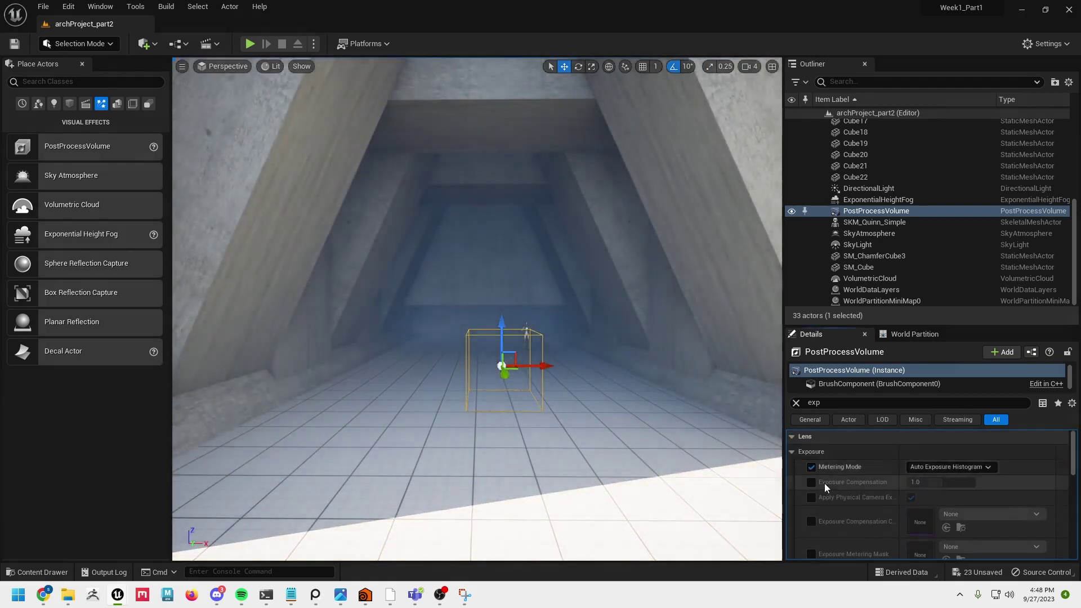
scroll(824, 484, down, 5)
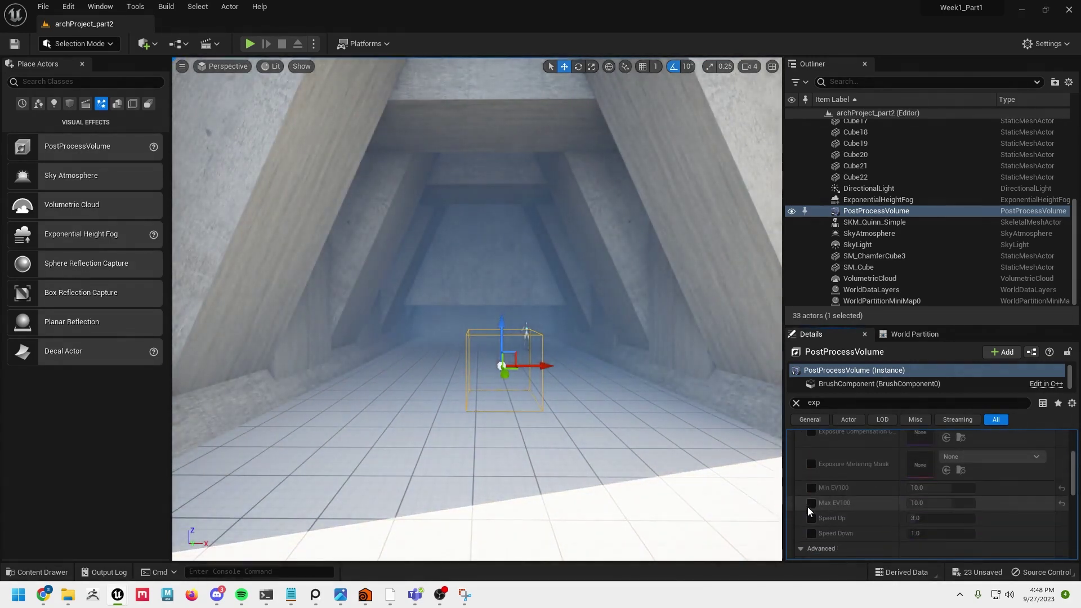
click(811, 502)
click(811, 488)
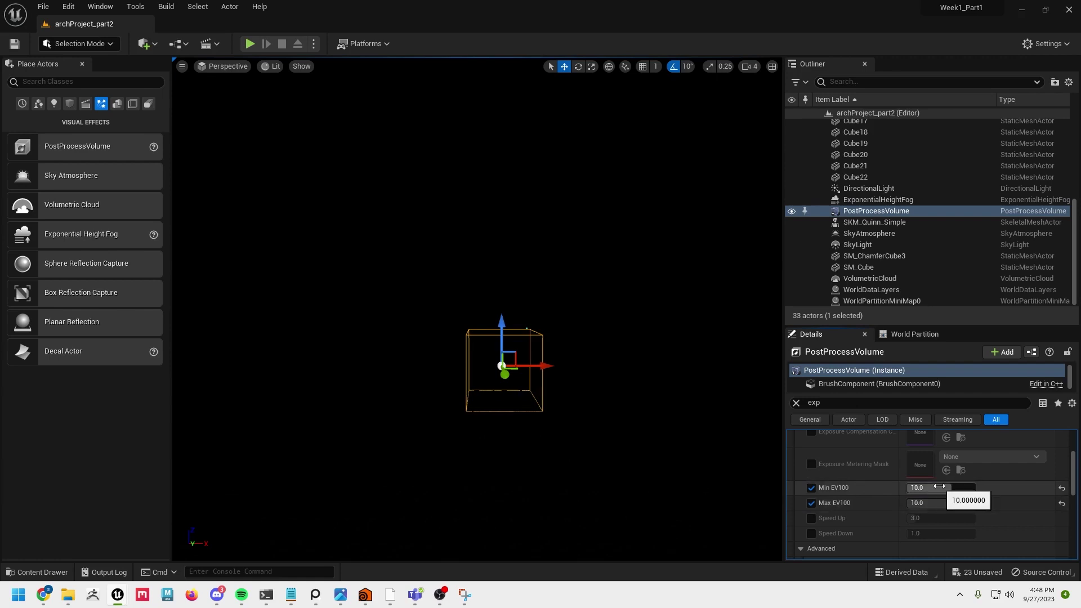
Step: Play-test the level to check its brightness with the fixed exposure, and stop the session
key(w)
right_drag(280, 157, 280, 157)
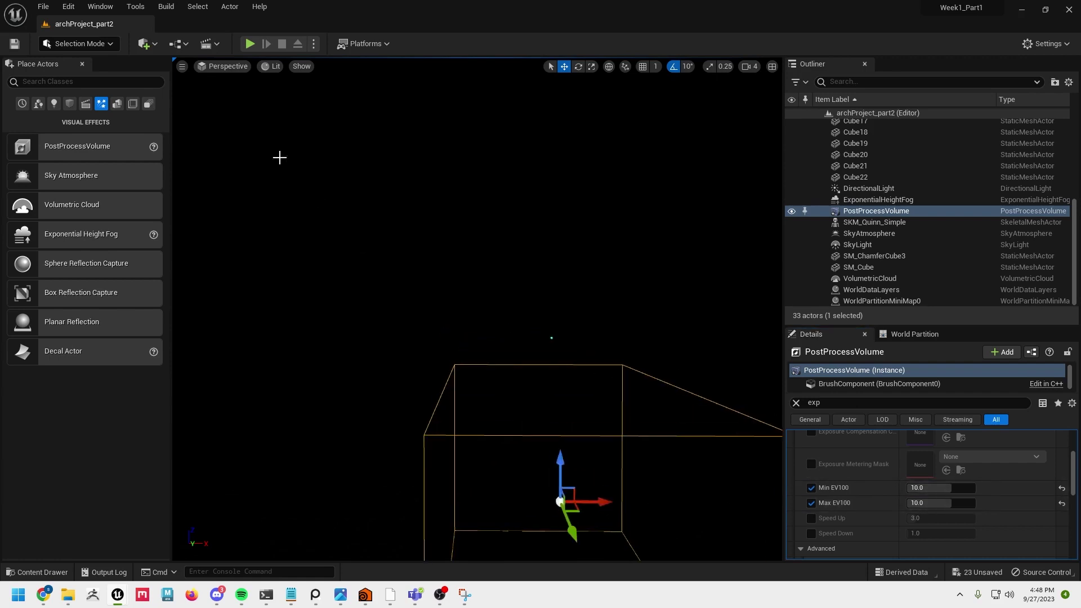
click(249, 44)
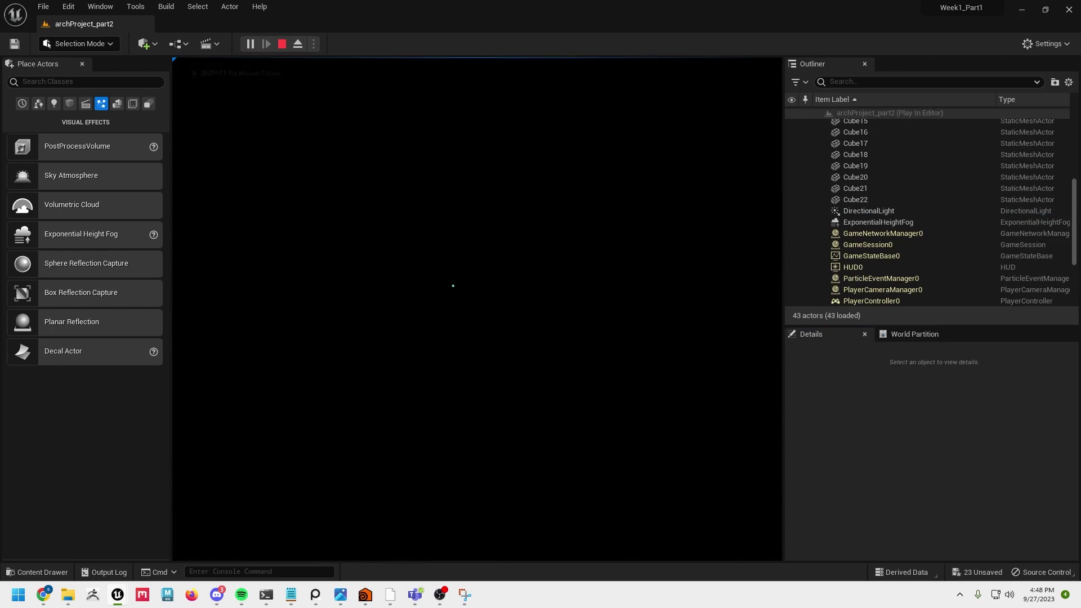
key(Escape)
Step: Clear the property filter and set the SkyLight's Source Type to SLS Specified Cubemap with DaylightAmbientCubemap as its cubemap
scroll(910, 206, up, 5)
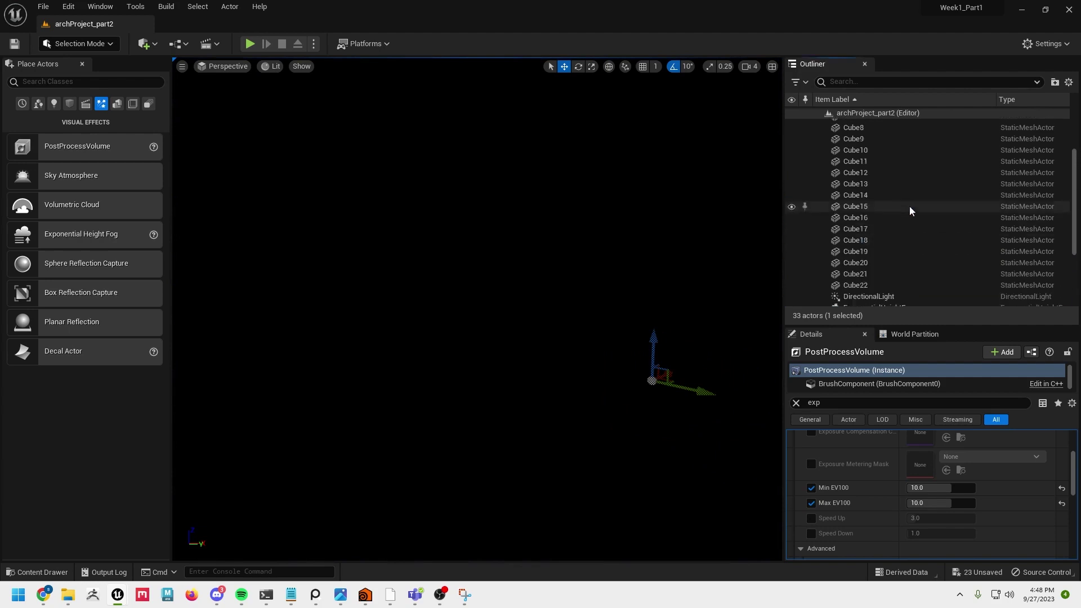
scroll(934, 214, down, 5)
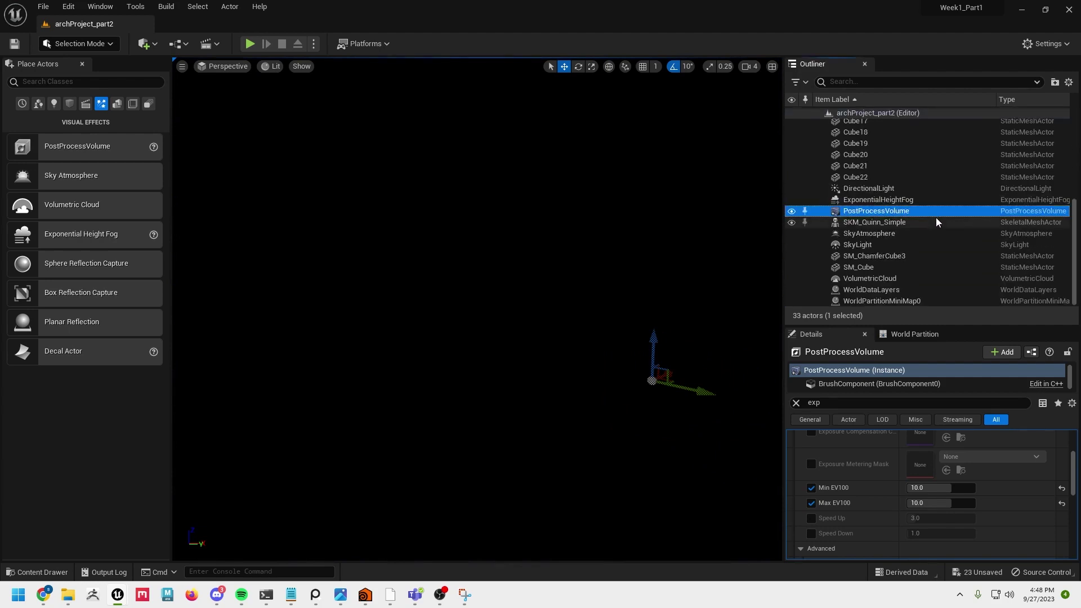
click(910, 248)
click(796, 402)
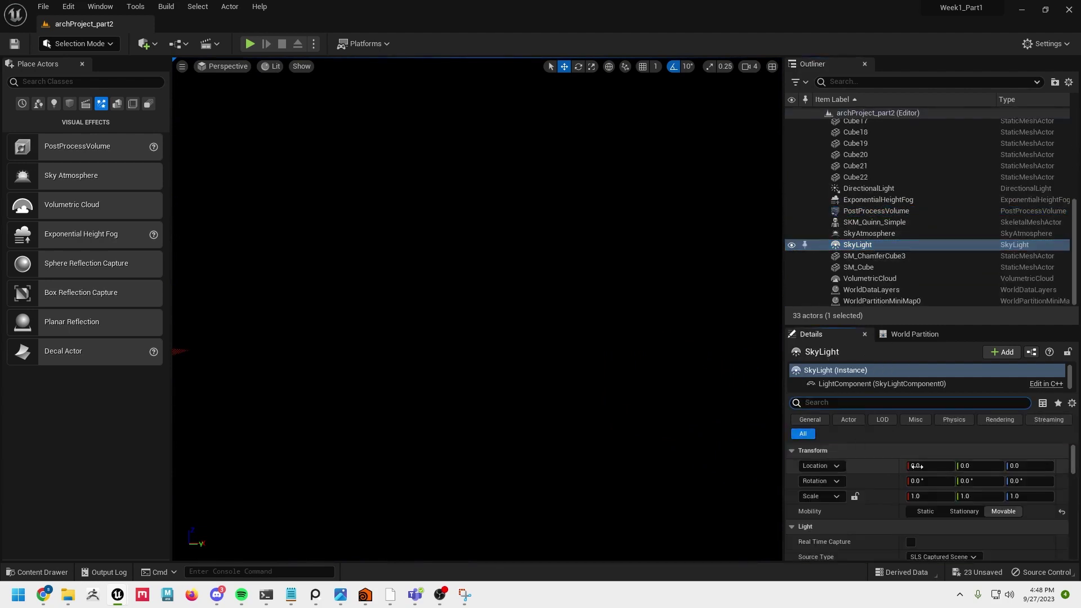
scroll(937, 498, down, 3)
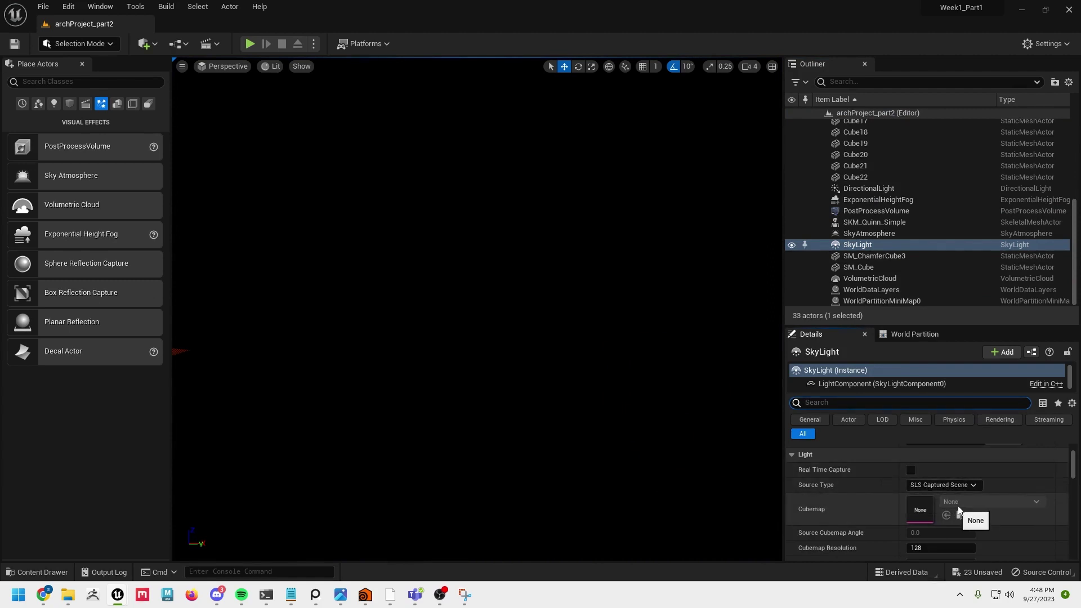
scroll(962, 508, down, 2)
click(941, 450)
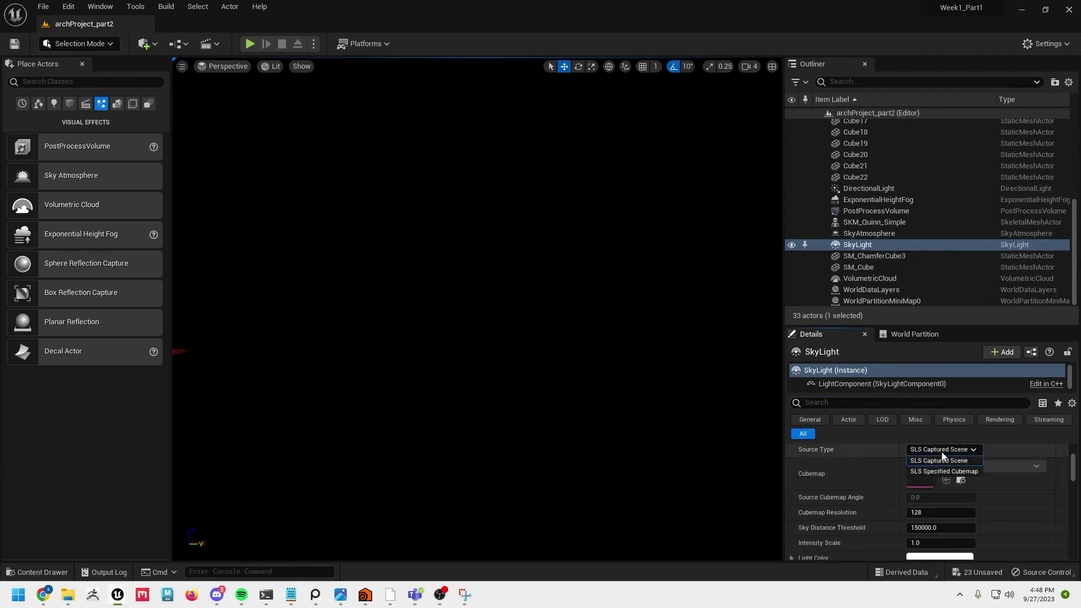
click(944, 471)
click(992, 467)
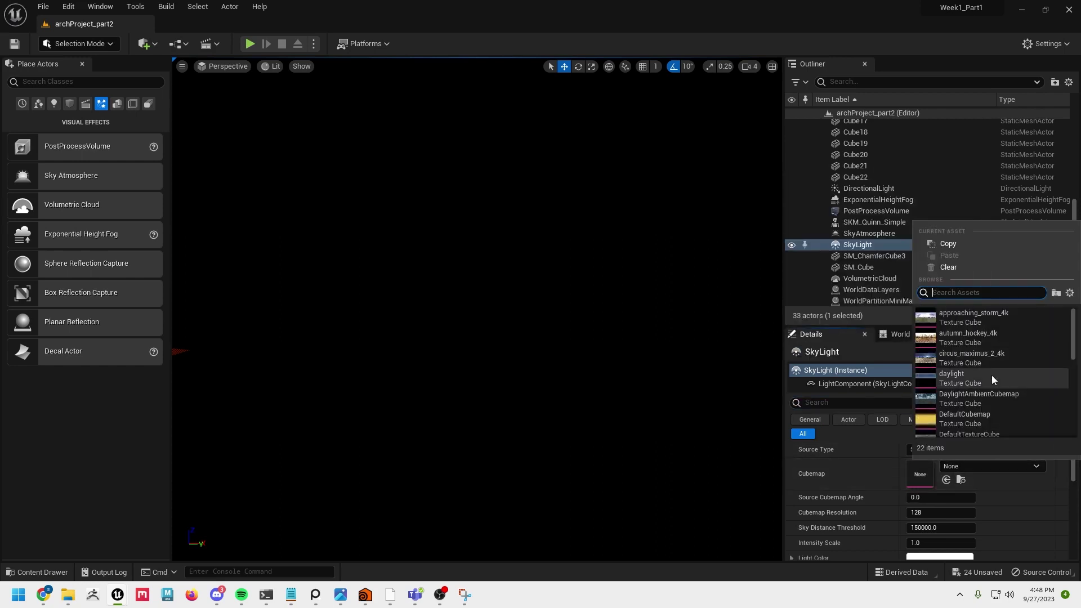
click(992, 397)
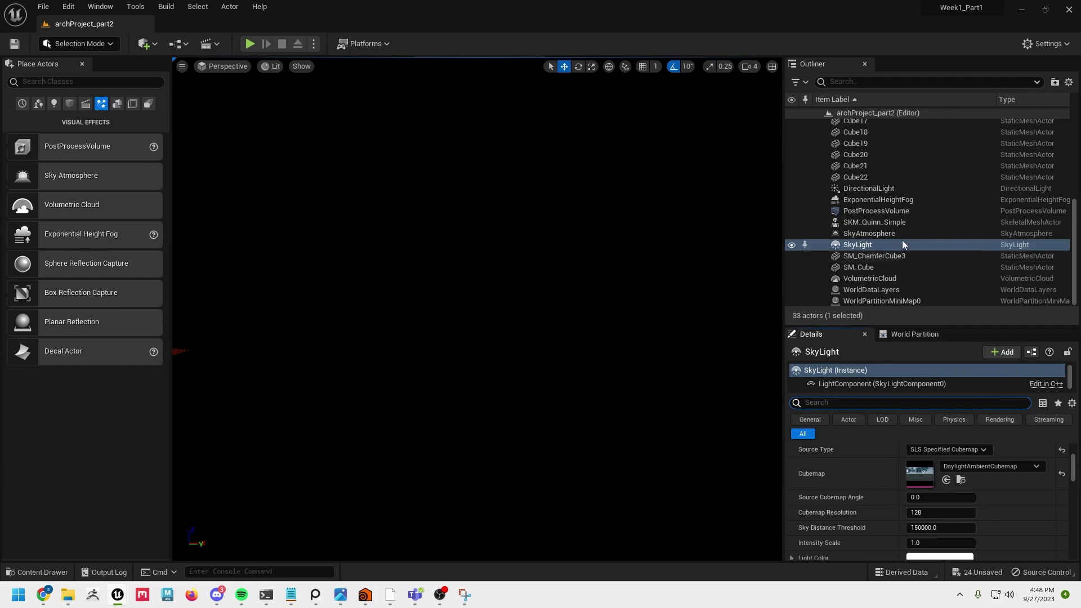
Step: Delete the PostProcessVolume from the level
click(792, 211)
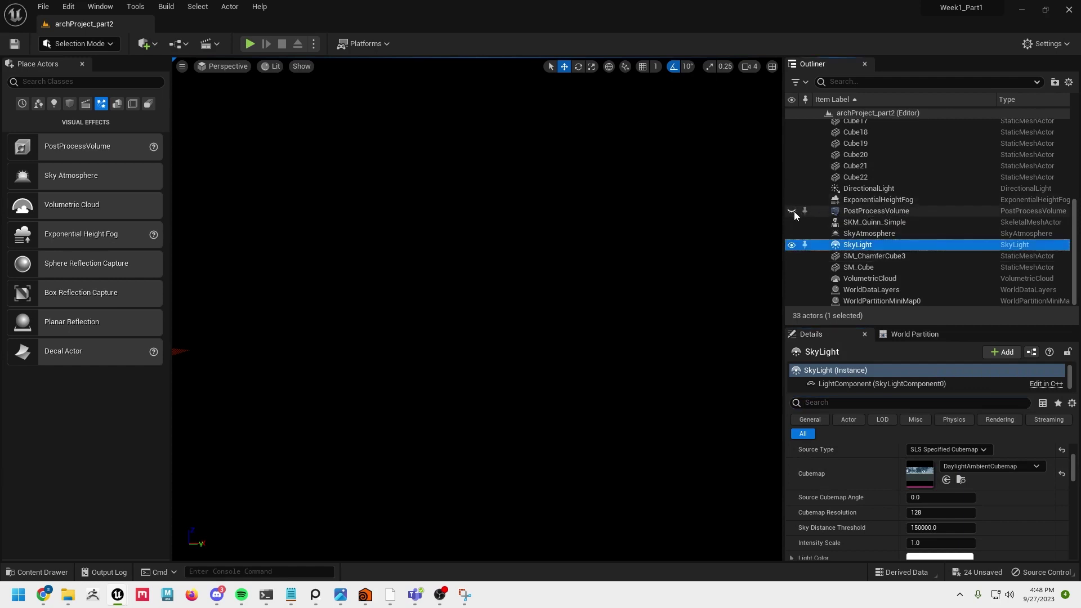
click(864, 211)
key(Delete)
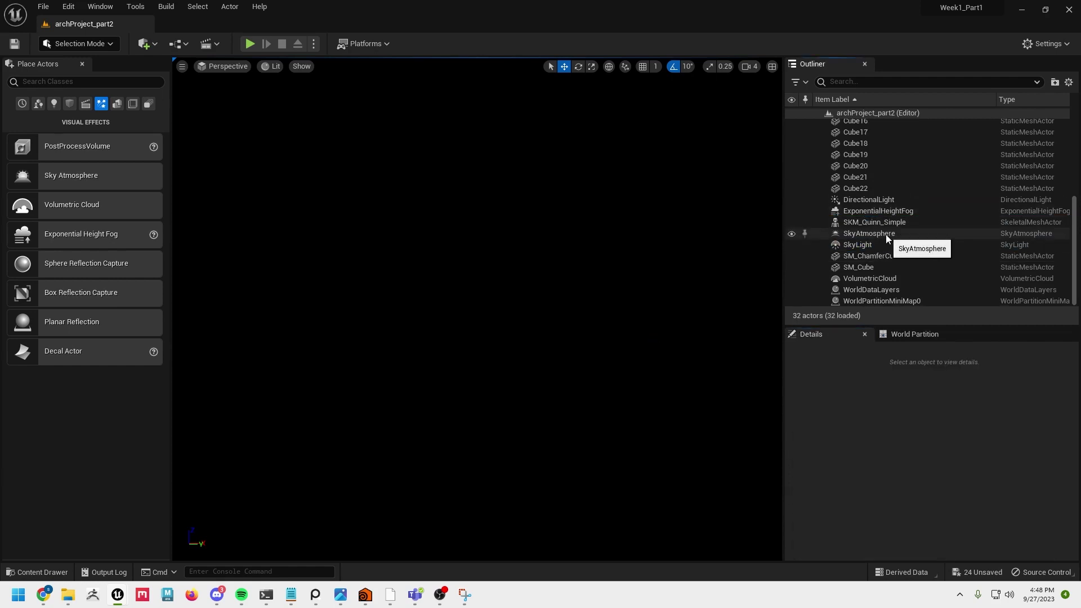
Step: Play-test the level without the post process volume, running the character towards the corridor entrance, and stop the session
right_drag(562, 271, 545, 278)
right_drag(620, 307, 556, 284)
key(s)
key(w)
click(250, 44)
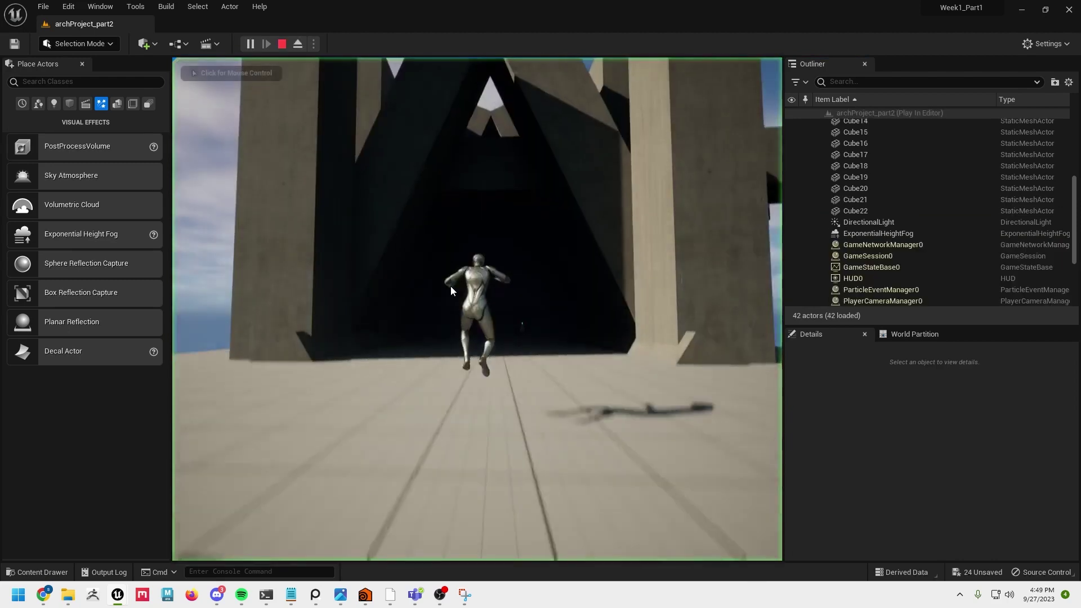
key(w)
key(Escape)
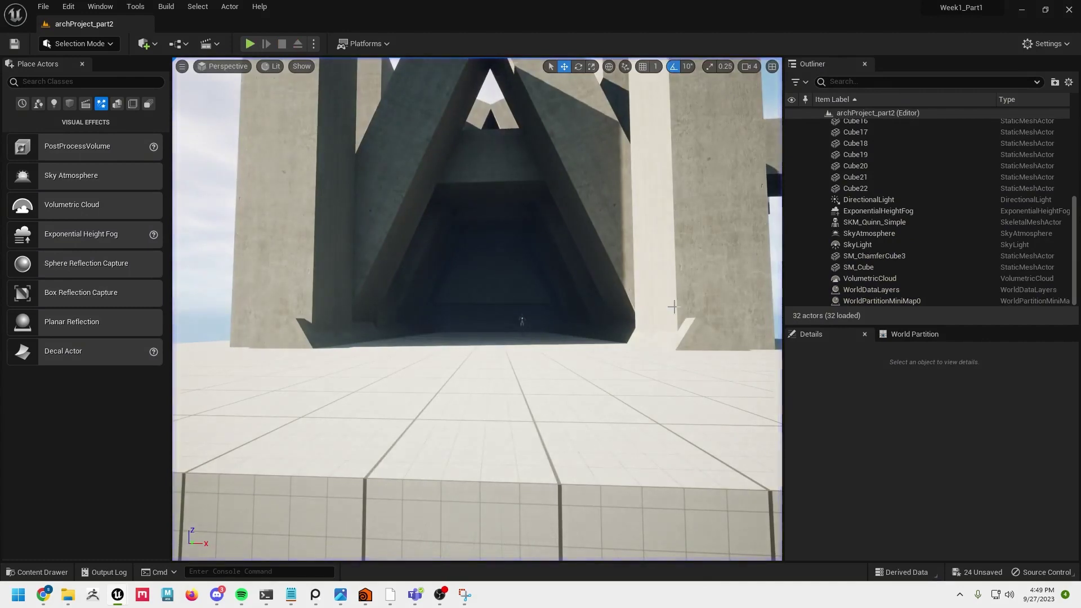
Step: Place a new PostProcessVolume on the floor in front of the corridor entrance
scroll(994, 265, up, 4)
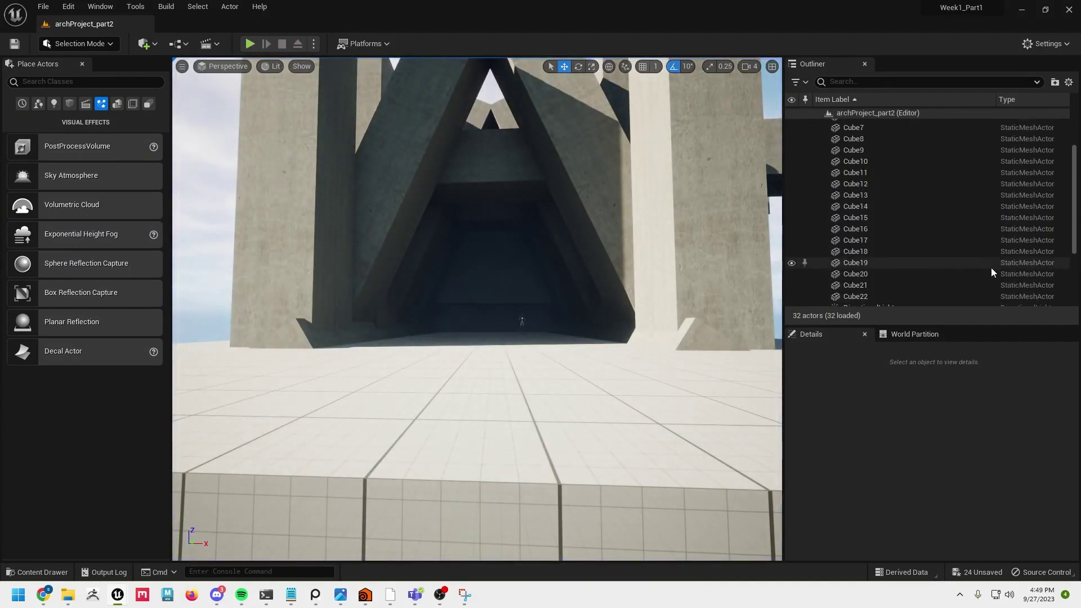
scroll(992, 269, down, 4)
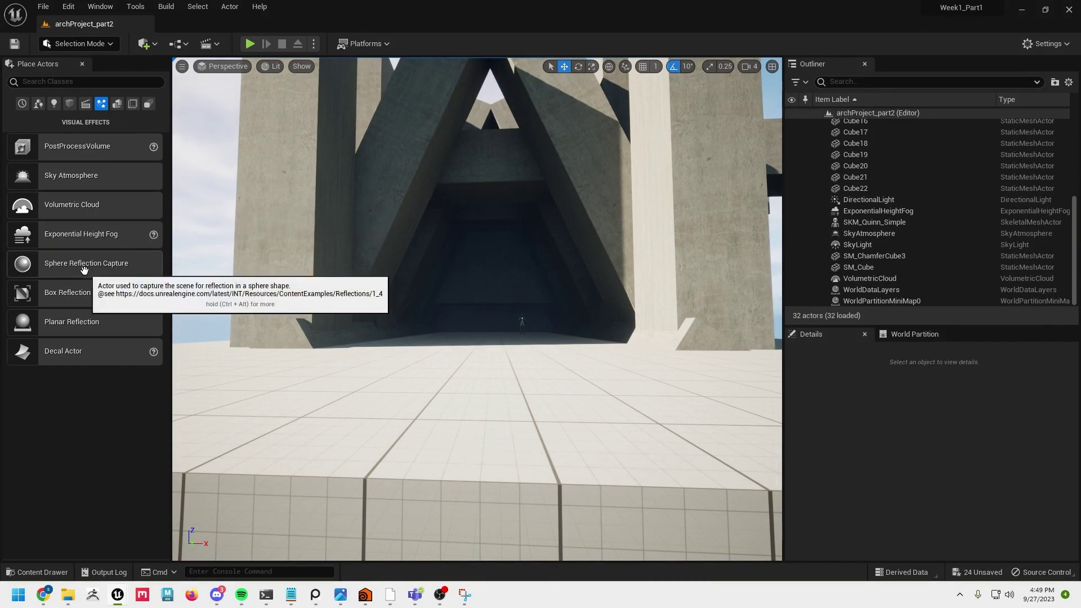
drag(66, 153, 454, 381)
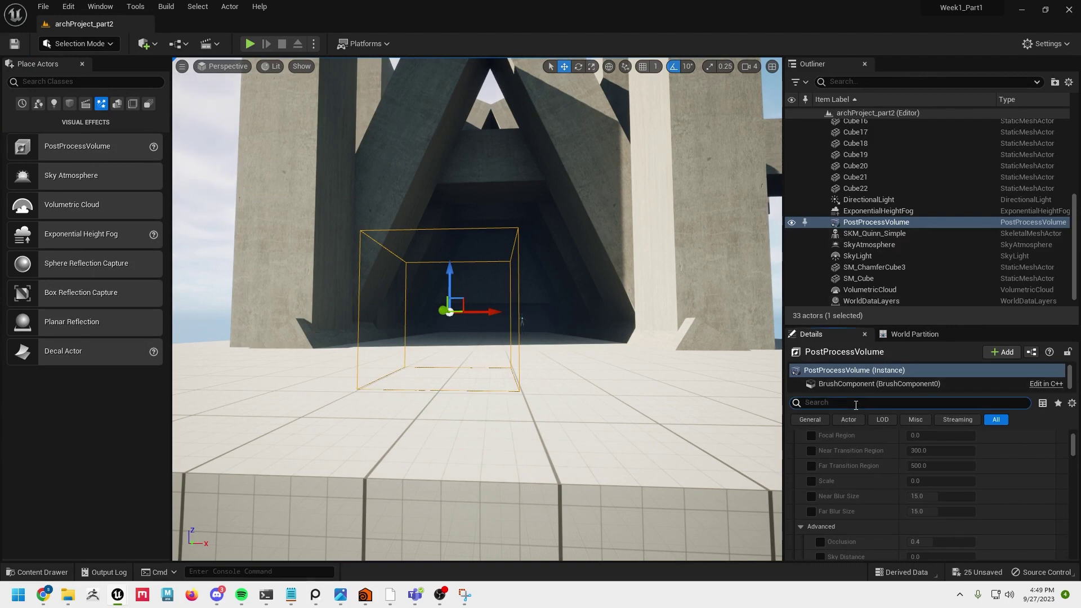
Step: Filter the PostProcessVolume's properties by "exten" and enable Infinite Extent (Unbound)
text(w)
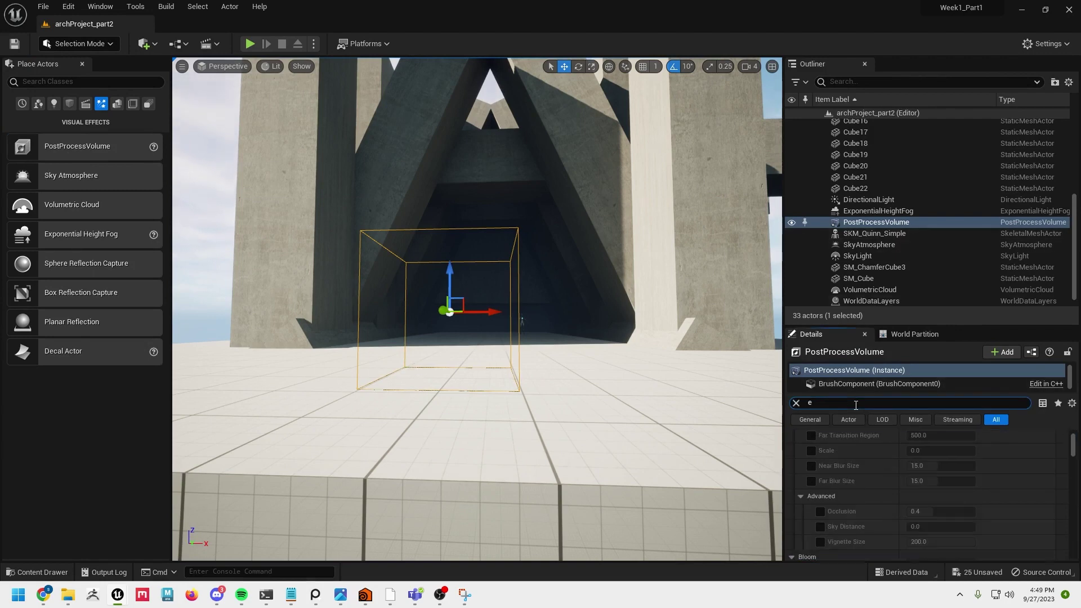
text(ext)
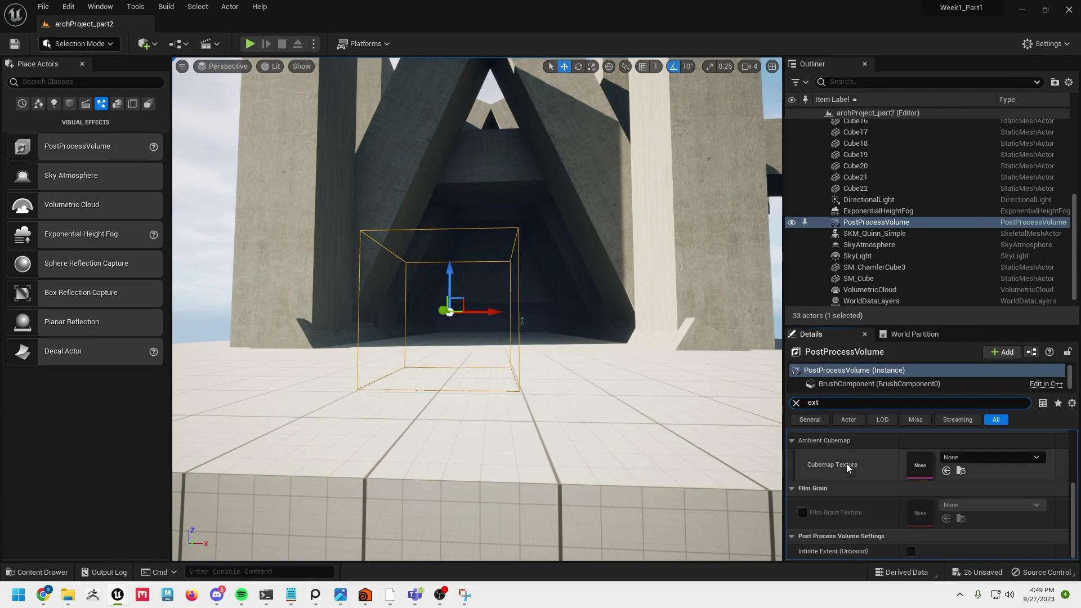
text(en)
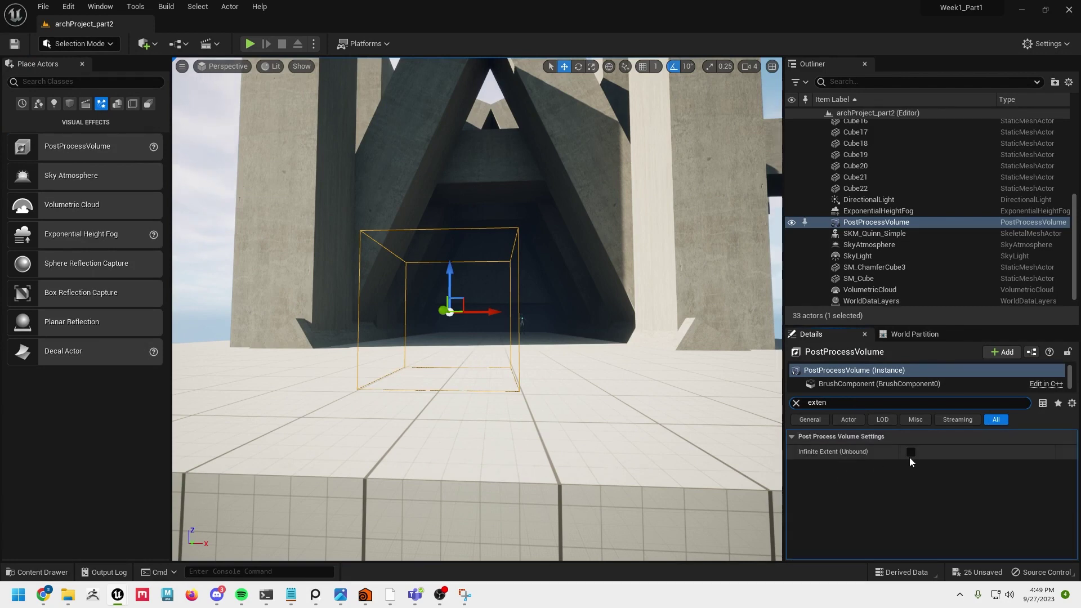
click(911, 452)
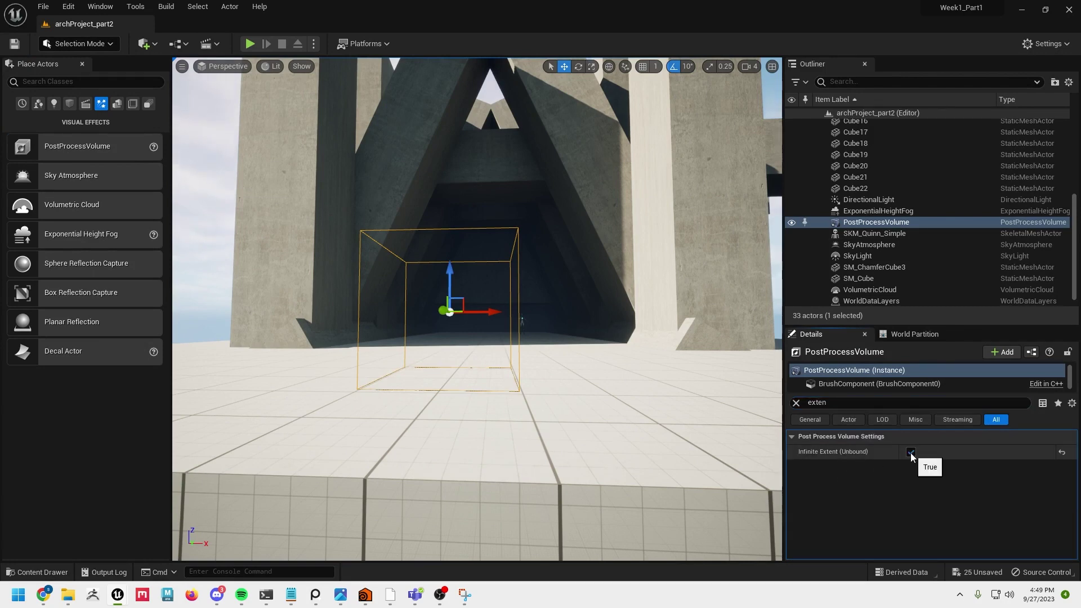
Step: Filter the properties by "exp", enable the Min EV100 and Max EV100 overrides, and set both to 2
click(837, 406)
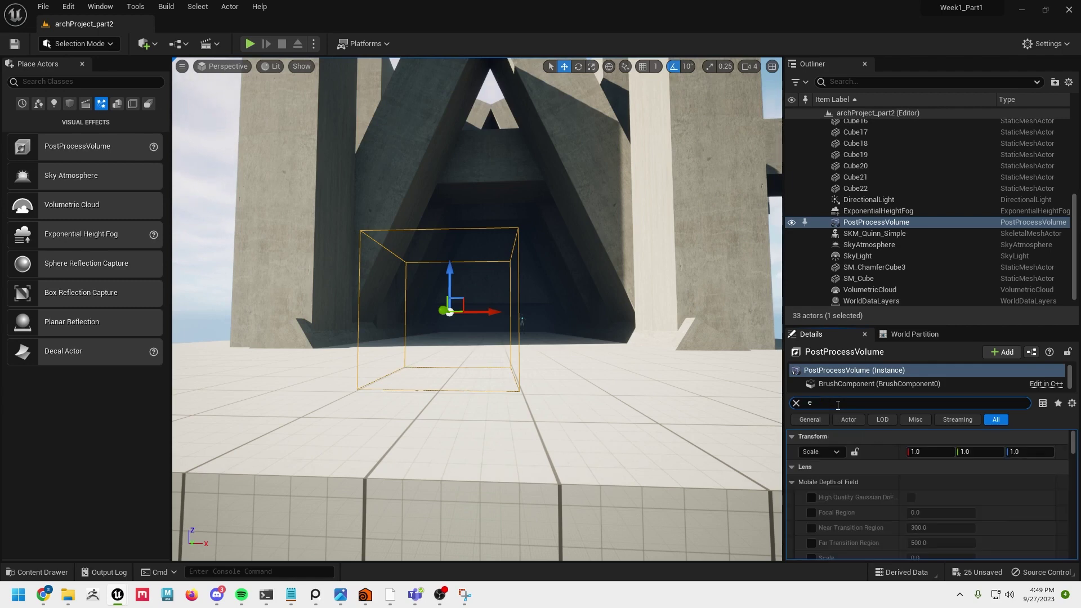
text(exp)
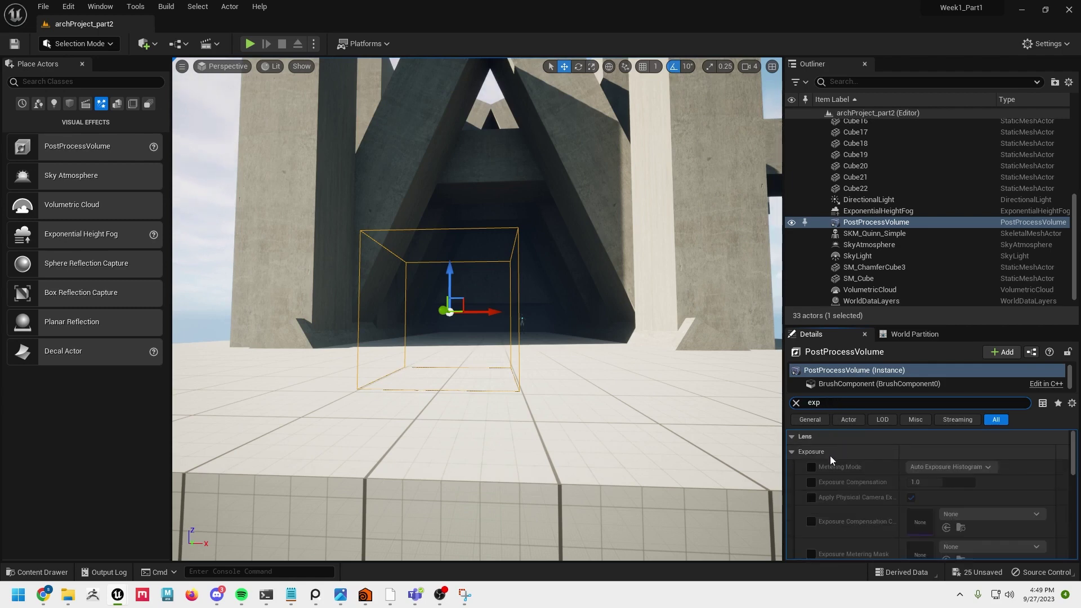
scroll(852, 478, down, 3)
scroll(852, 478, down, 1)
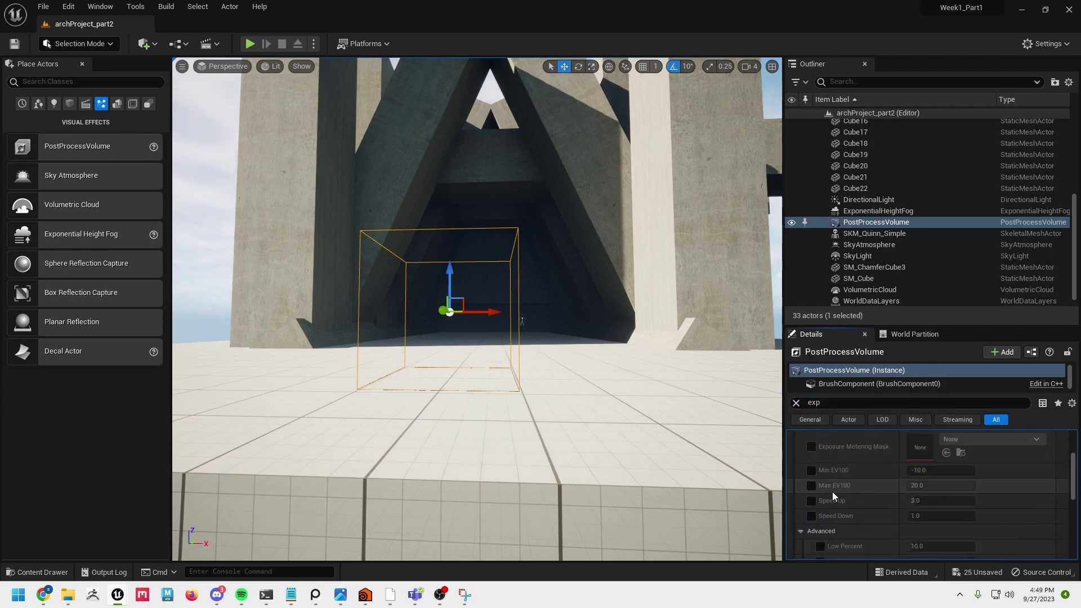
click(811, 486)
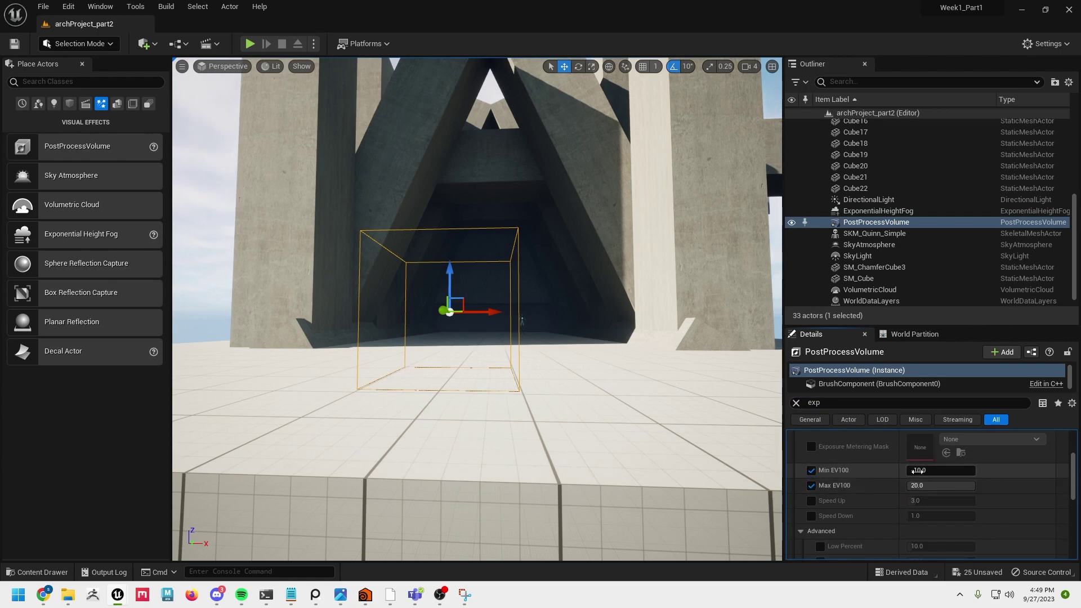
text(2)
key(Return)
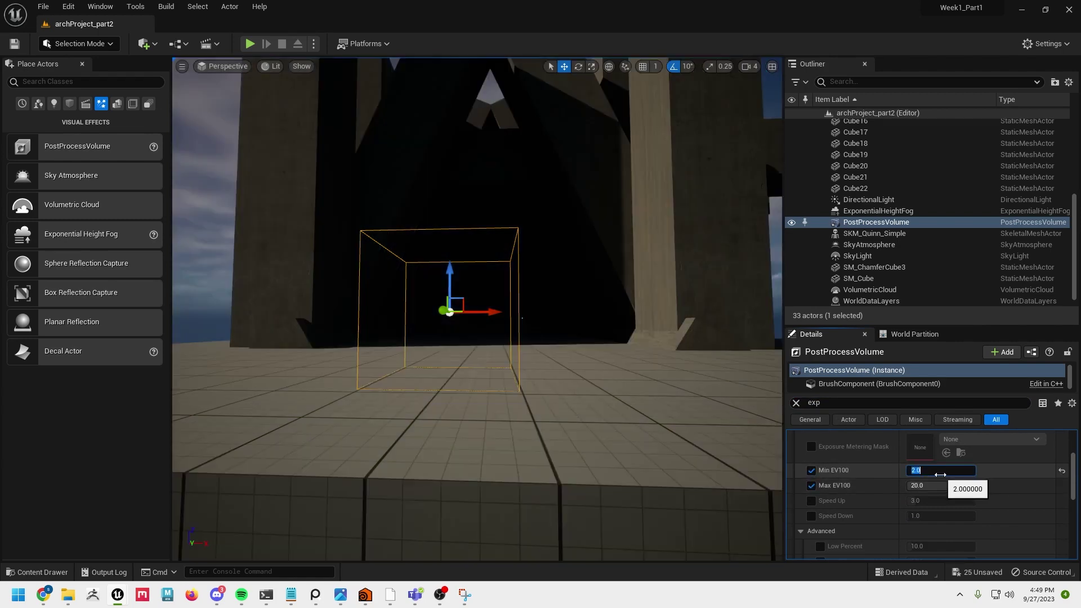
click(931, 485)
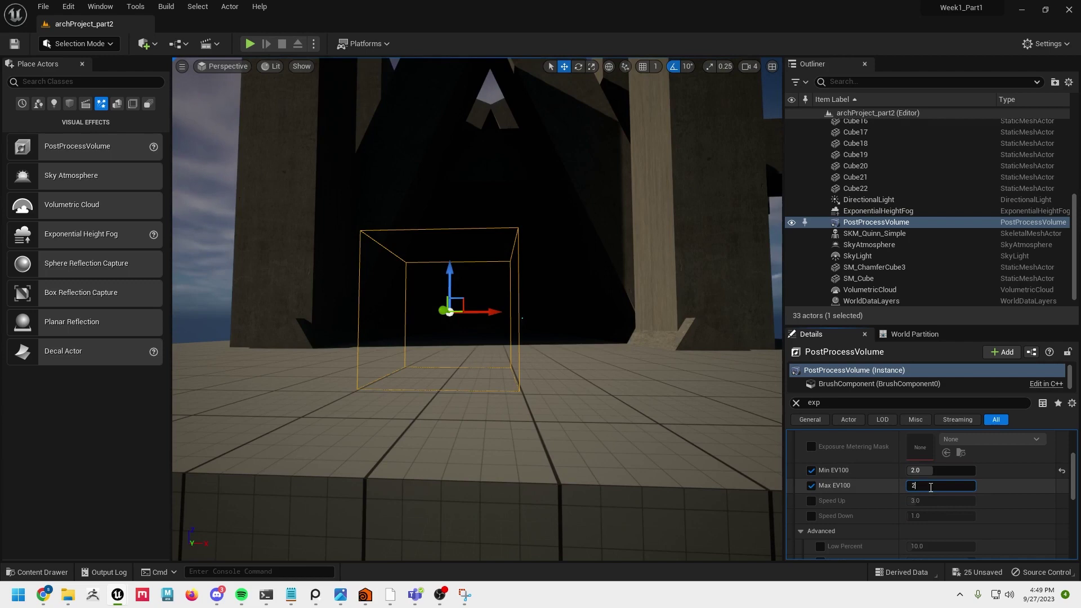
Step: Play-test the level with the locked exposure, running the character towards the corridor entrance, and stop the session
right_drag(362, 131, 362, 130)
key(w)
click(250, 43)
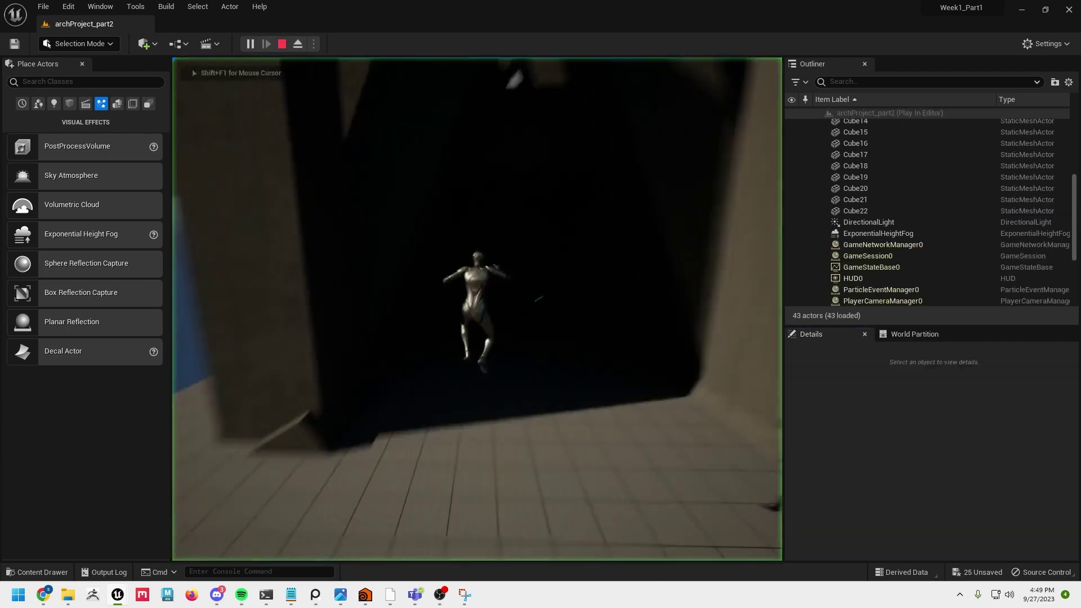
key(w)
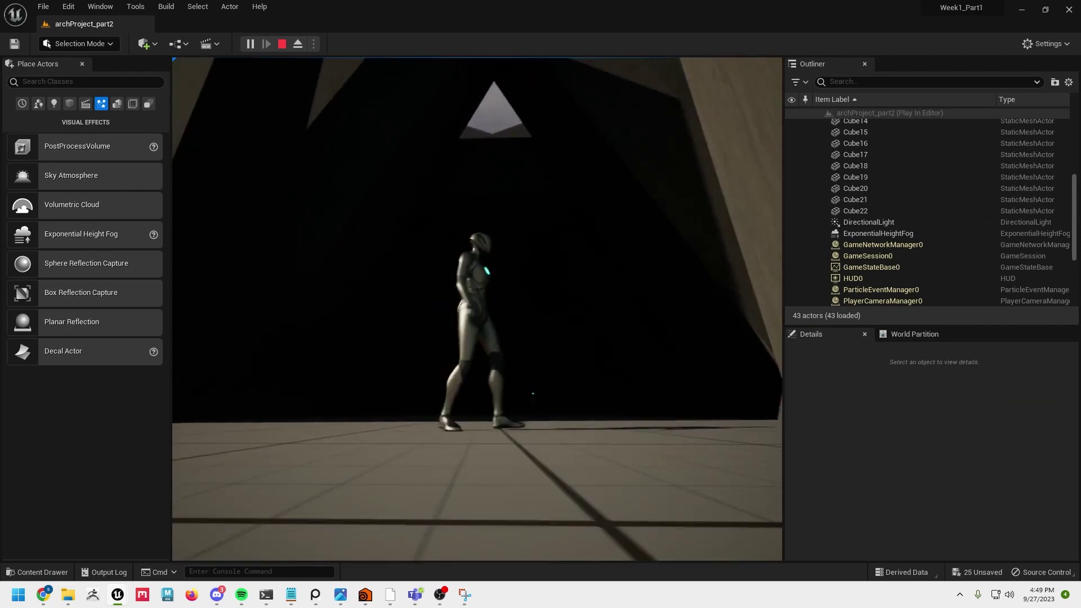
key(Escape)
Step: Raise the horizontal beam Cube11 slightly above the corridor entrance and view it from closer up
right_drag(485, 296, 547, 320)
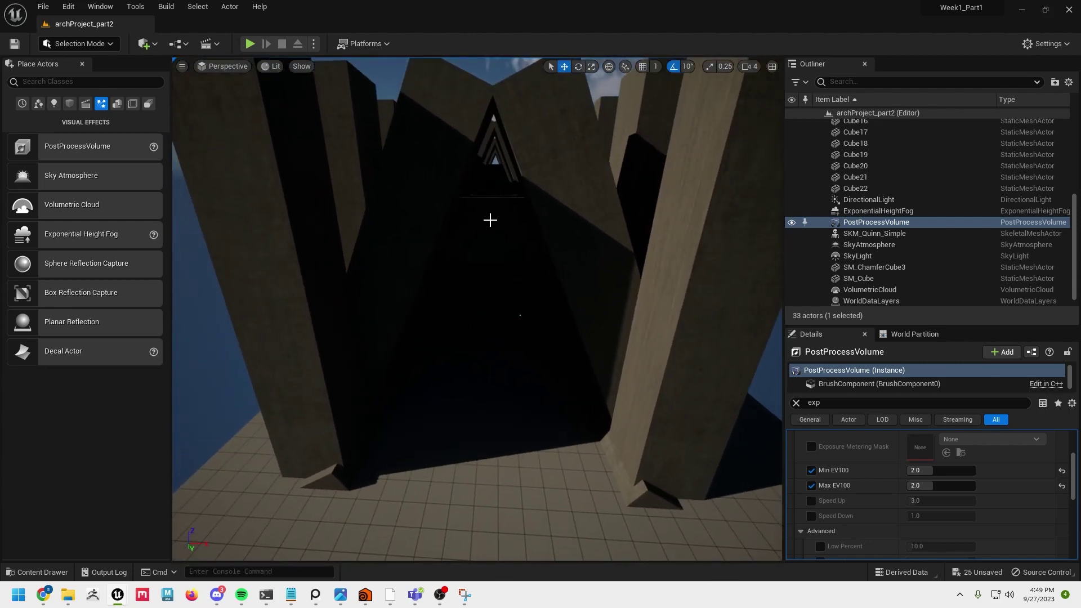
click(490, 220)
drag(625, 189, 626, 165)
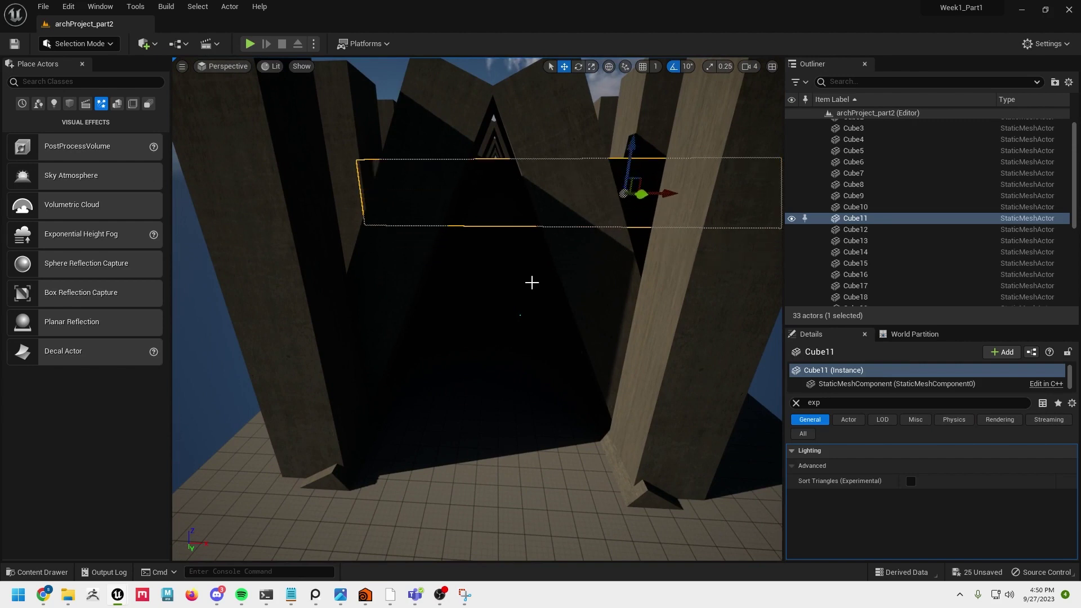
scroll(531, 282, up, 5)
scroll(535, 286, down, 5)
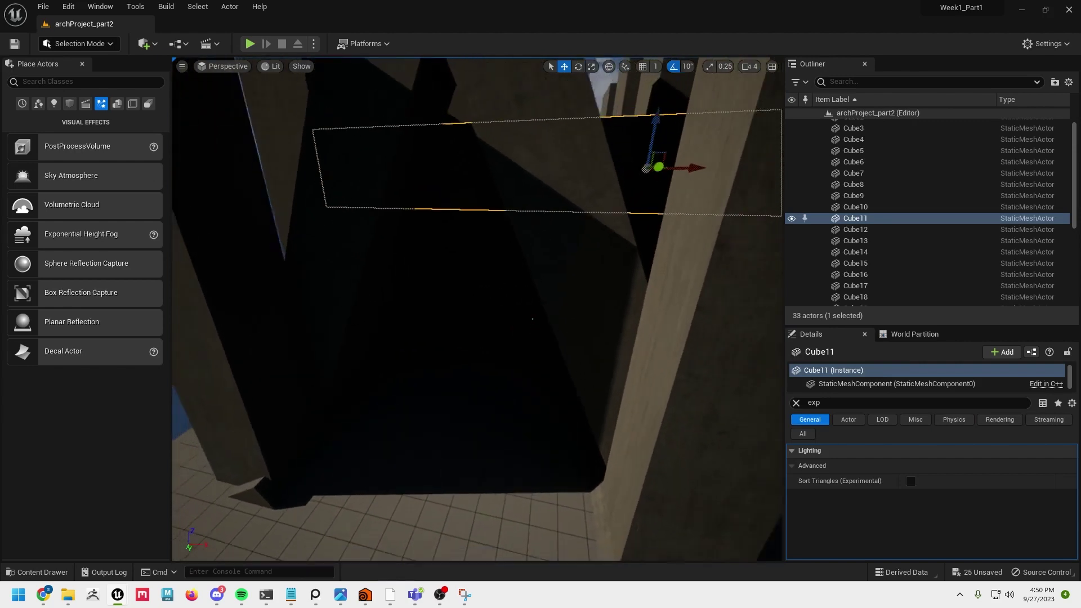
scroll(870, 266, down, 5)
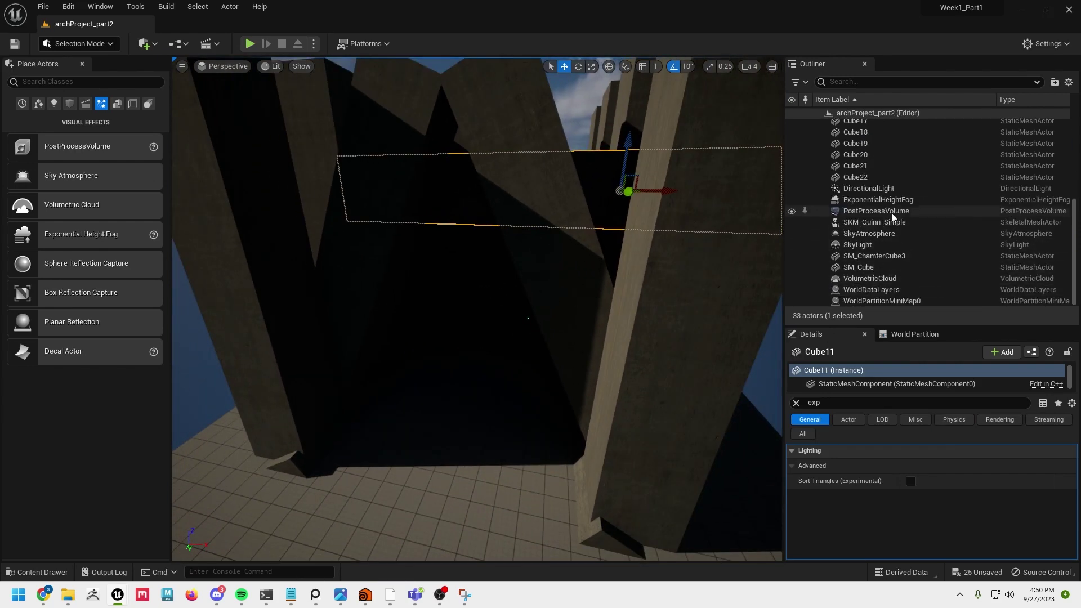
Step: Set both Min EV100 and Max EV100 of the PostProcessVolume to 10
click(892, 212)
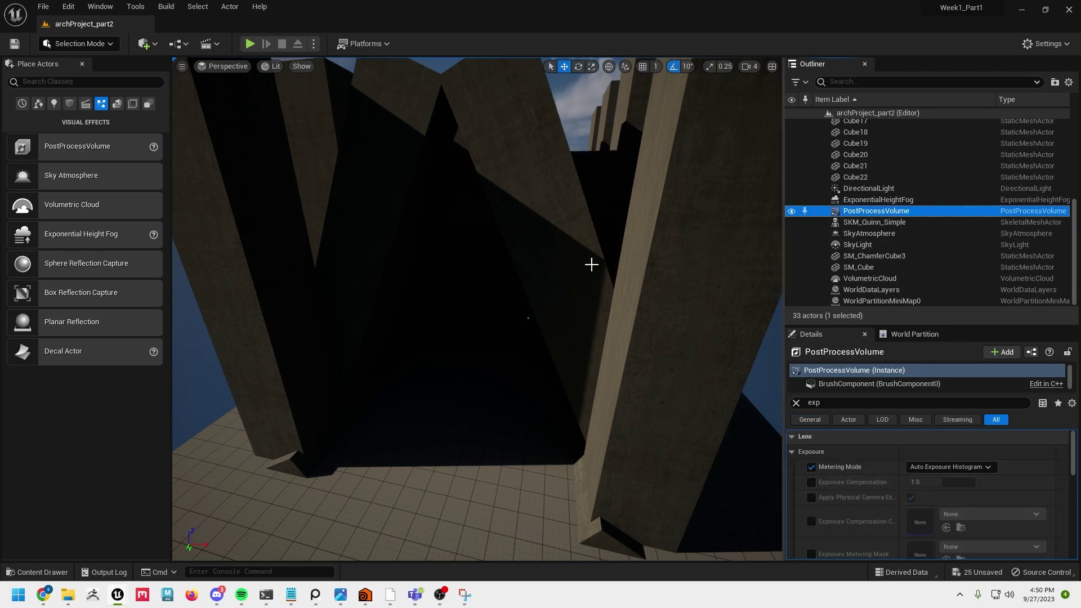
scroll(845, 485, down, 4)
click(918, 505)
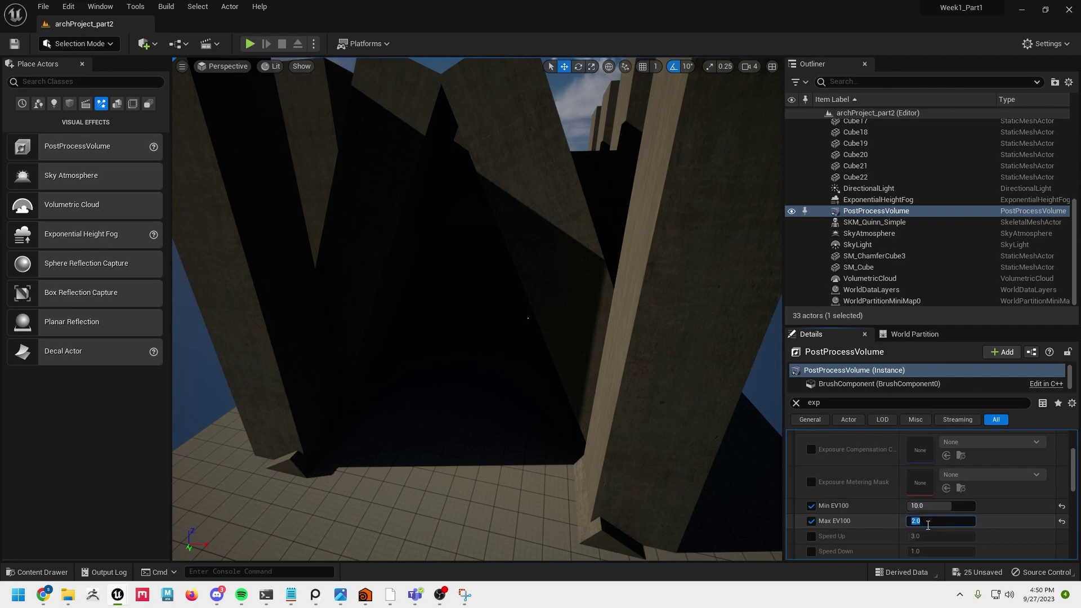
click(928, 524)
text(10)
key(Return)
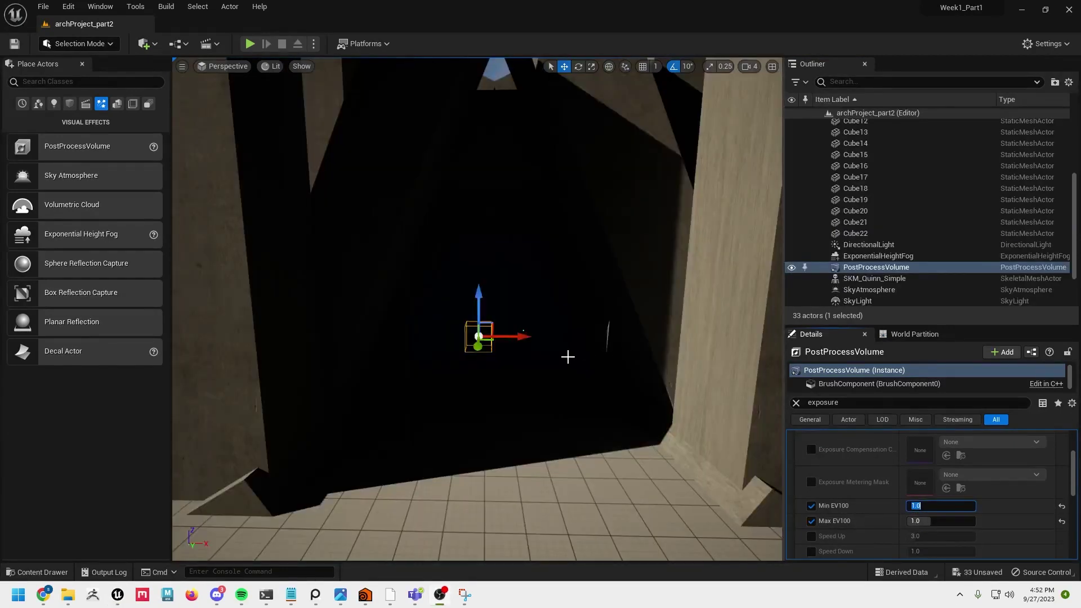
Step: Slide the horizontal beam Cube11 sideways along X, away from the middle of the corridor entrance
mouse_move(526, 338)
right_down()
mouse_move(524, 355)
mouse_move(524, 339)
right_up()
scroll(522, 337, up, 4)
scroll(498, 339, down, 4)
alt+drag(497, 340, 578, 318)
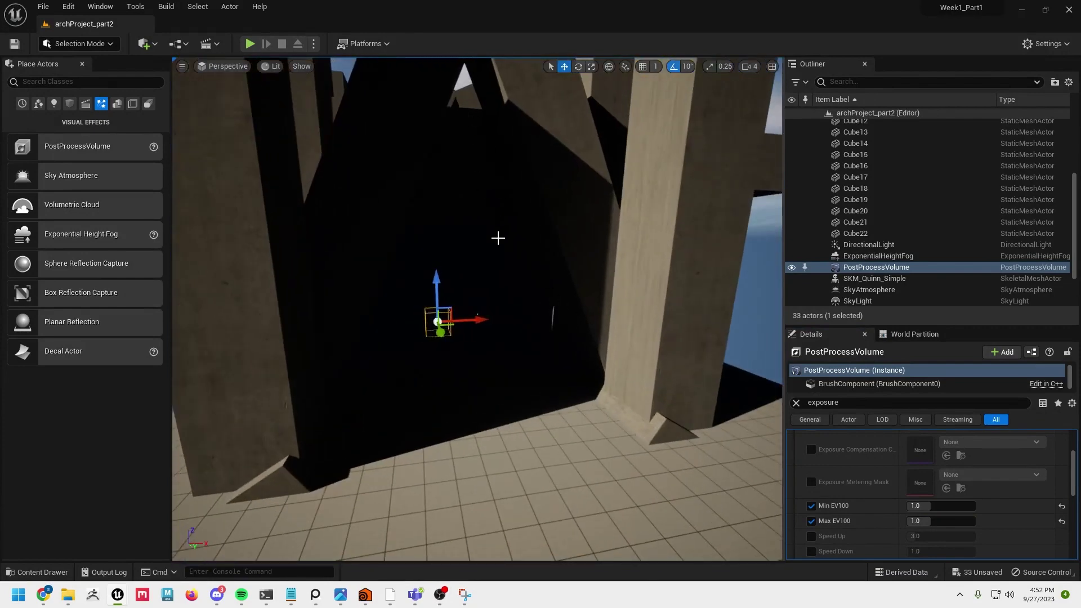
mouse_move(498, 238)
alt+mouse_down()
mouse_move(498, 191)
mouse_move(515, 310)
mouse_move(495, 318)
mouse_move(498, 258)
alt+mouse_up()
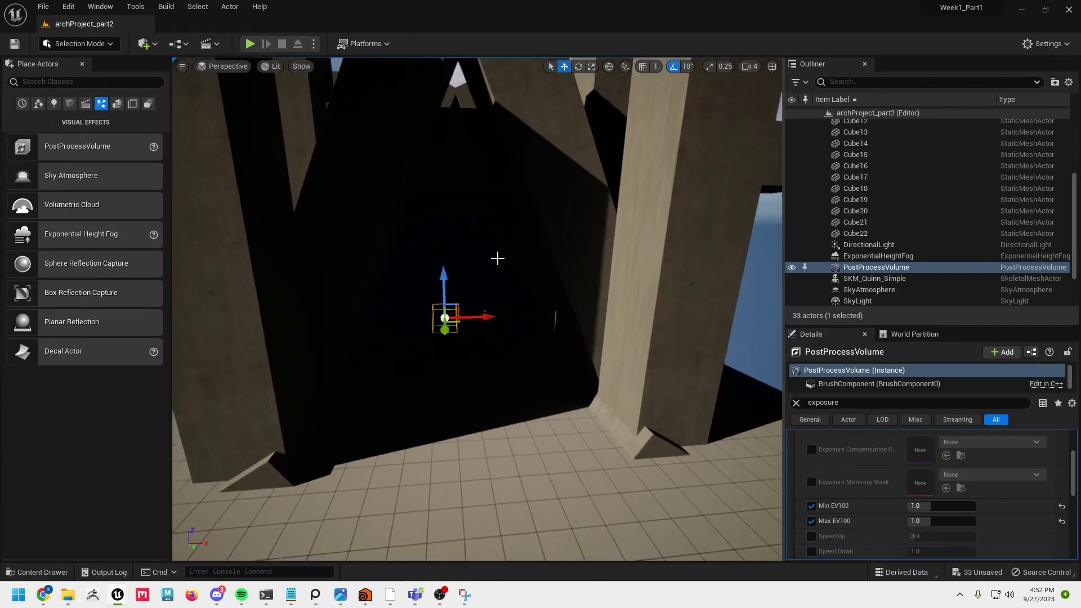
click(470, 170)
drag(620, 155, 757, 151)
scroll(610, 298, down, 3)
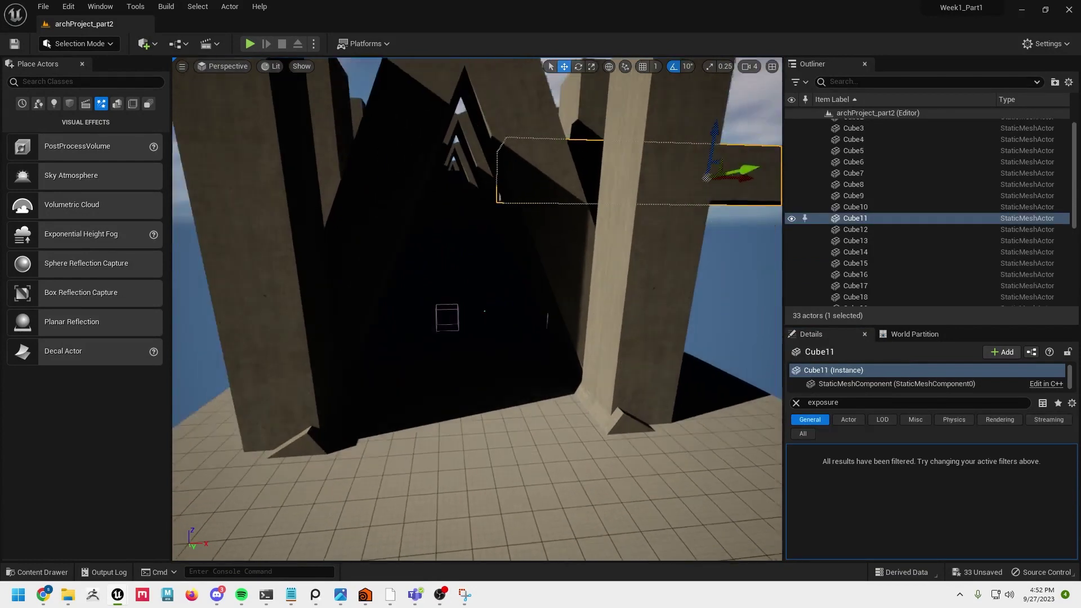
Step: Add the long beams Cube3 and Cube10 to the selected Cube11 and delete all three from the corridor
alt+drag(610, 298, 698, 456)
right_drag(484, 304, 533, 269)
ctrl+click(510, 212)
ctrl+click(391, 200)
key(f)
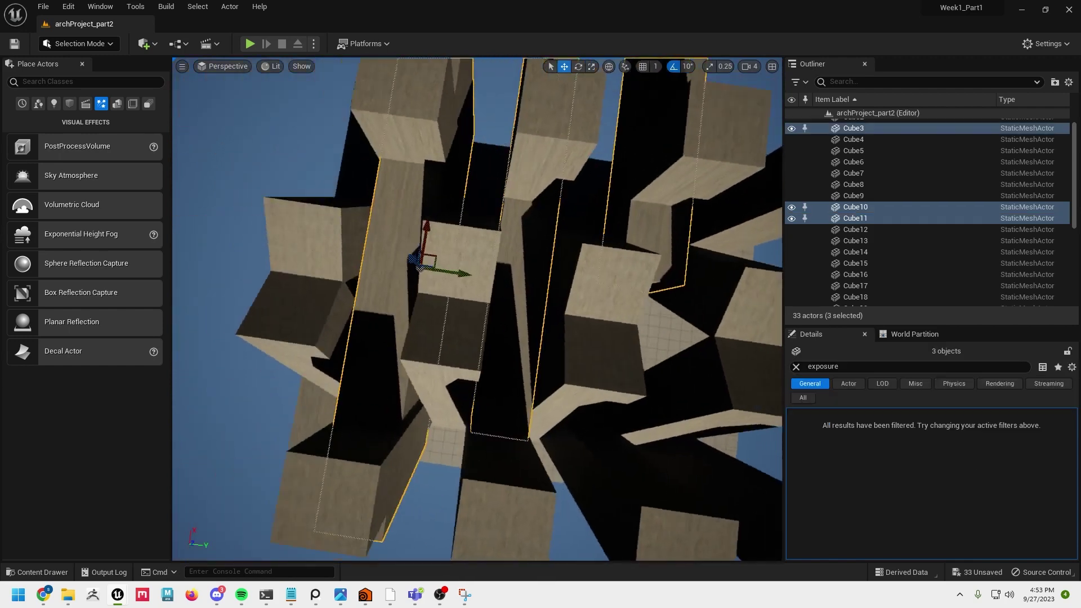
key(Delete)
Step: From inside the corridor, enable Volumetric Fog on the ExponentialHeightFog and set its Scattering Distribution to 2
right_drag(520, 304, 513, 310)
right_drag(542, 353, 499, 333)
scroll(917, 184, up, 1)
scroll(917, 184, down, 4)
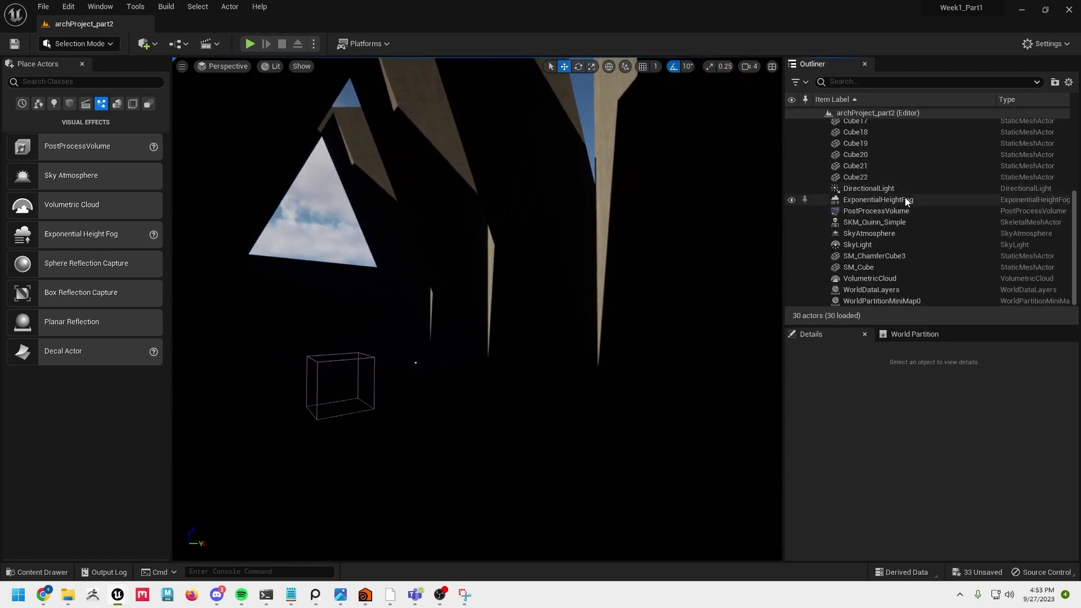
click(890, 200)
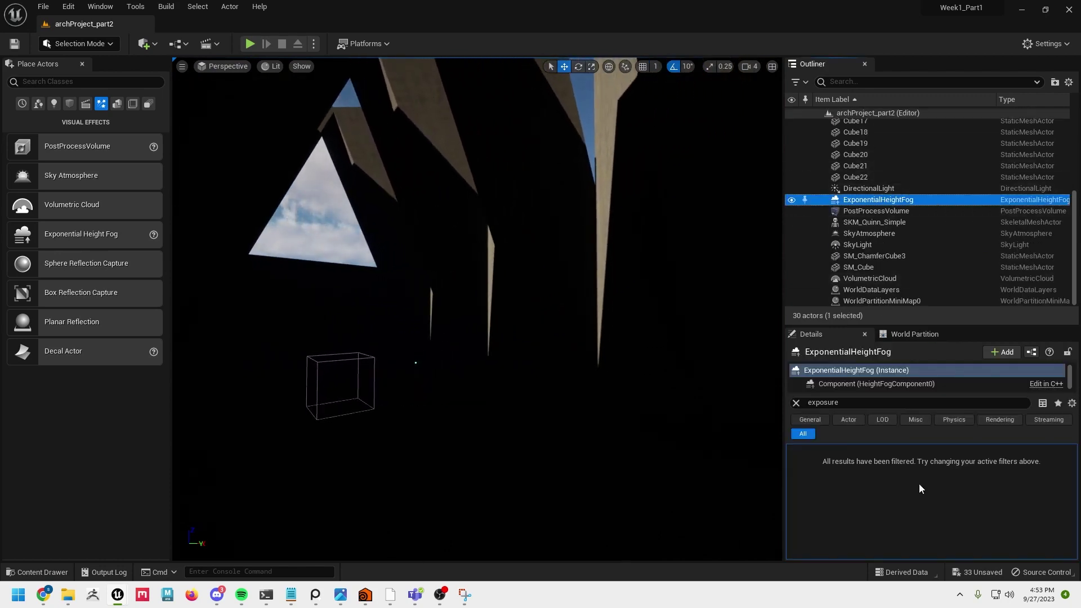
click(797, 403)
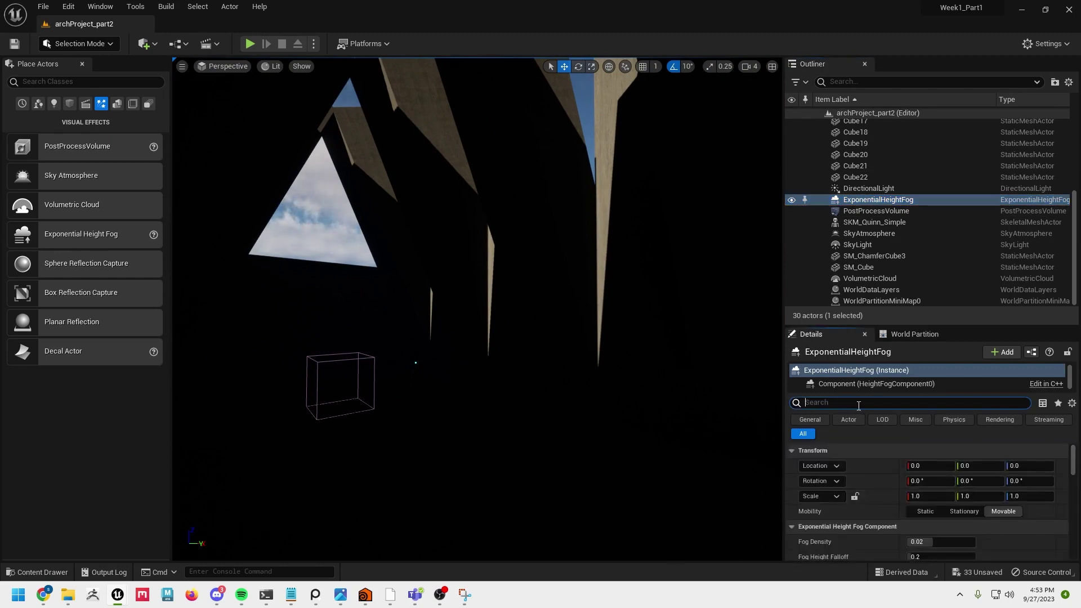
click(911, 466)
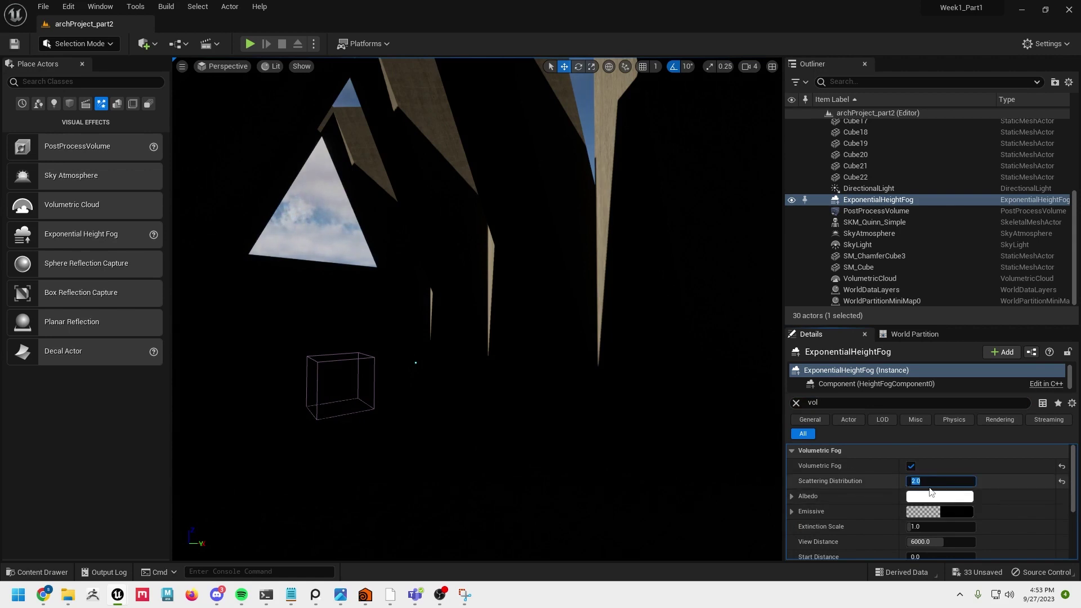
Step: Set the ExponentialHeightFog's Static Lighting Scattering Intensity to 10
scroll(977, 519, down, 3)
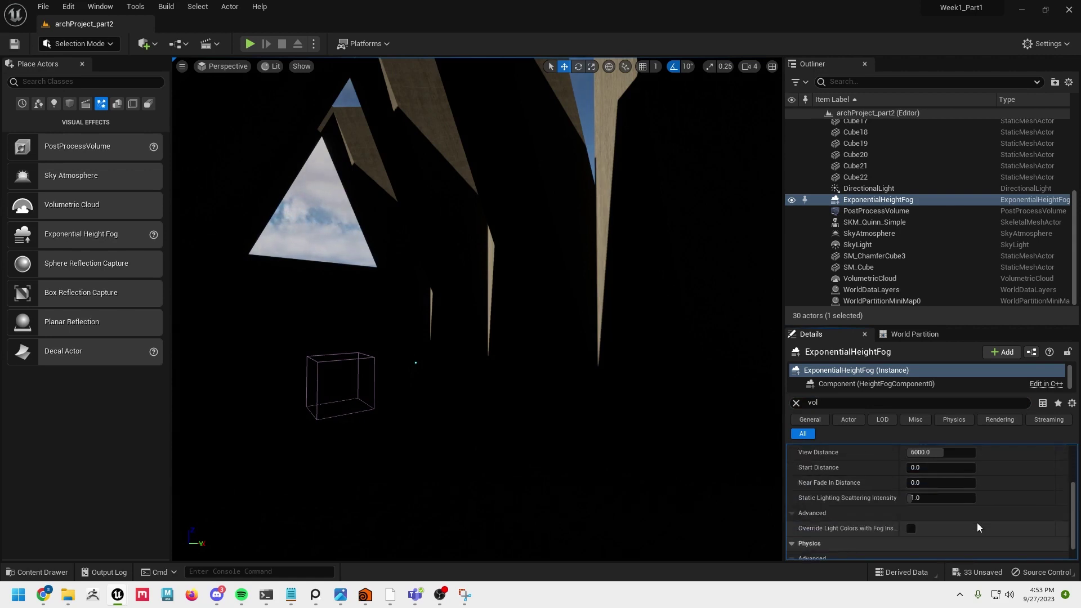
scroll(934, 525, down, 1)
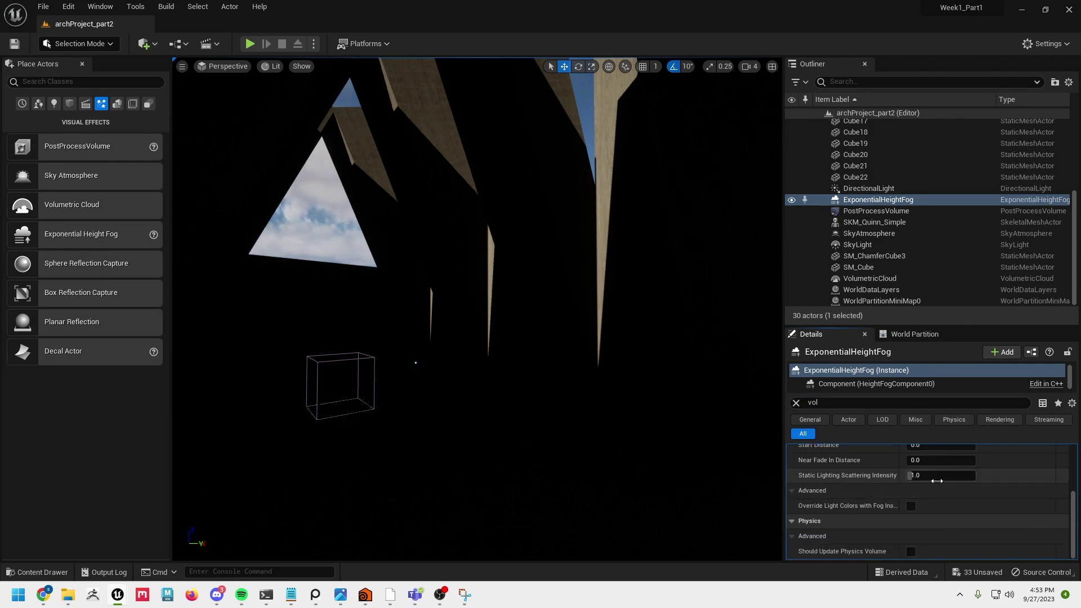
drag(937, 478, 975, 478)
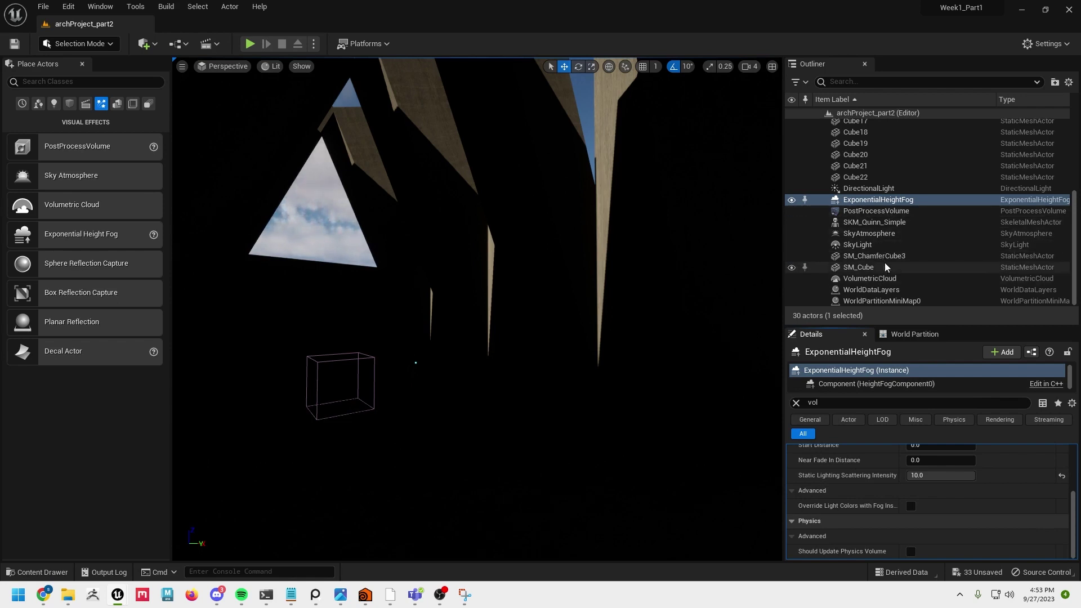
Step: Filter the DirectionalLight's properties by "vol" and set its Volumetric Scattering Intensity to 20
scroll(891, 216, up, 2)
click(887, 245)
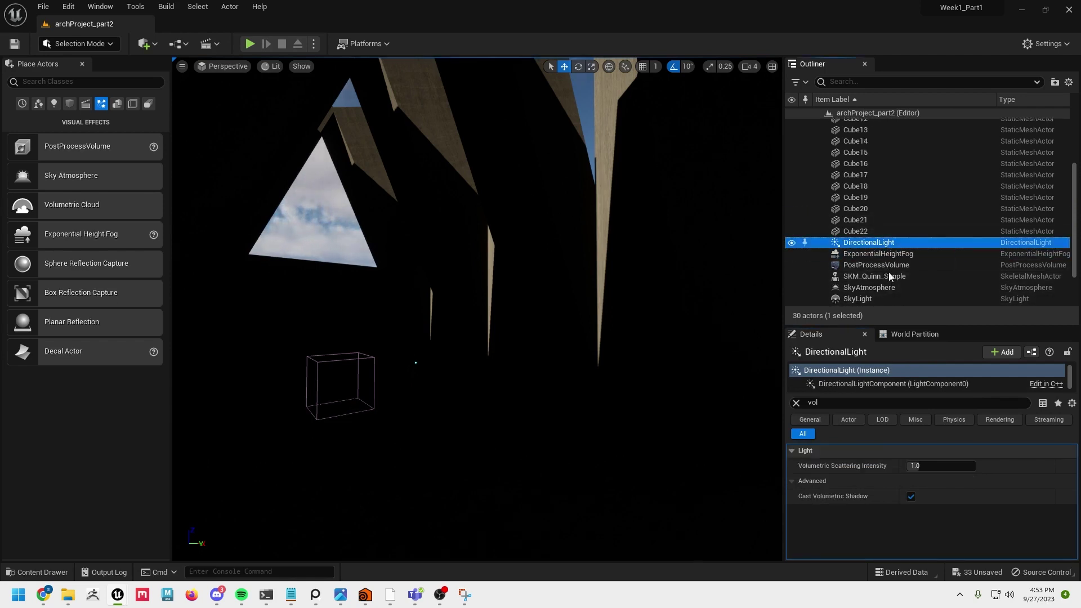
click(796, 403)
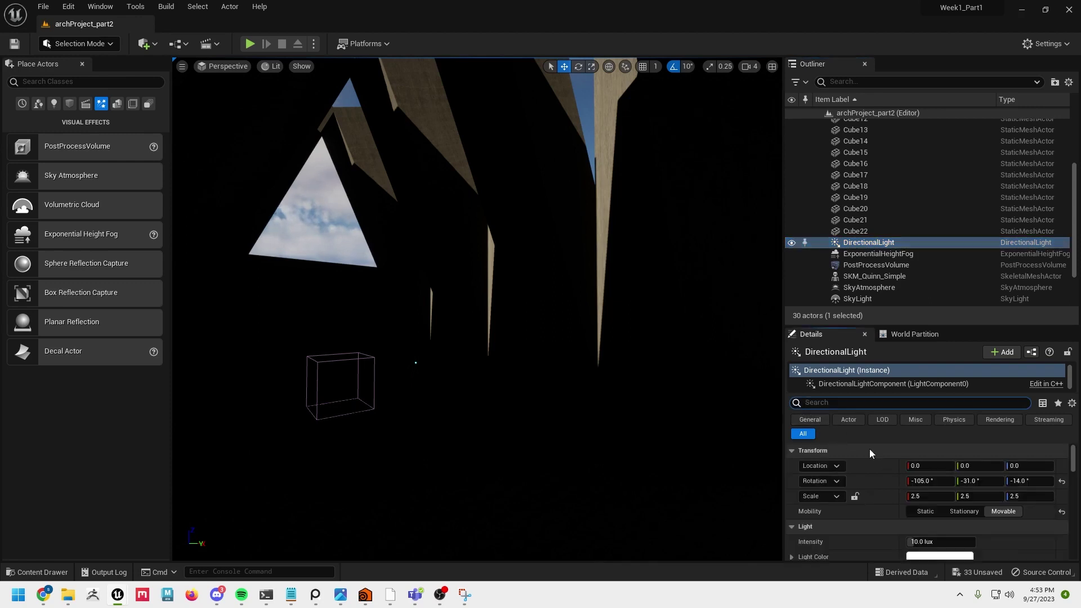
text(vol)
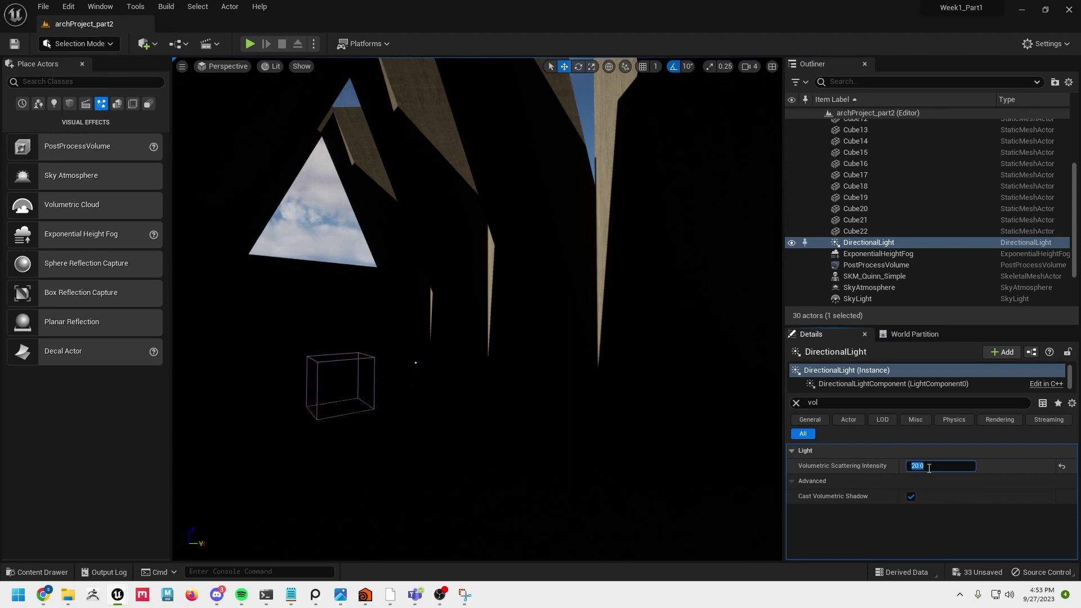
Step: Filter the ExponentialHeightFog's properties by "vol" and set its Scattering Distribution to 10
click(796, 403)
click(877, 254)
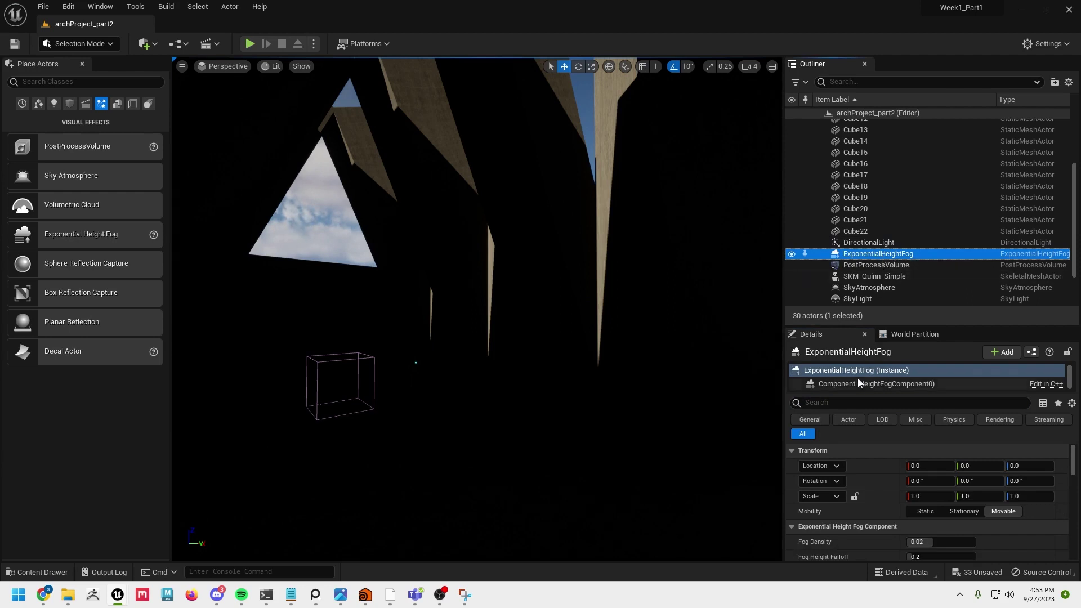
click(856, 400)
text(vol)
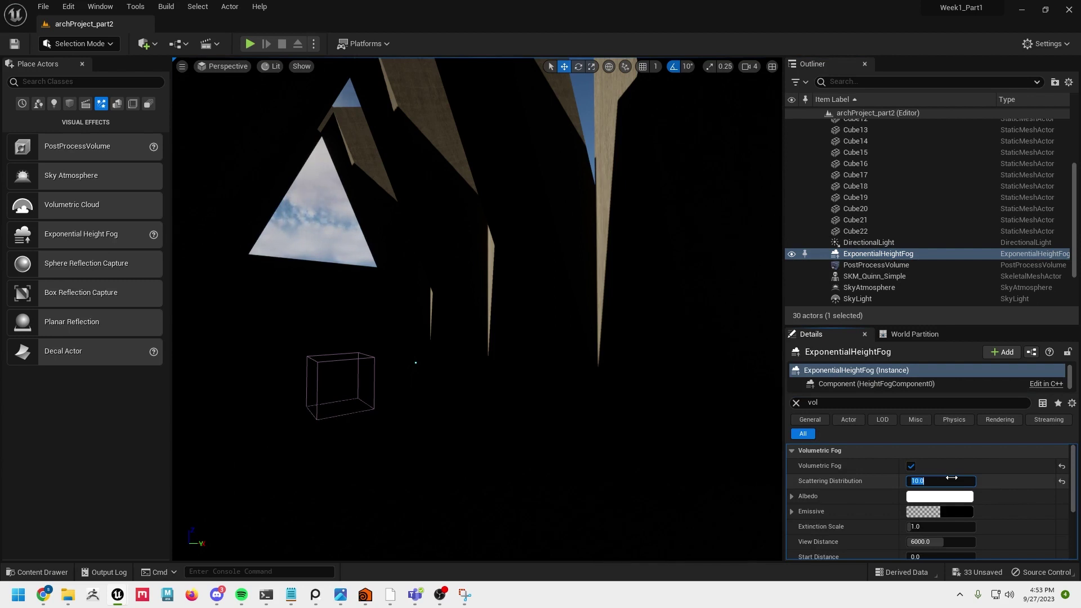
Step: Set the SkyLight's Volumetric Scattering Intensity to 10
scroll(890, 275, down, 2)
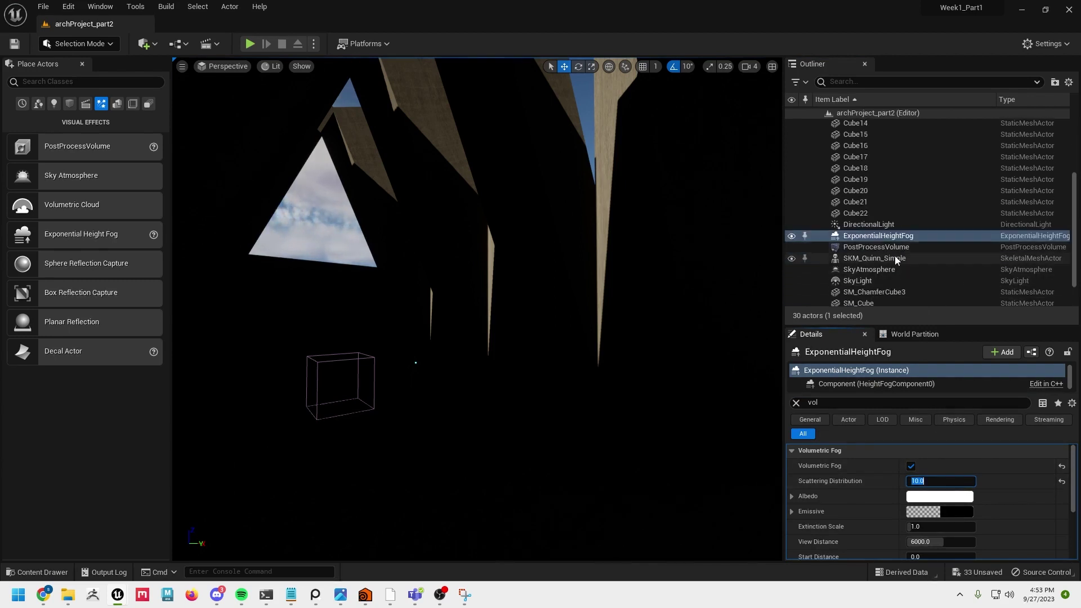
click(887, 280)
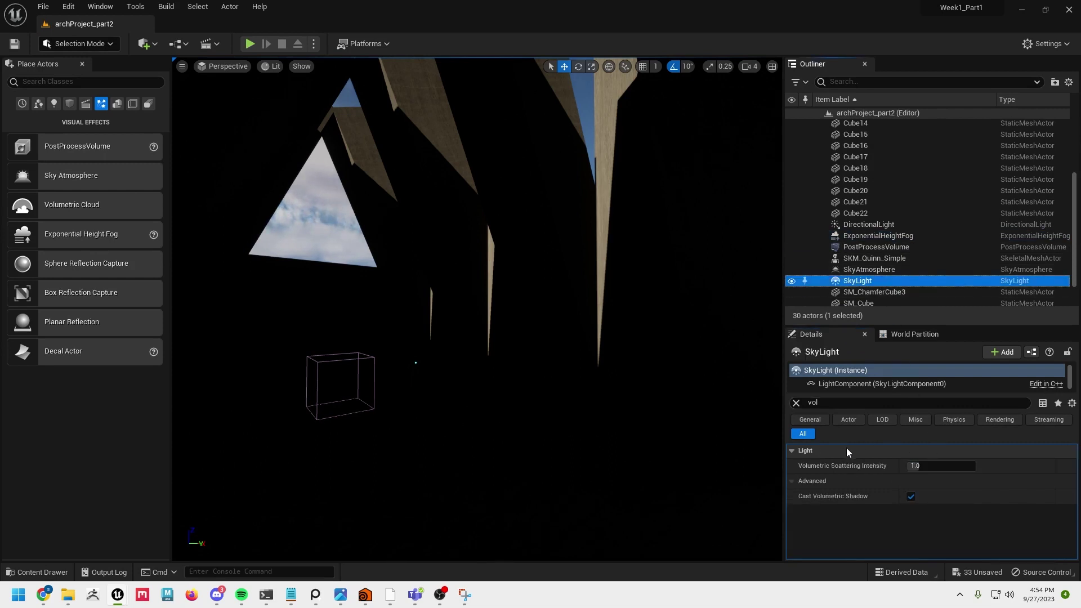
drag(934, 466, 957, 465)
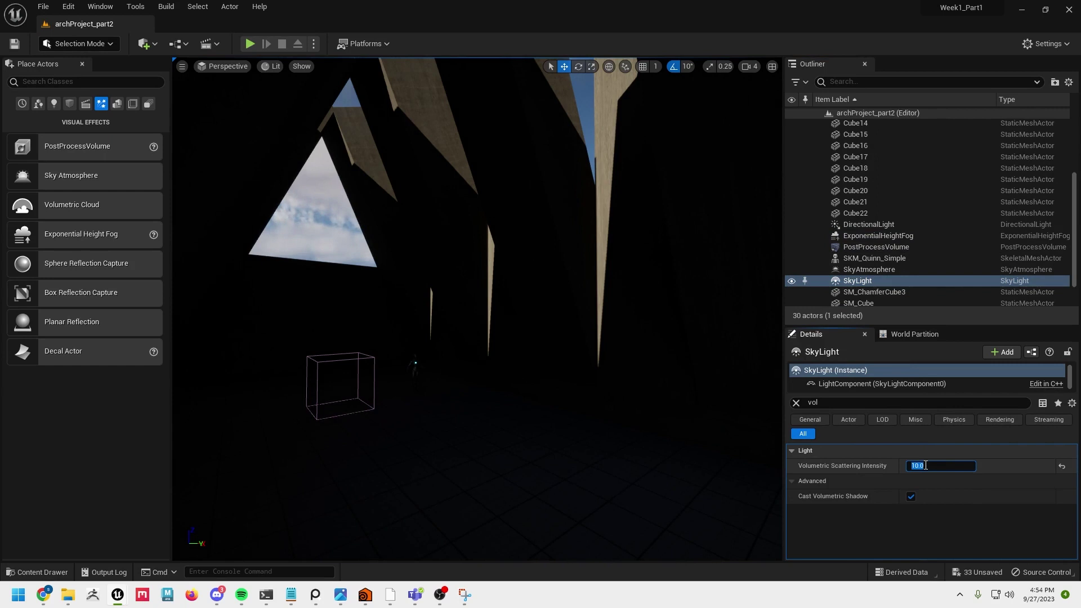
Step: Clear the property filter, disable the SkyLight's Real Time Capture and set its Source Type to SLS Specified Cubemap
click(796, 403)
scroll(878, 482, down, 5)
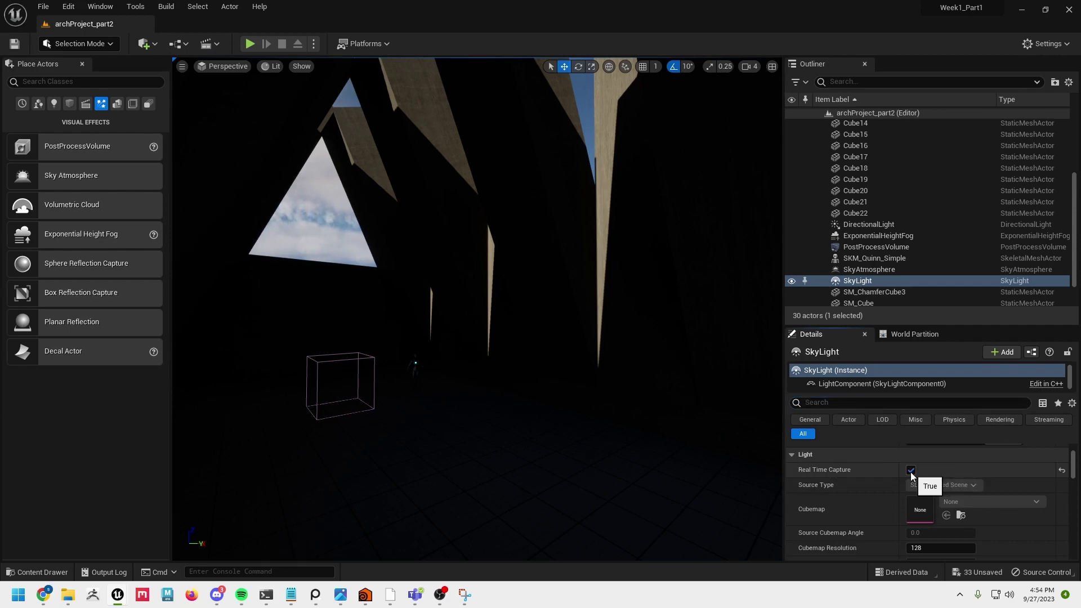
click(910, 470)
click(967, 486)
click(974, 502)
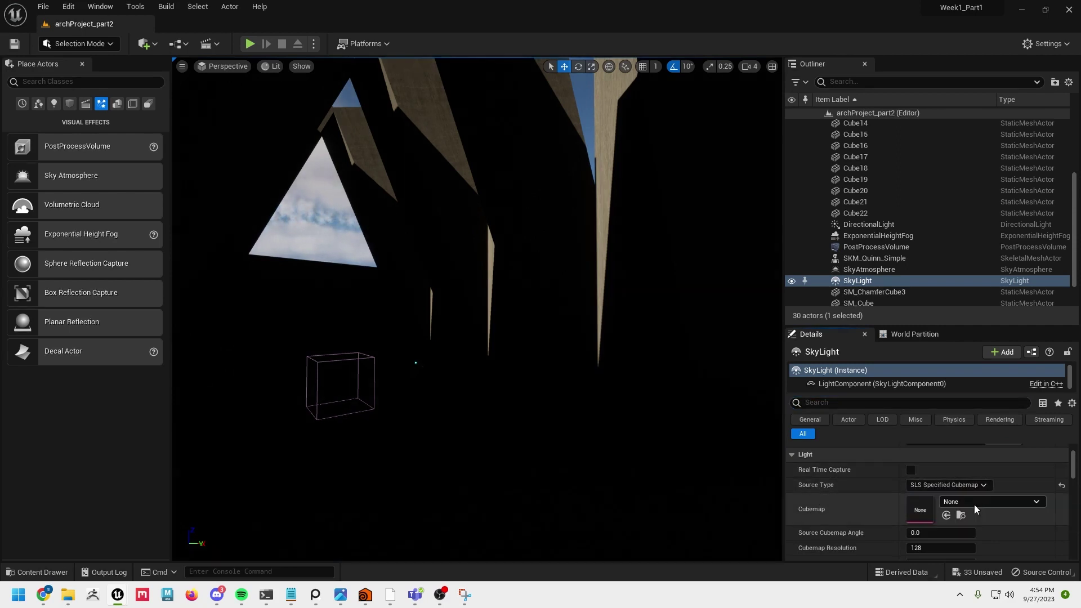
Step: Try the circus_maximus_2_4k texture as the SkyLight's cubemap and check the corridor lighting
click(977, 503)
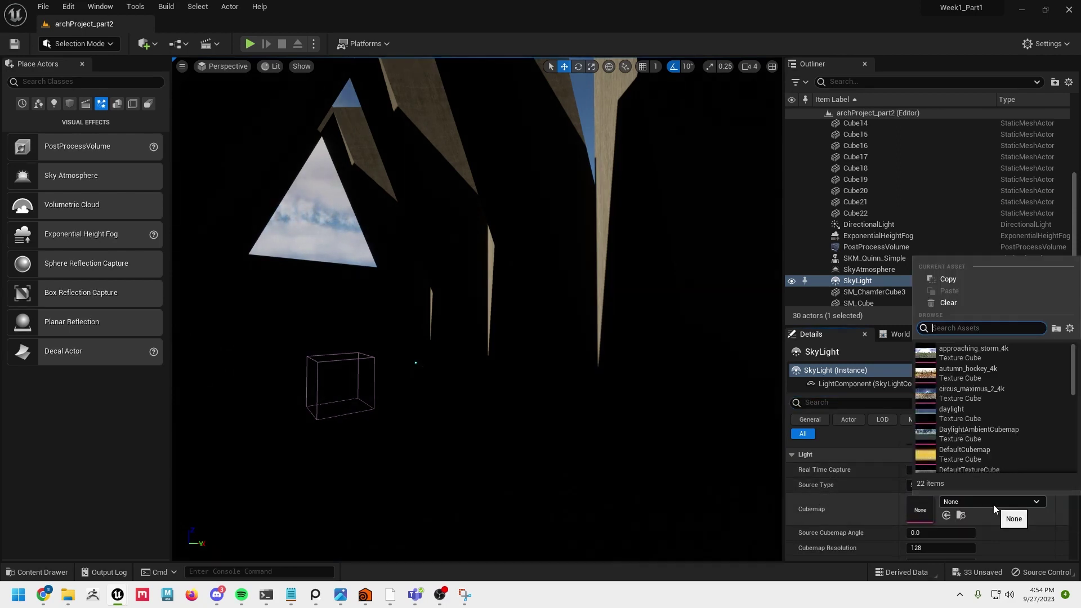
click(991, 399)
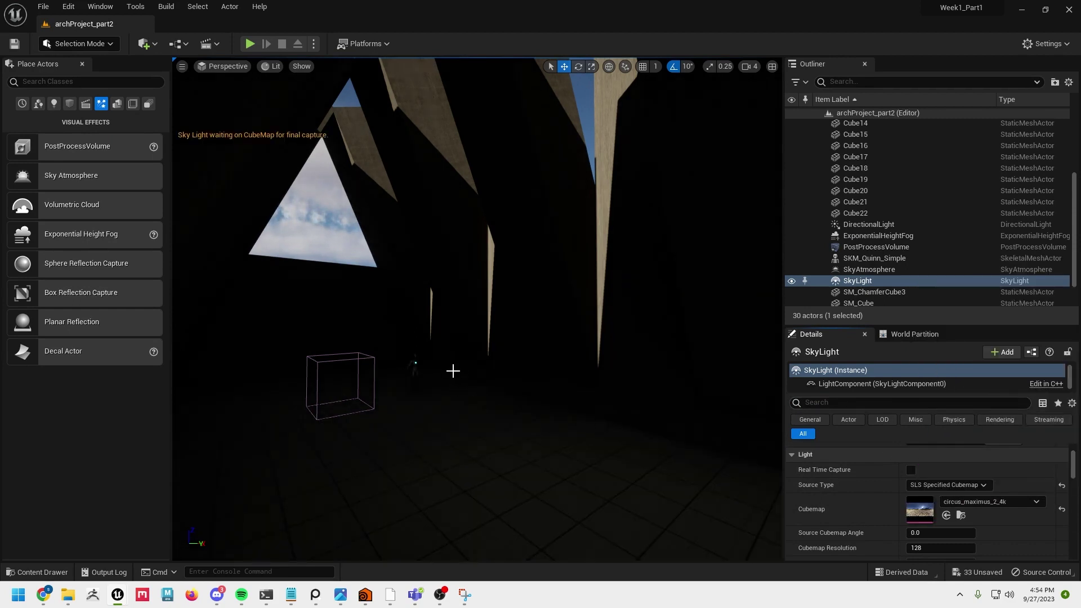
mouse_move(454, 371)
right_down()
mouse_move(395, 371)
mouse_move(434, 371)
right_up()
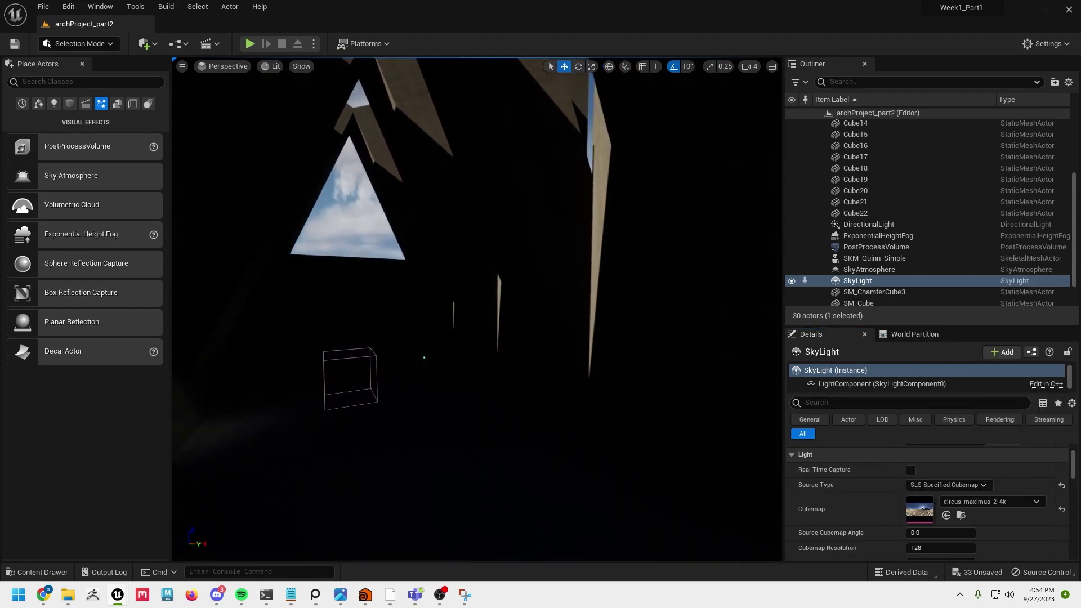
Step: Try autumn_hockey_4k as the SkyLight's cubemap and view the result along the corridor
scroll(1019, 522, down, 2)
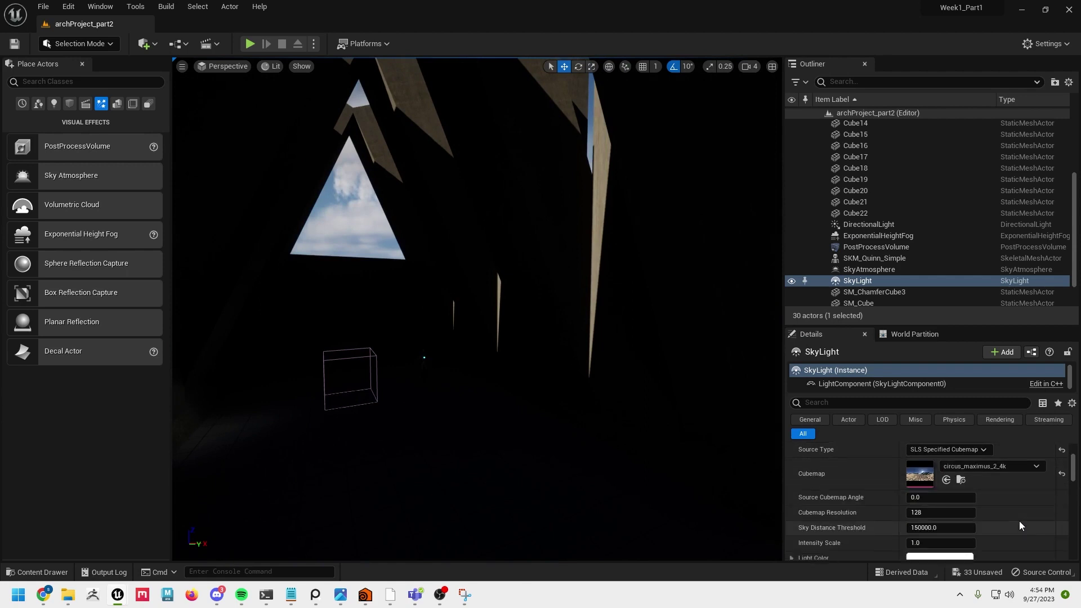
click(980, 471)
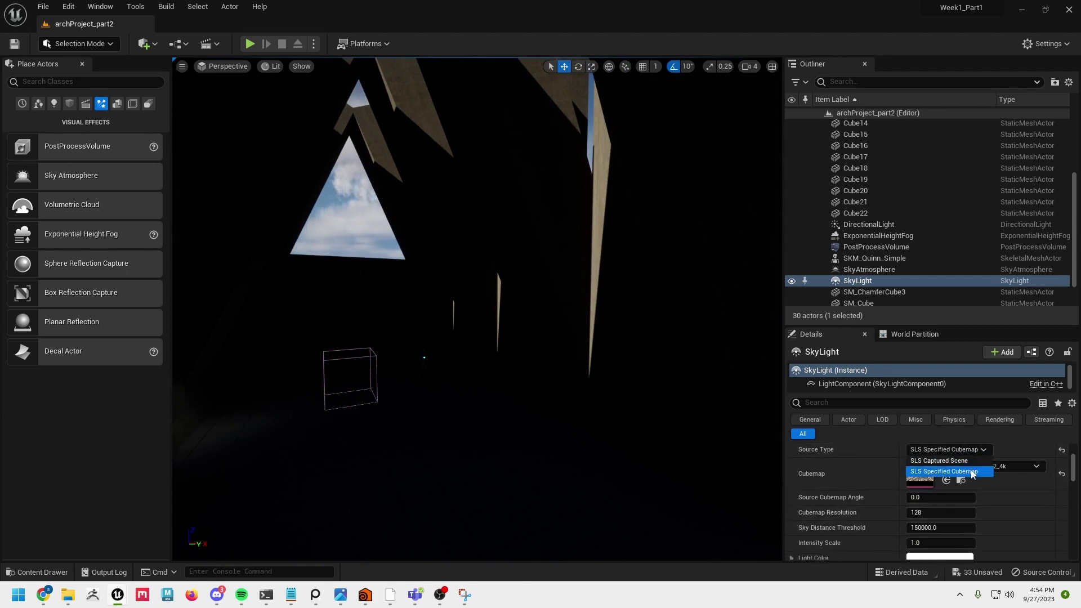
click(985, 467)
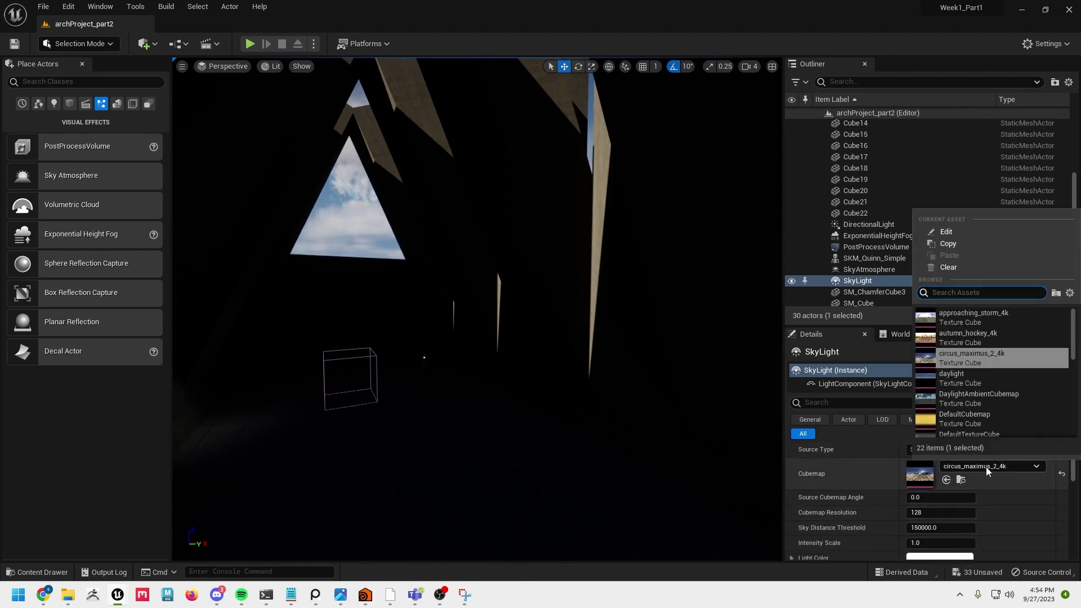
click(995, 336)
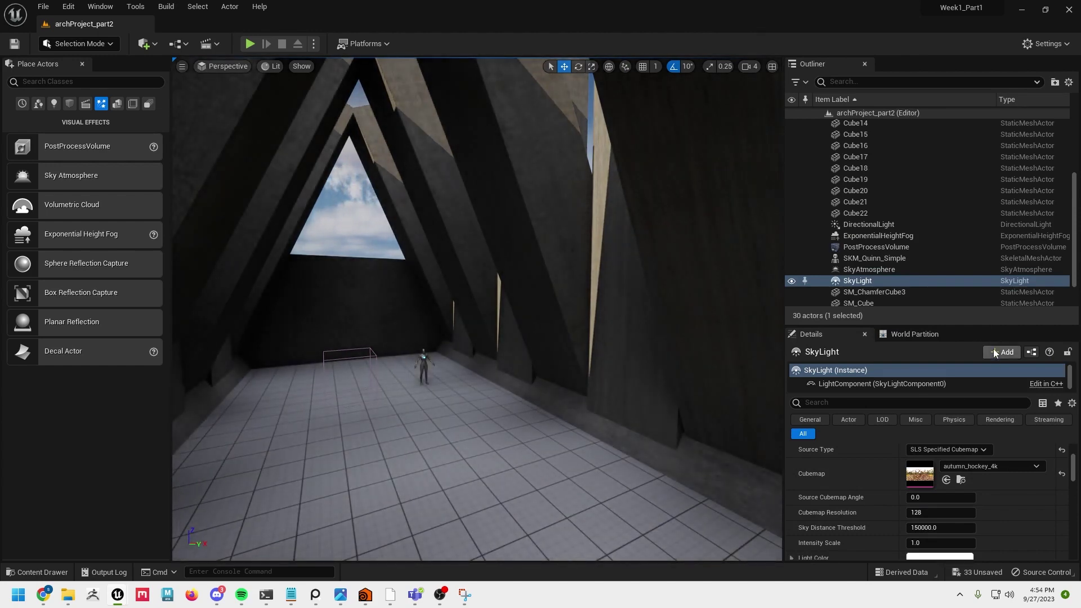
right_drag(507, 410, 507, 400)
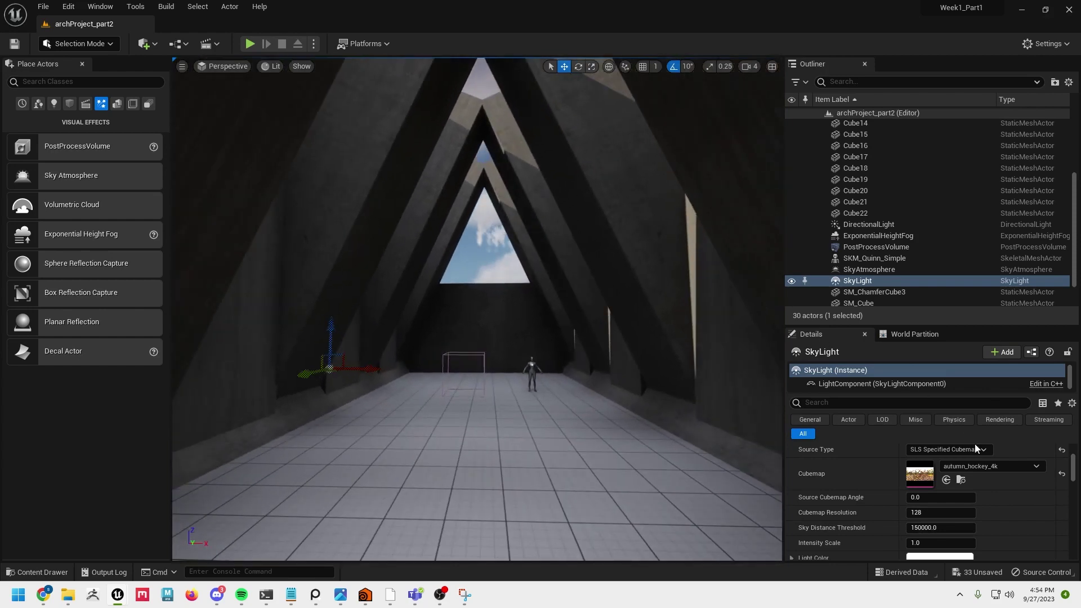
Step: Assign Desert_Outer_HDR as the SkyLight's cubemap
click(994, 468)
scroll(993, 411, down, 3)
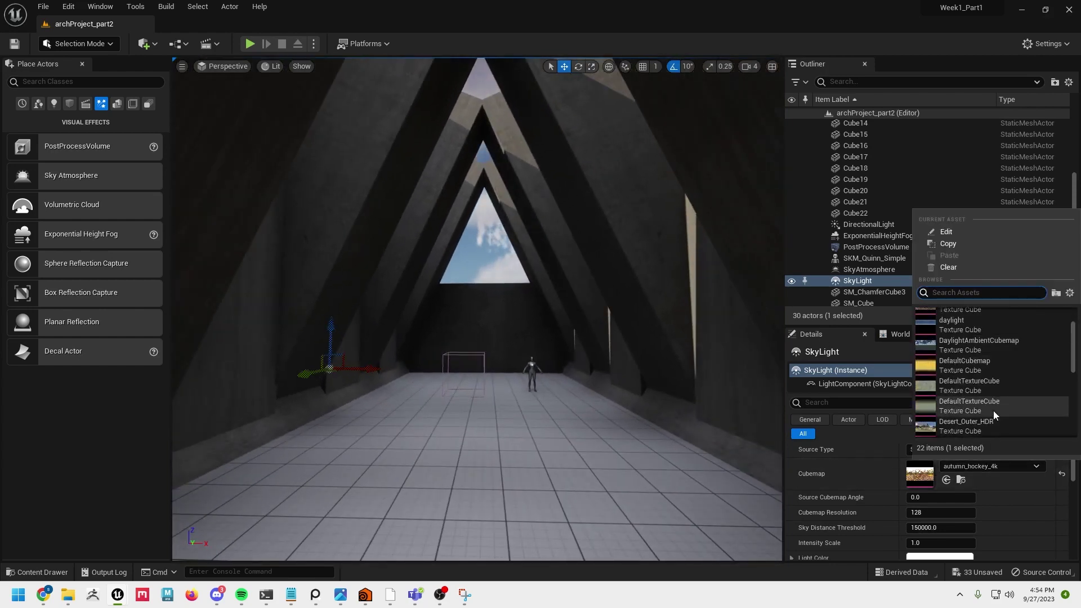
click(995, 425)
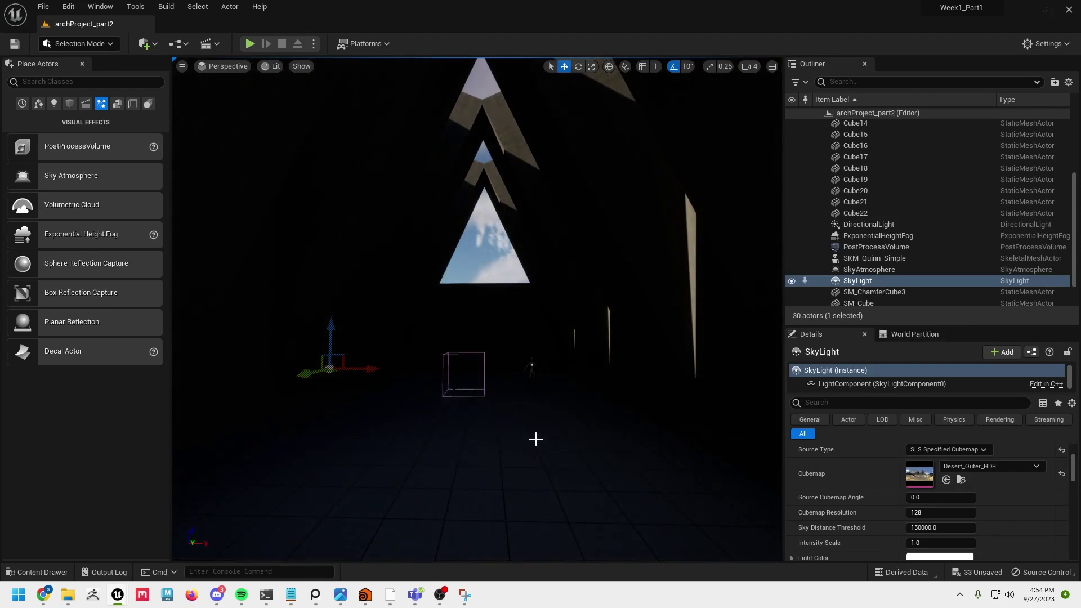
Step: Examine the lighting inside the corridor from nearer and farther viewpoints
mouse_move(532, 439)
right_down()
mouse_move(516, 450)
mouse_move(532, 437)
right_up()
key(w)
key(s)
key(w)
key(s)
key(w)
key(s)
right_drag(479, 356, 479, 356)
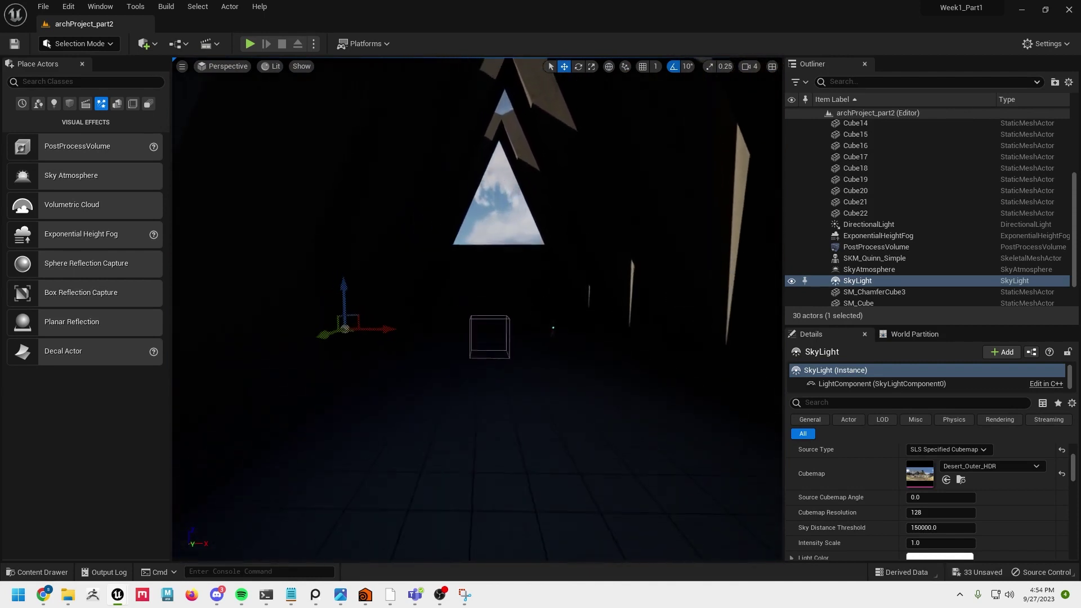
Step: Select the DirectionalLight and return to a viewpoint inside the corridor to work on its properties
double_click(882, 234)
click(886, 225)
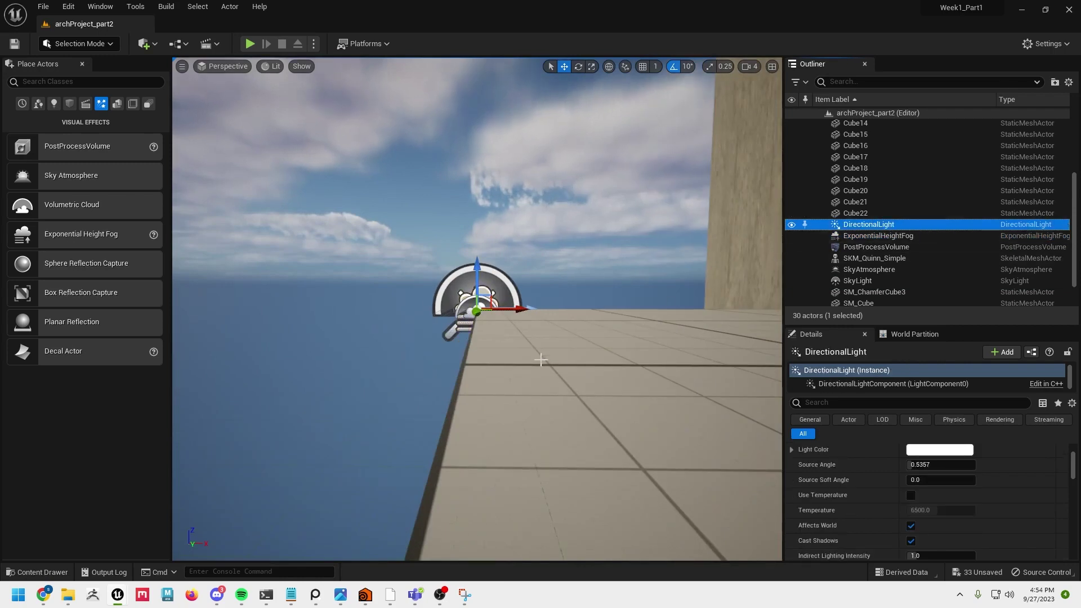
right_drag(541, 360, 541, 360)
scroll(698, 374, down, 4)
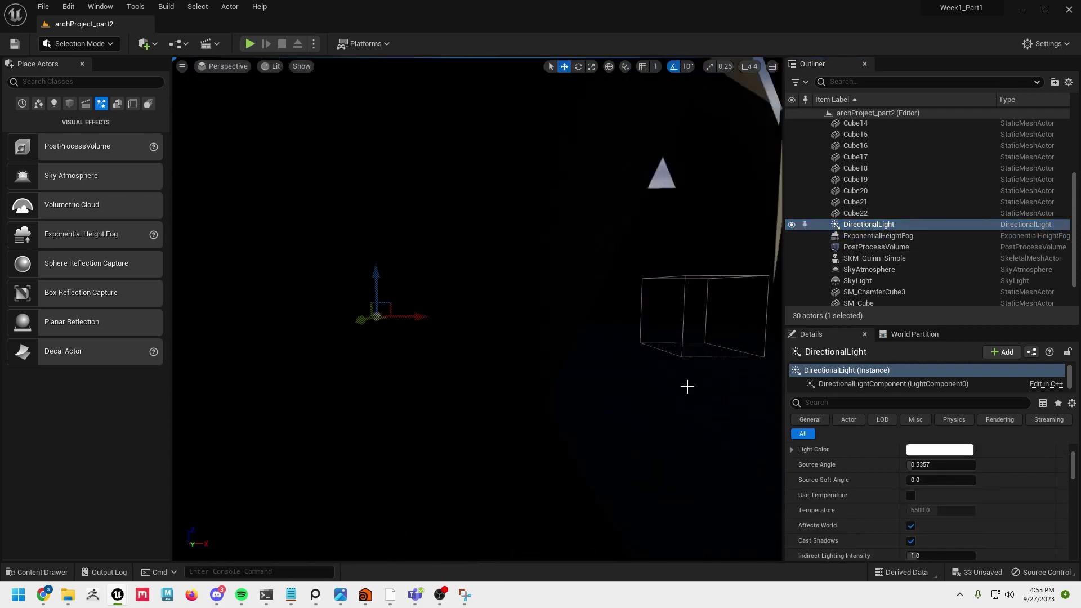
Step: Set the directional light's intensity to 30 lux
alt+drag(688, 386, 687, 386)
right_drag(687, 386, 688, 387)
right_drag(603, 431, 603, 432)
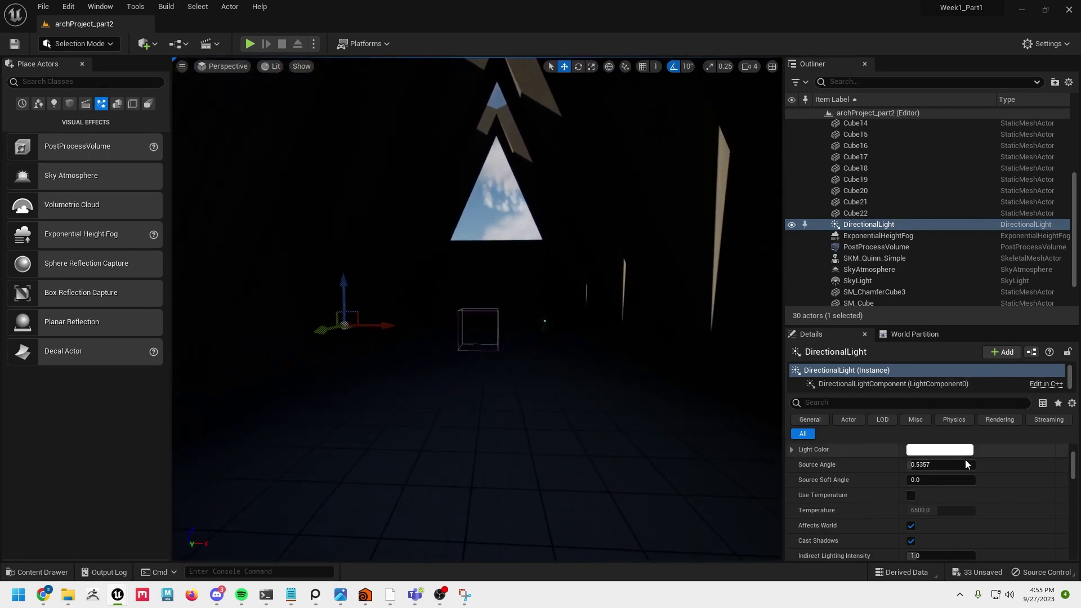
scroll(935, 478, up, 3)
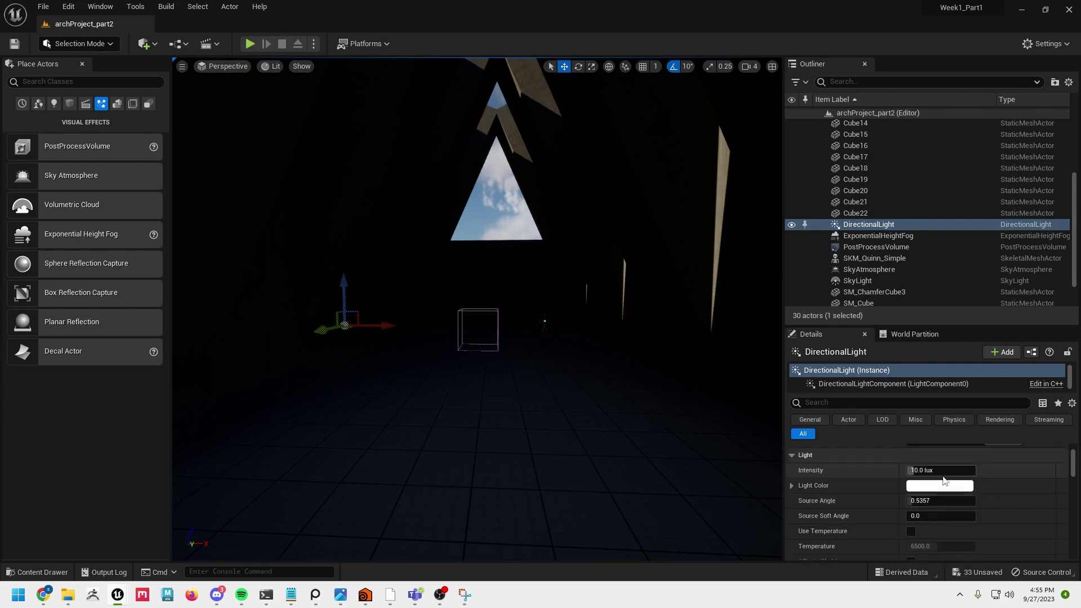
click(939, 488)
text(3)
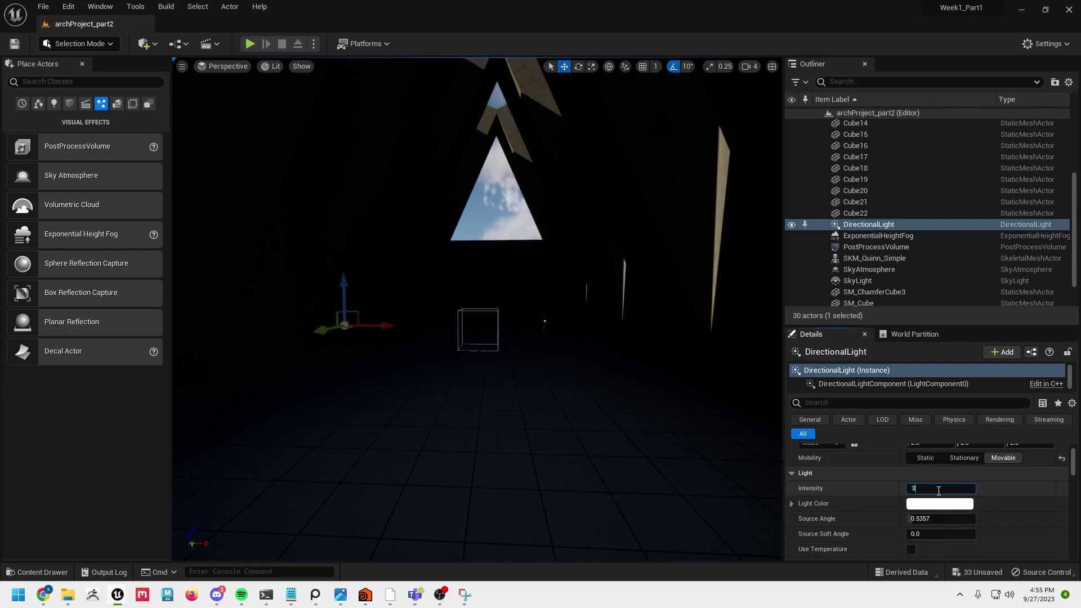
text(0)
key(Return)
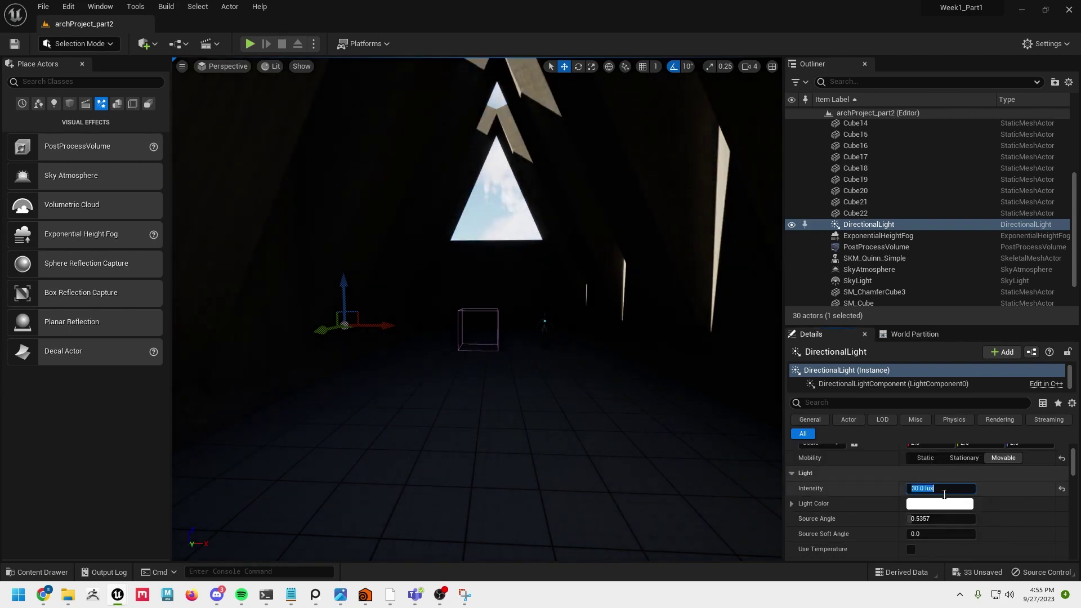
Step: Set the directional light's Source Angle and Source Soft Angle both to 5.0
scroll(957, 509, down, 1)
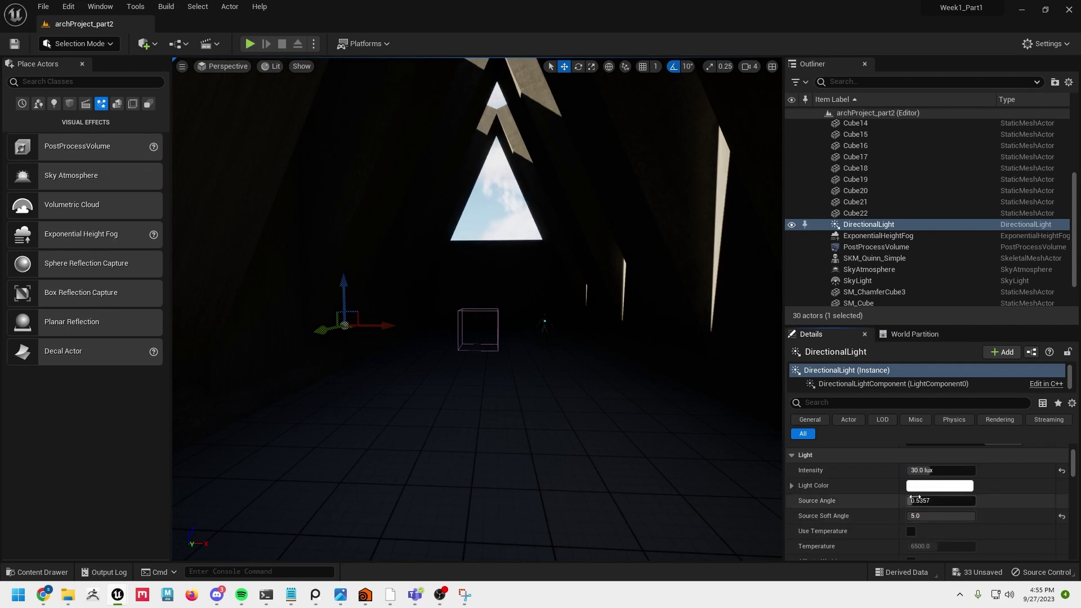
text(5)
key(Return)
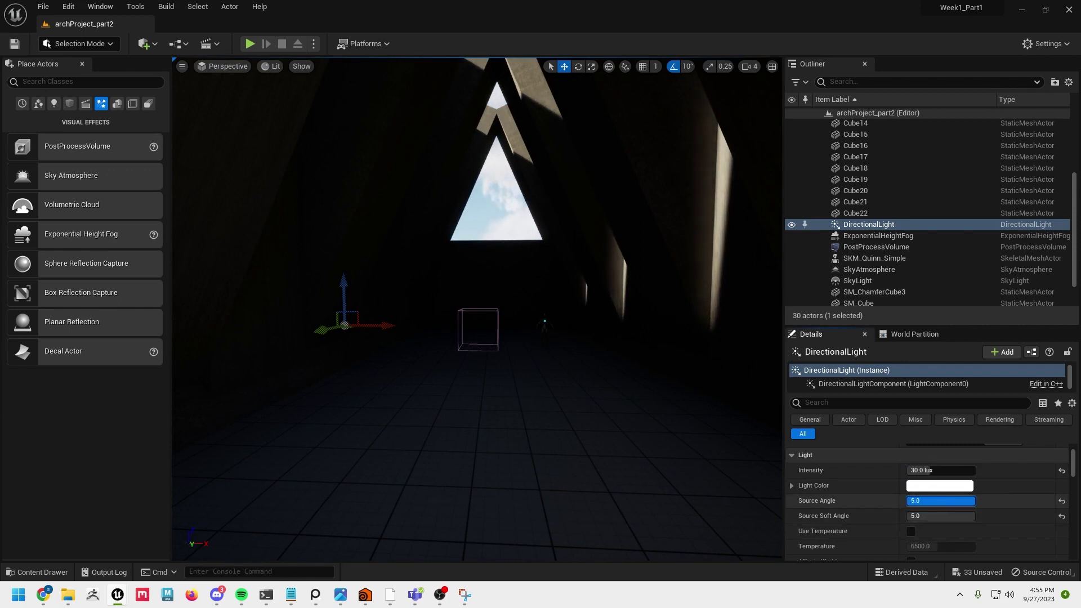
Step: In the PostProcessVolume, enable the Final Gather Quality and Final Gather Lighting Update Speed overrides and set the quality to 500
mouse_move(630, 367)
right_down()
mouse_move(638, 359)
mouse_move(627, 367)
right_up()
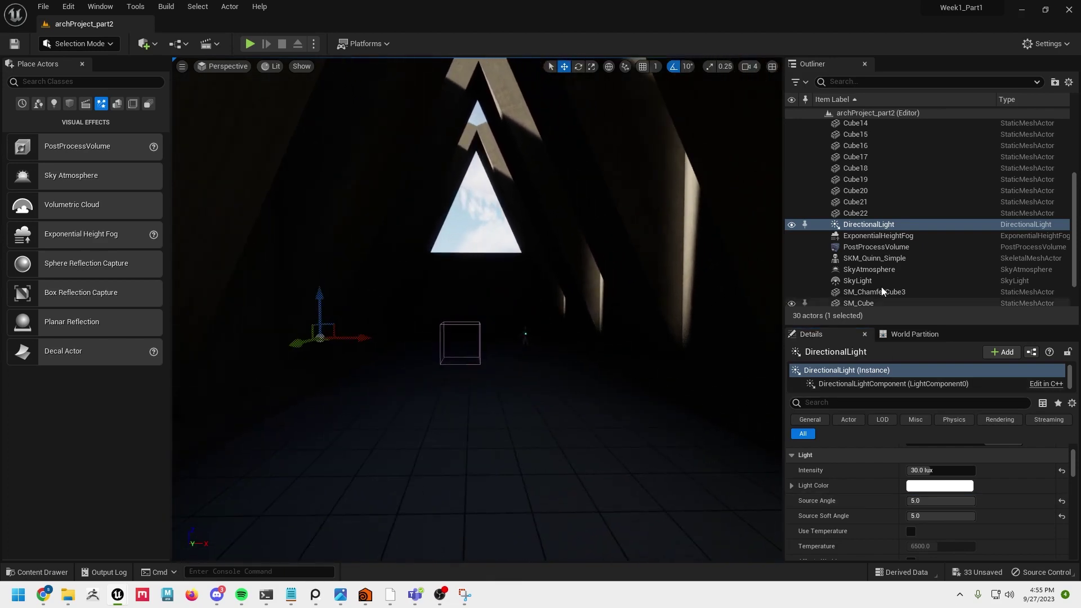
click(877, 247)
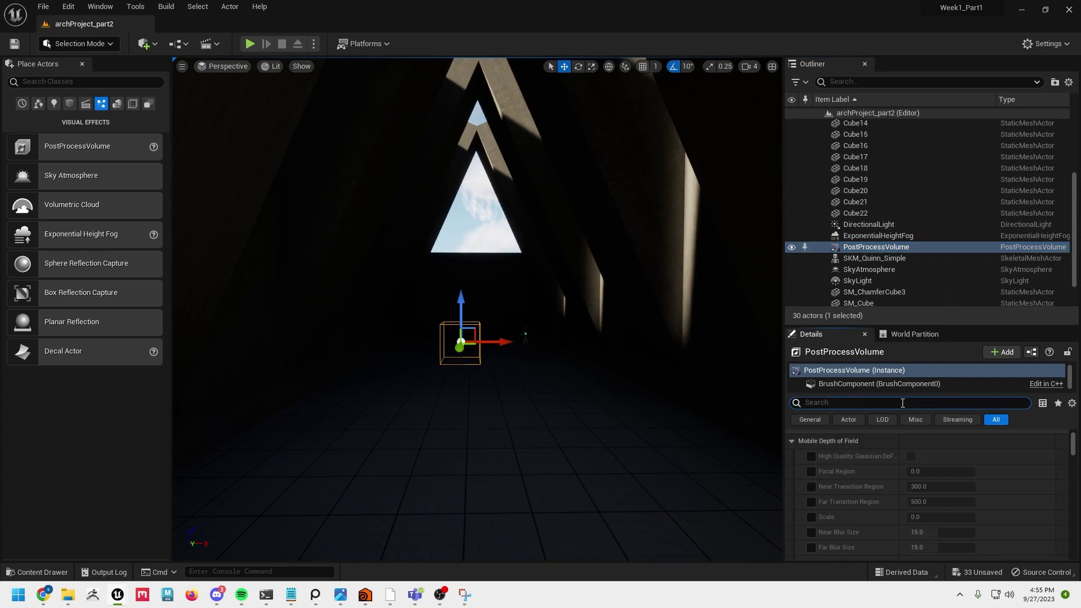
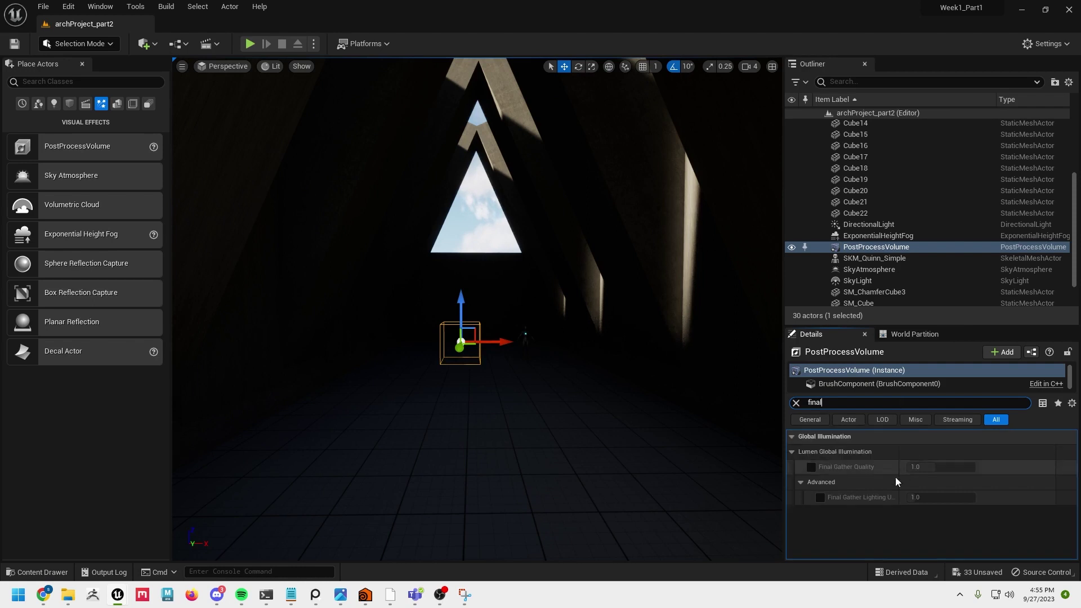
click(812, 467)
click(823, 498)
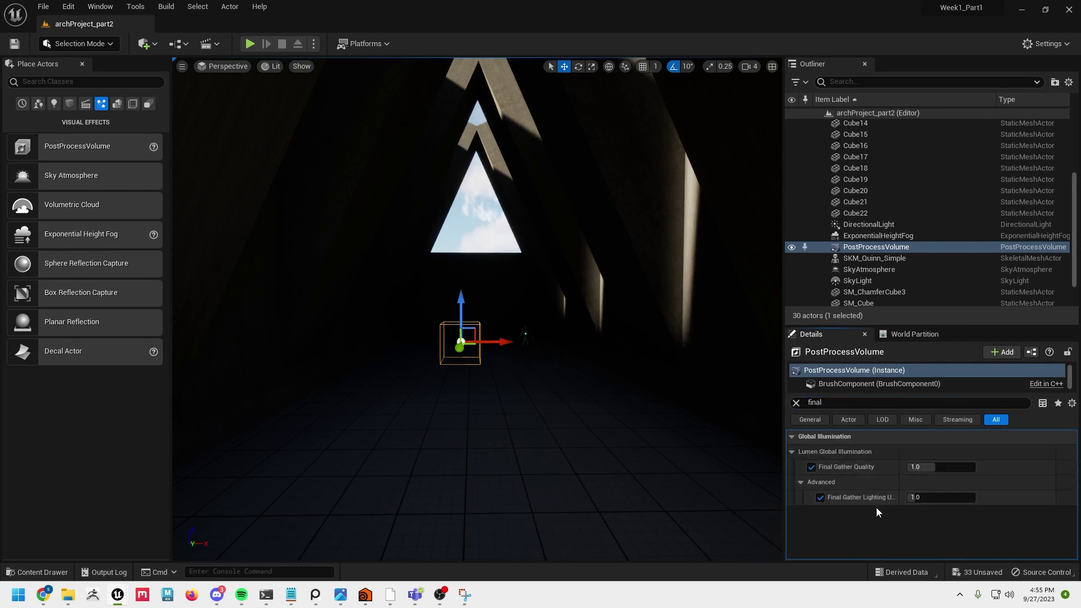
mouse_move(930, 471)
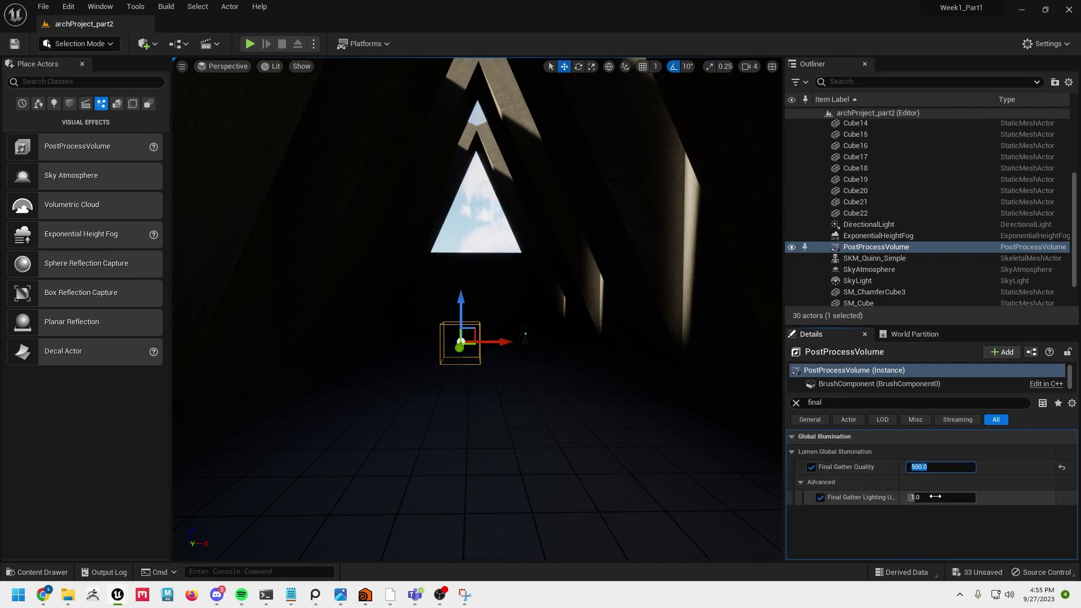
Step: Find the post process volume's global illumination settings and enable the Method override, keeping it on Lumen
click(797, 403)
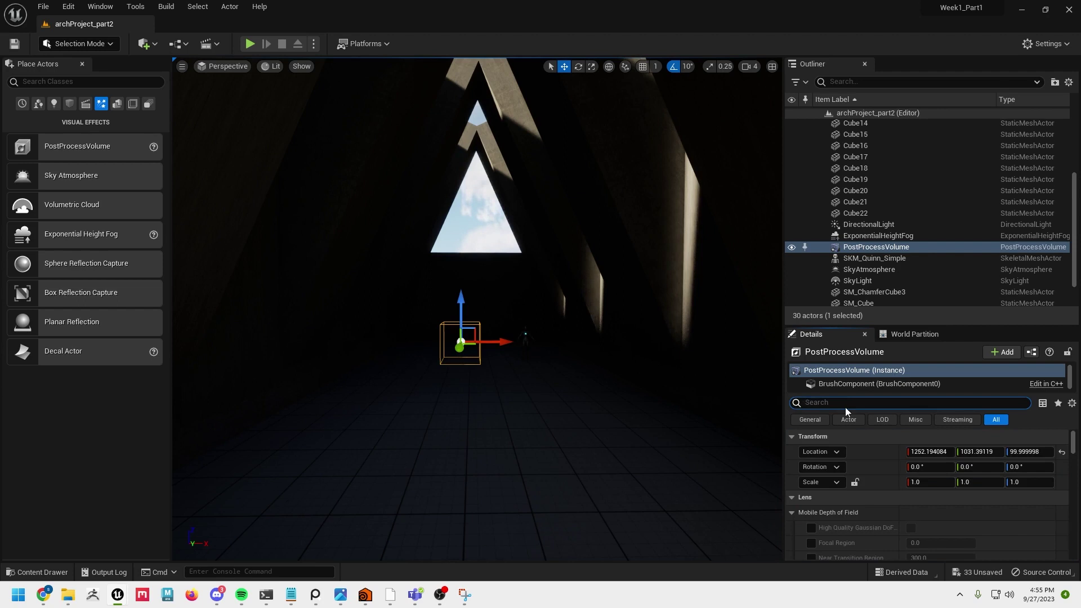
text(global)
scroll(876, 471, down, 3)
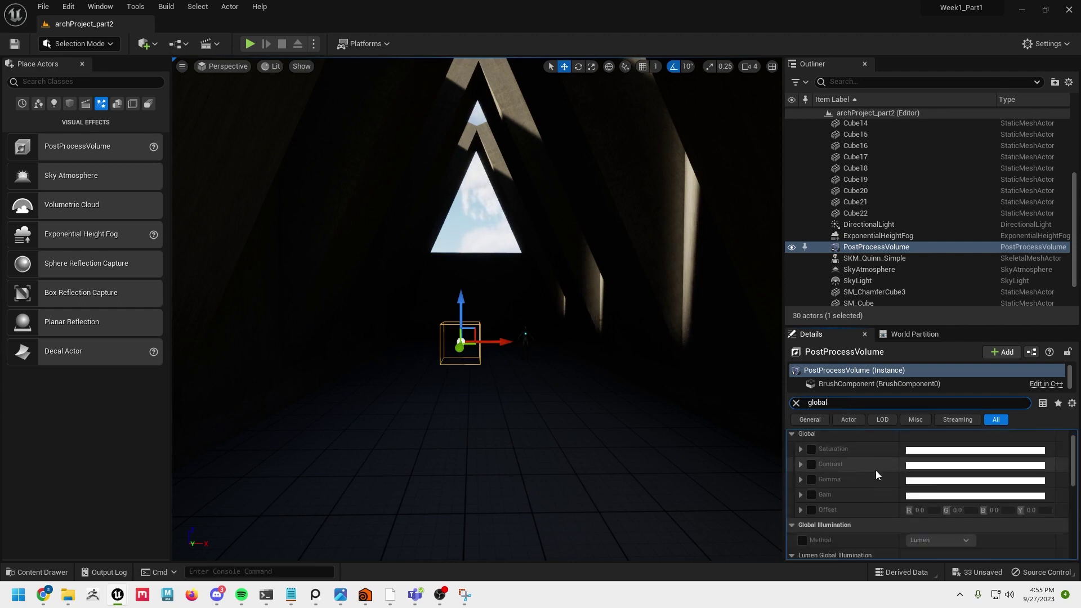
click(803, 486)
click(937, 486)
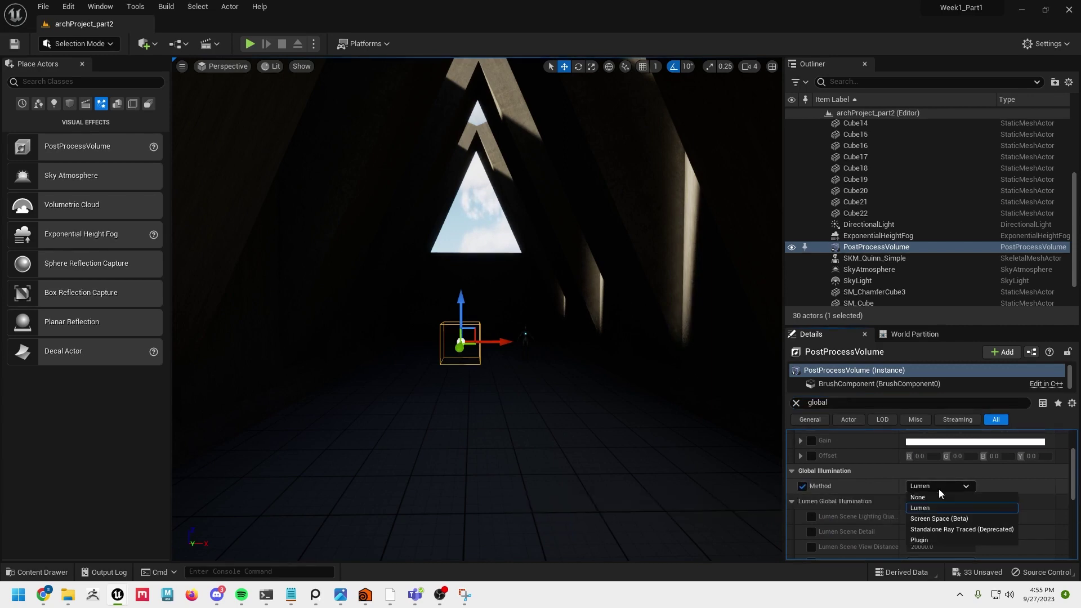
click(938, 492)
Step: Enable the Lumen Scene Lighting Quality, Lumen Scene Detail and Lumen Scene View Distance overrides
scroll(981, 516, down, 1)
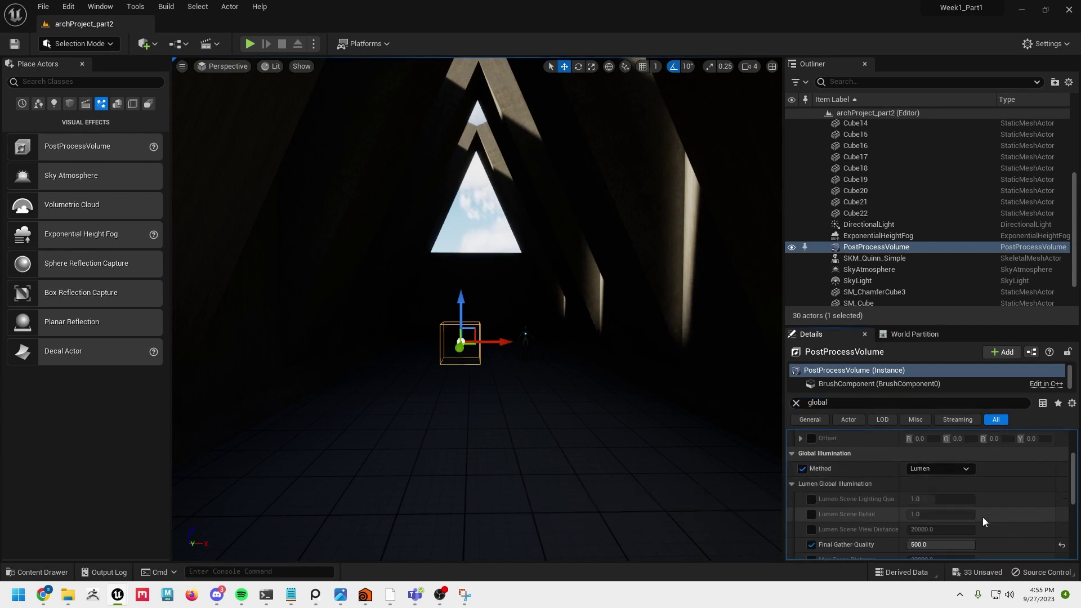
click(811, 499)
click(811, 514)
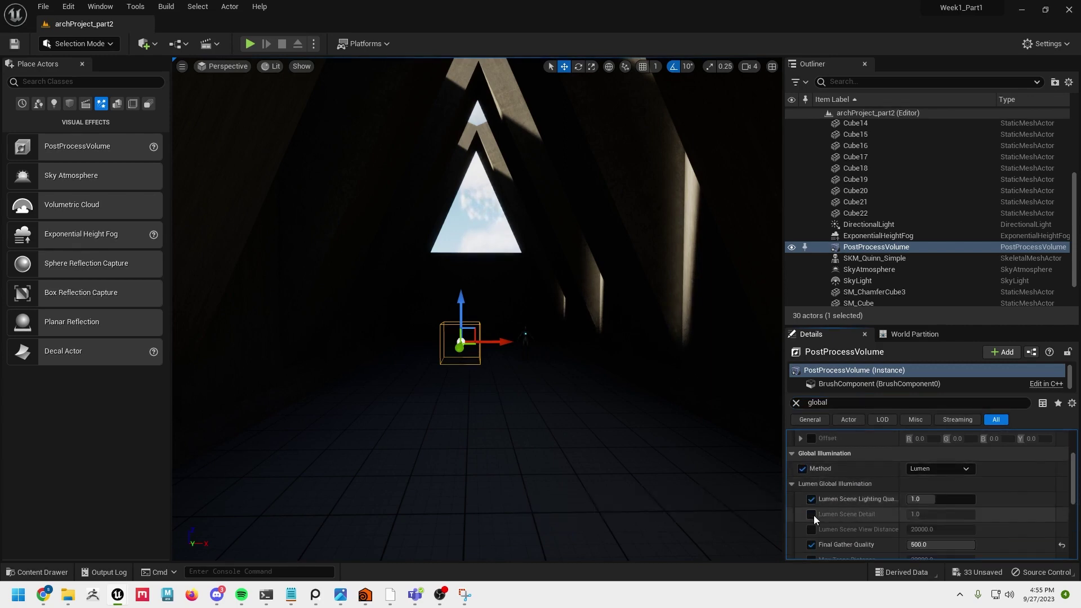
click(812, 529)
scroll(951, 530, down, 1)
scroll(951, 530, down, 3)
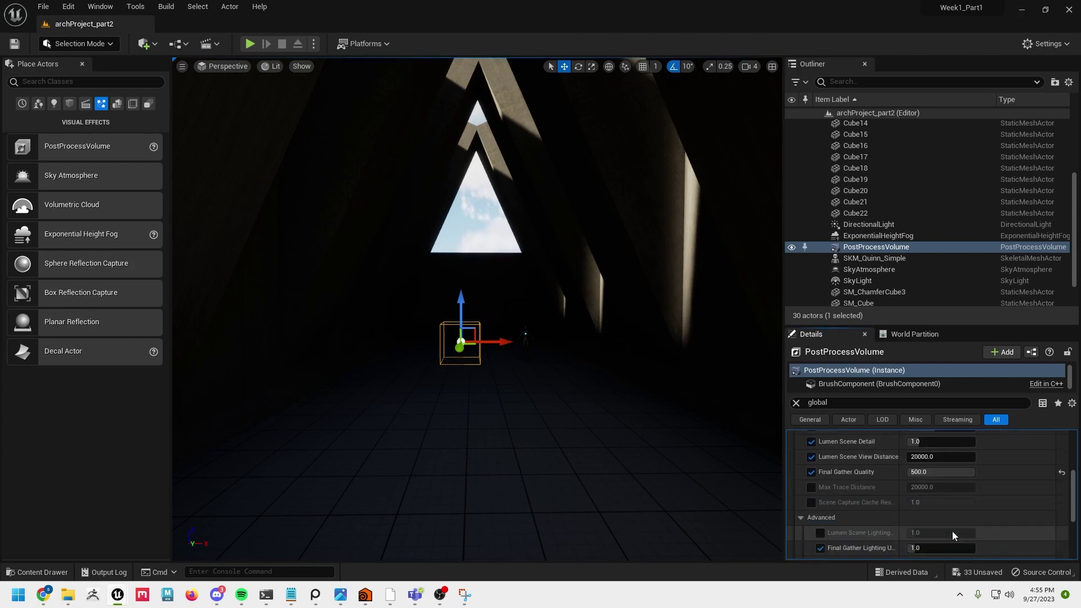
Step: Enable the Lumen Scene Lighting Update Speed override at 3.072 and set Final Gather Lighting Update Speed to 2.484
scroll(851, 507, down, 3)
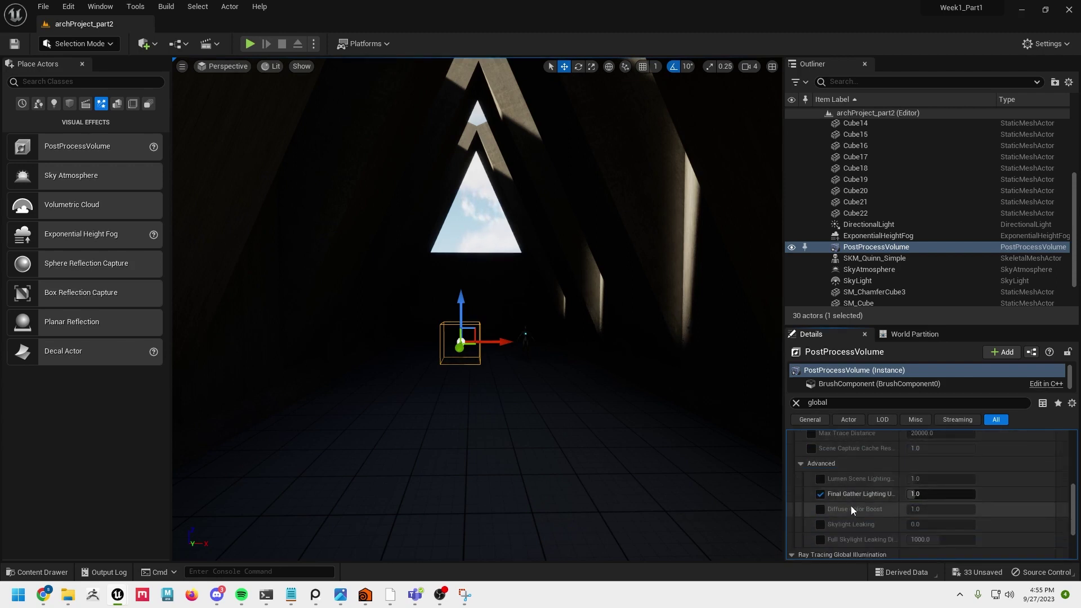
click(820, 479)
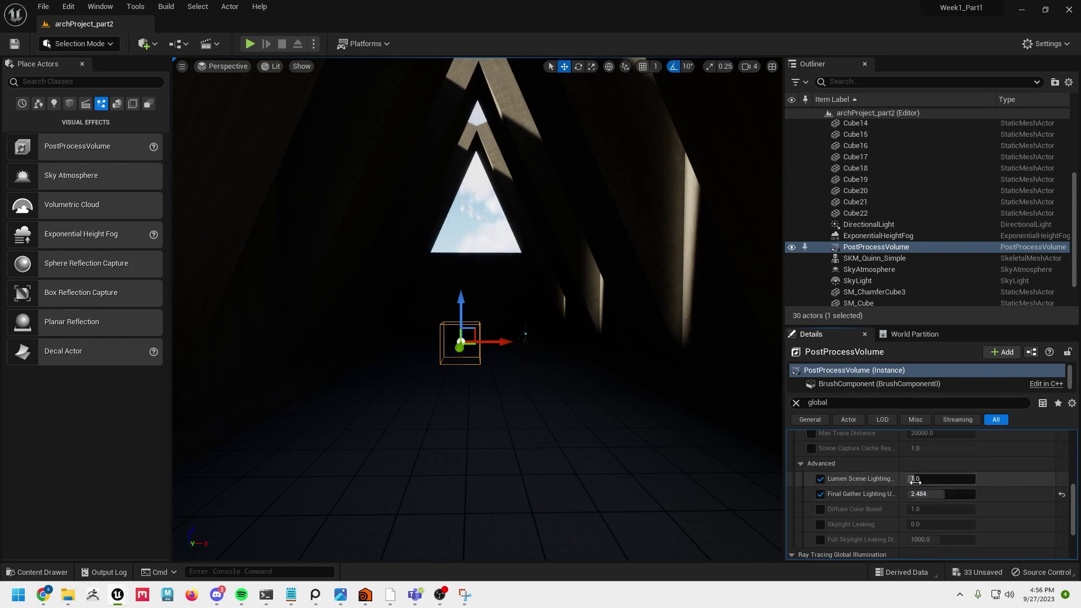
drag(919, 478, 917, 479)
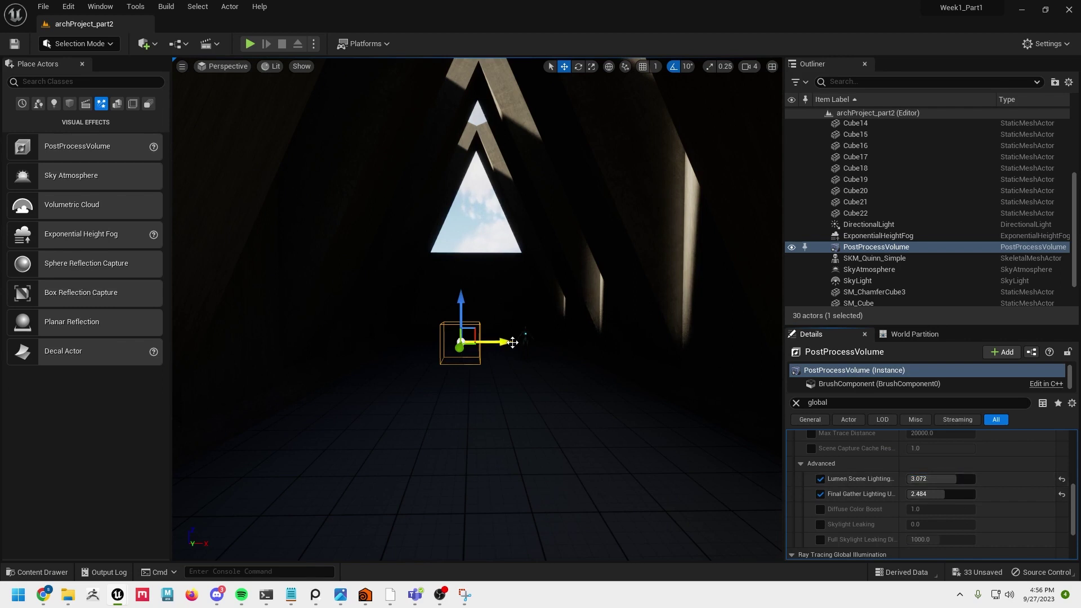
Step: Play the level and run the character through the dark hall to check the lighting, and stop the session
scroll(511, 376, up, 3)
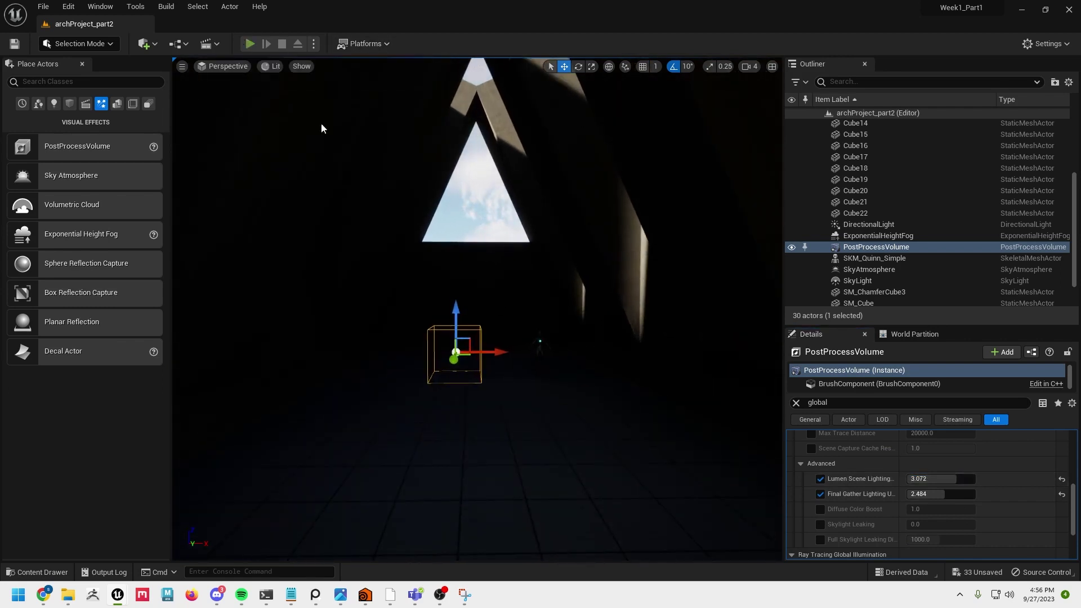
click(250, 43)
key(w)
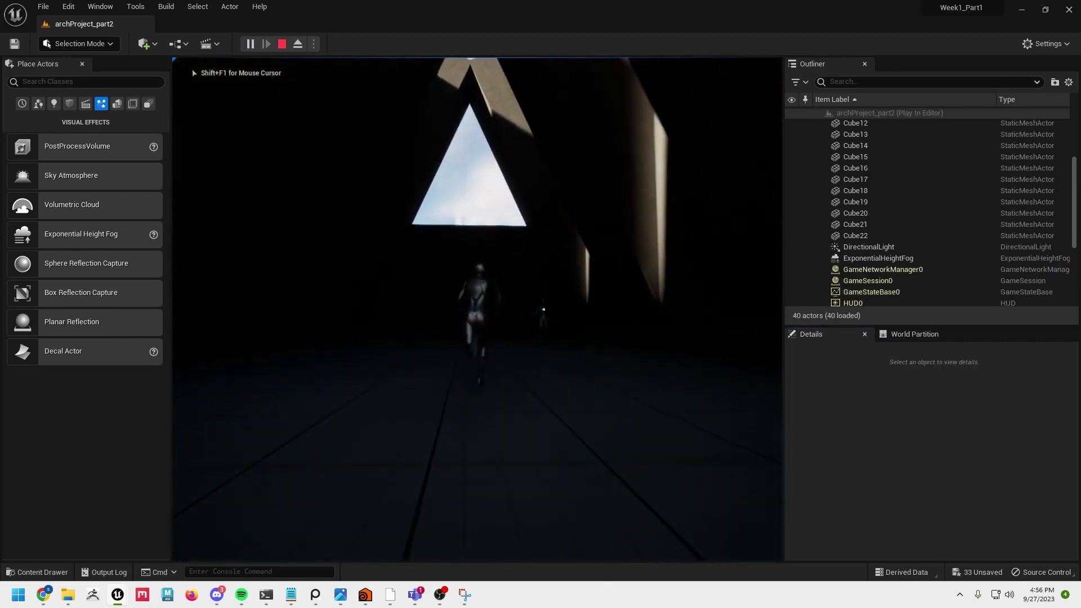
key(w)
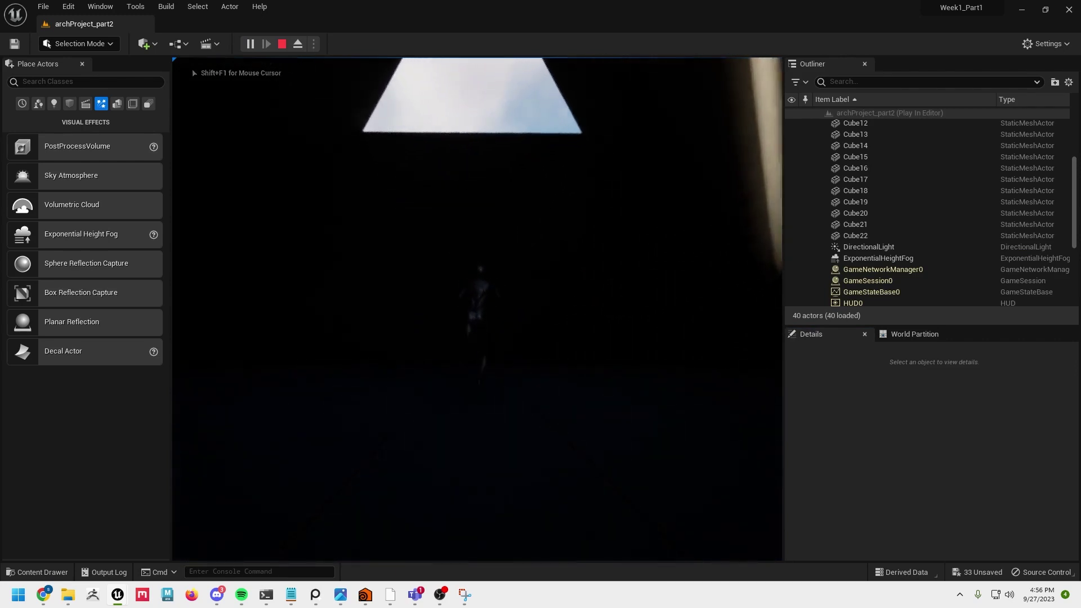
key(w)
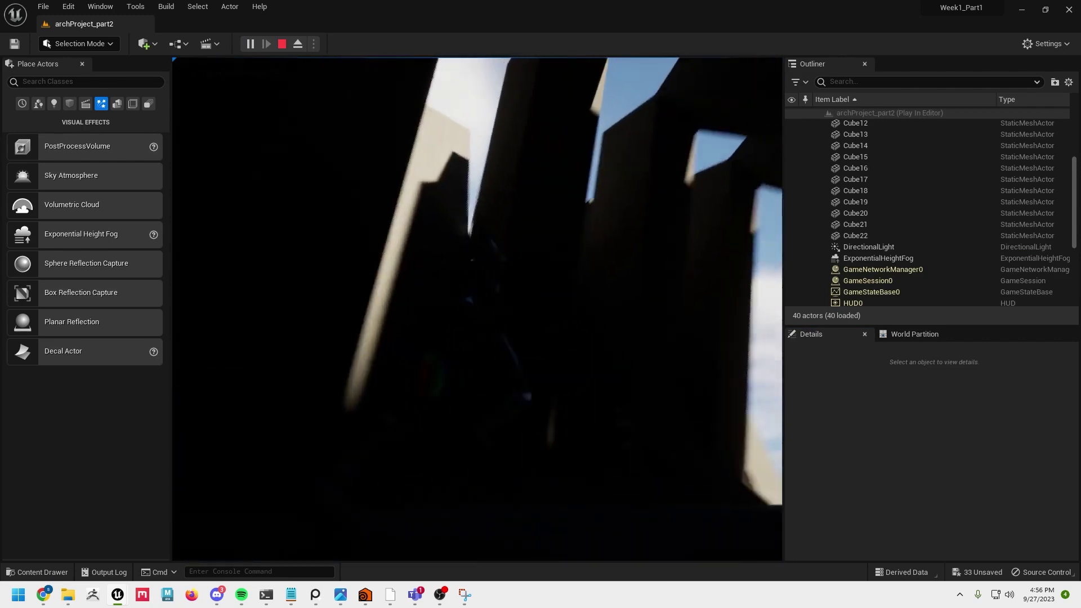
key(w)
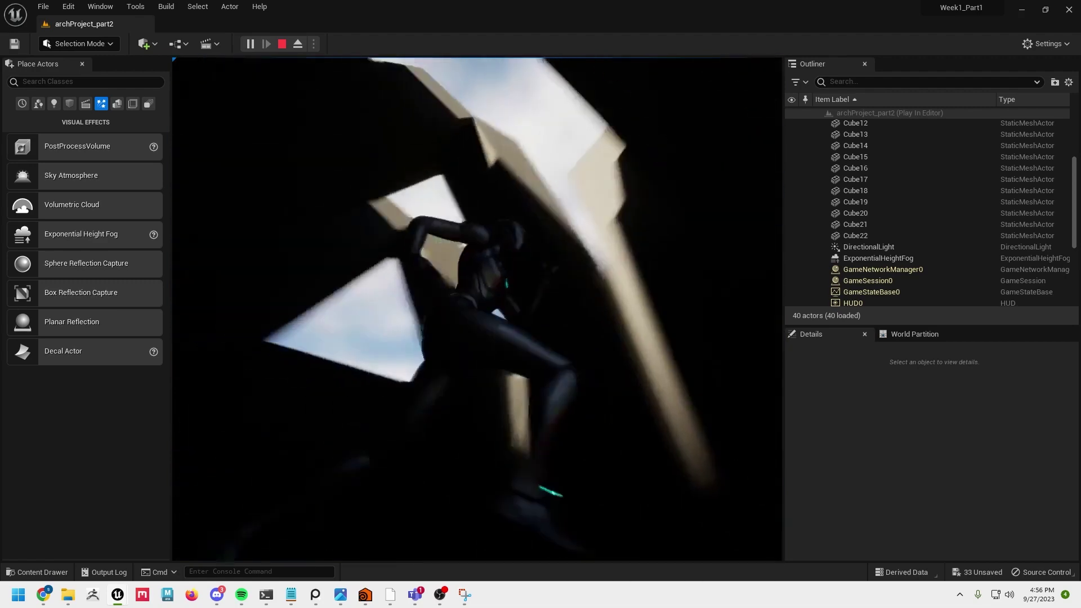
key(Escape)
Step: Raise the wall block Cube22 at the far end of the hall to leave an opening above the floor
click(461, 267)
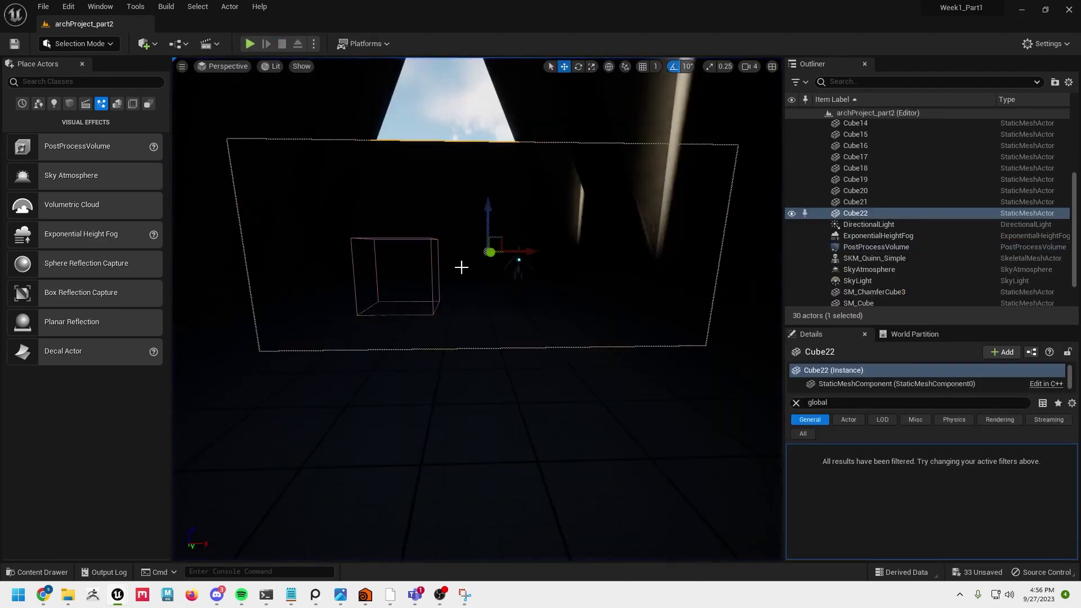
drag(462, 267, 529, 93)
scroll(539, 368, down, 3)
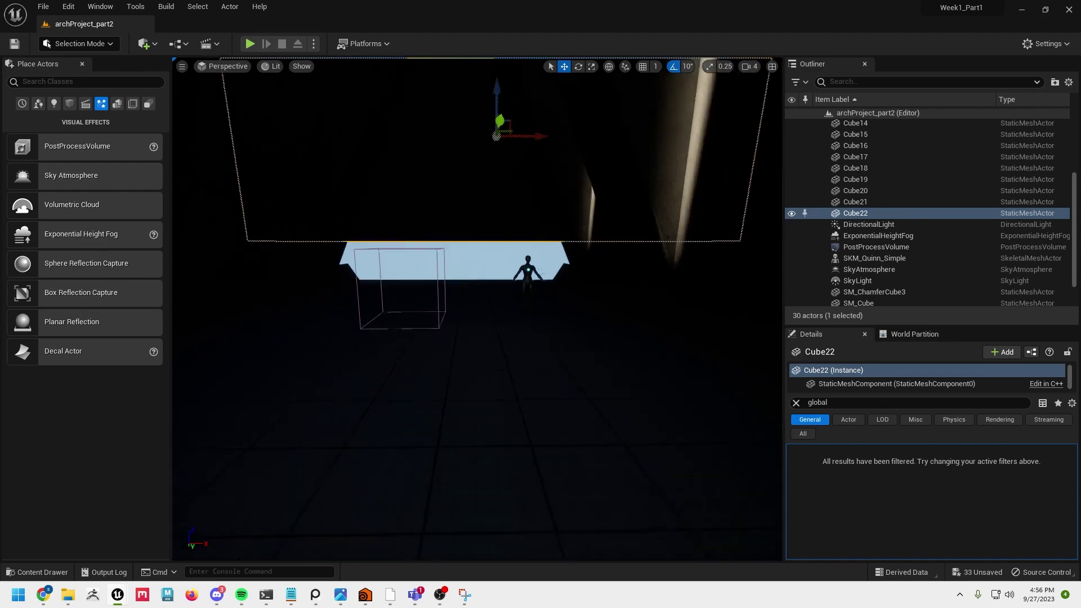
Step: Play the level again and run the character out of the hall into the sunlight, examining the interior from outside, and stop playing
click(250, 43)
key(w)
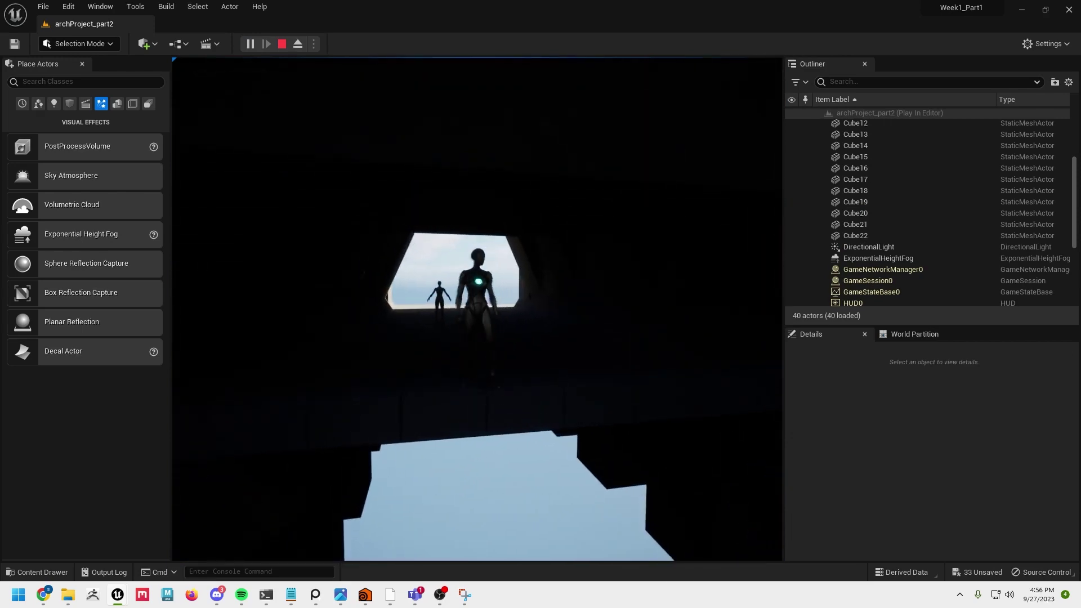
key(d)
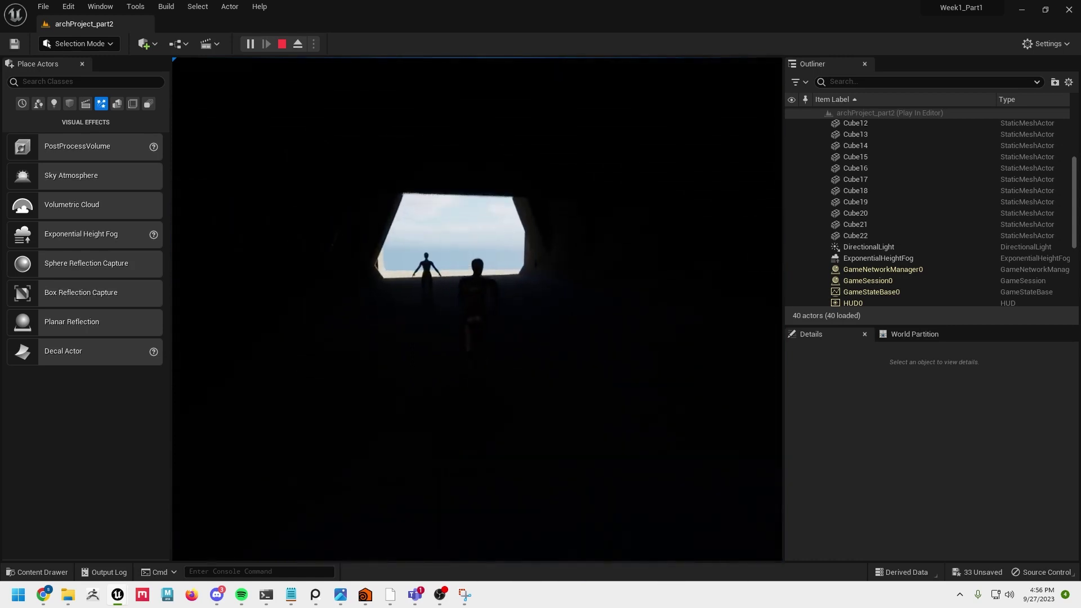
key(w)
key(w)
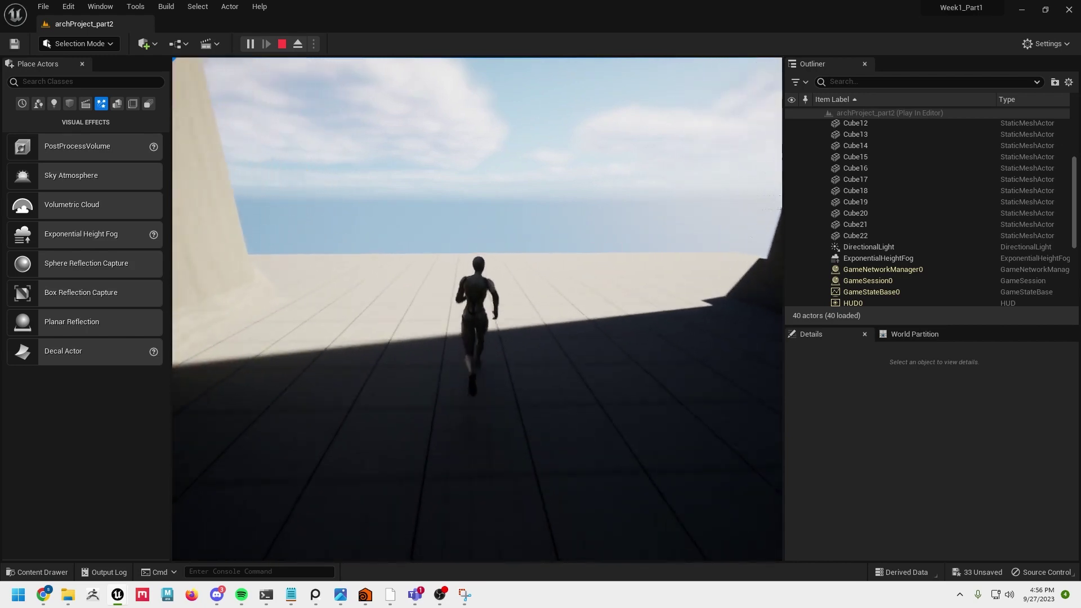
key(s)
key(w)
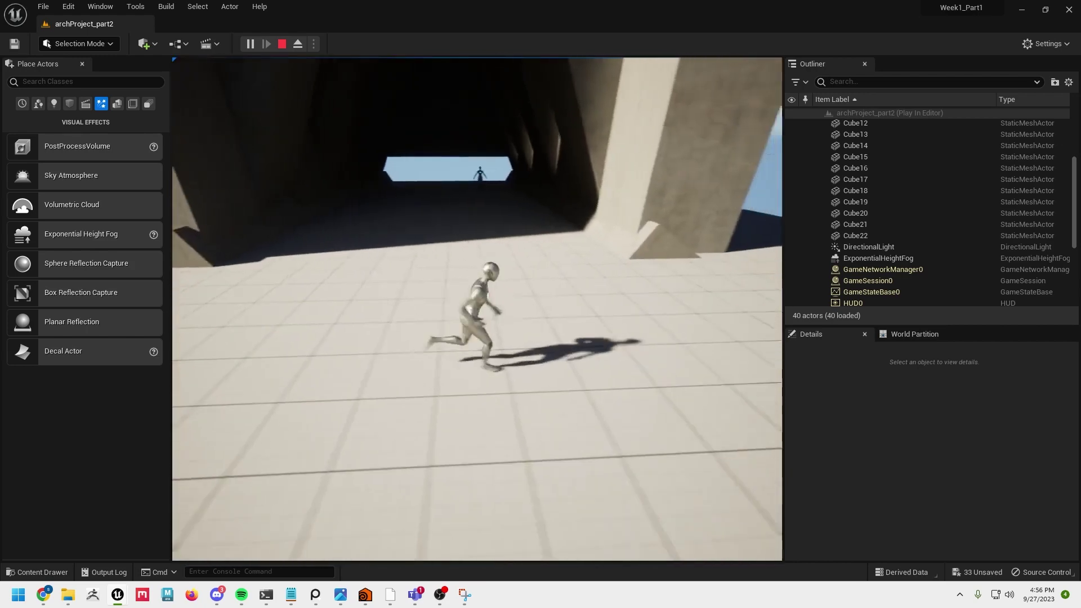
key(Escape)
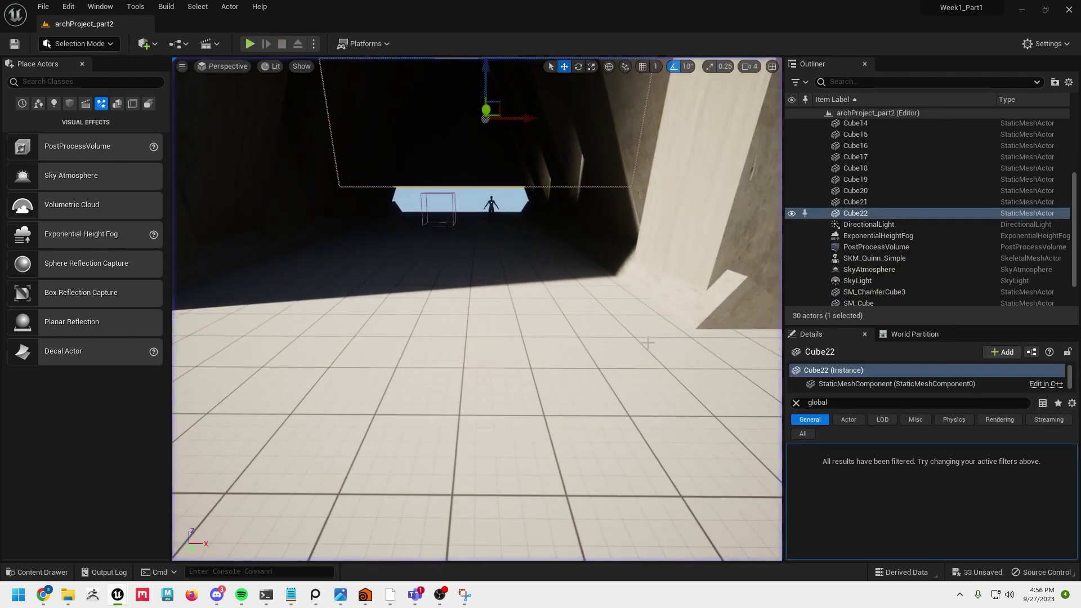
Step: Clear the property filter for the directional light and rotate it to about -203°, -72°, 7° so sunlight falls in bands across the hall
click(878, 225)
click(796, 402)
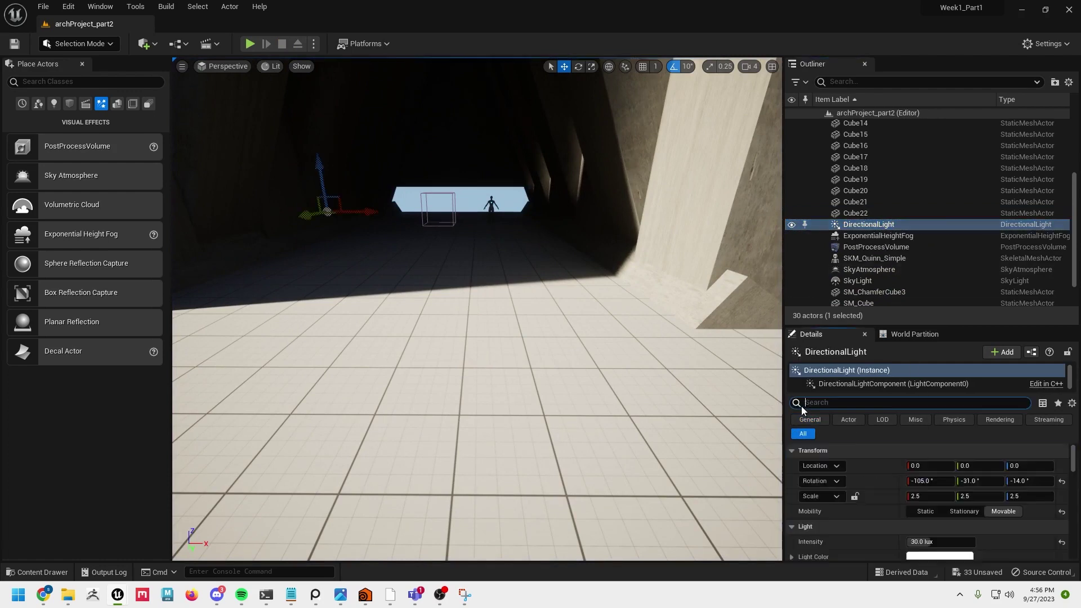
text(r)
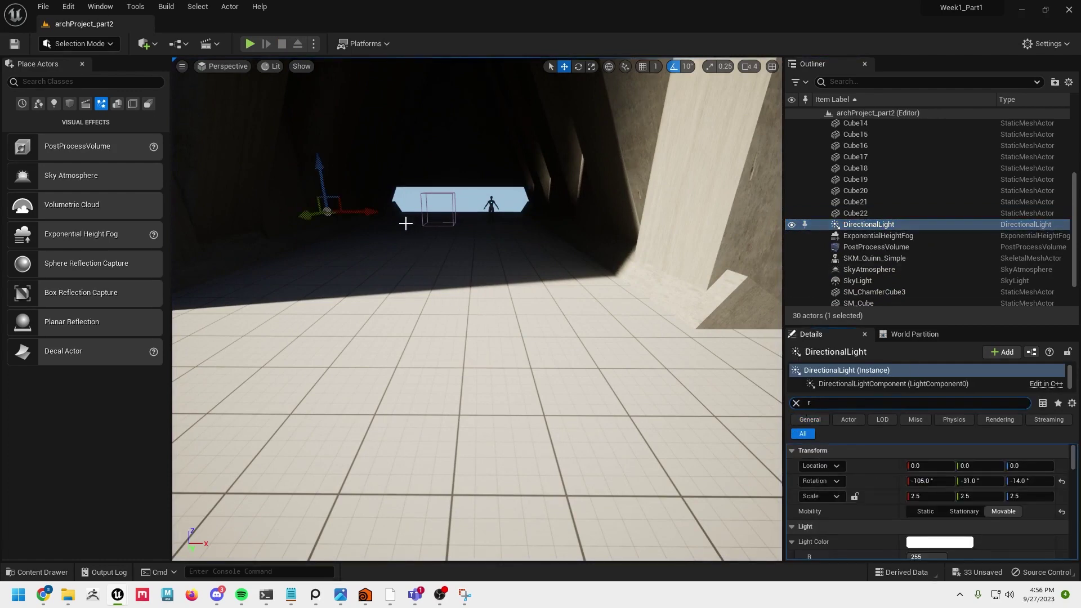
click(796, 403)
text(re)
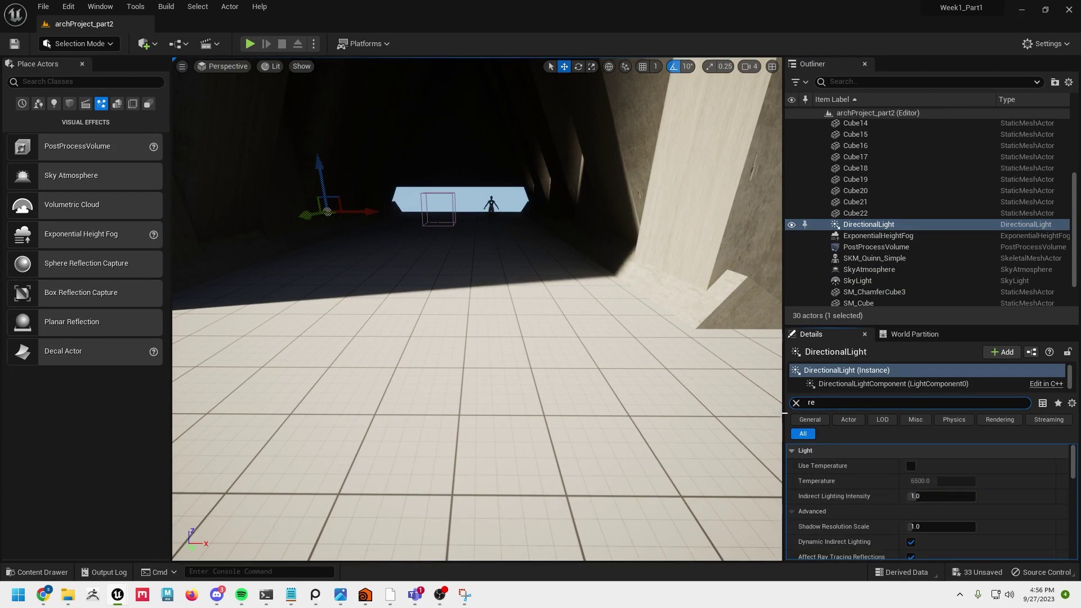
click(796, 403)
click(861, 227)
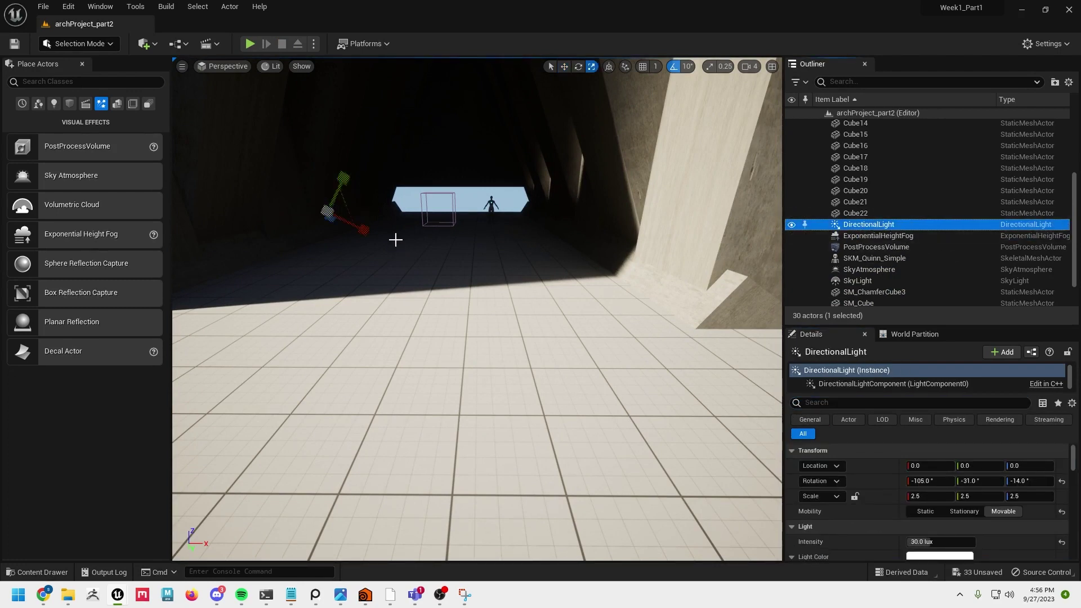
key(e)
drag(372, 170, 391, 211)
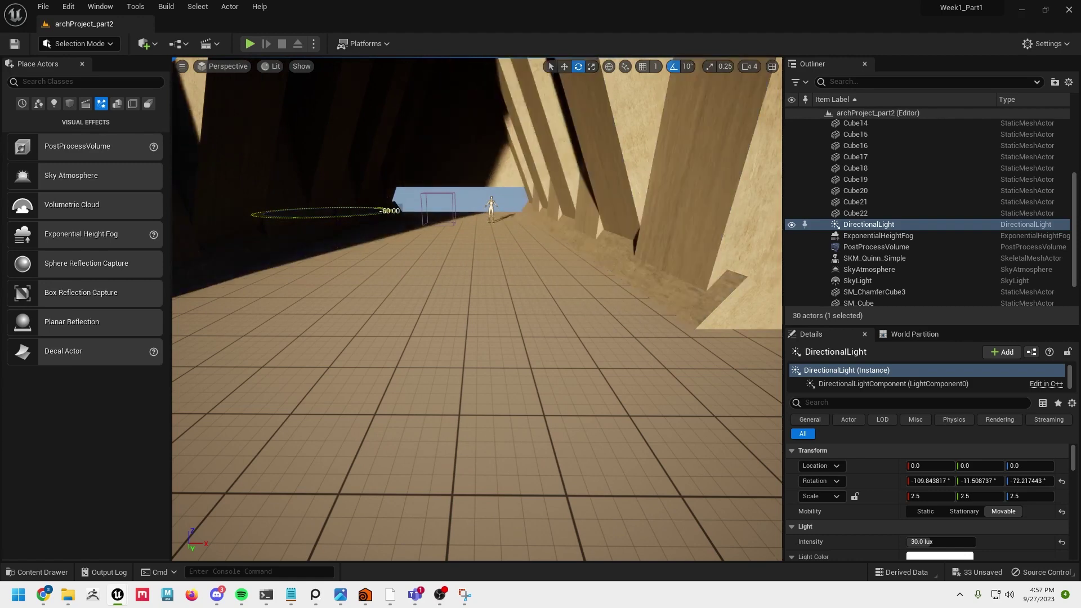
drag(317, 176, 352, 200)
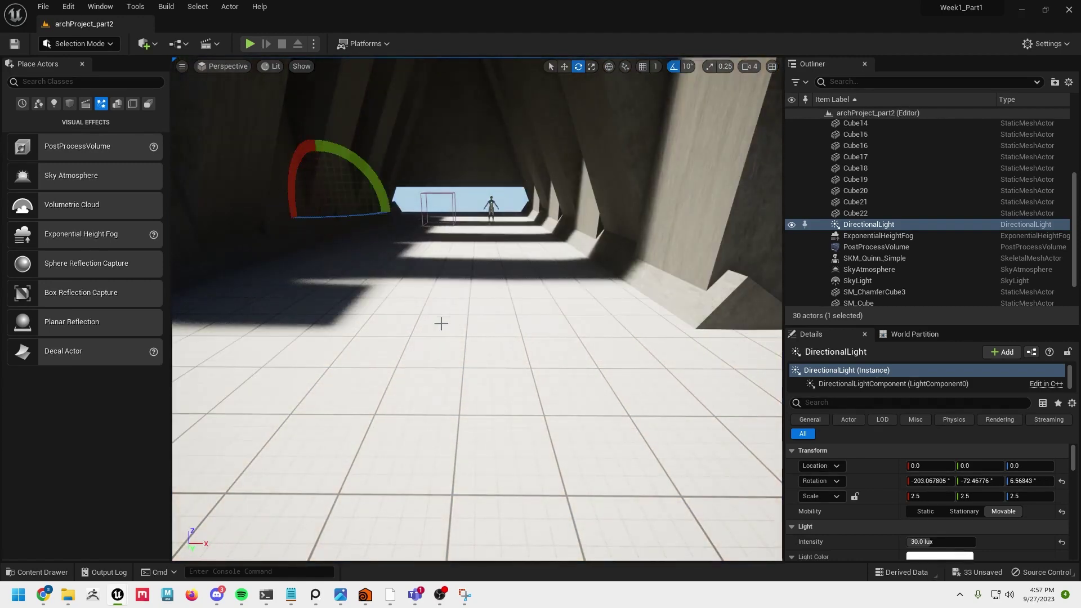
Step: Play the level, run the character through the banded sunlight in the hall to check the new light angle, and stop playing
right_drag(441, 324, 434, 302)
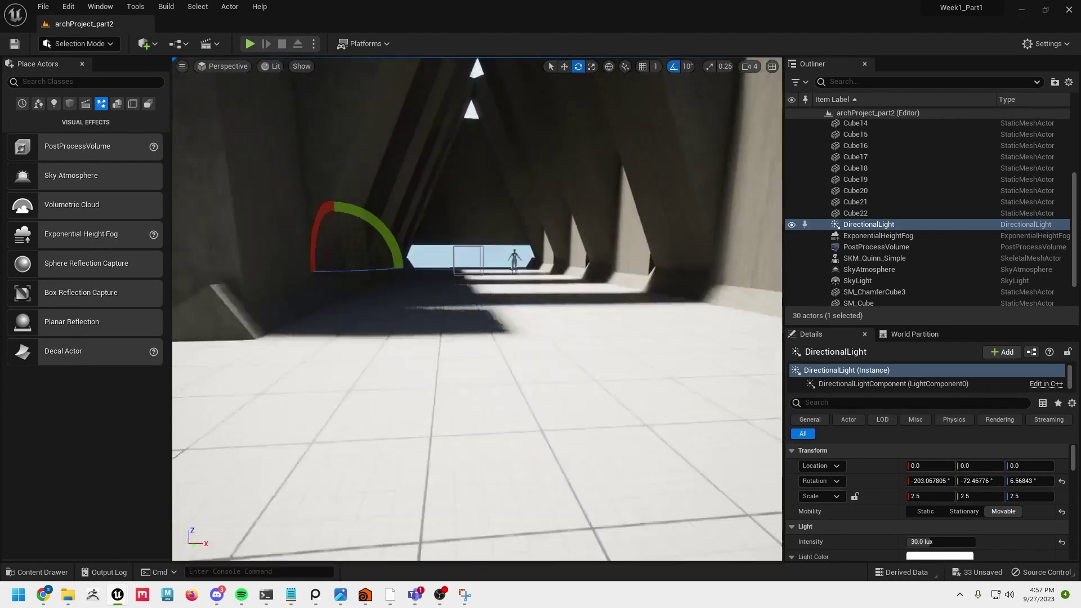
right_drag(493, 344, 533, 326)
click(250, 43)
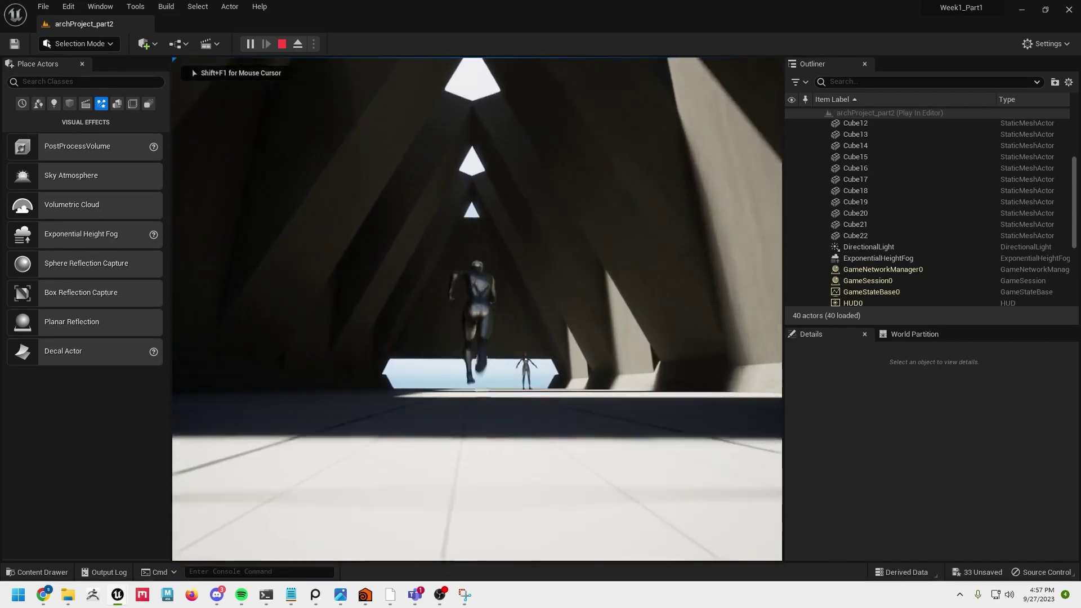
key(d)
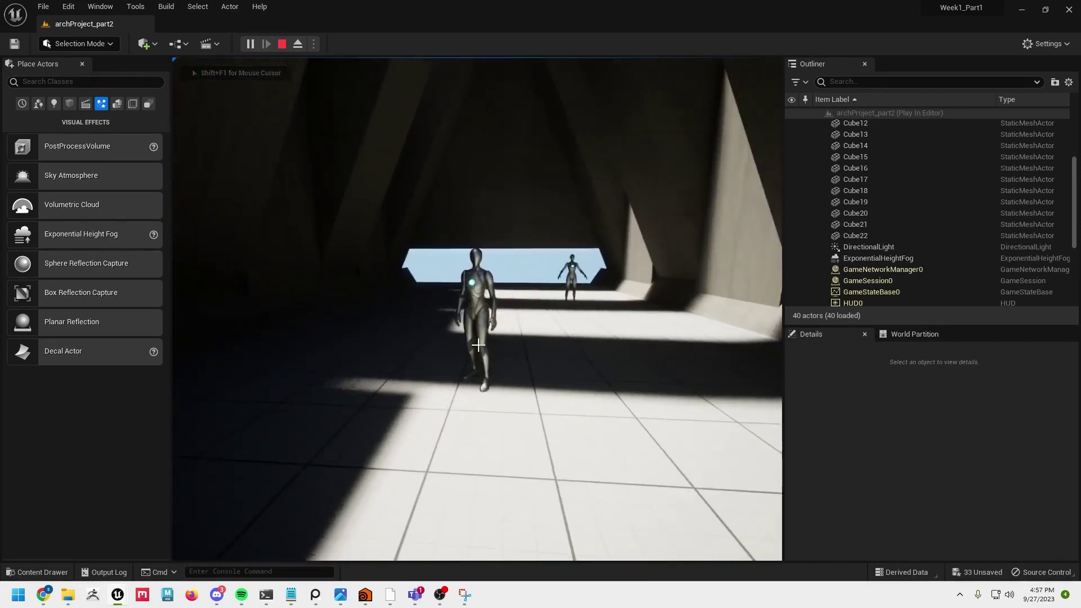
key(Escape)
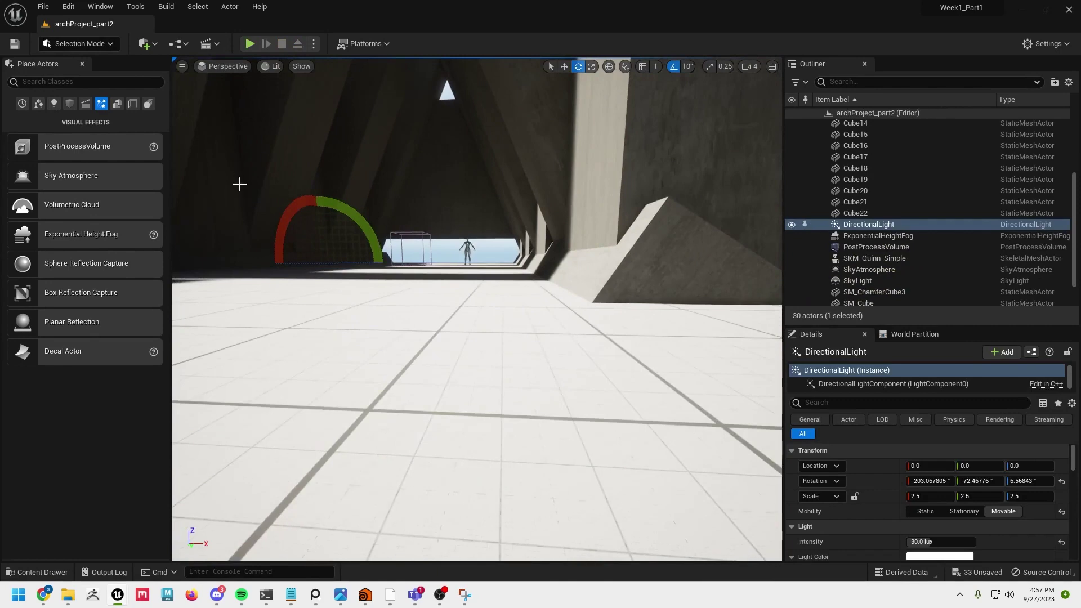
Step: Duplicate the slanted column Cube19 at the end of the hall
key(e)
mouse_move(240, 184)
right_down()
mouse_move(227, 171)
mouse_move(232, 194)
right_up()
key(s)
click(529, 321)
right_drag(529, 321, 563, 307)
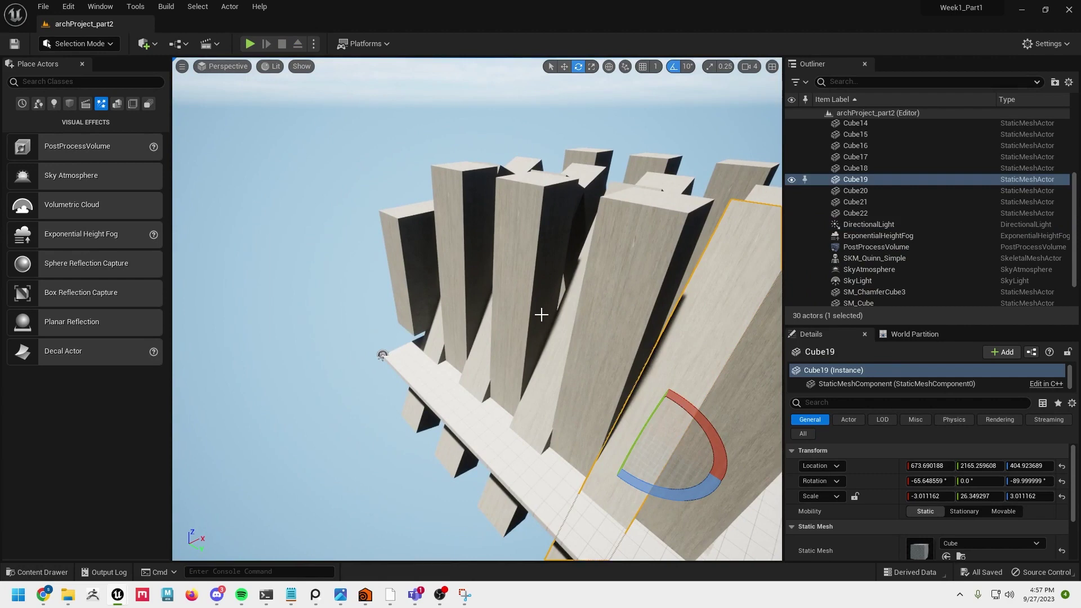
key(ctrl+d)
right_drag(680, 348, 668, 347)
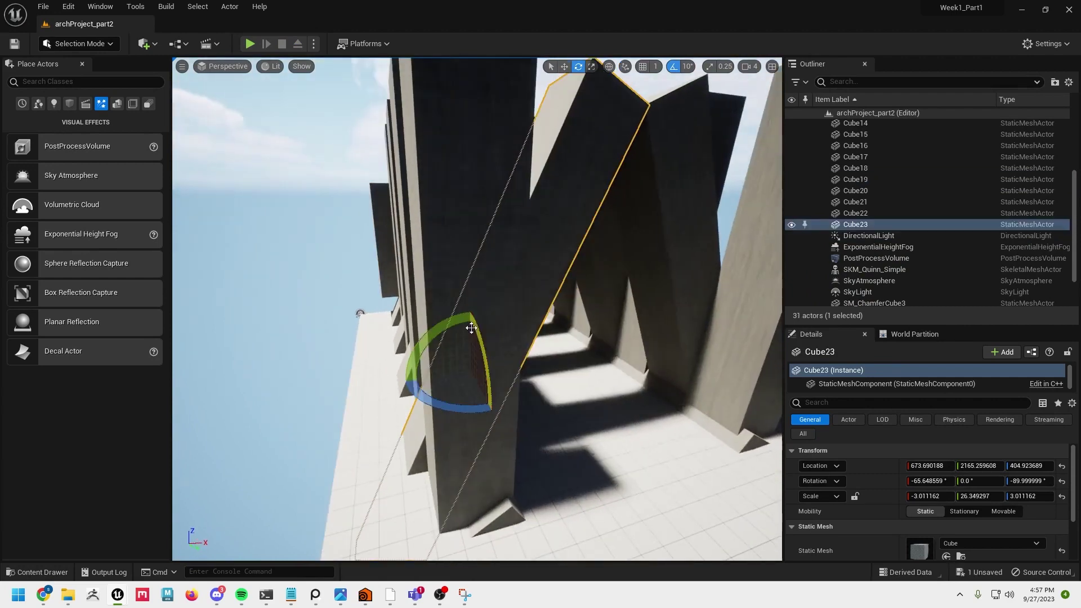
Step: Lay the duplicated column horizontally across the hall with rotation snapping off, setting its X and Y rotation to 0
drag(471, 328, 501, 410)
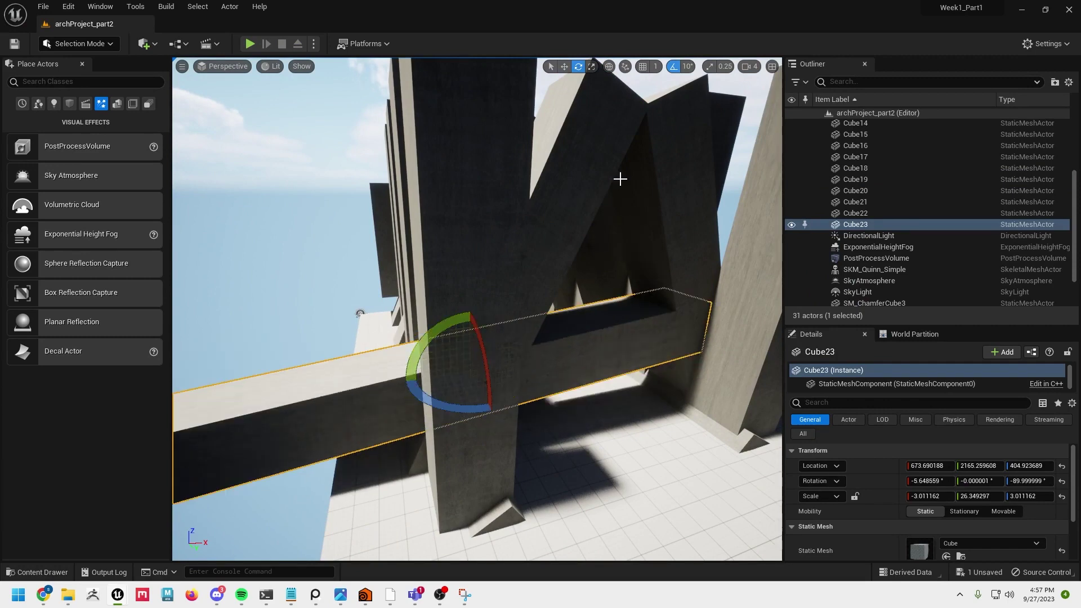
click(676, 69)
drag(431, 338, 787, 426)
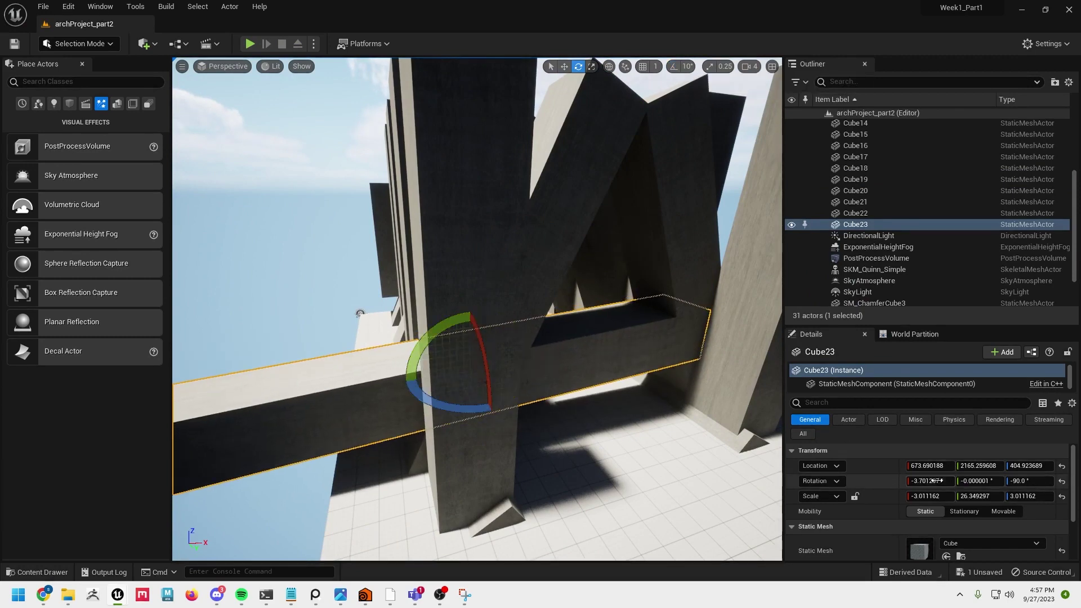
text(0)
key(Tab)
text(0)
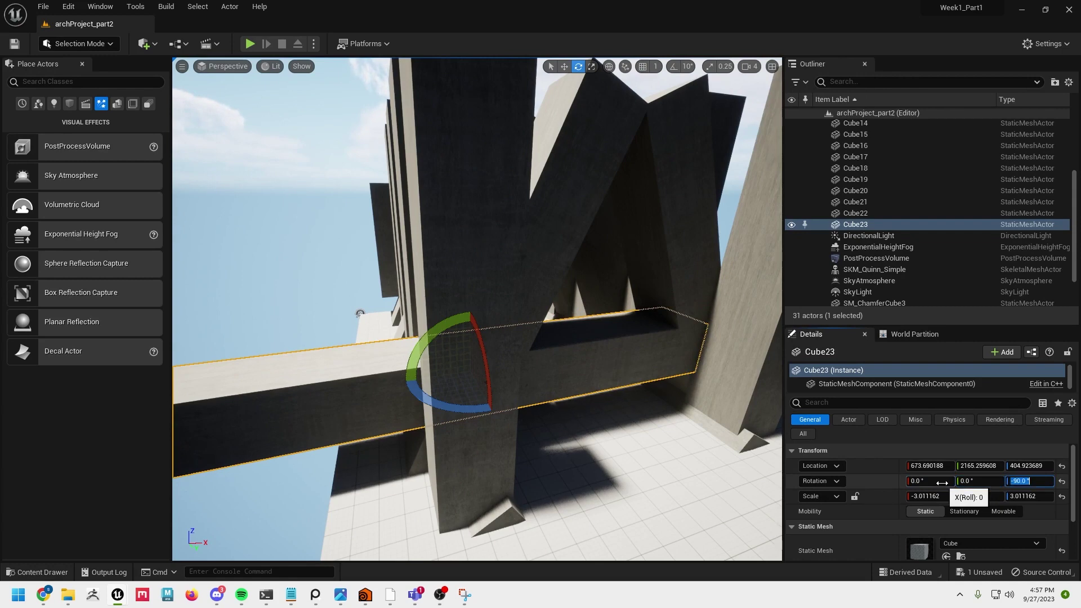
Step: Raise the horizontal beam between the slanted columns to about 885 on Z
alt+drag(493, 339, 422, 338)
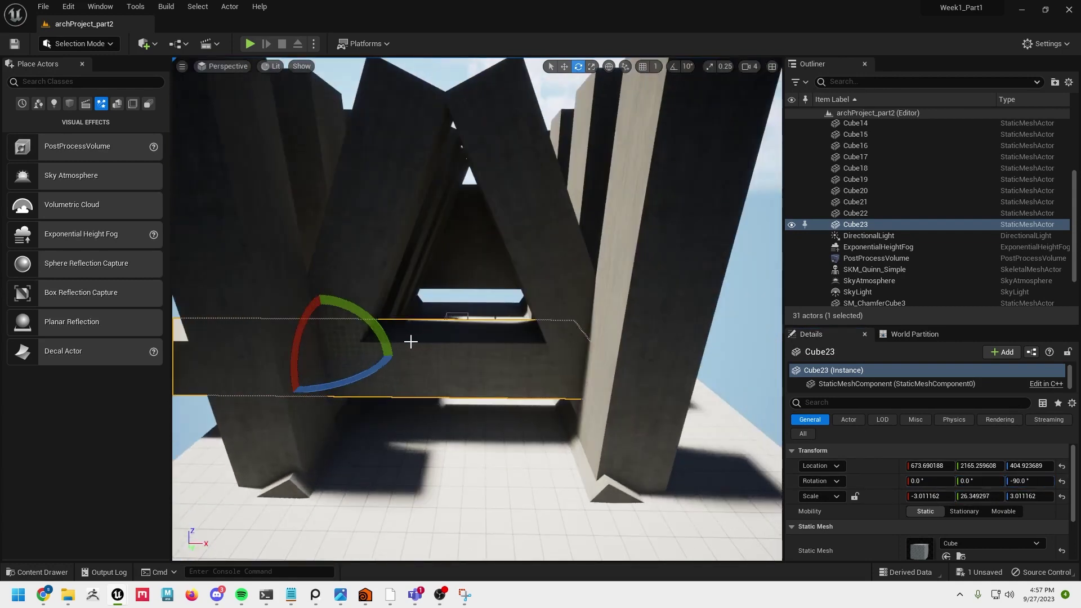
key(w)
drag(333, 321, 338, 225)
Step: Thin the horizontal beam's cross-section to a scale of about 2.02 and slide it along the hall to about 1865 on Y
key(r)
right_drag(405, 249, 394, 265)
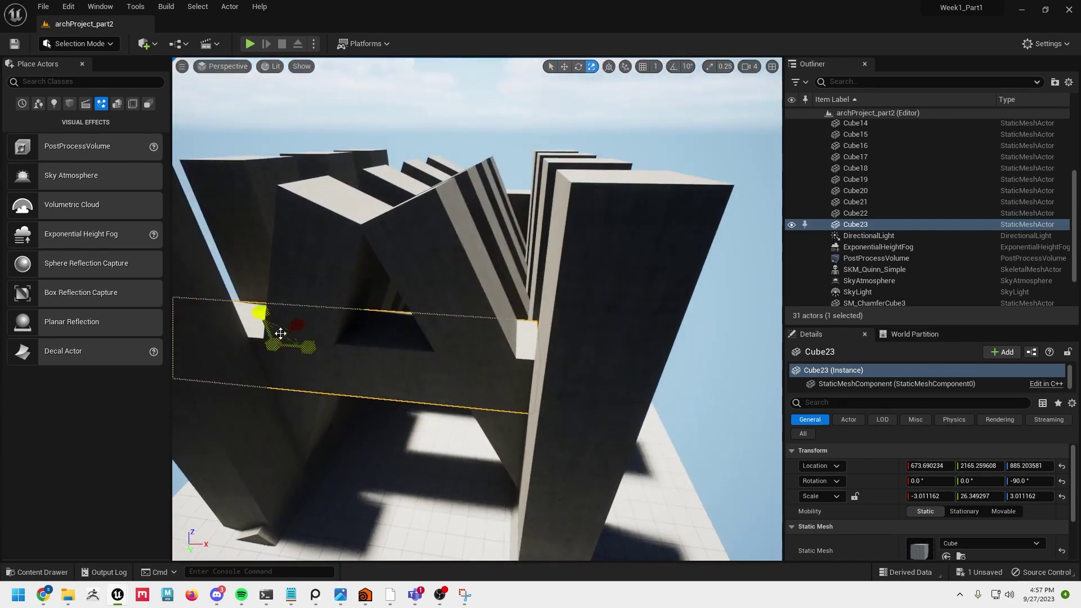
mouse_move(309, 320)
mouse_down()
mouse_move(293, 340)
mouse_move(284, 334)
mouse_move(330, 325)
mouse_up()
right_drag(331, 325, 385, 356)
right_drag(615, 326, 636, 310)
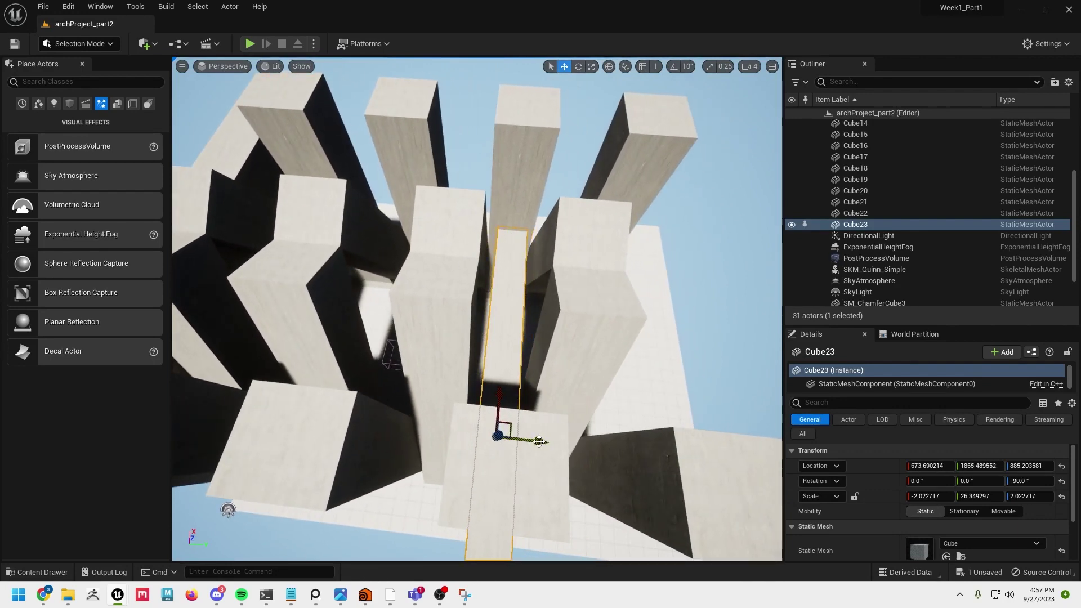
Step: Duplicate the crossbeam along the hall, placing the copy in a further column gap at about 649 on Y
alt+shift+drag(539, 441, 453, 442)
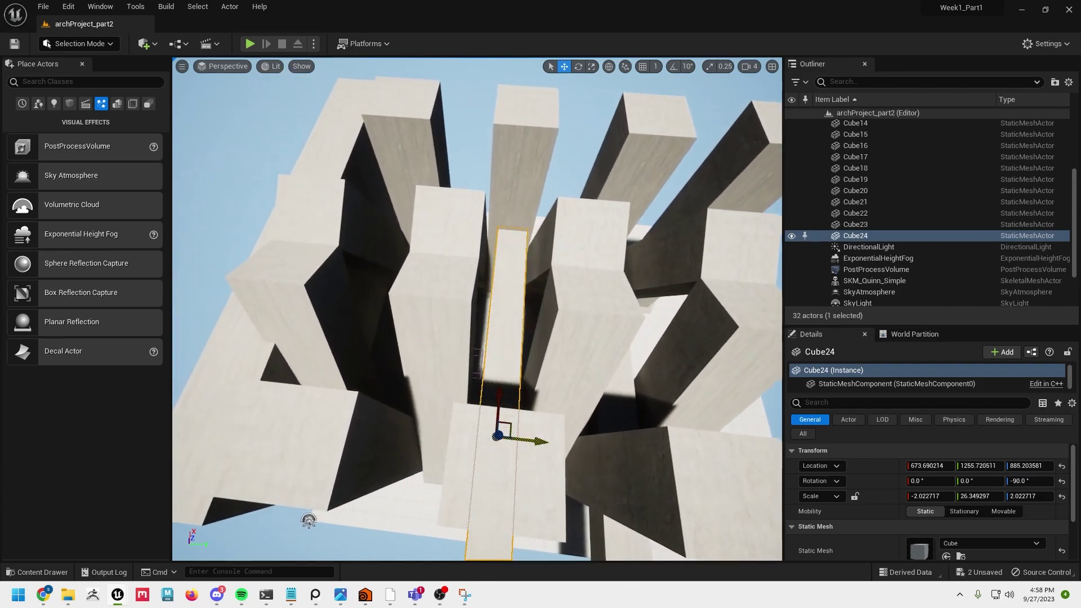
alt+shift+drag(309, 520, 383, 530)
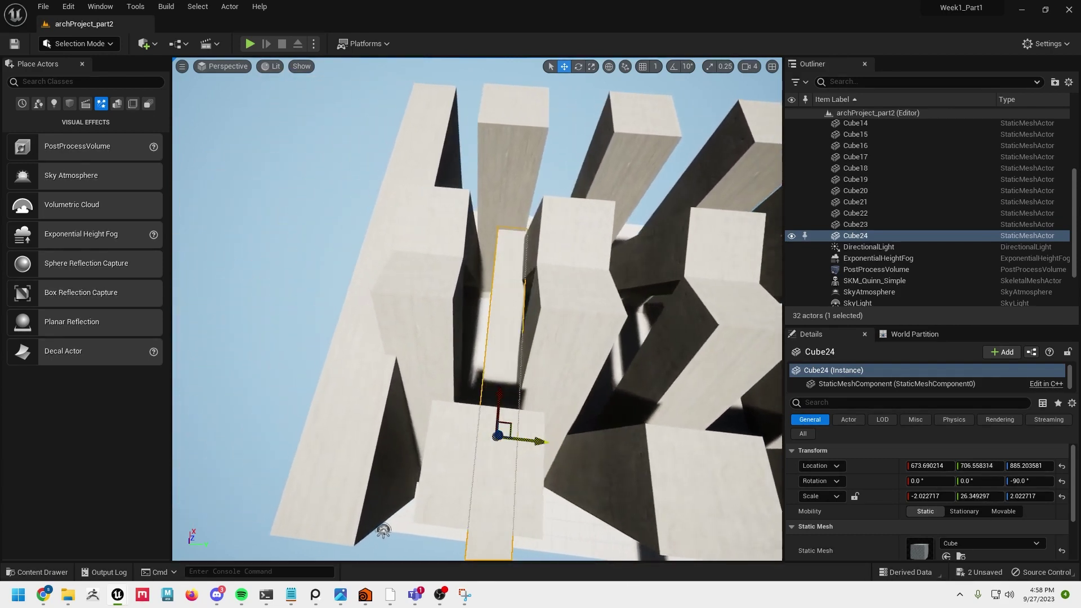
alt+shift+drag(541, 442, 409, 329)
alt+drag(346, 304, 251, 417)
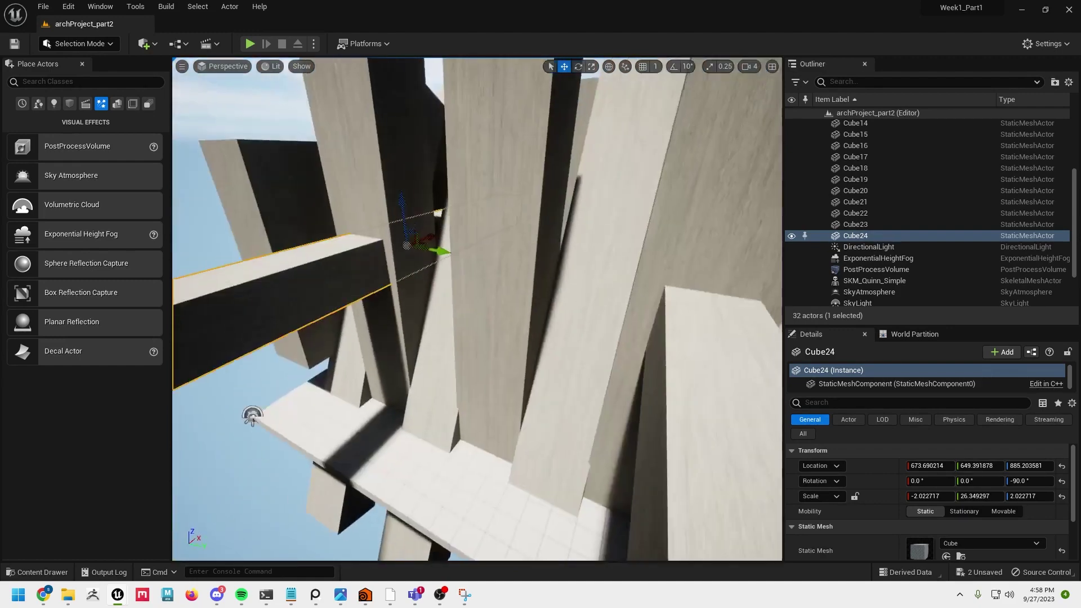
Step: Copy the second crossbeam up to about 1439 on Z and rotate the copy 90° with angle snapping on so it runs lengthwise
alt+drag(402, 204, 390, 72)
alt+drag(495, 173, 557, 281)
key(e)
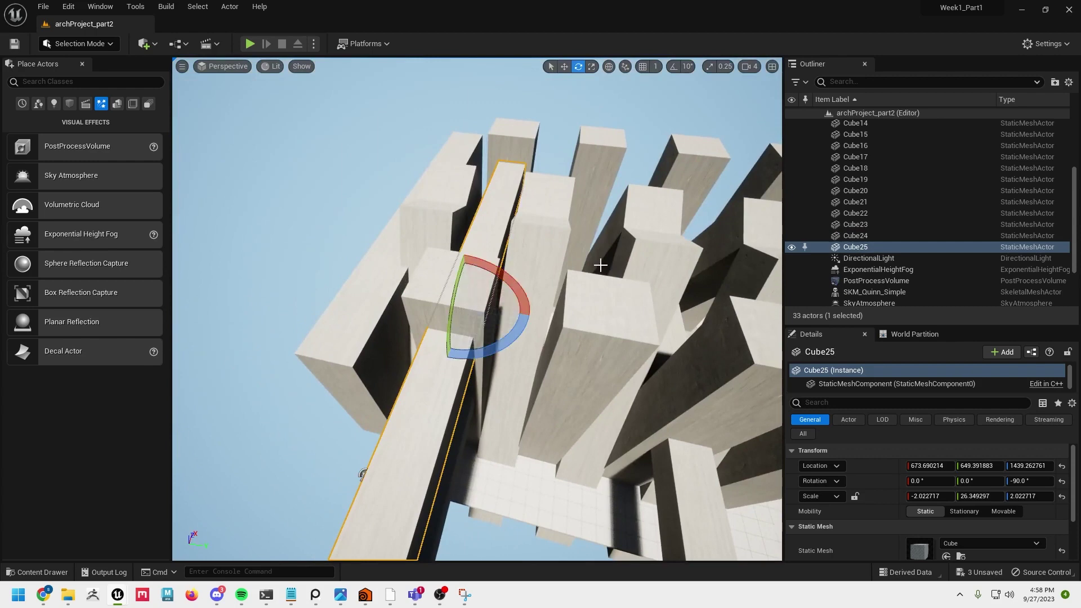
click(673, 66)
drag(483, 358, 388, 294)
Step: Position the lengthwise beam over the hall's ridge at about X 1360, Y 1051, Z 1436
key(w)
drag(483, 289, 536, 202)
right_drag(583, 304, 558, 316)
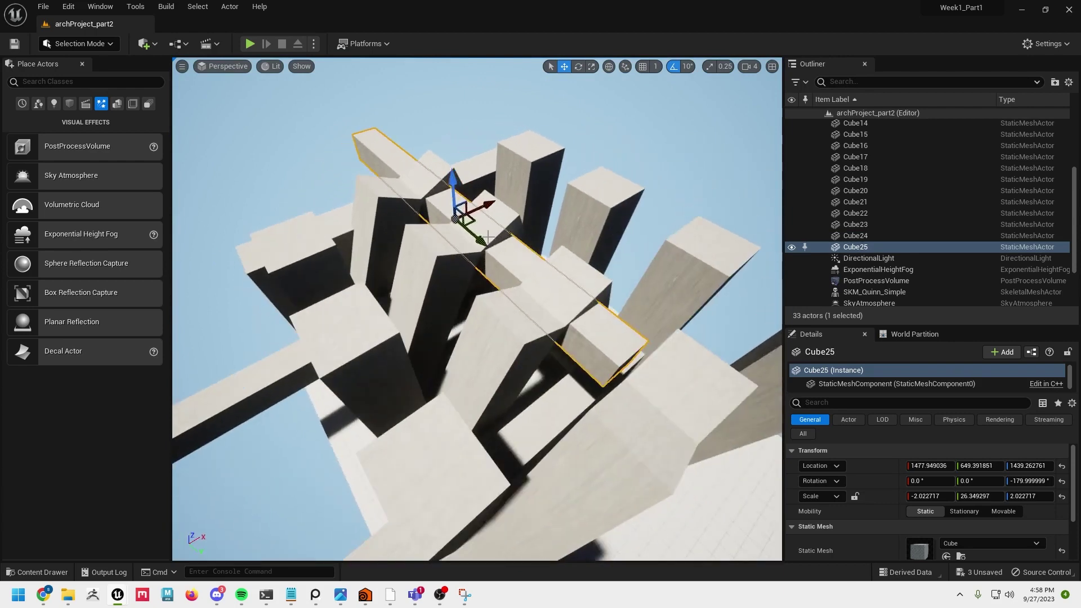
drag(482, 241, 525, 268)
alt+drag(555, 348, 547, 354)
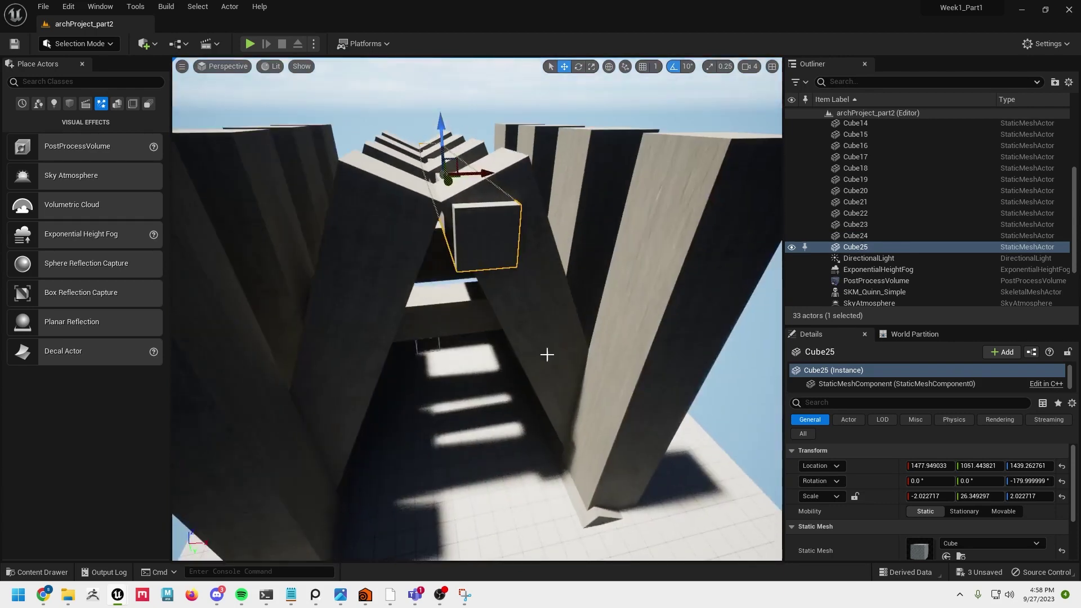
right_drag(546, 355, 542, 290)
drag(501, 195, 483, 204)
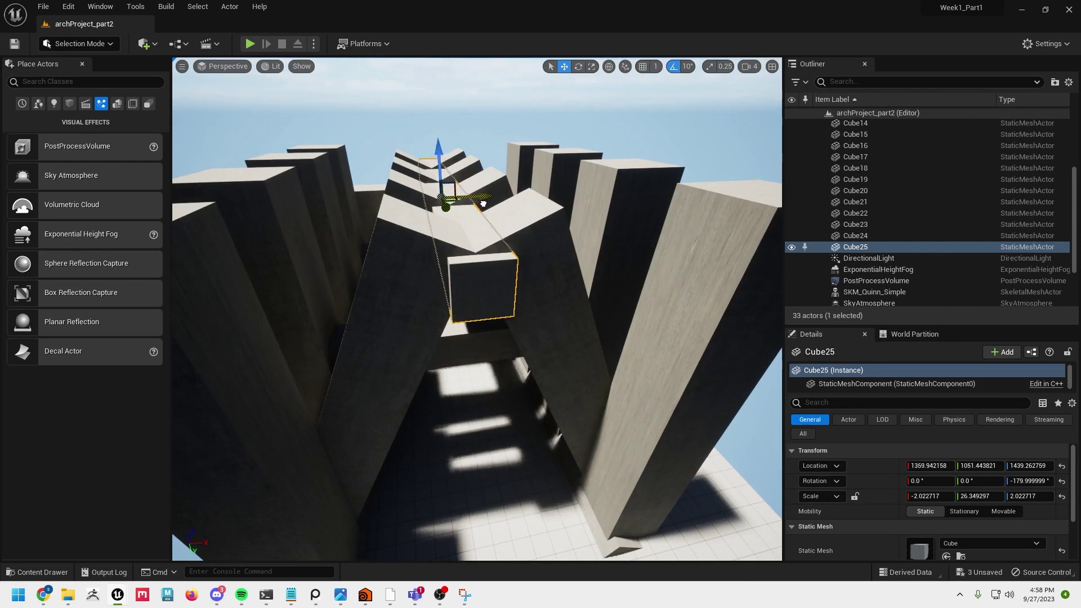
drag(439, 144, 437, 149)
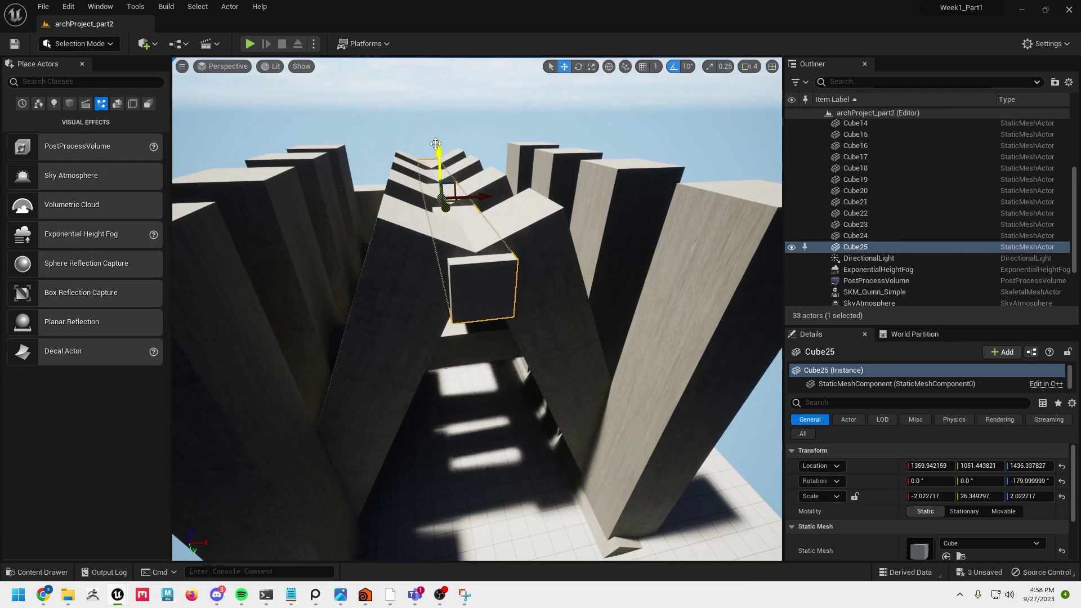
Step: Reshape the lengthwise ridge beam into a thin, tall fin with an X scale of about -0.3 and a Z scale of about 5.53
key(r)
drag(391, 205, 417, 203)
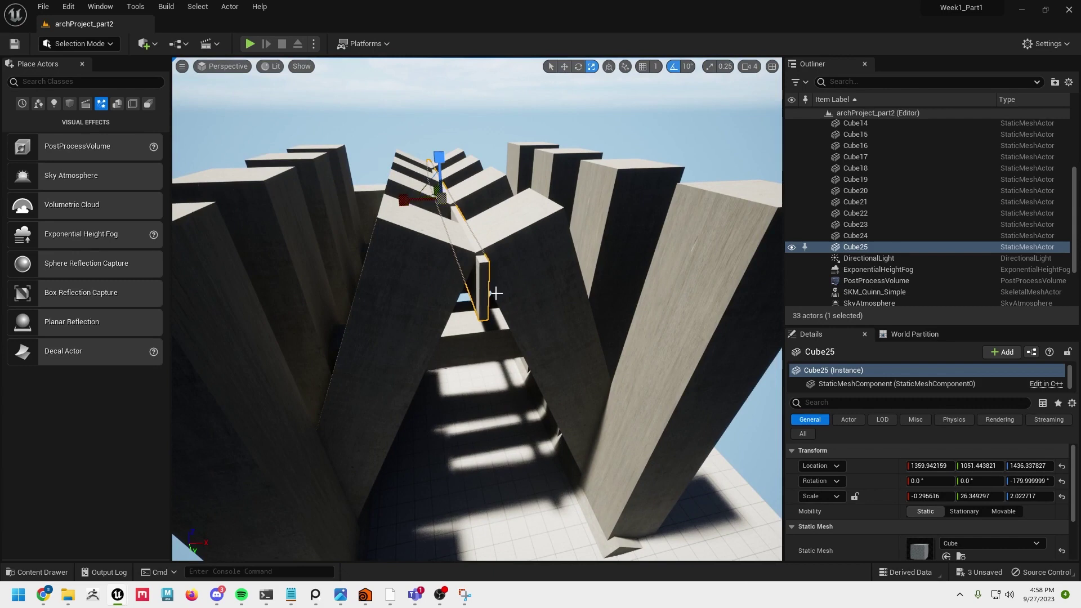
right_drag(496, 293, 496, 259)
key(q)
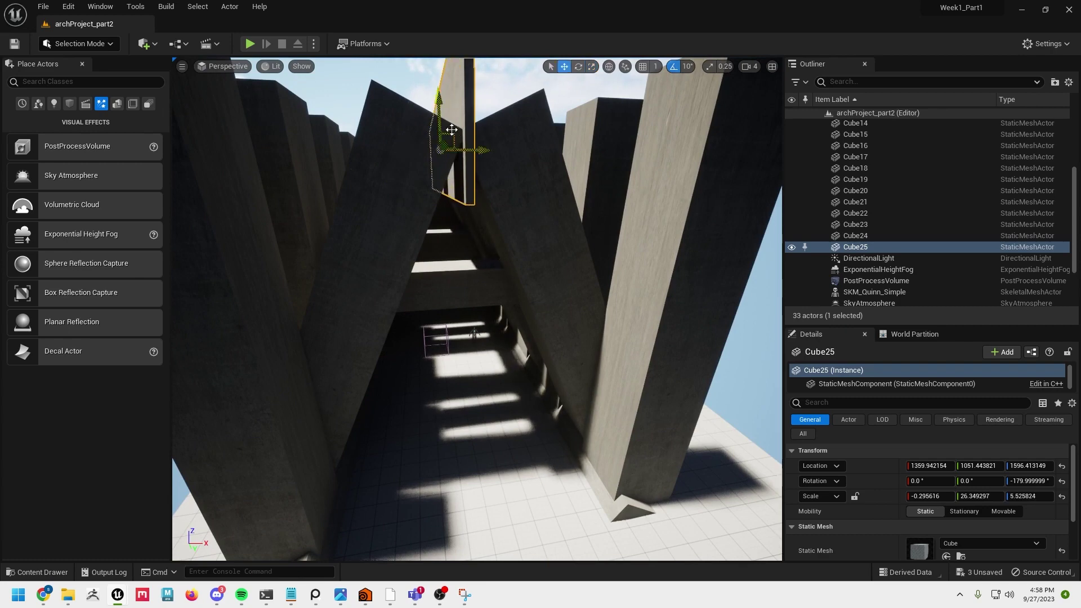
Step: Lower the ridge fin to about 1214 on Z and shorten its Y scale to about 25.94
drag(443, 169, 443, 173)
alt+drag(514, 270, 556, 274)
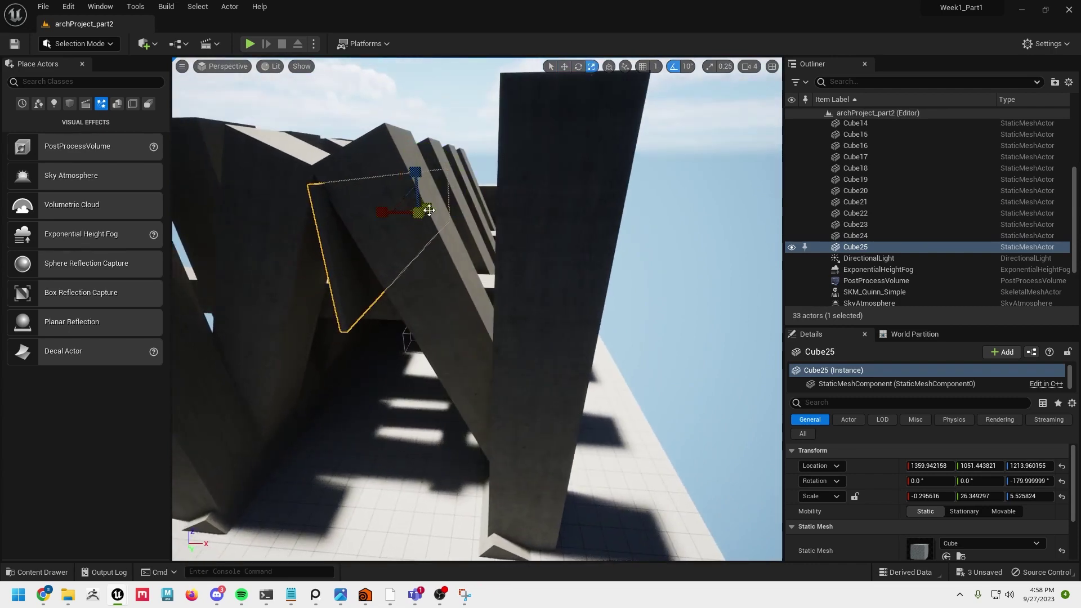
right_drag(463, 322, 428, 294)
Step: Play the level and run the character through the hall and back, examining the light and shadows around the new beams, and stop playing
key(alt+p)
key(w)
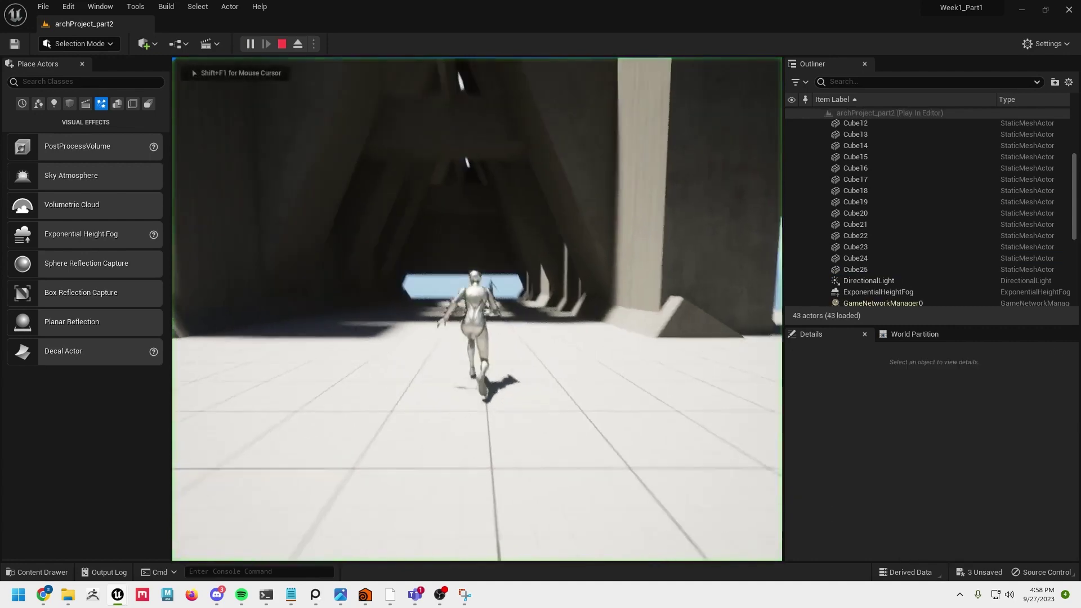
key(w)
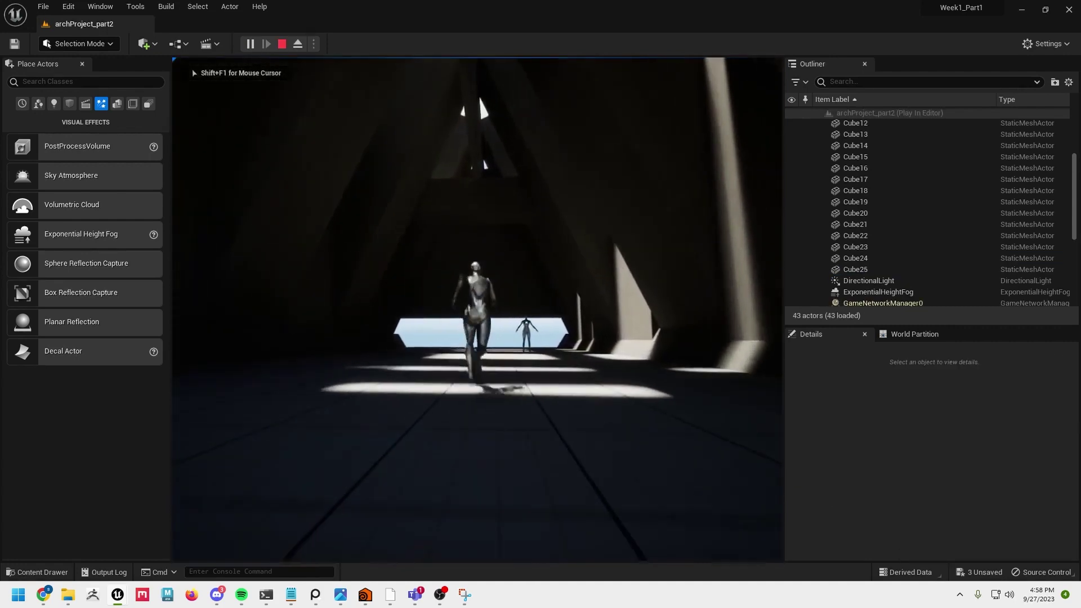
key(s)
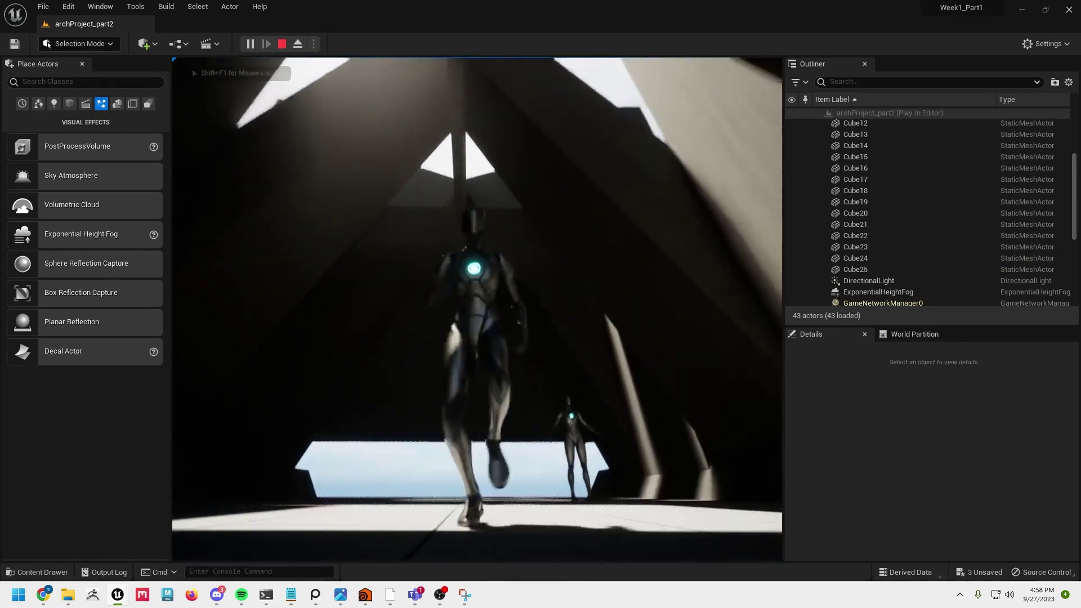
key(d)
key(w)
key(w)
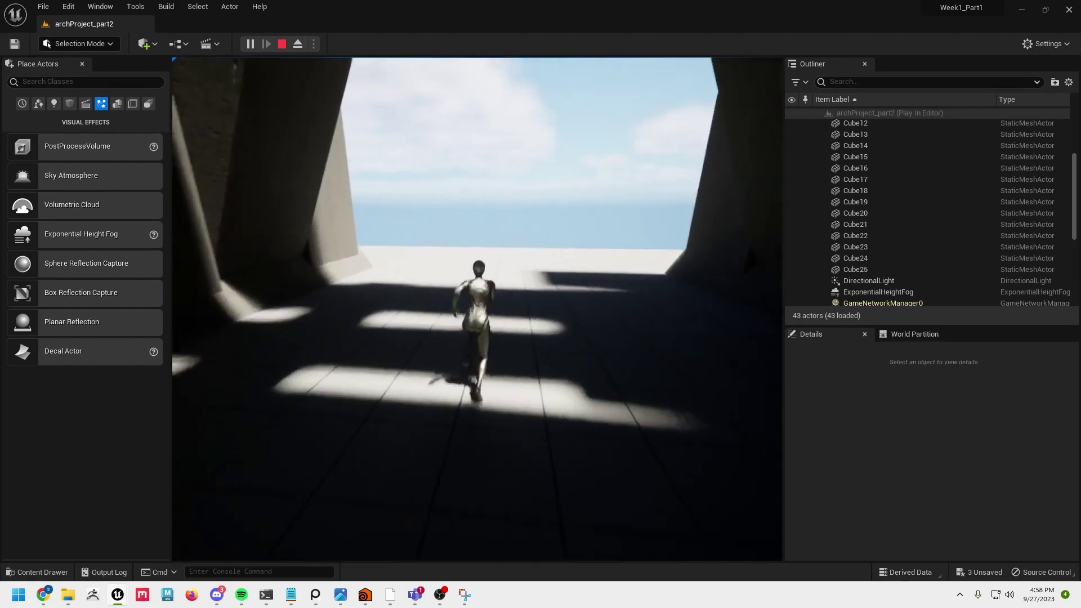
key(s)
key(d)
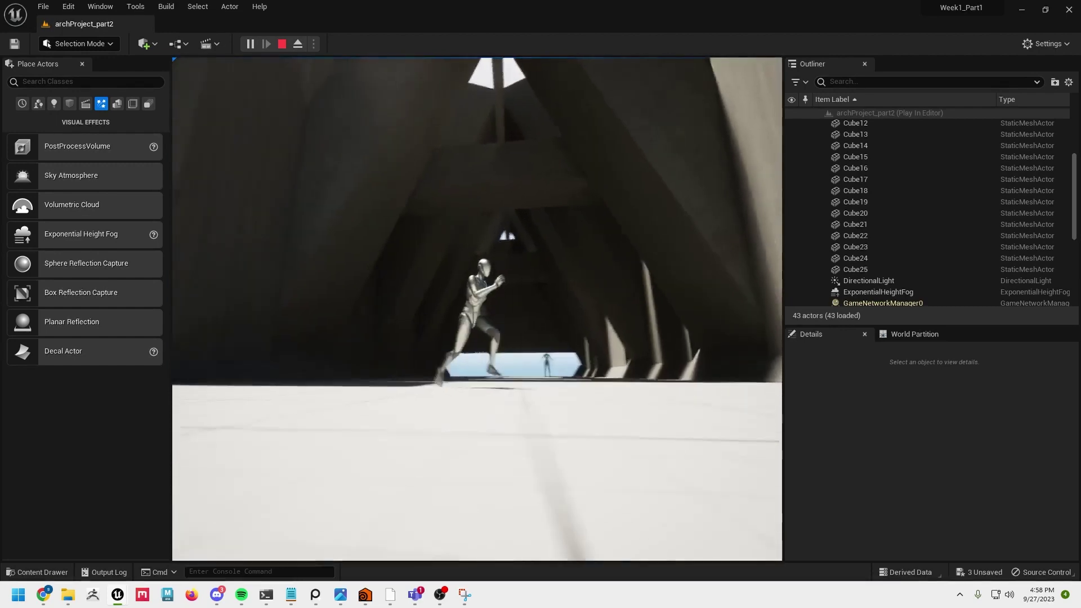
key(w)
key(Escape)
Step: Undo the recent move and scale changes made to the lengthwise ridge beam
alt+drag(392, 292, 393, 337)
key(f)
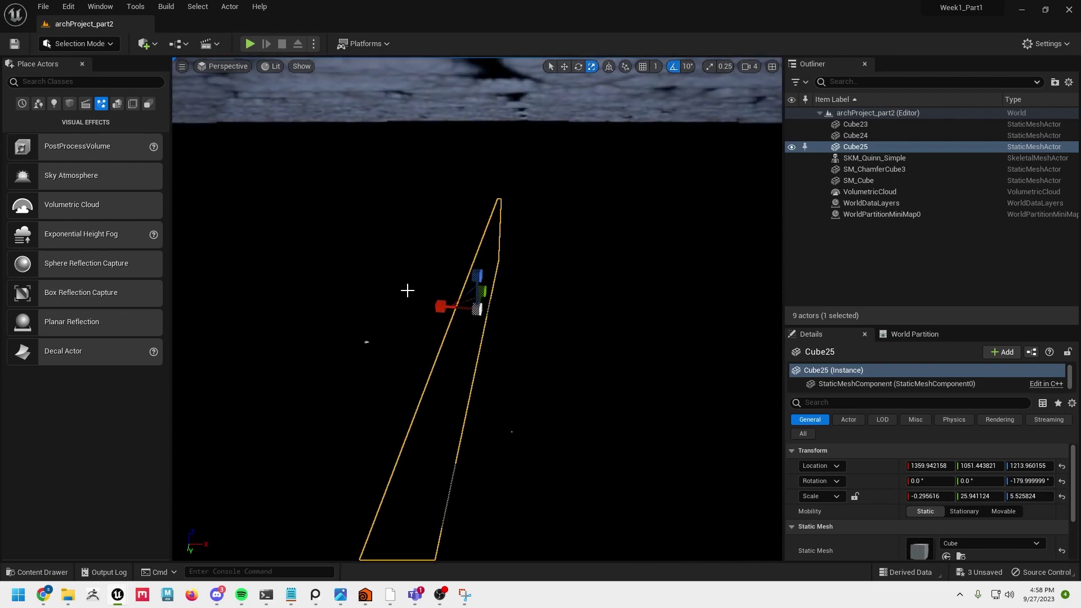
mouse_move(405, 291)
alt+mouse_down()
mouse_move(407, 263)
mouse_move(430, 229)
mouse_move(540, 164)
mouse_move(418, 295)
alt+mouse_up()
key(ctrl+z)
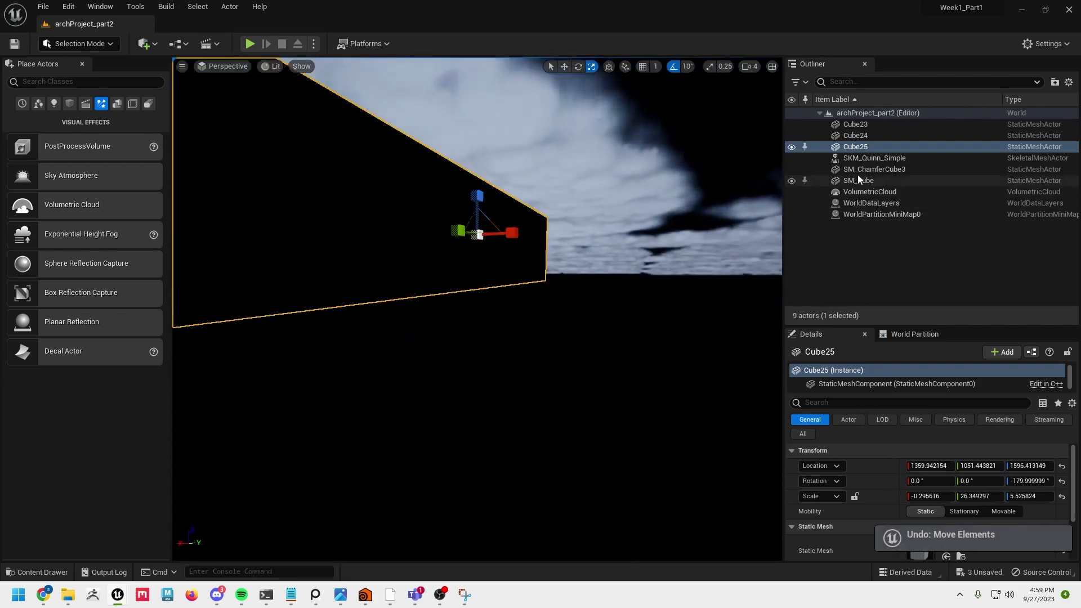
key(ctrl+z)
key(ctrl+z)
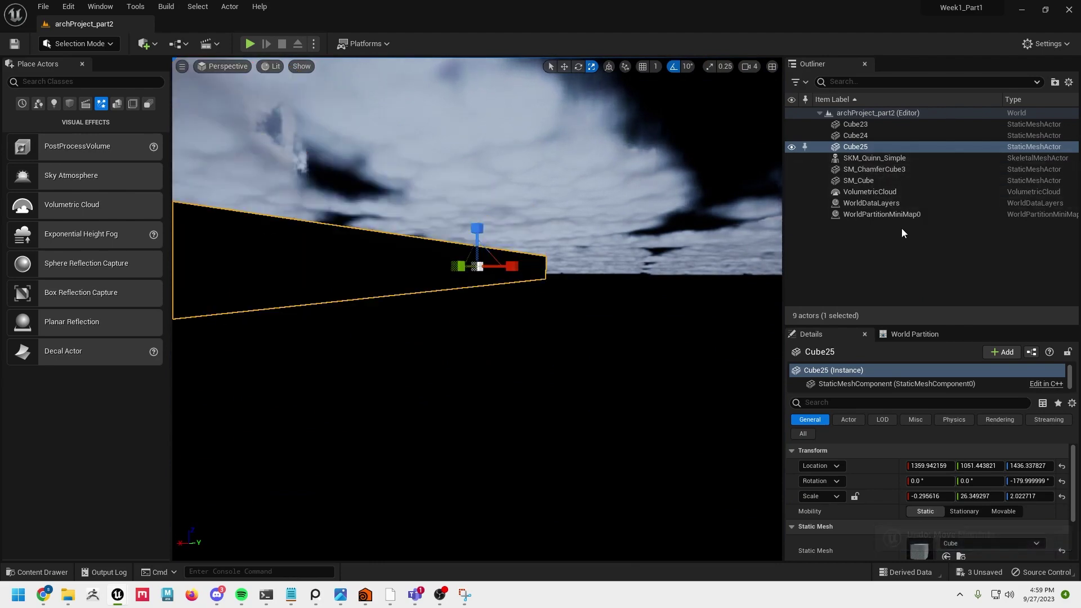
key(ctrl+z)
key(ctrl+z)
key(ctrl+z)
Step: Frame the SM_Cube floor slab and examine the area around it for the hall's geometry
alt+drag(636, 208, 321, 209)
middle_drag(612, 219, 563, 307)
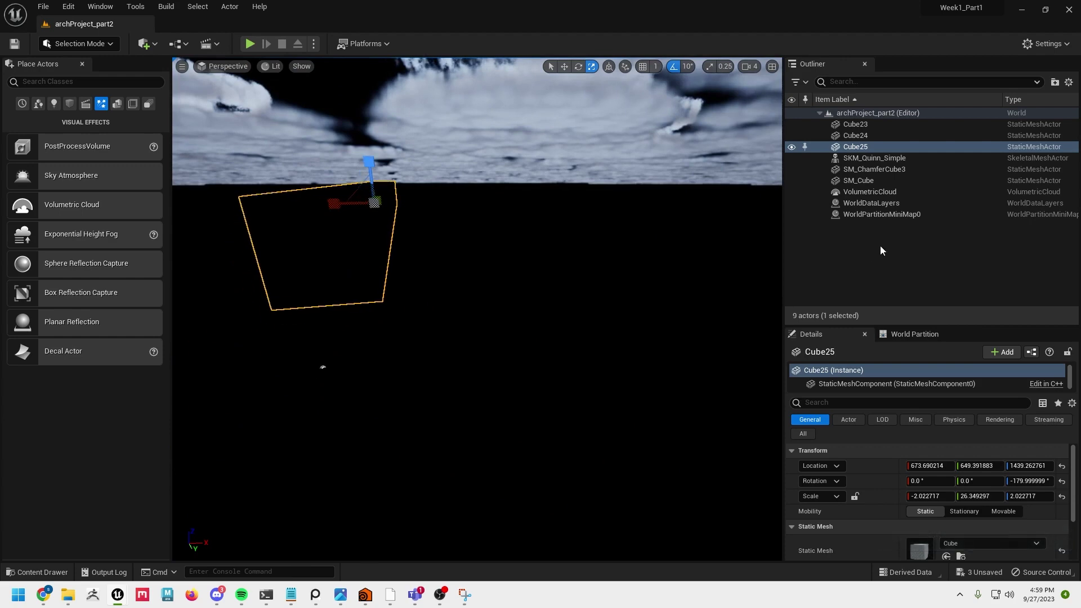
click(875, 180)
key(f)
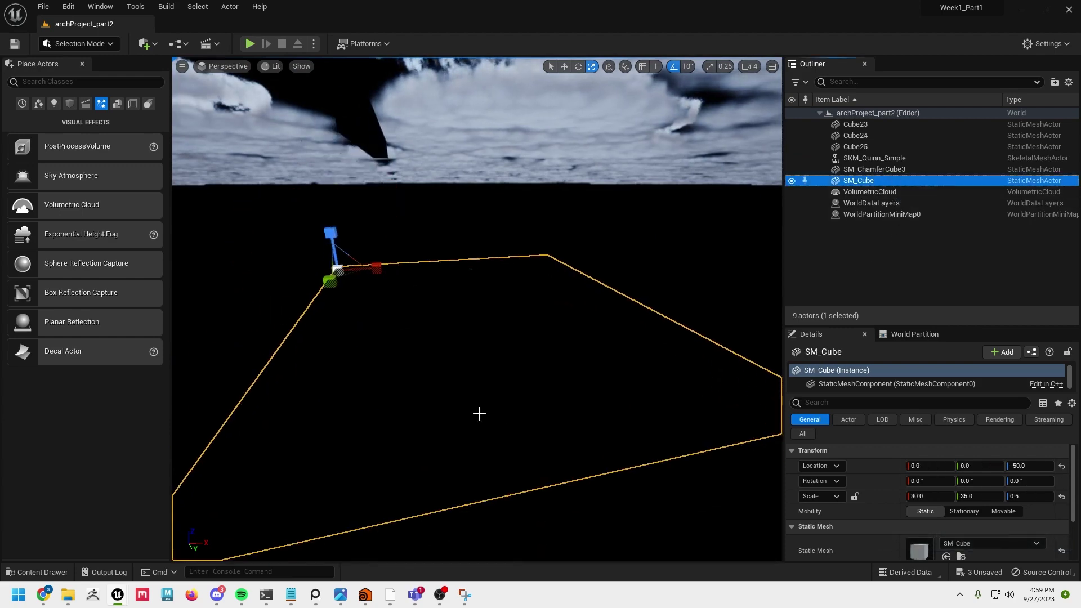
alt+drag(478, 412, 174, 423)
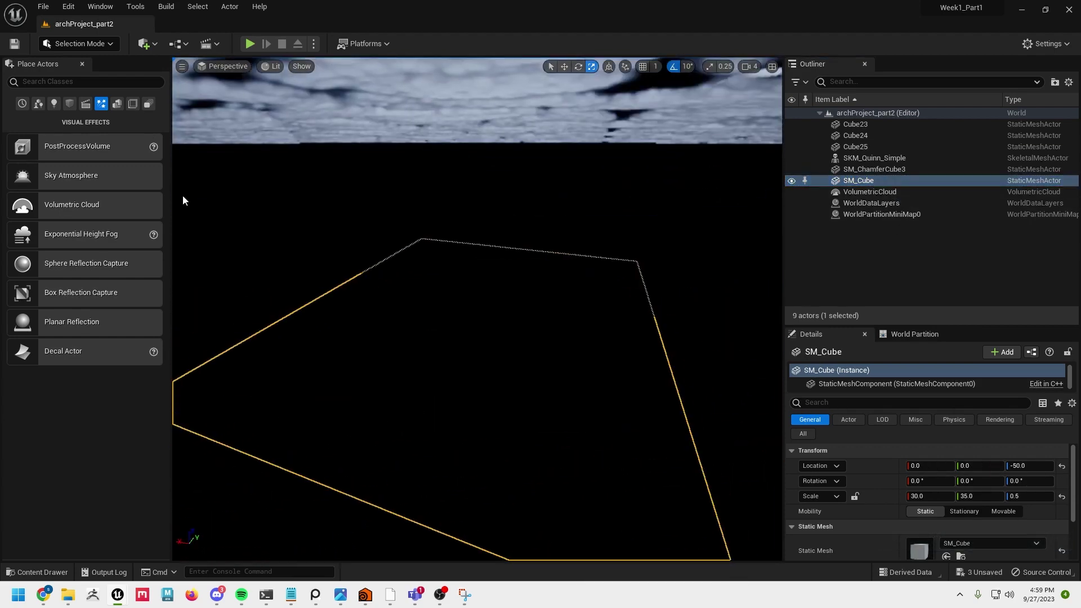
Step: Reopen the archProject_part2 level without saving the changes to Cube23, Cube24 and Cube25
click(44, 7)
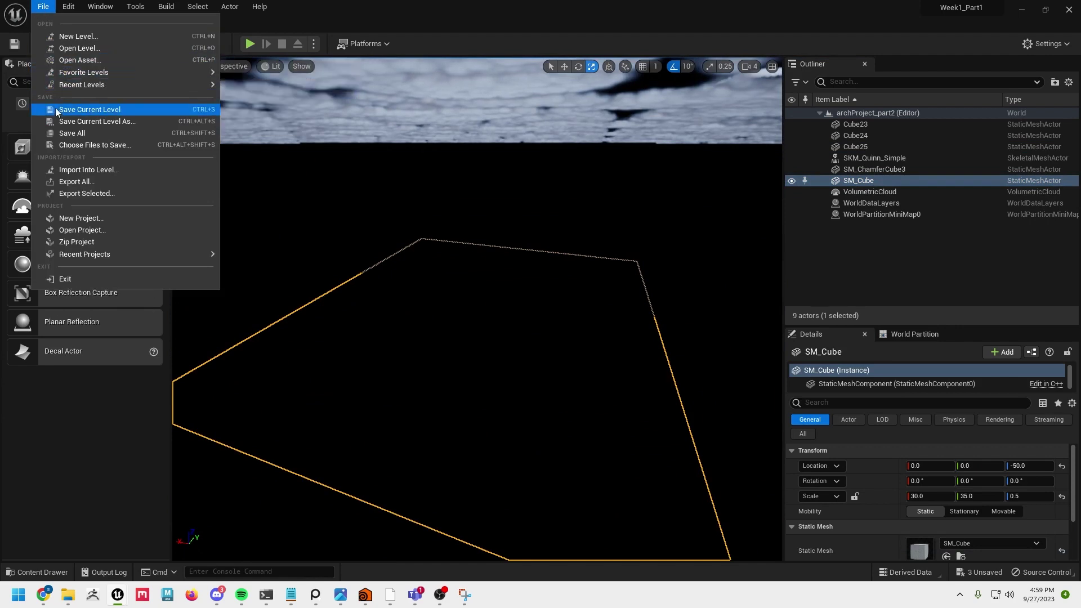
click(73, 48)
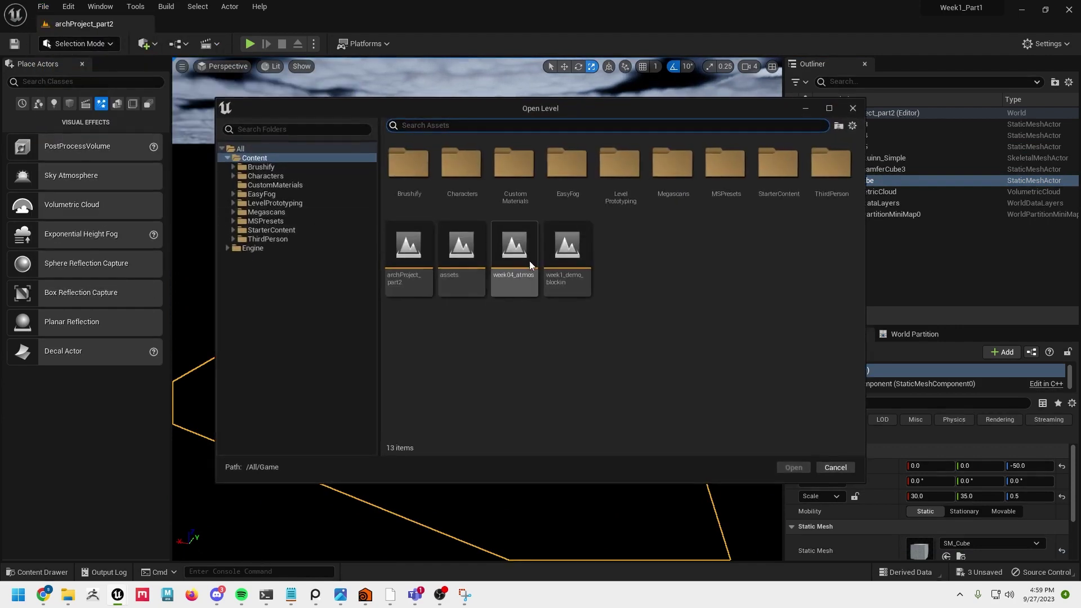
click(411, 278)
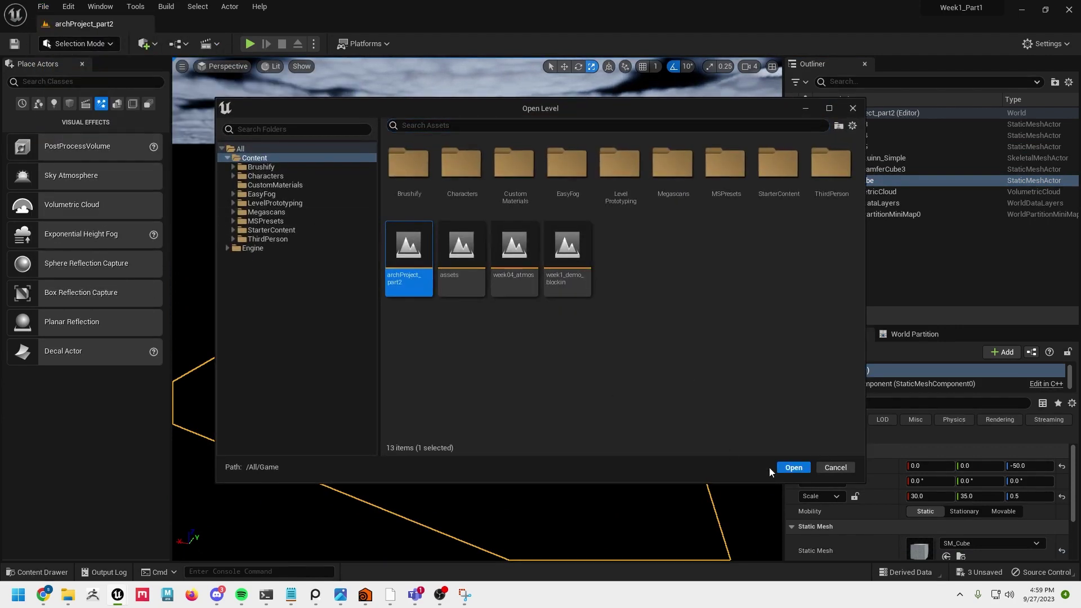
click(790, 468)
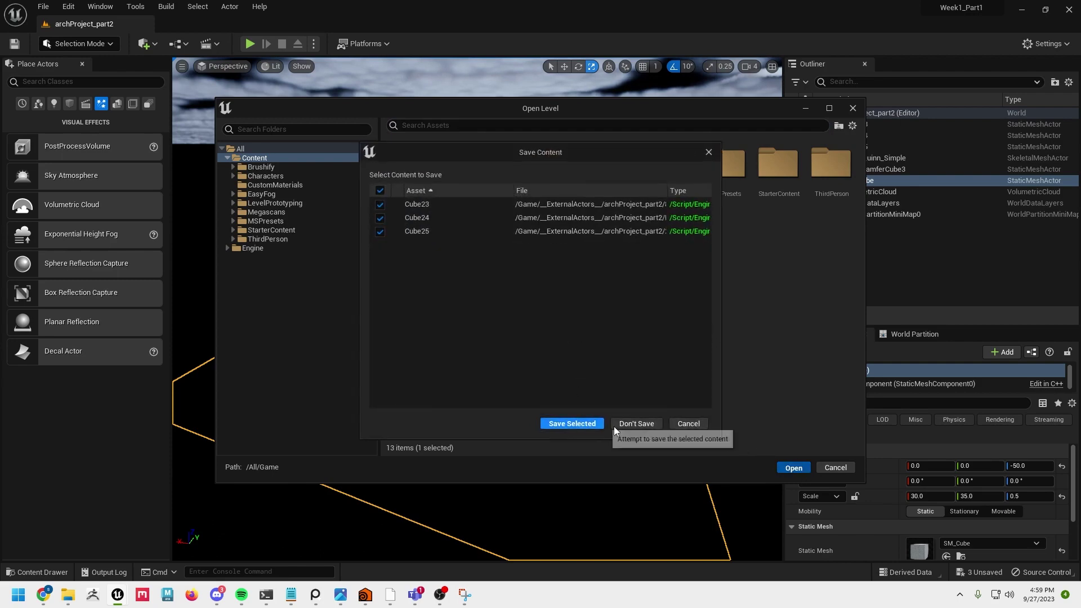
click(637, 428)
Step: Lay the tall concrete block at the hall's entrance flat and lower it to about -20 on Z
right_drag(522, 294, 344, 264)
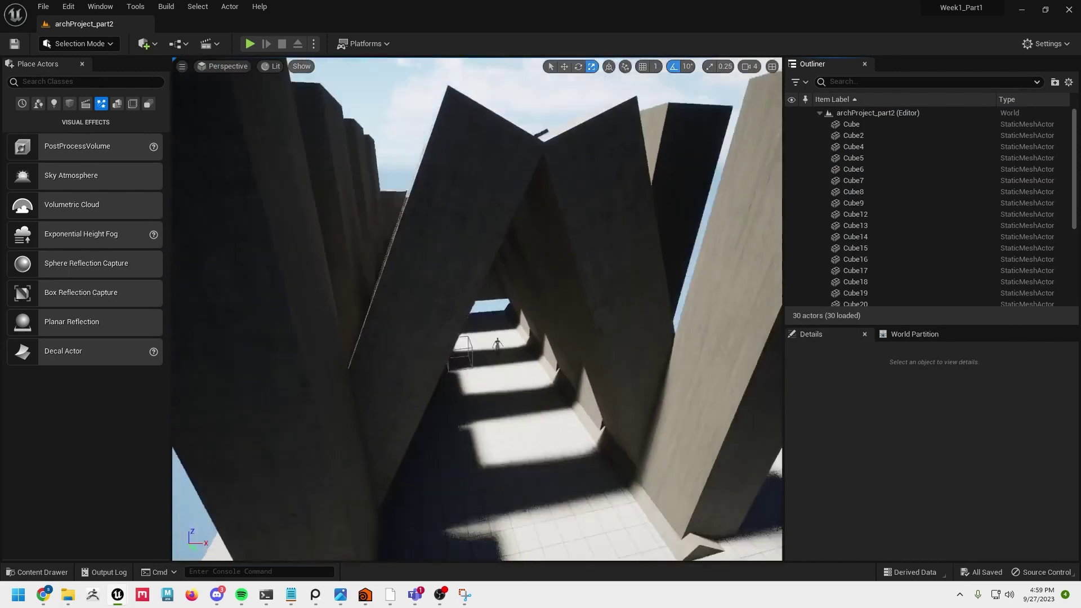
right_drag(582, 191, 500, 443)
click(367, 353)
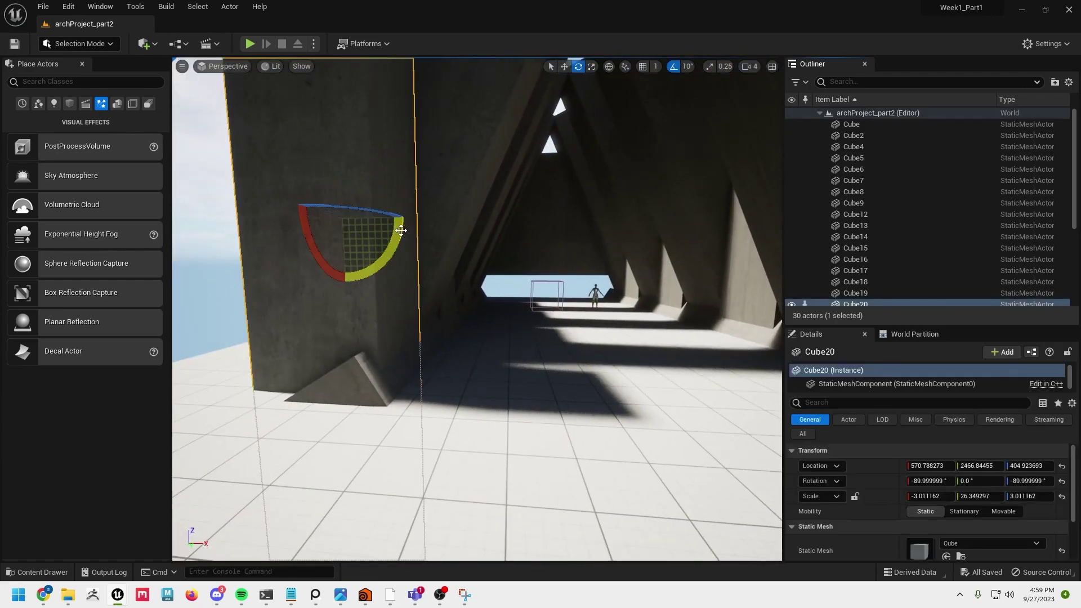
mouse_move(400, 230)
mouse_down()
mouse_move(413, 227)
mouse_move(408, 217)
mouse_up()
key(w)
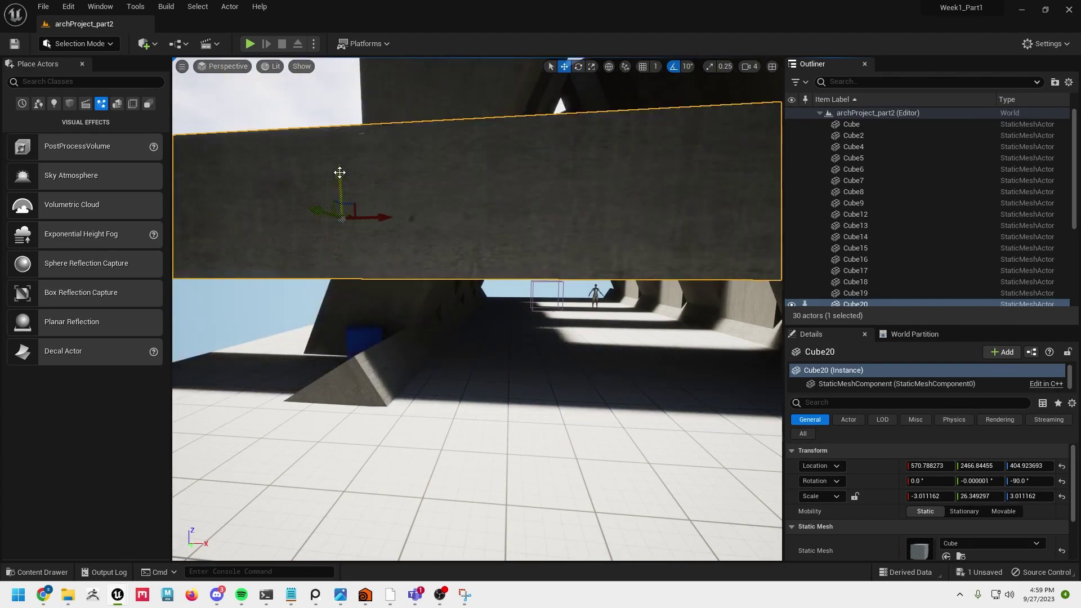
drag(339, 173, 356, 346)
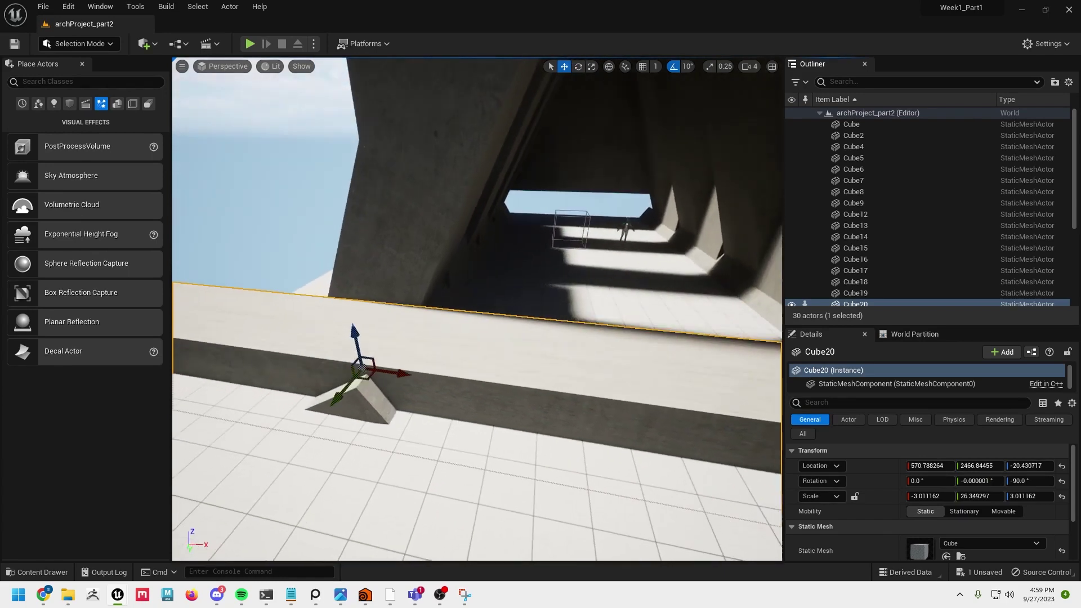
Step: Turn the flat block lengthwise along the hall, move it to about X 860, Y 1360, and sink it to about -116 on Z
key(e)
drag(395, 390, 427, 376)
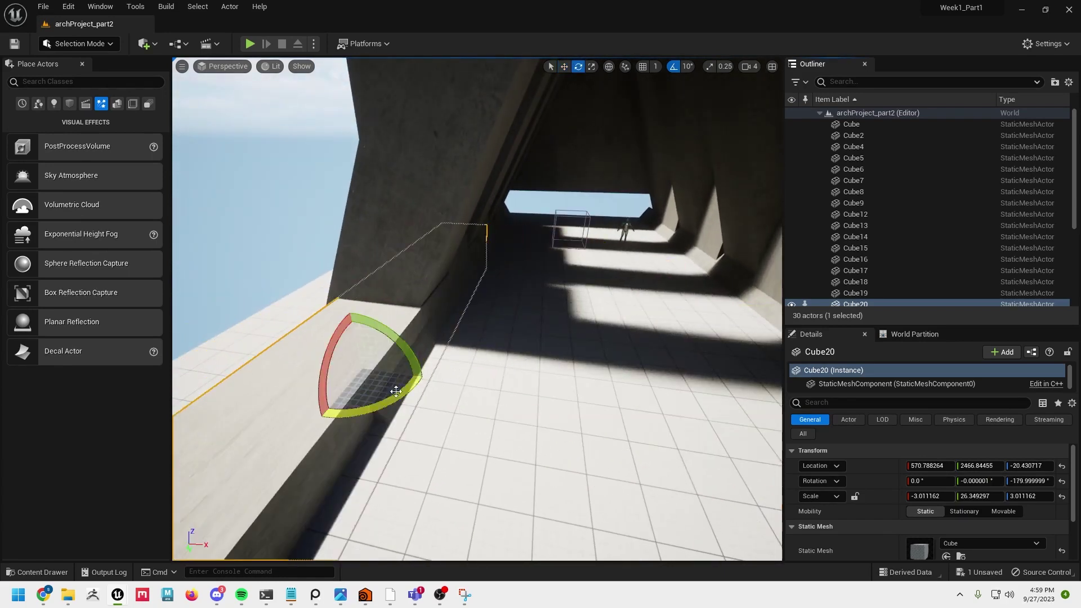
key(w)
drag(338, 397, 555, 314)
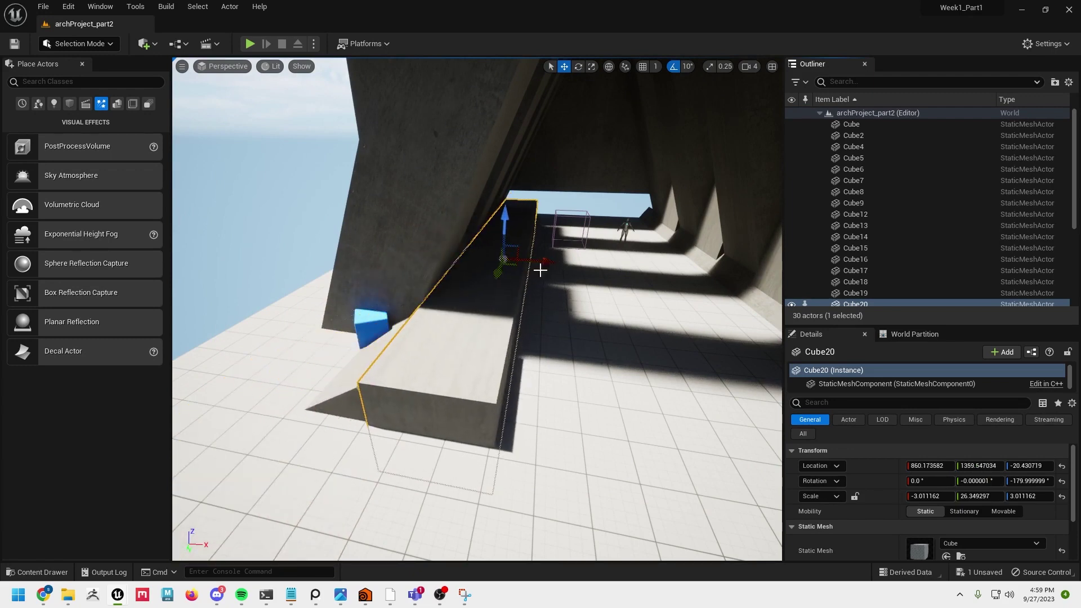
scroll(555, 314, up, 3)
drag(511, 246, 508, 264)
scroll(572, 384, down, 5)
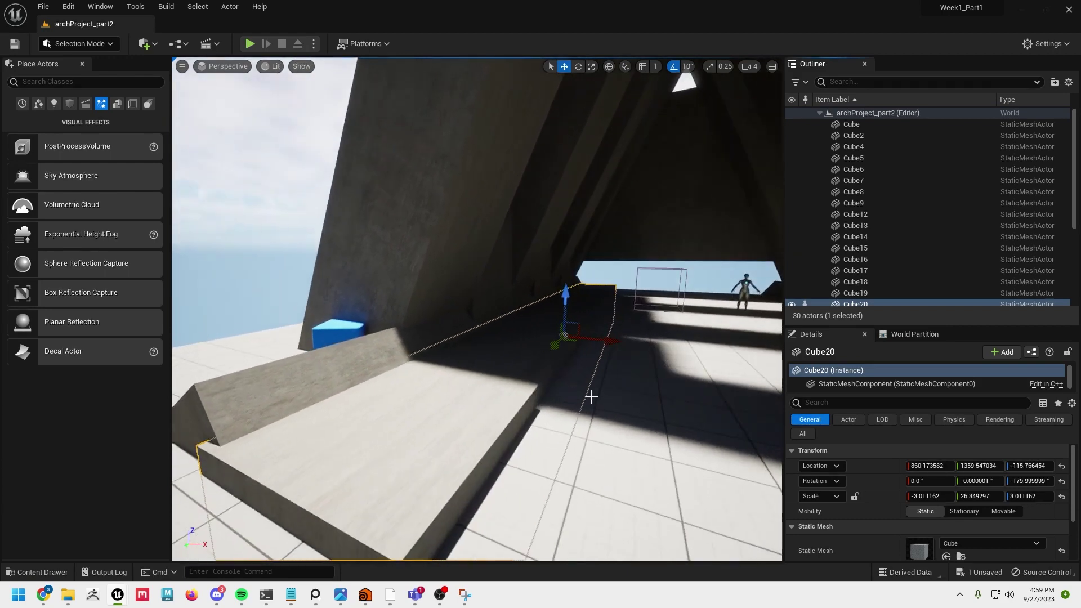
Step: Flatten the block to a Z scale of about 0.42 and duplicate it as a narrow curb with an X scale of about -0.31
drag(556, 298, 563, 256)
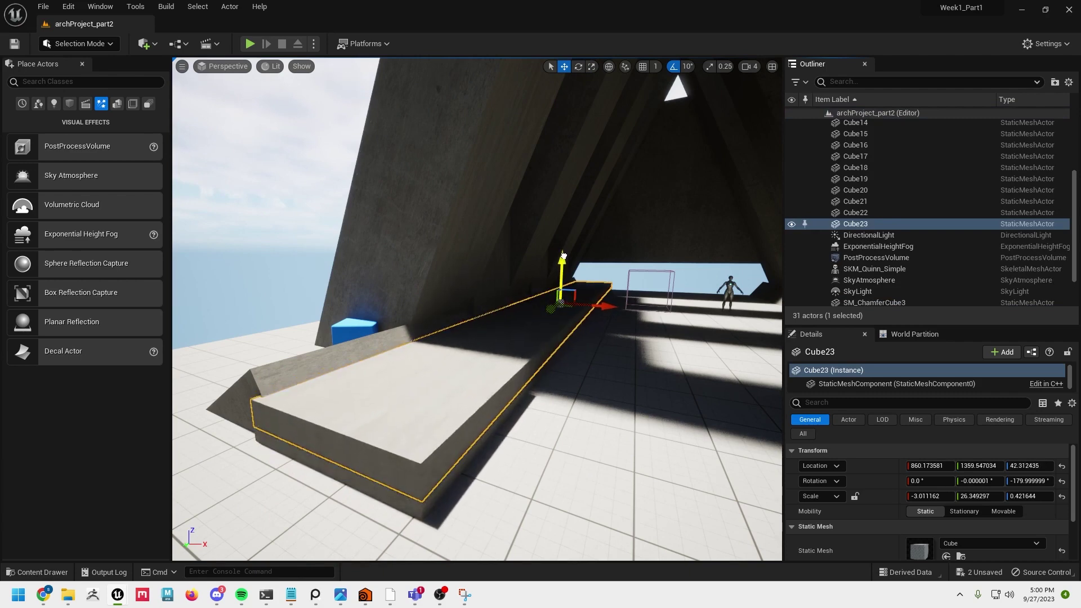
drag(529, 297, 562, 268)
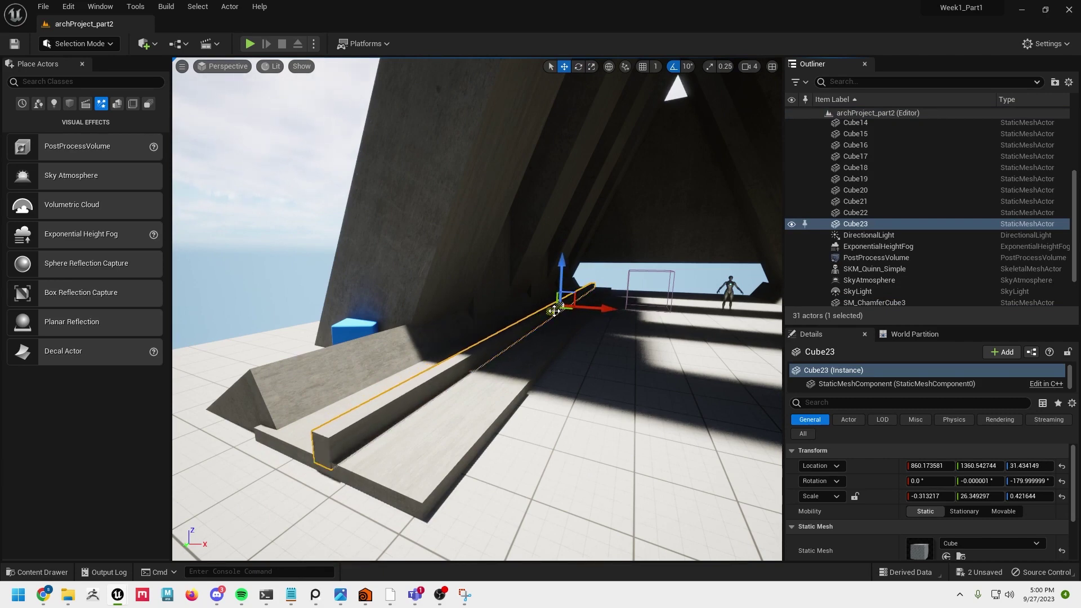
Step: Place the narrow curb along the slab's edge beside the hall wall at about X 759, Y 1352
alt+drag(480, 326, 494, 324)
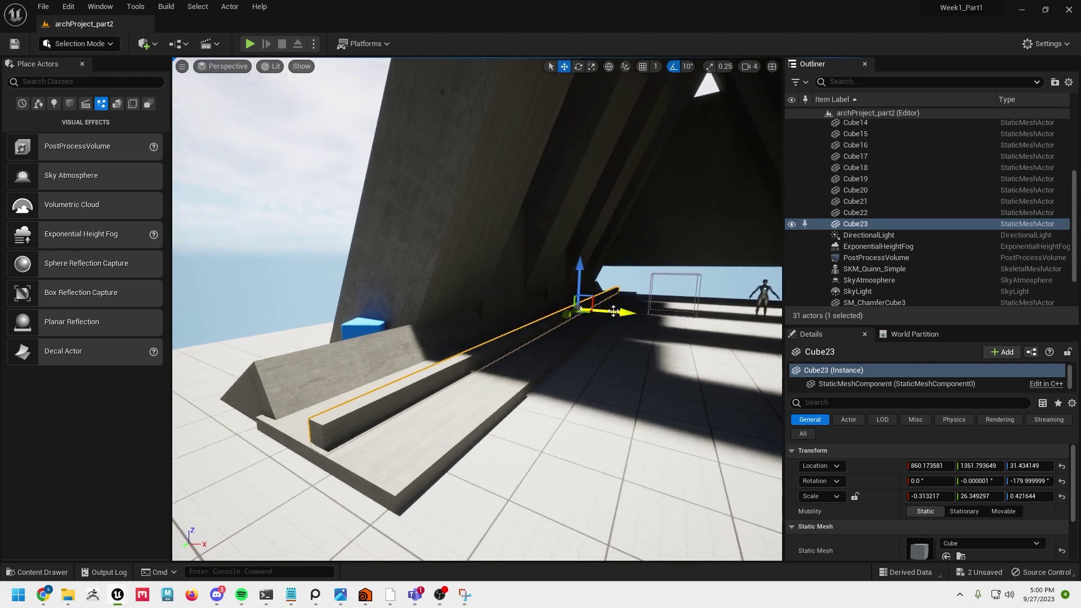
drag(613, 311, 696, 323)
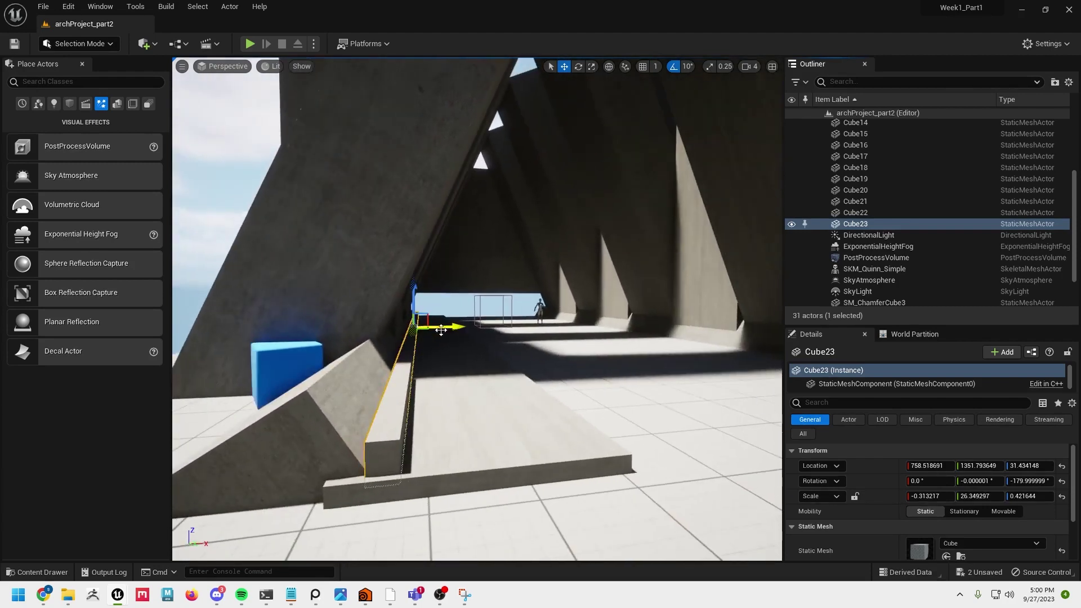
alt+drag(440, 331, 477, 388)
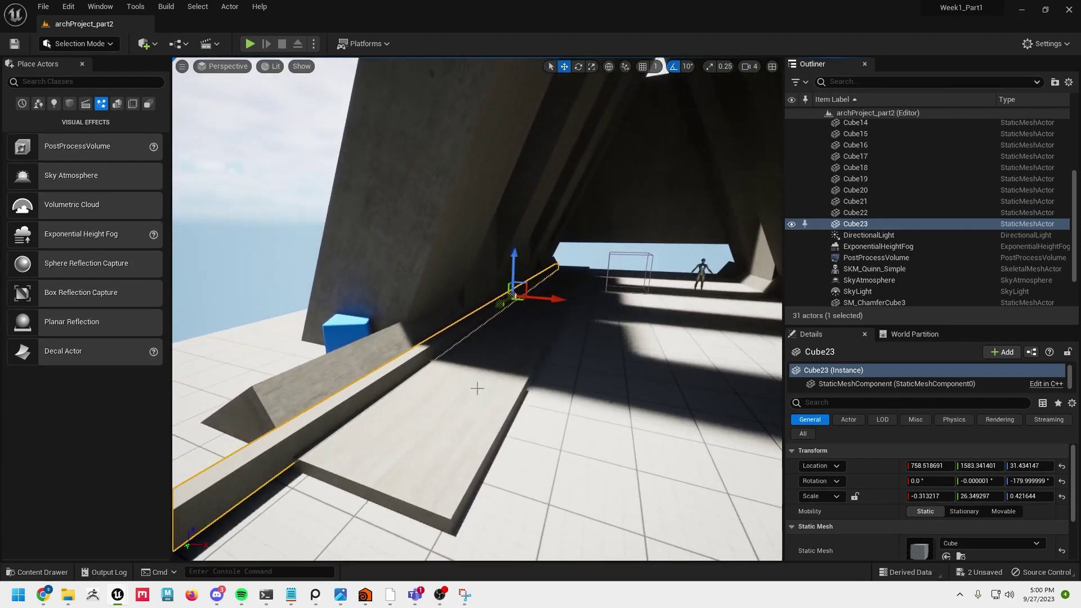
key(ctrl+z)
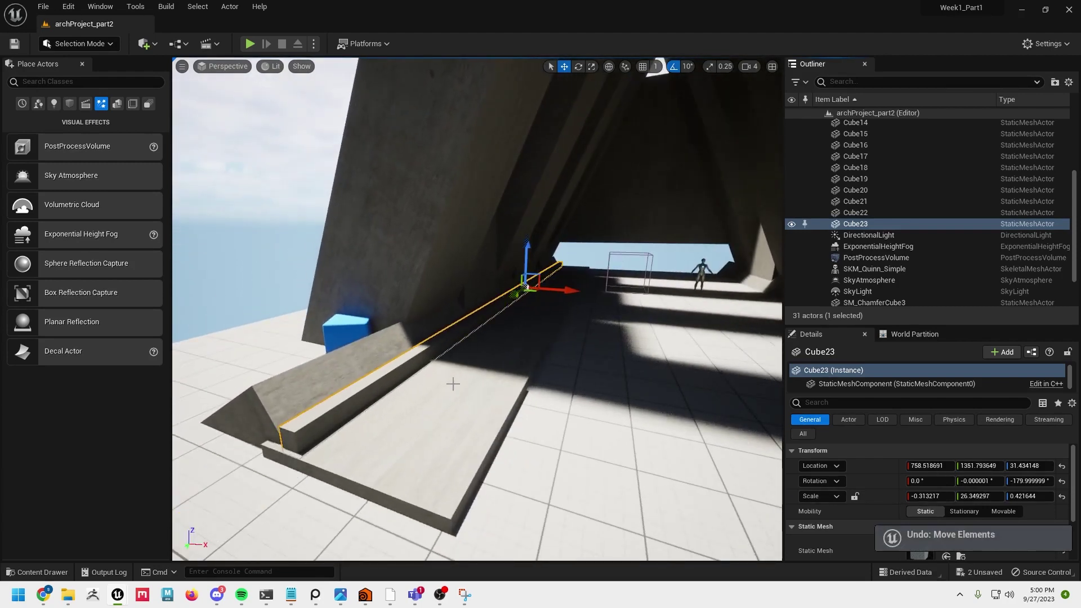
Step: Duplicate the curb to the slab's opposite long edge at about X 1003 and lower the copy to about 11 on Z
alt+drag(541, 281, 584, 291)
alt+drag(588, 364, 589, 336)
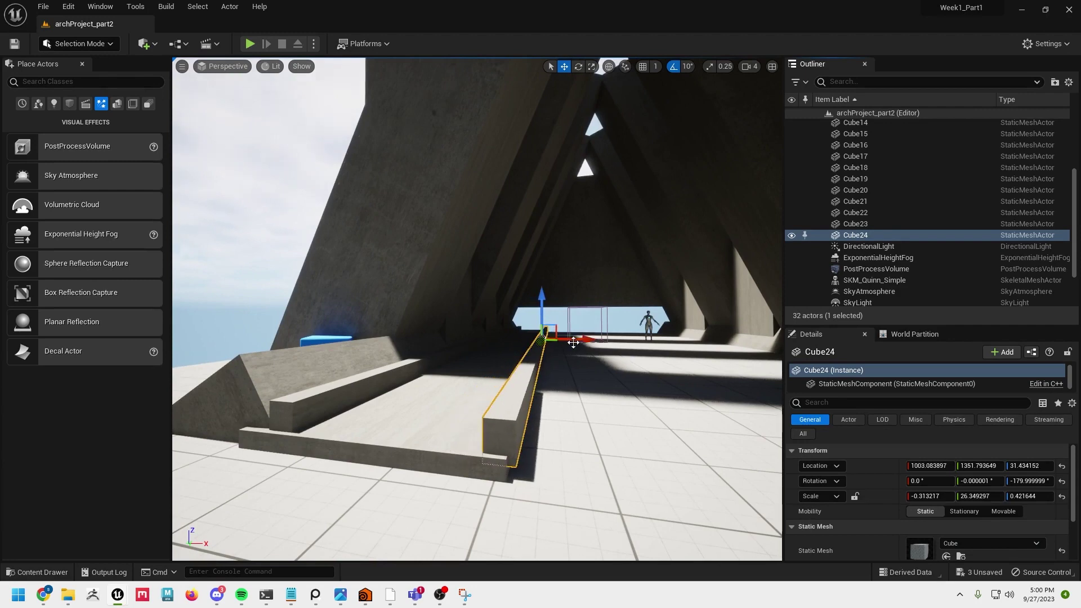
drag(540, 302, 540, 305)
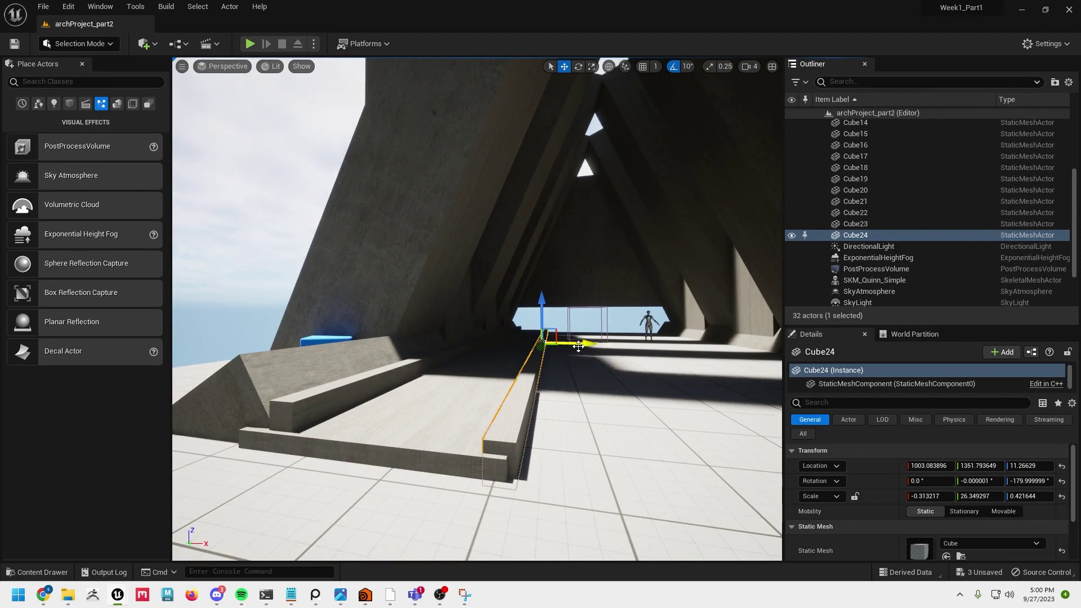
Step: Duplicate the lower curb inward to about X 855, shorten it to a Y scale of about 1.98, and move it to about Y 2571
alt+drag(578, 345, 538, 352)
key(e)
right_drag(562, 384, 571, 382)
key(r)
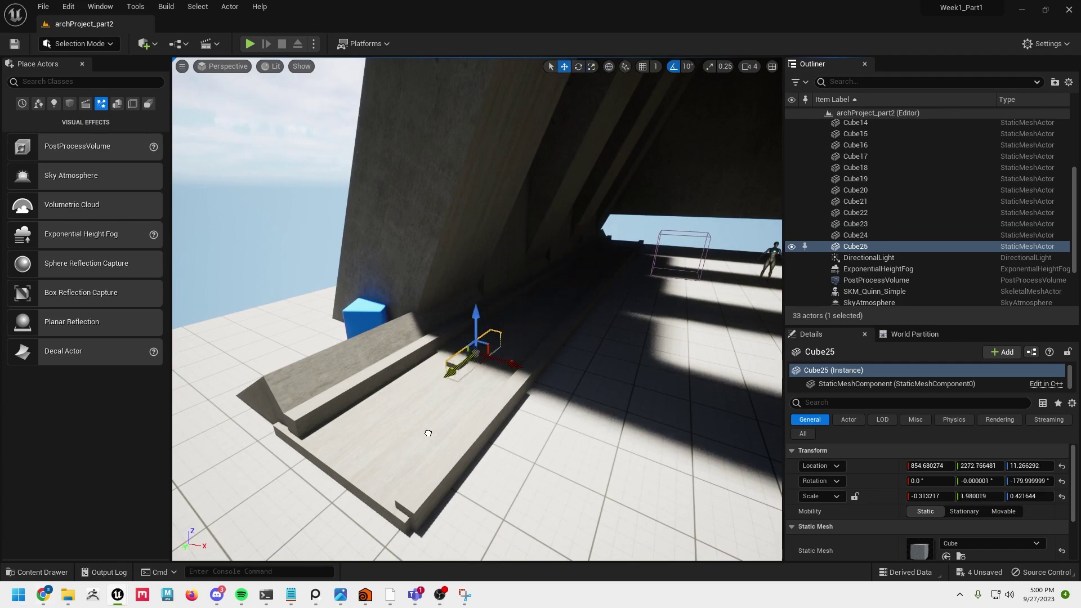
drag(428, 433, 295, 530)
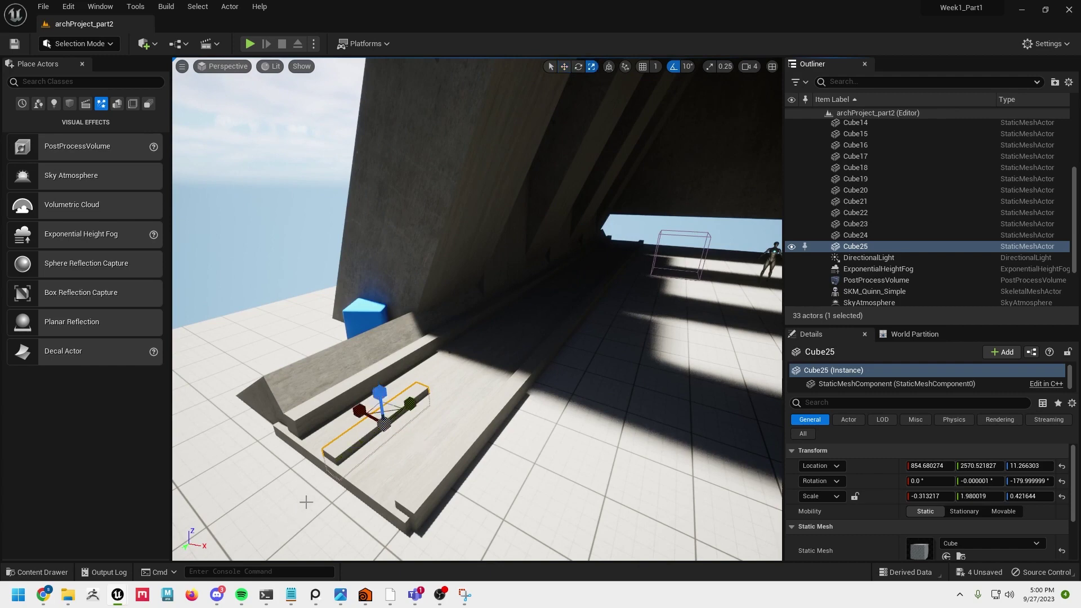
Step: Widen the short piece across the slab to an X scale of about -2.66 and center it at about X 878
key(e)
key(w)
key(e)
key(r)
drag(370, 417, 321, 383)
alt+drag(308, 440, 324, 452)
drag(417, 419, 424, 418)
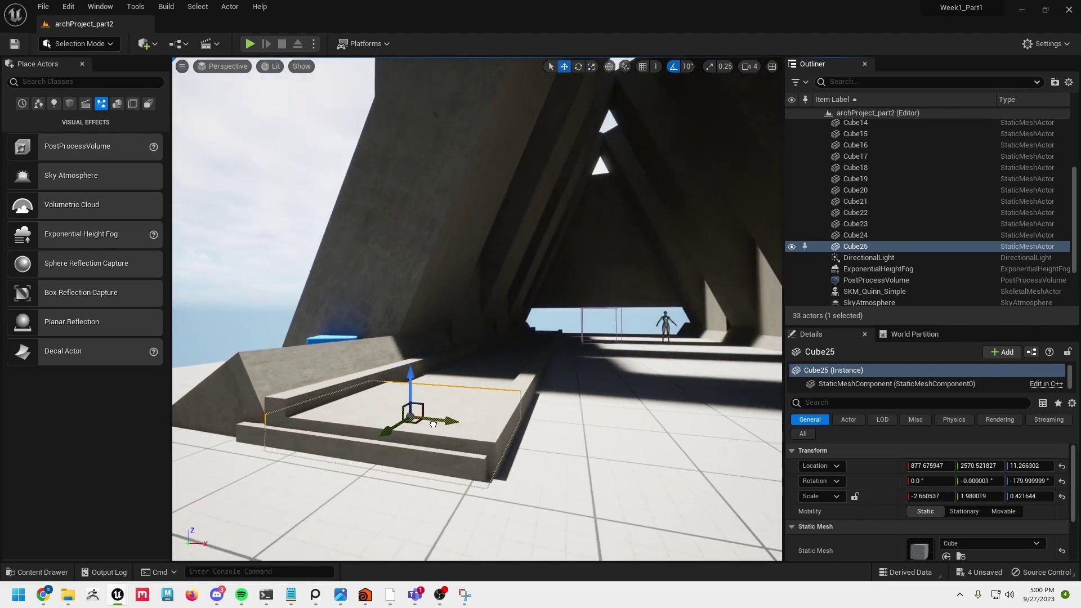
Step: Thin the crosspiece to a Y scale of about 0.62 and move it to the slab's front end at about Y 2642
mouse_move(483, 456)
alt+mouse_down()
mouse_move(471, 455)
mouse_move(488, 458)
mouse_move(478, 459)
alt+mouse_up()
right_drag(479, 459, 437, 365)
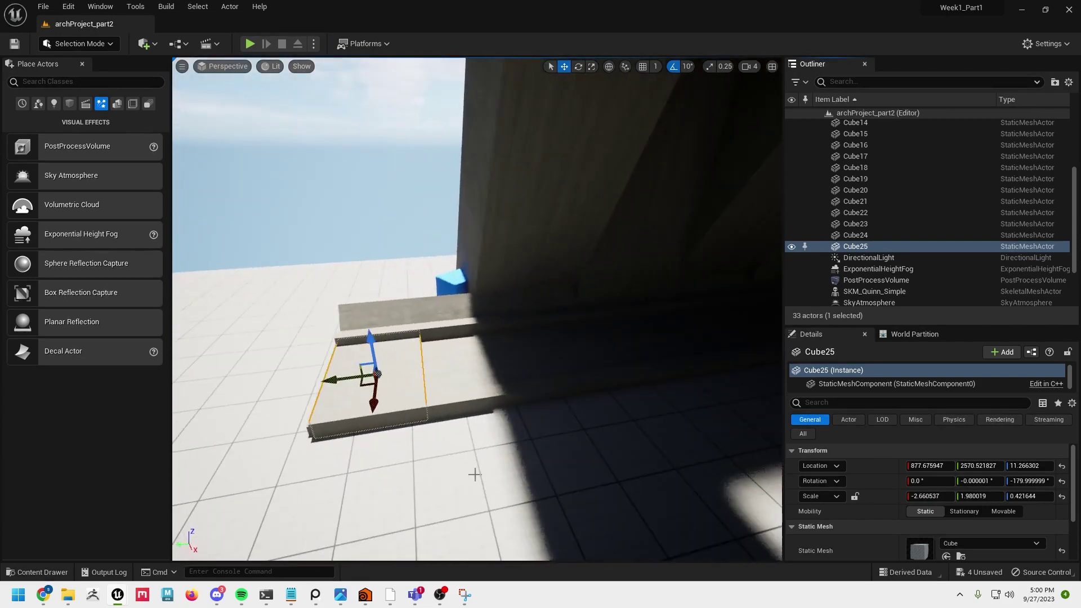
key(r)
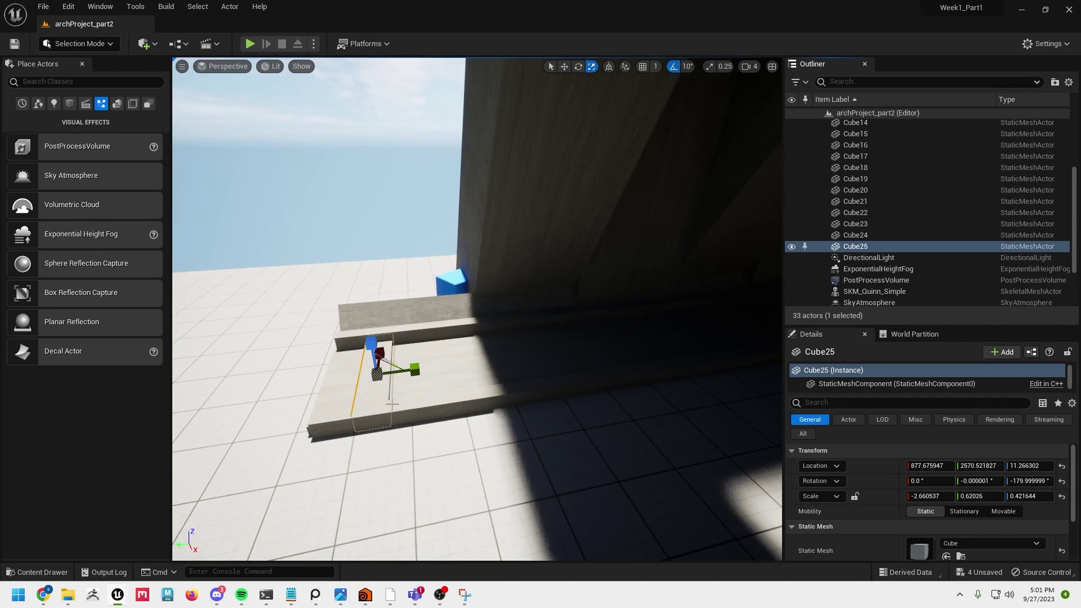
right_drag(393, 404, 465, 451)
drag(392, 483, 343, 561)
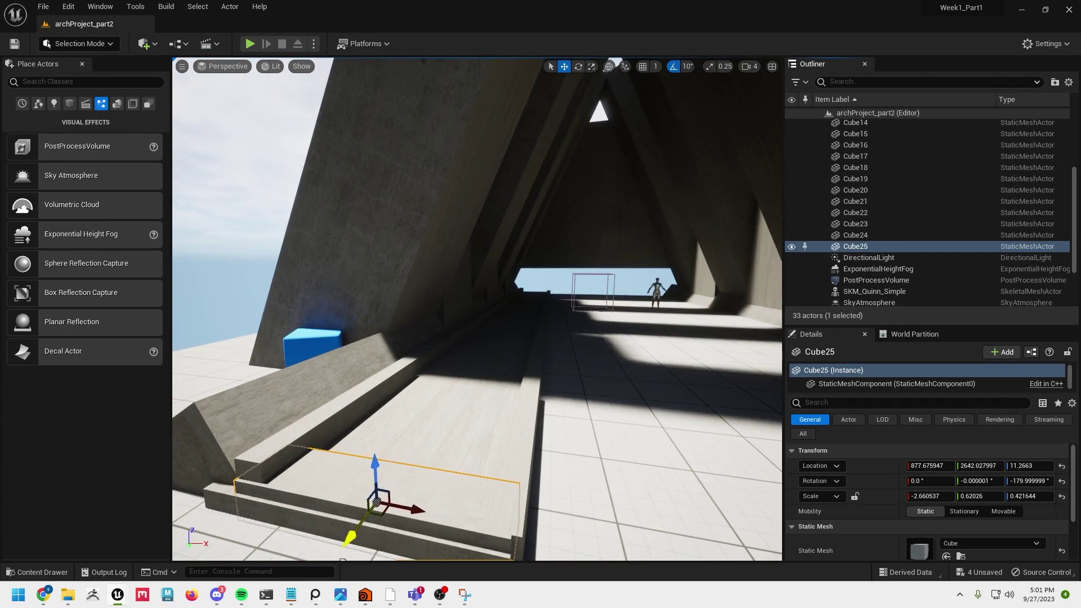
click(241, 273)
Step: Add a Plane shape on the slab between the curbs, at about X 914, Y 2516
mouse_move(433, 426)
alt+mouse_down()
mouse_move(281, 426)
mouse_move(422, 425)
alt+mouse_up()
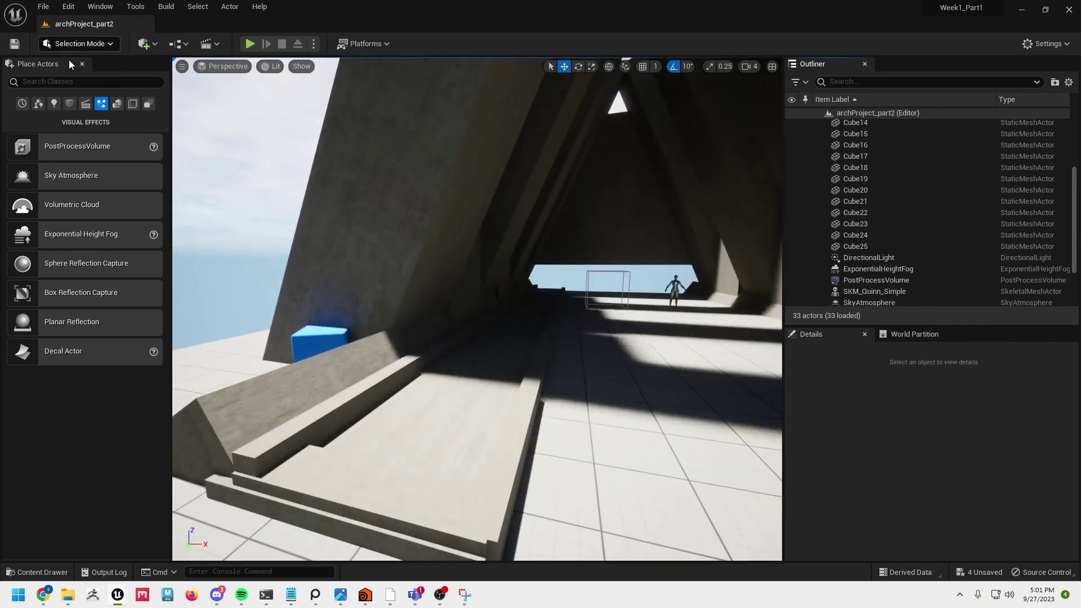
click(69, 104)
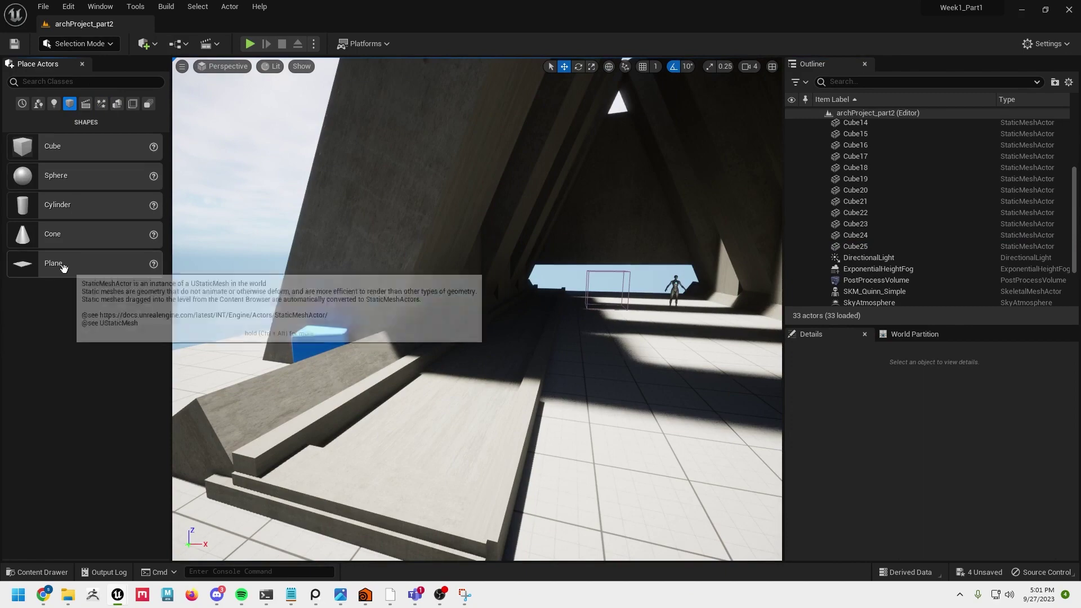
drag(445, 432, 445, 432)
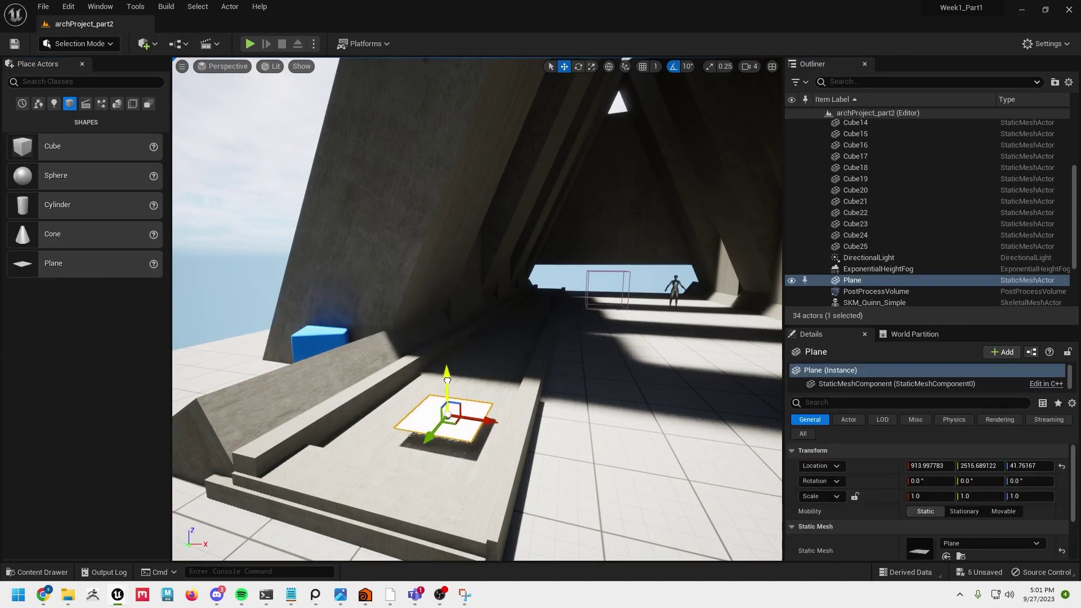
Step: Lower the plane to about 29 on Z, shift it to about X 885, and enlarge it to scales of about 2.18 in X and 2.08 in Y
right_drag(532, 397, 522, 403)
key(e)
key(r)
mouse_move(423, 361)
mouse_down()
mouse_move(473, 338)
mouse_move(447, 351)
mouse_move(424, 340)
mouse_up()
key(w)
key(r)
right_drag(424, 345, 443, 353)
drag(361, 322, 411, 344)
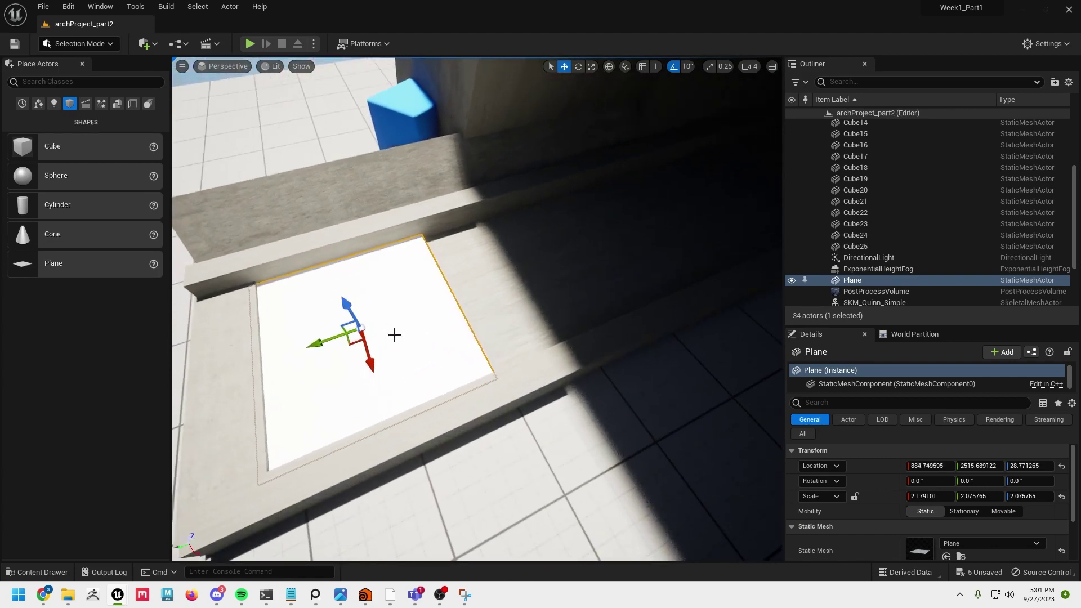
Step: Stretch the plane between the curbs to a Y scale of about 15.13 and shift it along the slab to about Y 1868
key(r)
drag(321, 340, 367, 330)
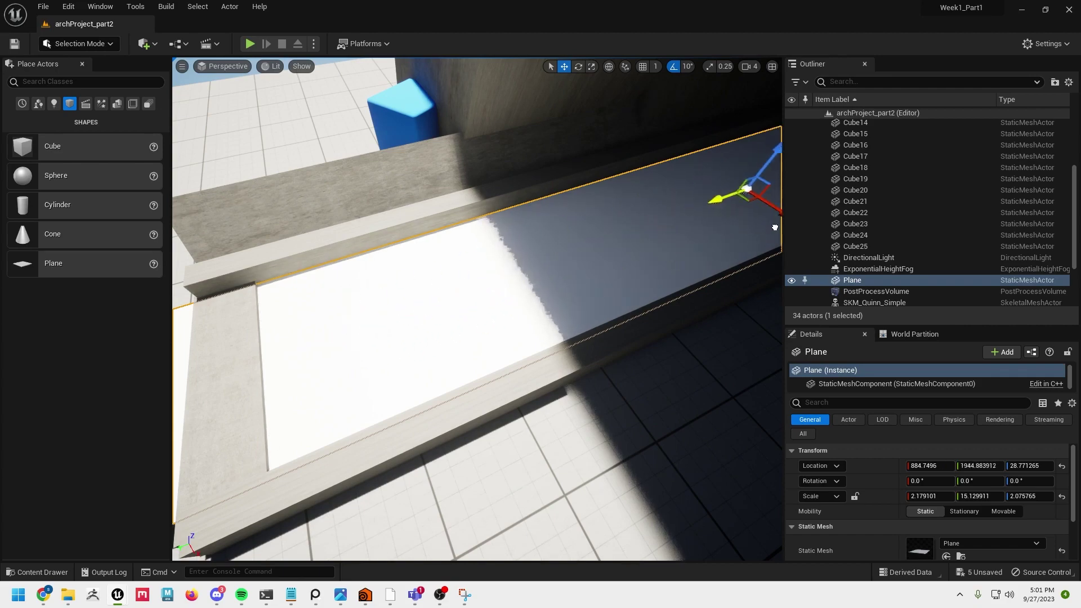
drag(774, 227, 781, 224)
scroll(632, 277, down, 3)
right_drag(632, 278, 591, 282)
right_drag(653, 247, 664, 265)
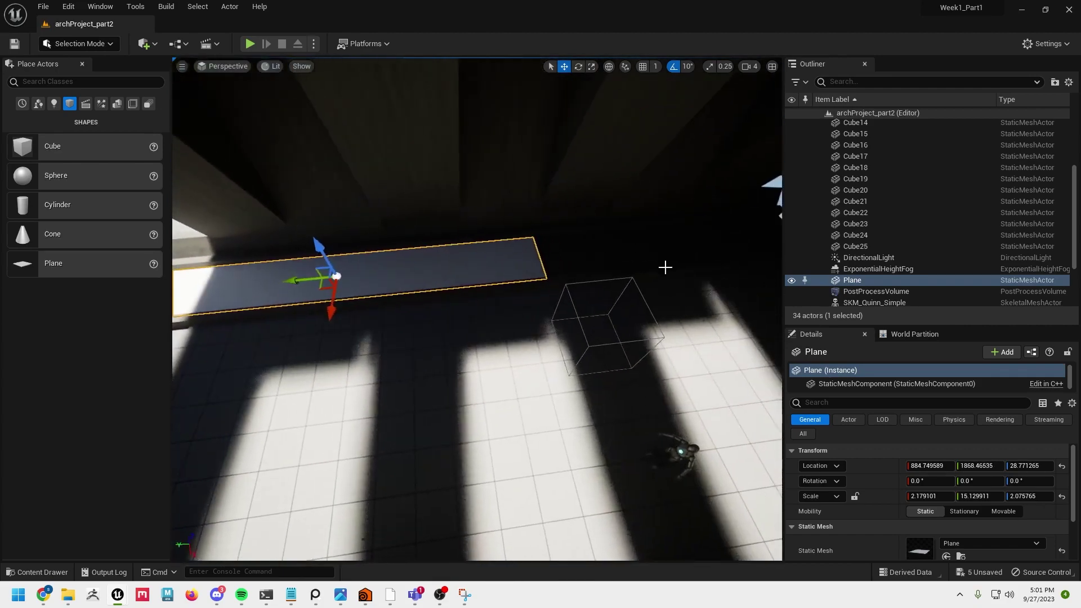
Step: Lengthen the plane further to a Y scale of about 22.75 and move it to about Y 1482
key(e)
key(r)
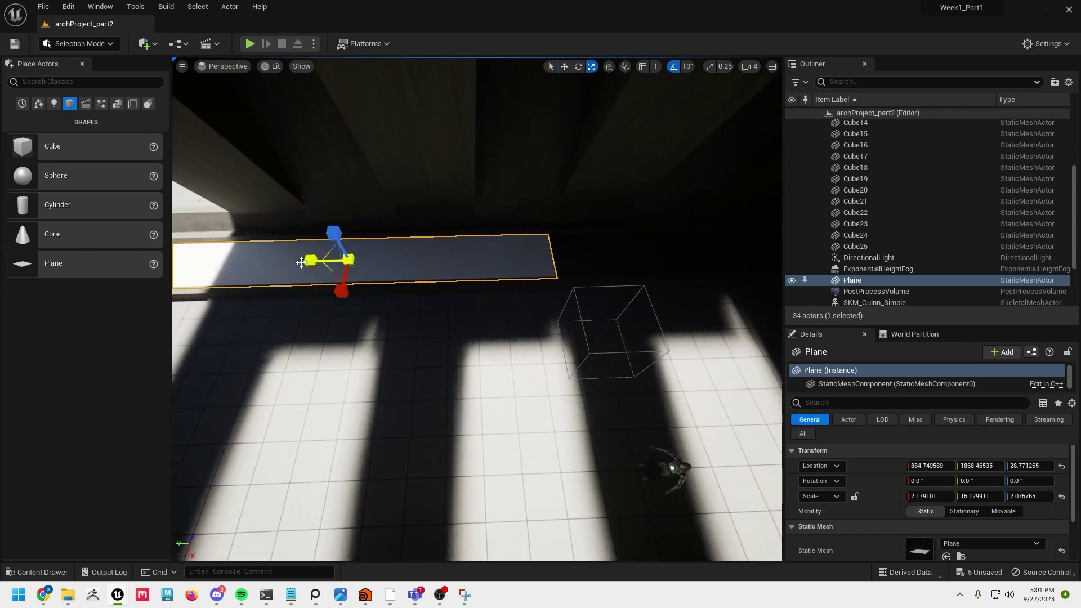
drag(301, 262, 420, 261)
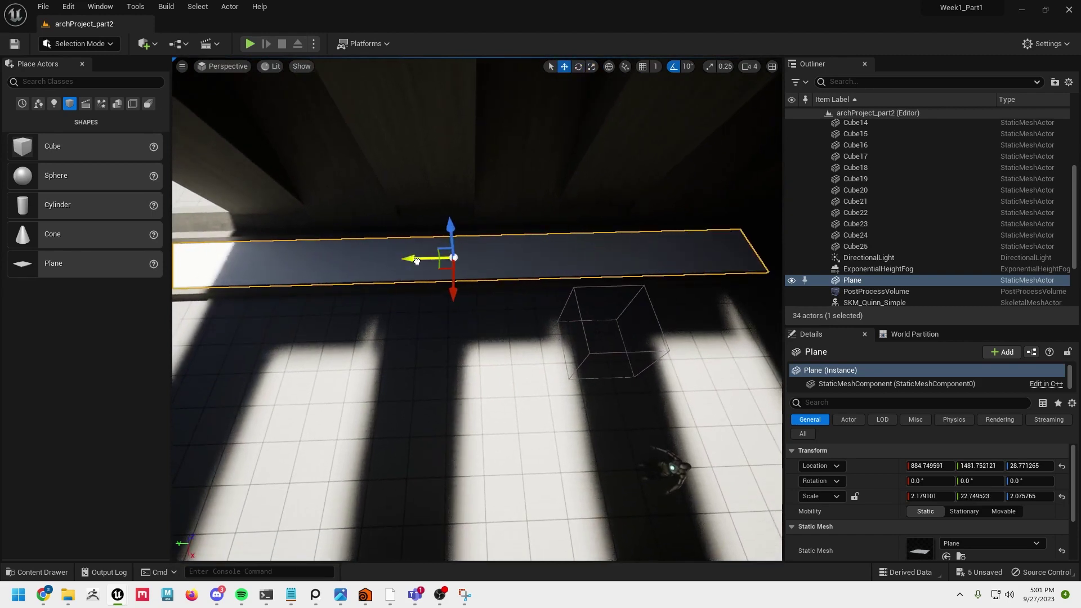
right_drag(589, 296, 529, 298)
Step: Extend the plane toward the slab's far end to a Y scale of about 29.65
alt+drag(767, 338, 585, 247)
middle_drag(678, 419, 713, 487)
middle_drag(720, 394, 721, 444)
alt+drag(721, 444, 690, 417)
right_drag(719, 444, 719, 445)
key(r)
mouse_move(554, 237)
alt+mouse_down()
mouse_move(577, 207)
mouse_move(556, 222)
alt+mouse_up()
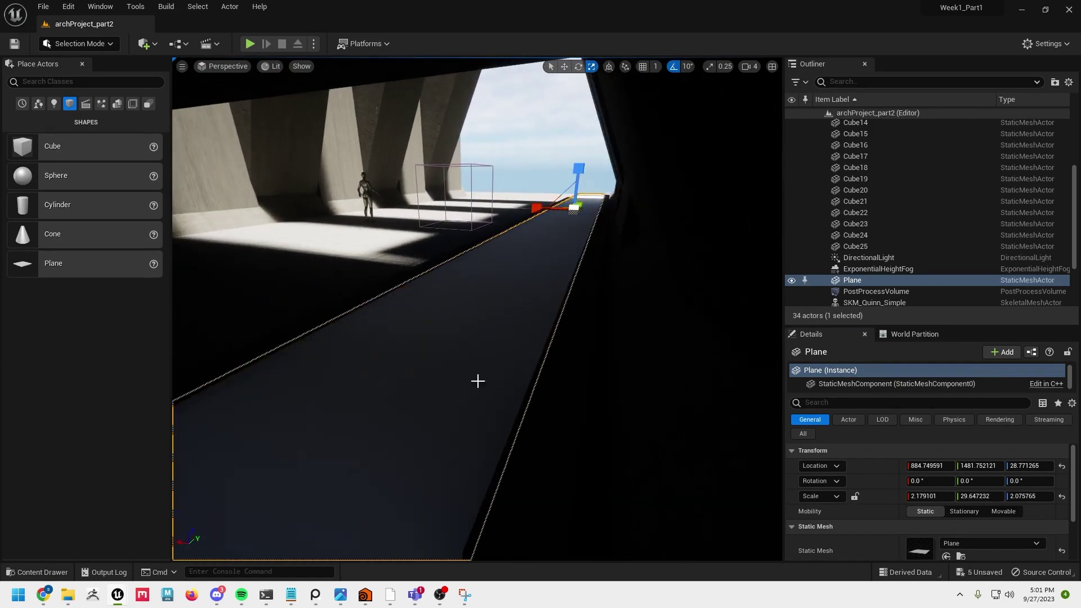
Step: Fit the plane to the slab's length with a Y scale of about 26.07, centered at about Y 1331
right_drag(478, 381, 478, 381)
alt+drag(453, 410, 521, 393)
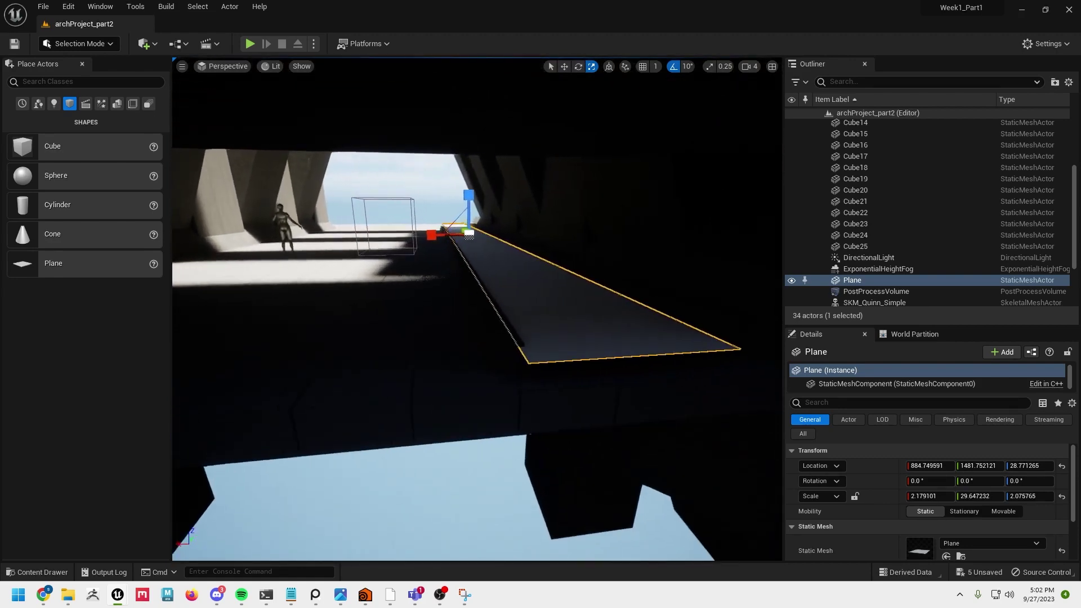
right_drag(456, 408, 456, 408)
right_drag(470, 359, 465, 349)
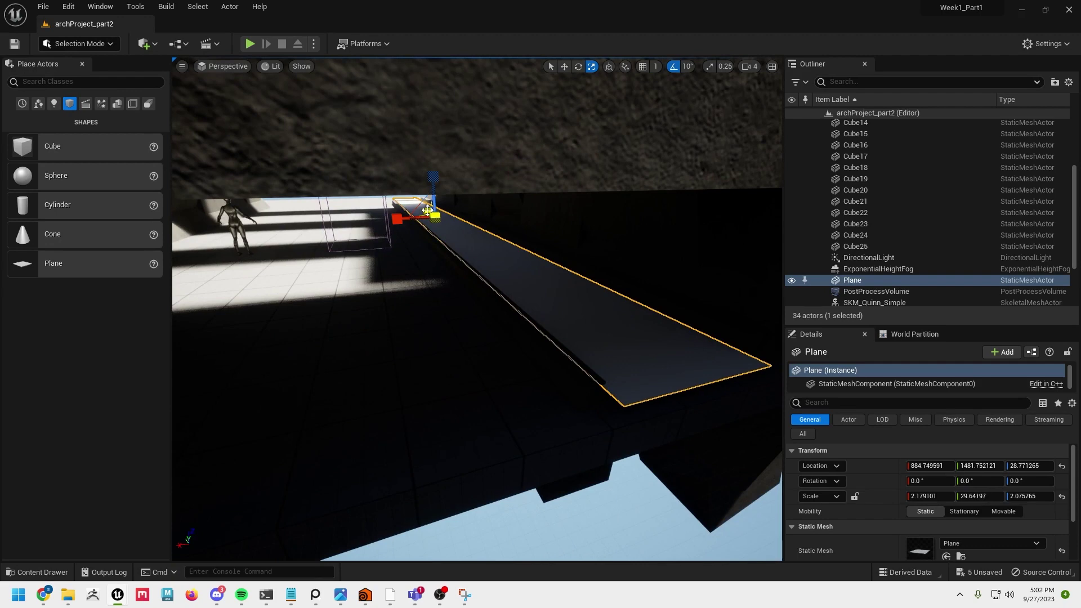
drag(436, 215, 435, 215)
right_drag(429, 329, 608, 365)
right_drag(383, 428, 445, 405)
mouse_move(575, 361)
right_down()
mouse_move(560, 360)
mouse_move(575, 361)
right_up()
mouse_move(650, 236)
mouse_down()
mouse_move(663, 230)
mouse_move(661, 243)
mouse_up()
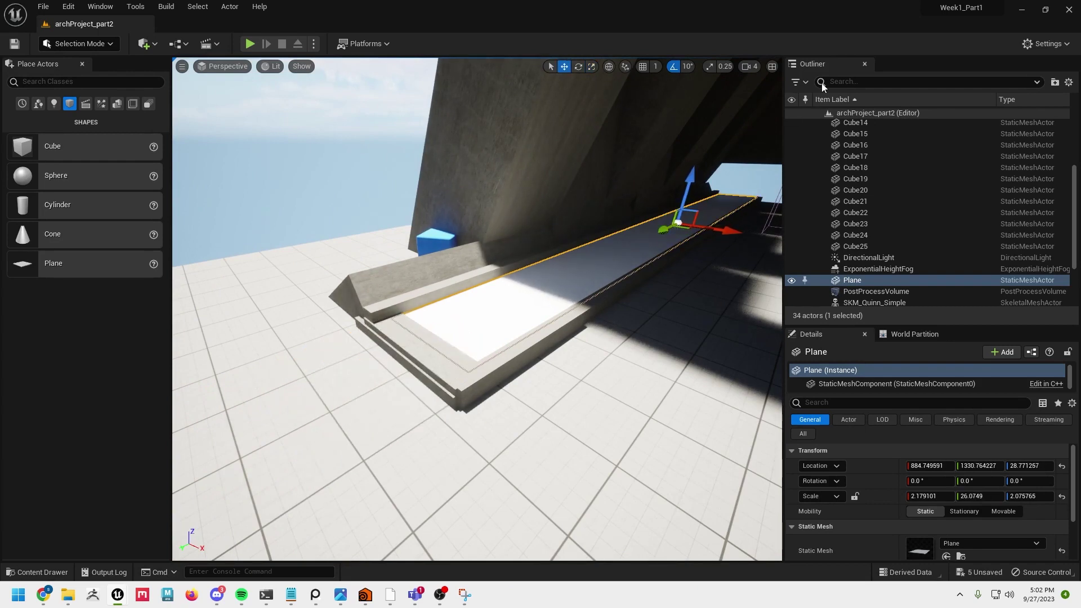
Step: Open the project's Content folder in an enlarged asset browser and check the display options for engine and plugin content
click(37, 572)
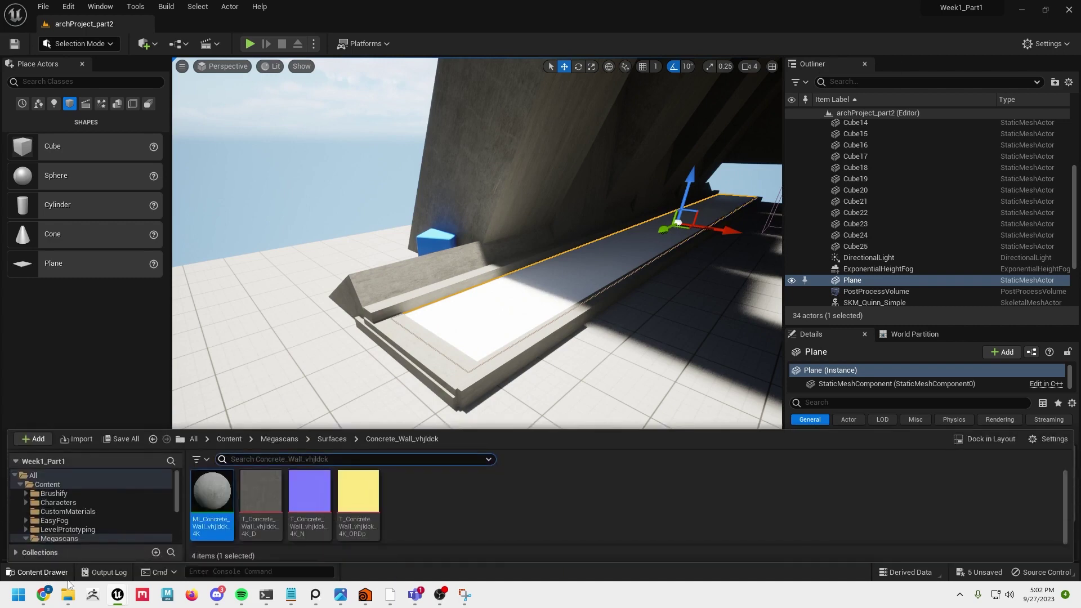
click(231, 440)
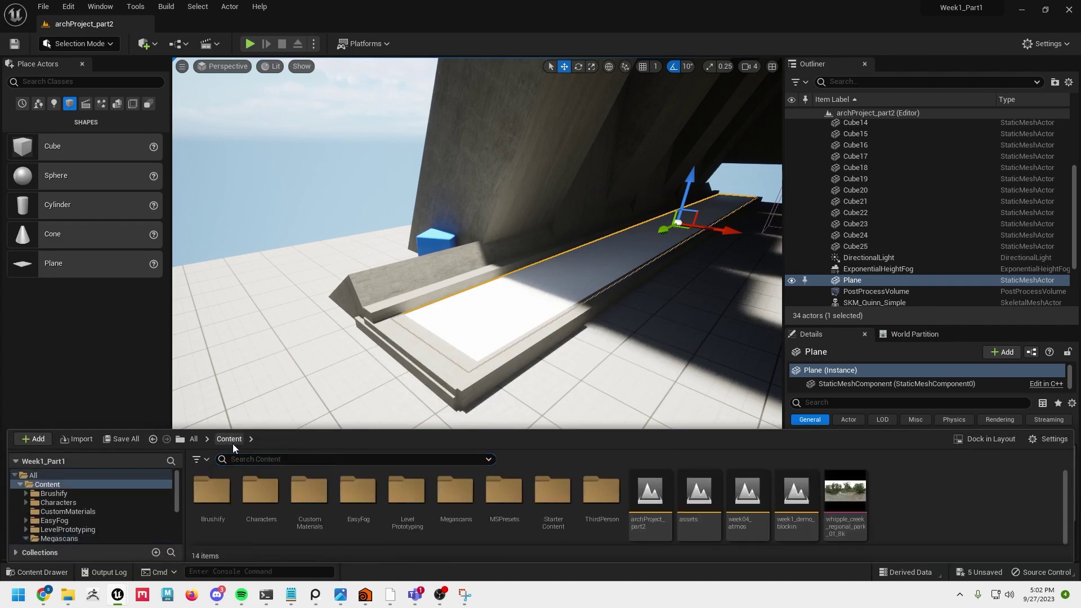
drag(229, 429, 232, 381)
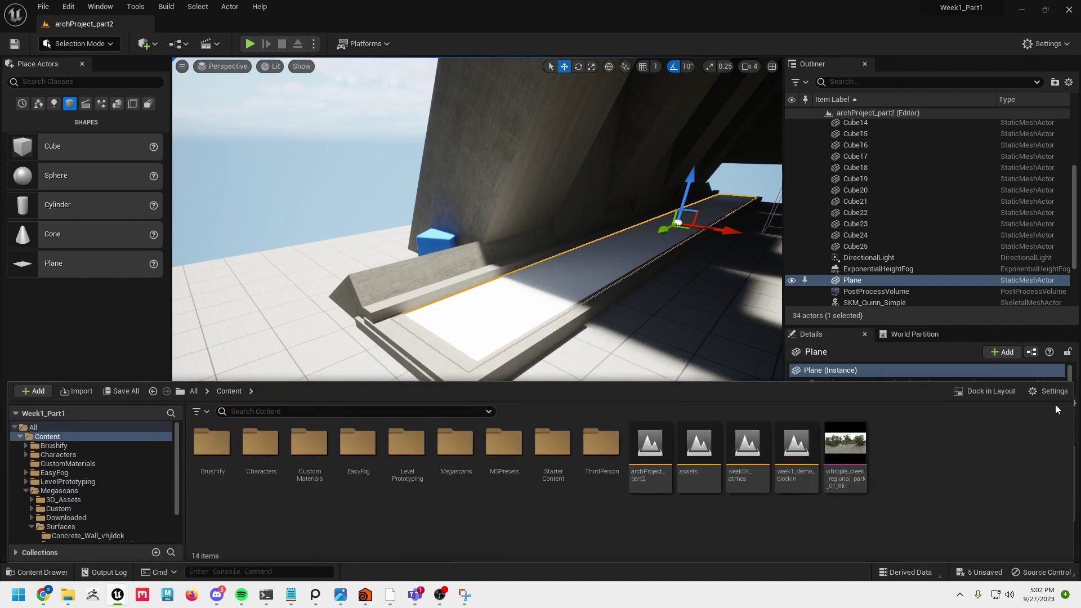
click(1048, 391)
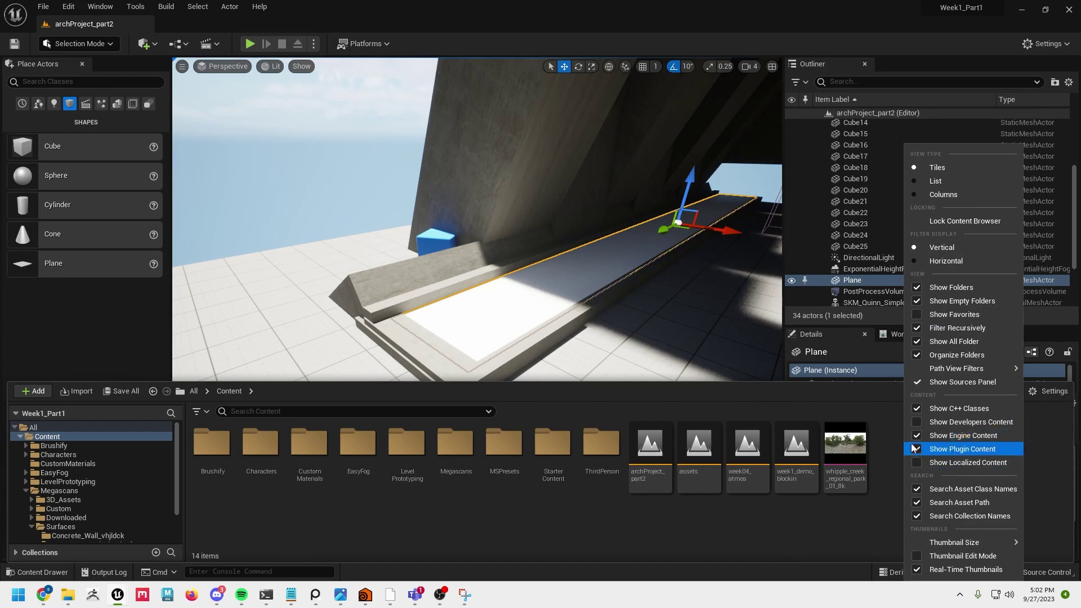
Step: Search the project's Content folder for "pool" and "water" assets, and clear the search
click(240, 414)
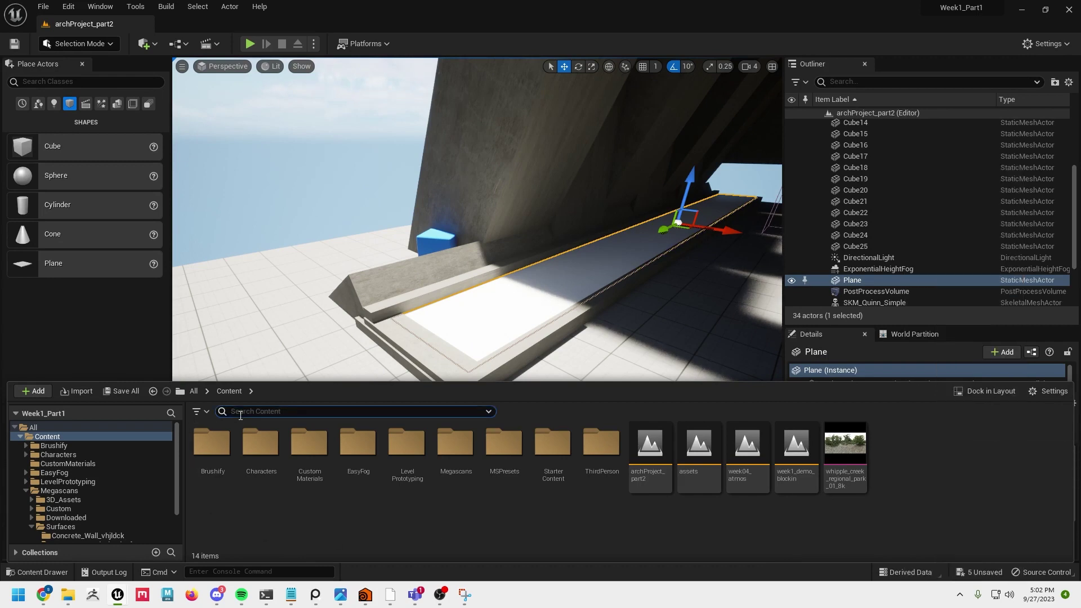
text(pool)
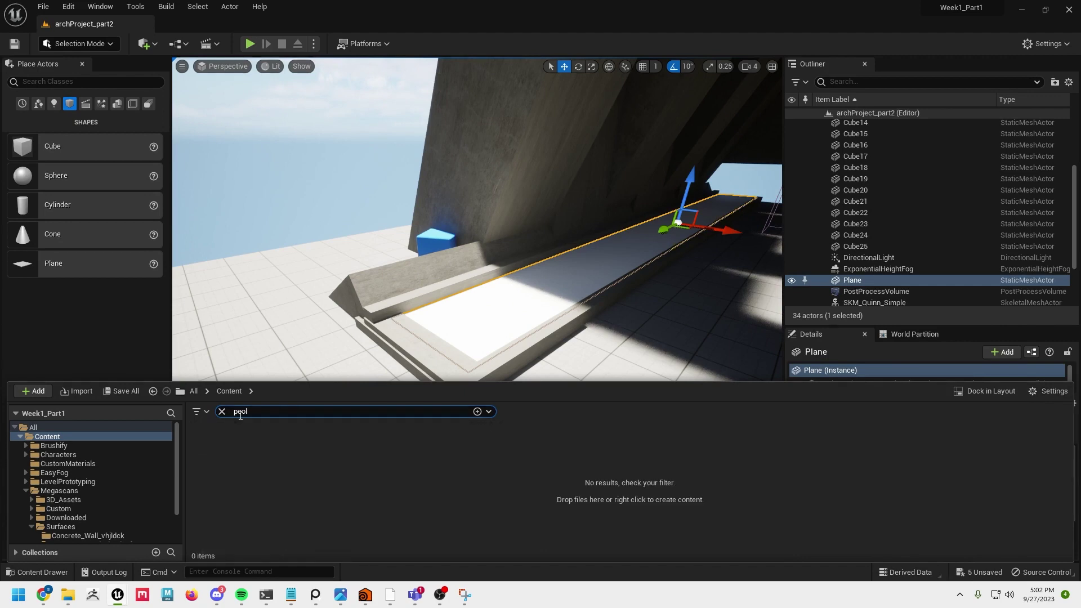
key(BackSpace)
key(BackSpace)
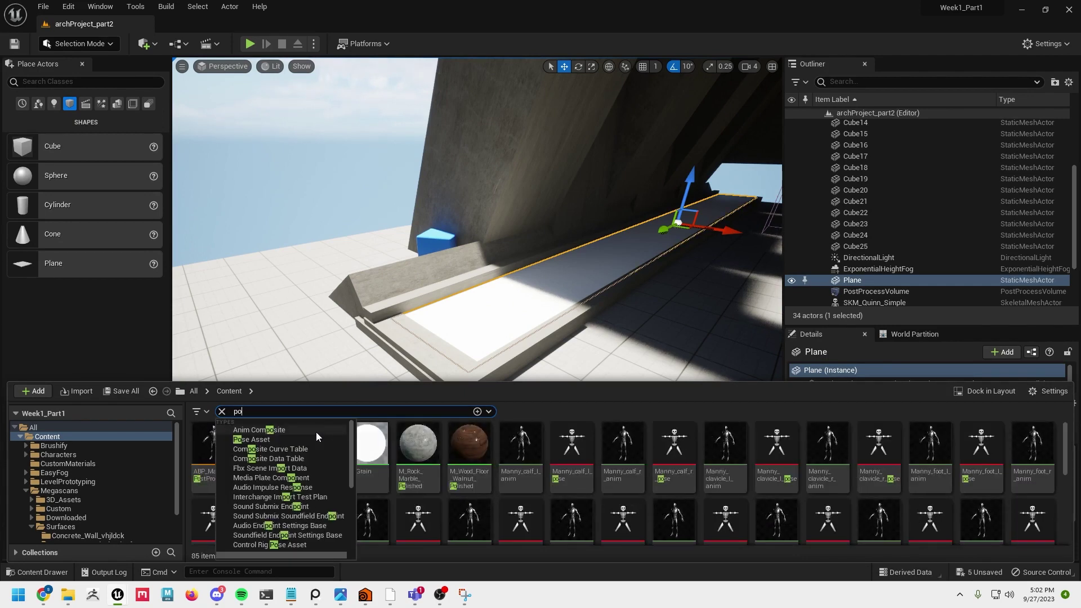
key(BackSpace)
key(BackSpace)
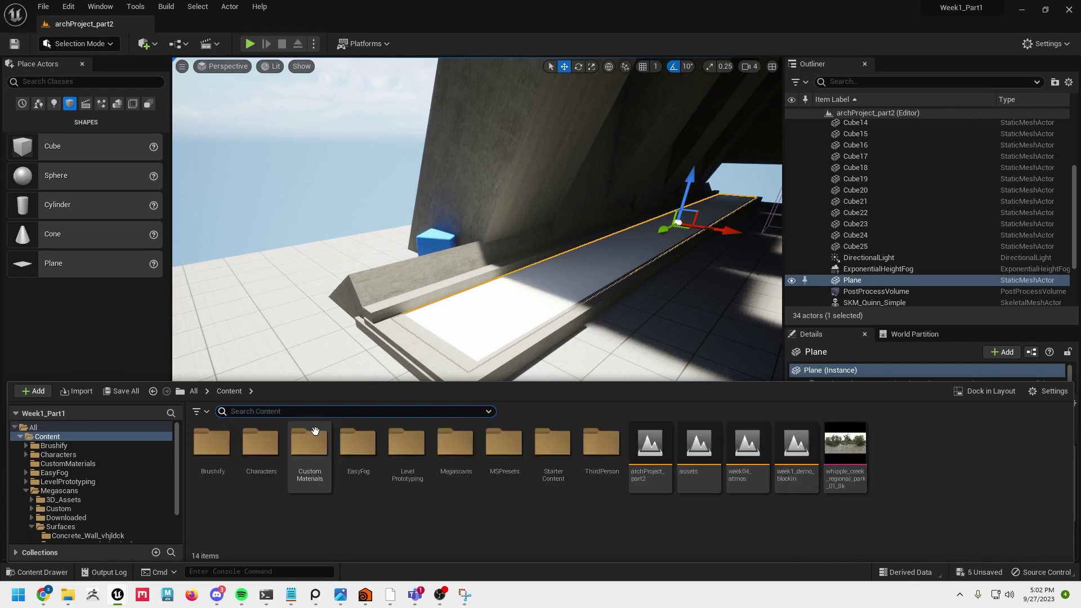
text(water)
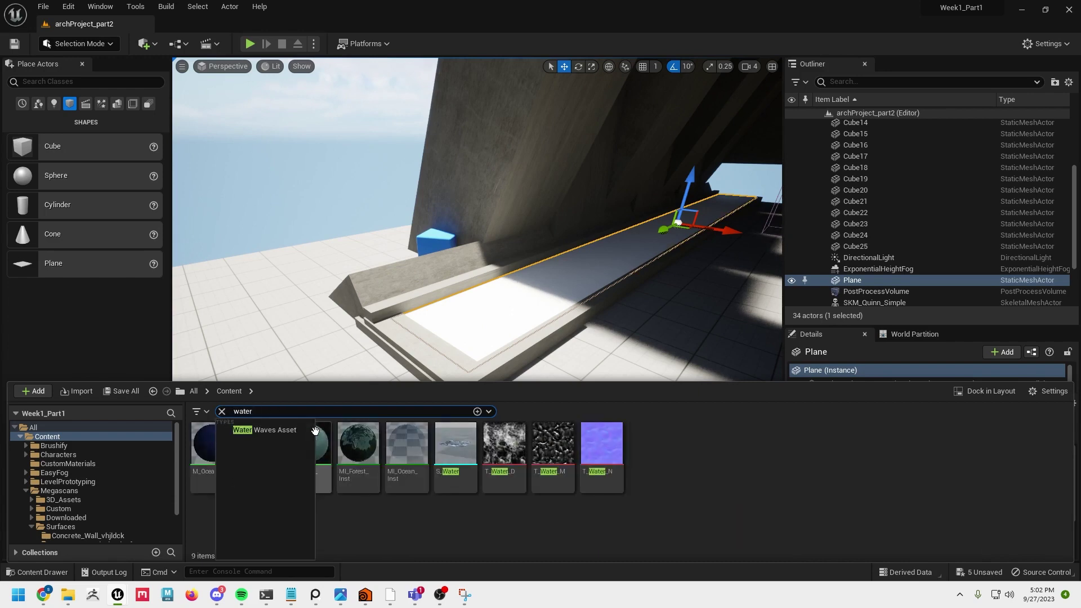
click(398, 525)
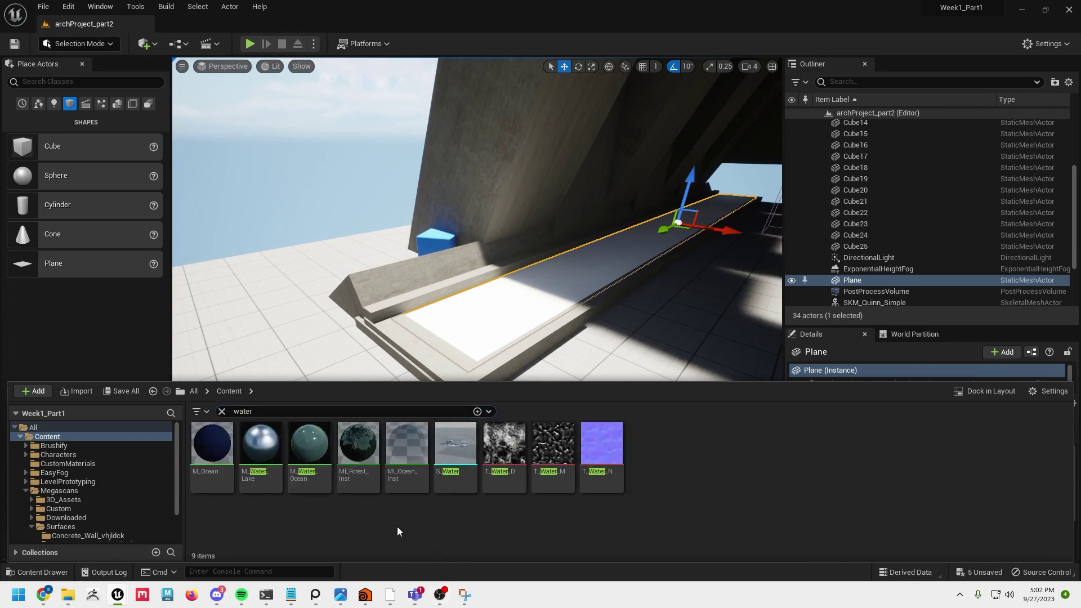
click(222, 411)
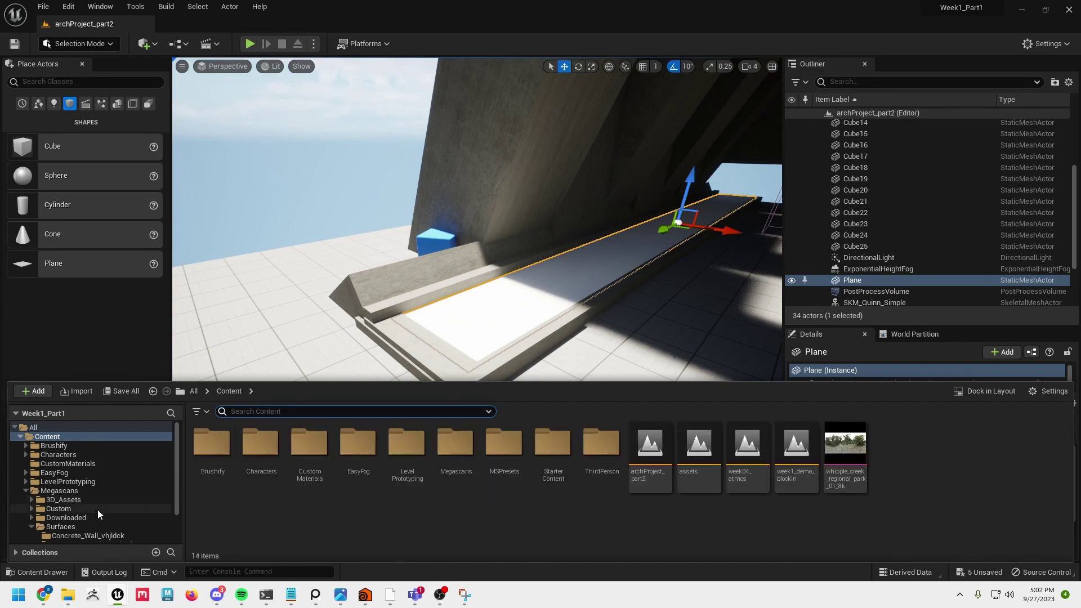
Step: Search the Engine folder for "pool" and apply the MI_Pool_02 material to the plane
scroll(90, 516, down, 2)
click(45, 537)
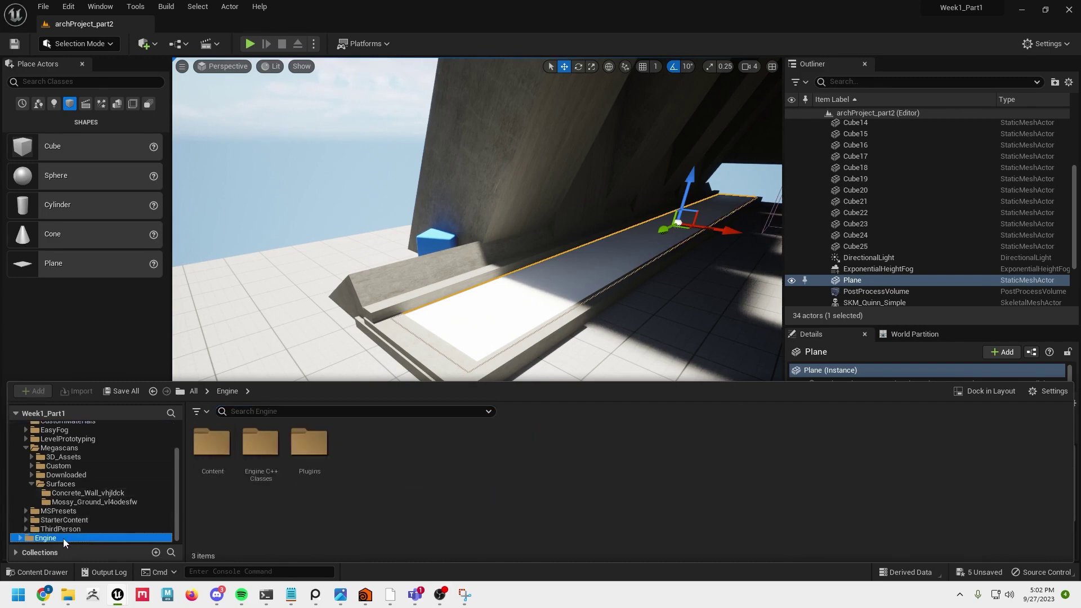
click(279, 412)
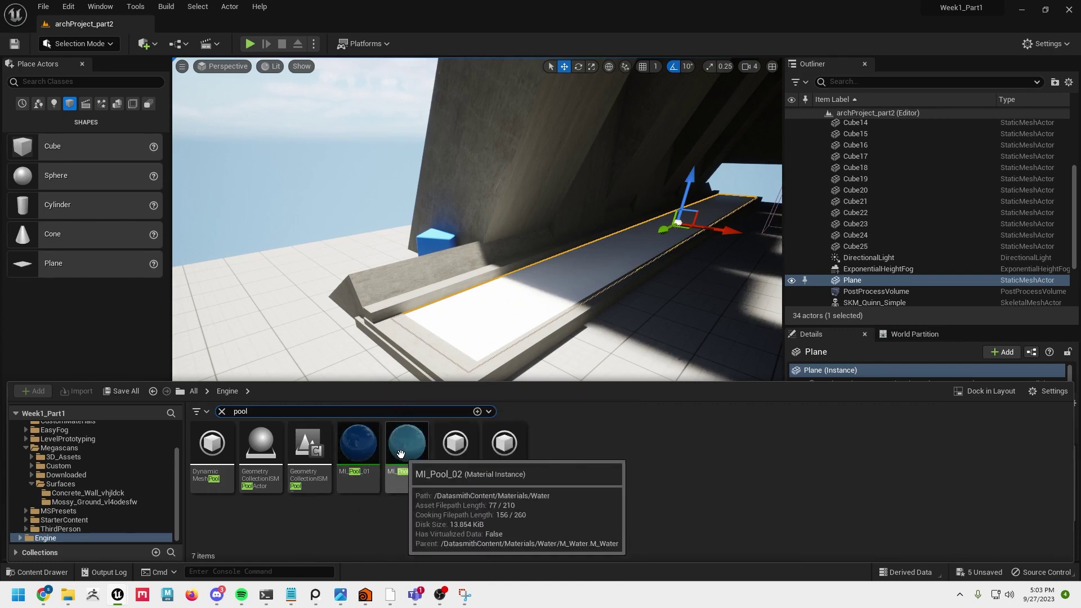
drag(398, 450, 572, 344)
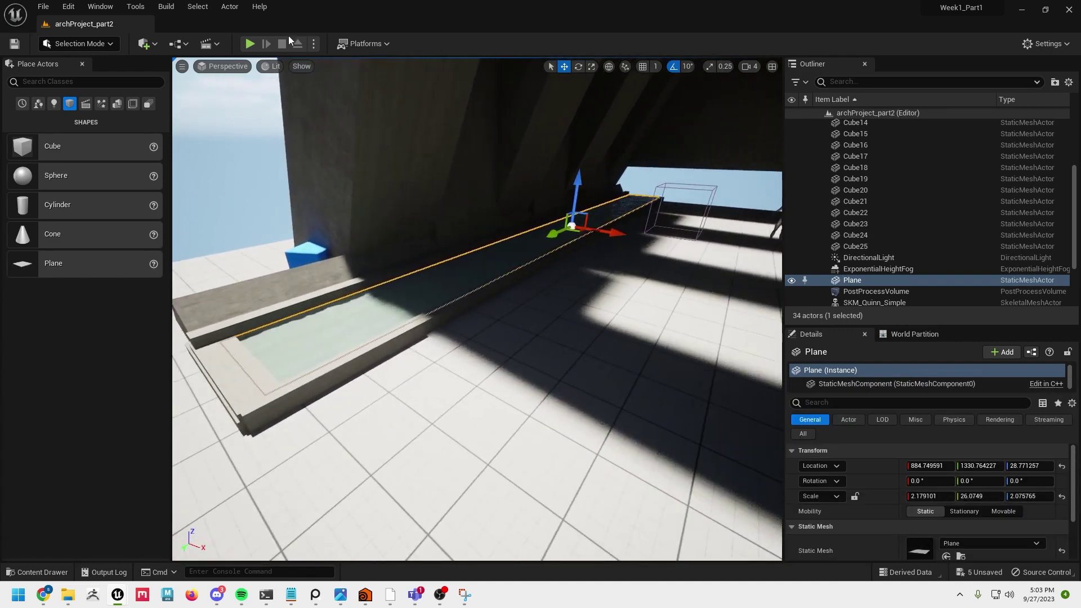
Step: Play the level and run the character through the hall beside the pool to examine the water and lighting
click(249, 43)
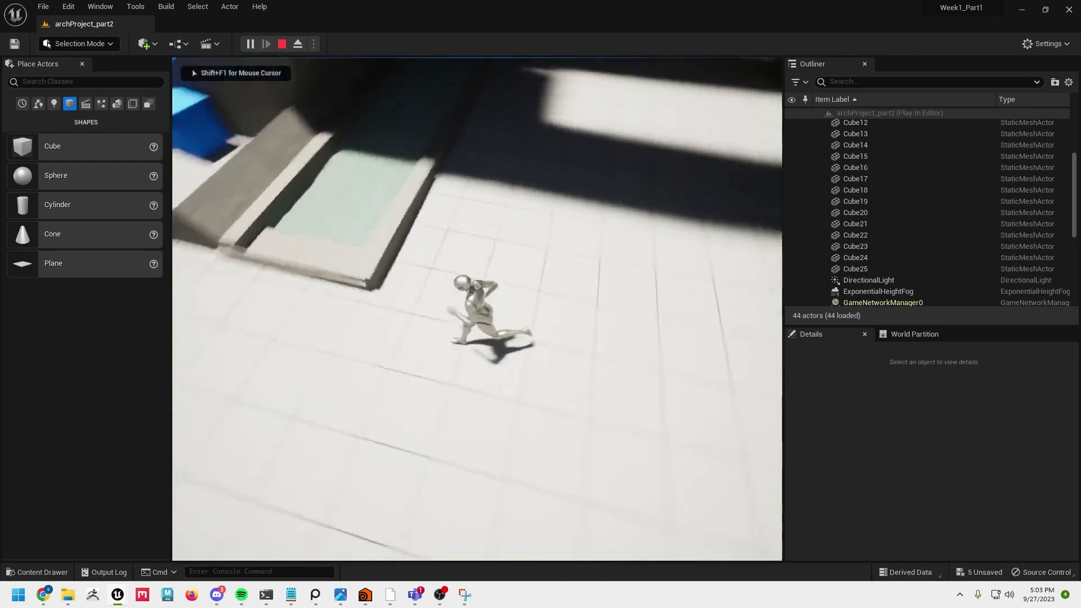
key(w)
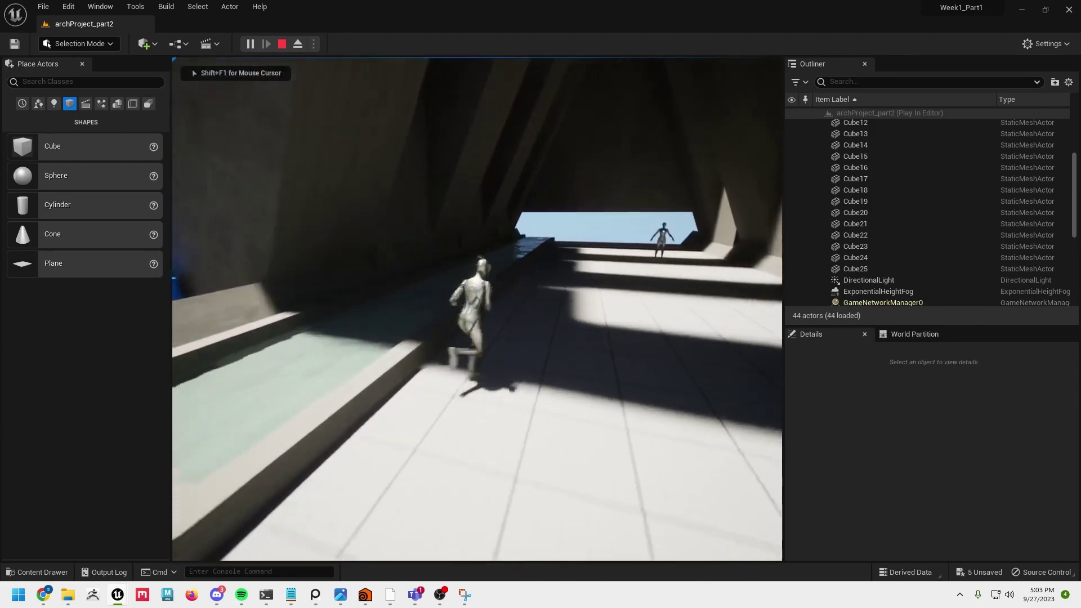
key(w)
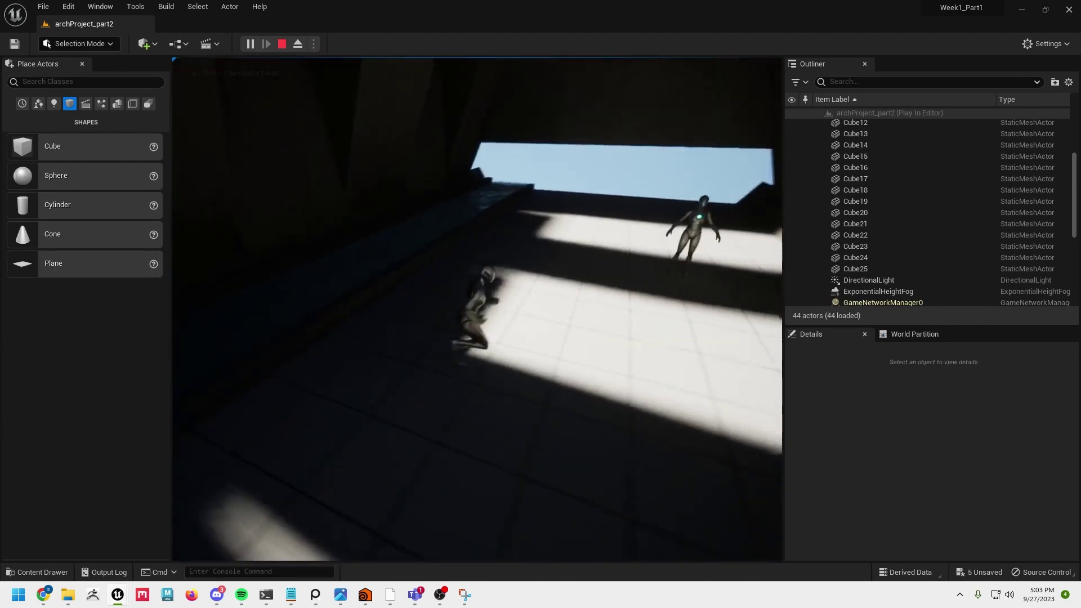
key(w)
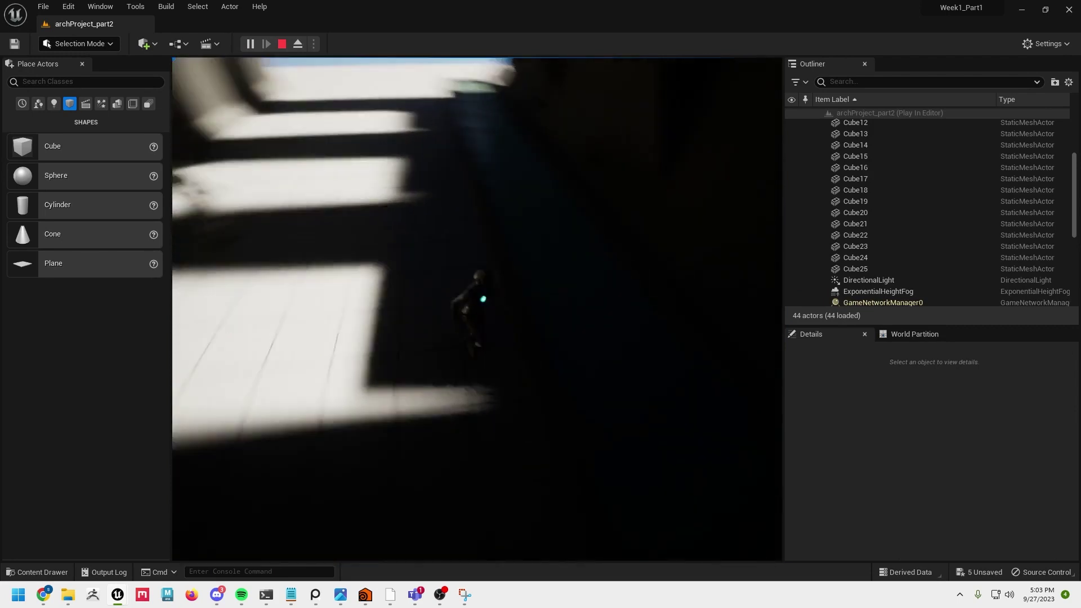
key(w)
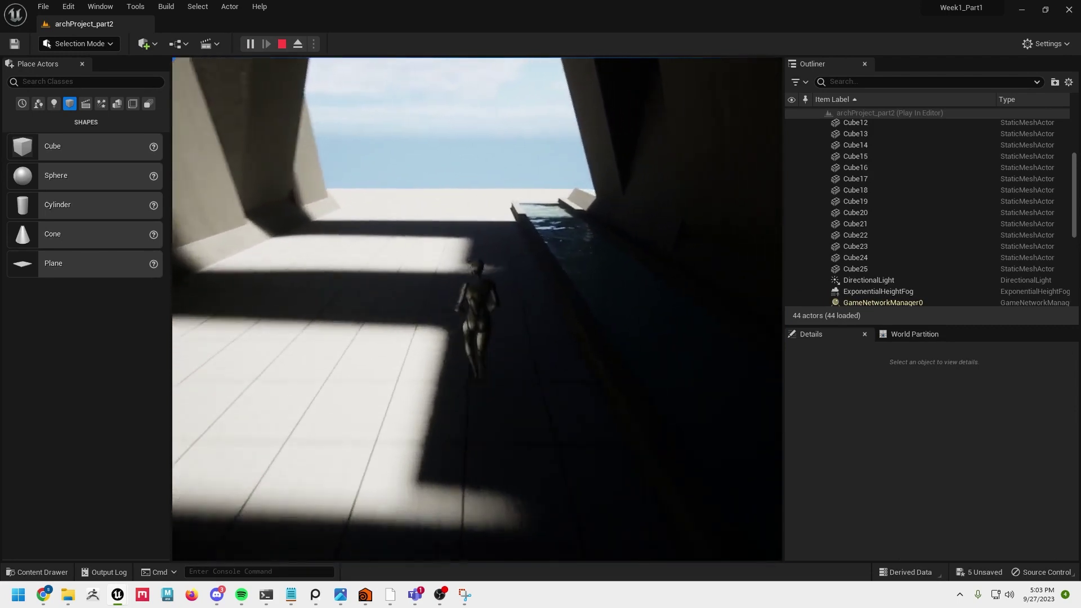
key(w)
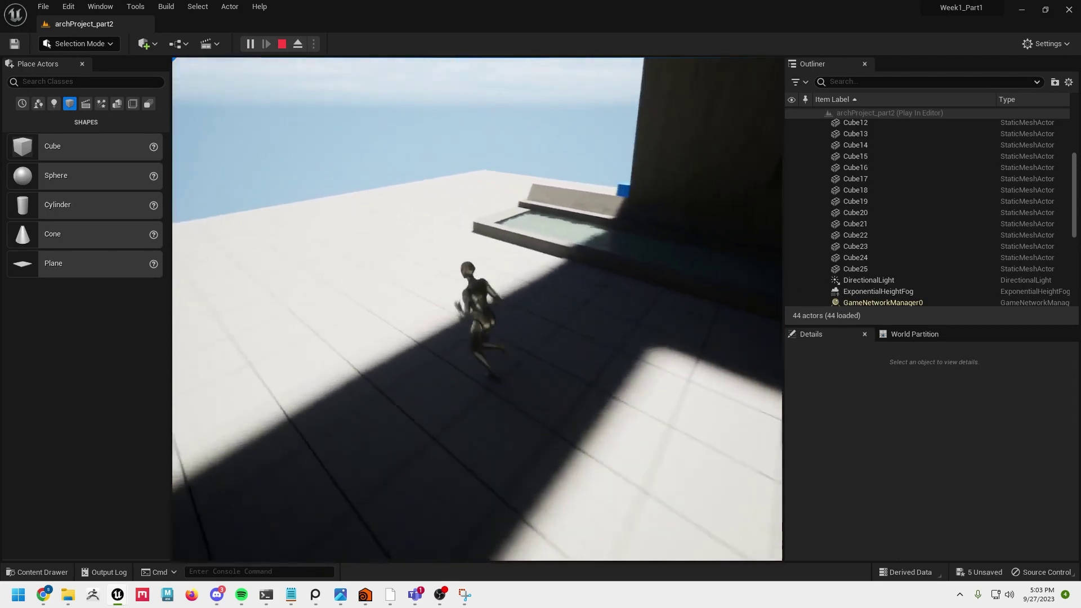
key(w)
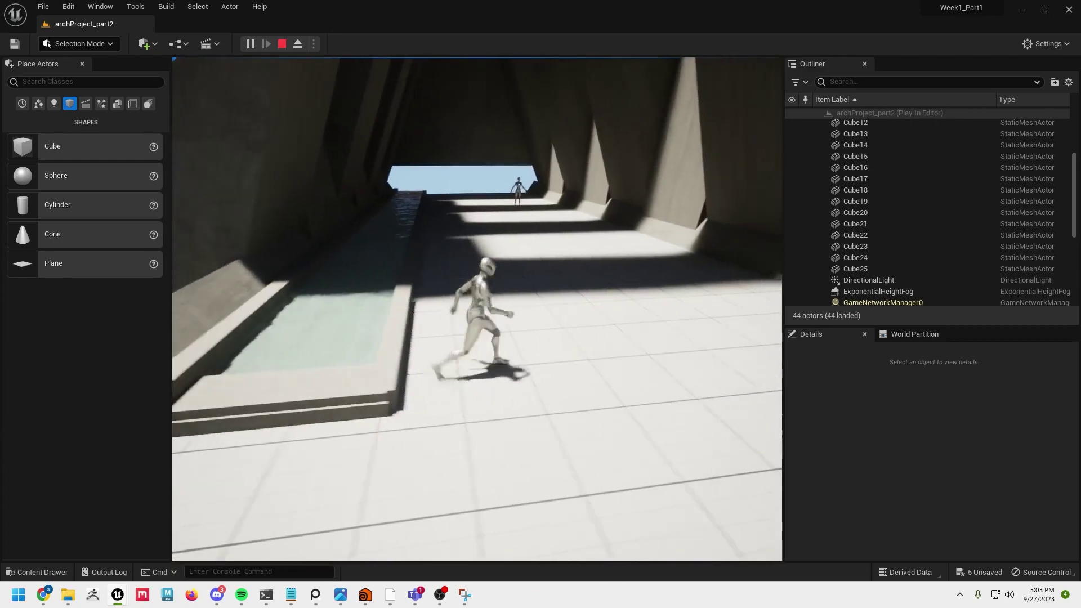
key(w)
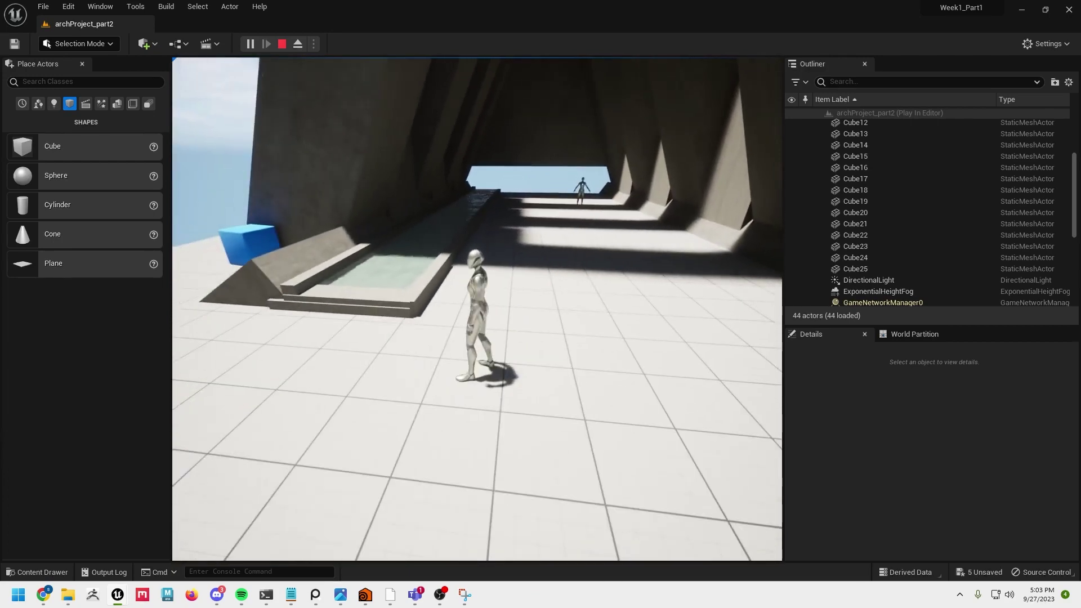
key(Escape)
Step: Duplicate the water plane together with its slab, curbs and end crosspiece, and place the copy along the hall's opposite wall
key(a)
right_drag(544, 312, 513, 302)
key(d)
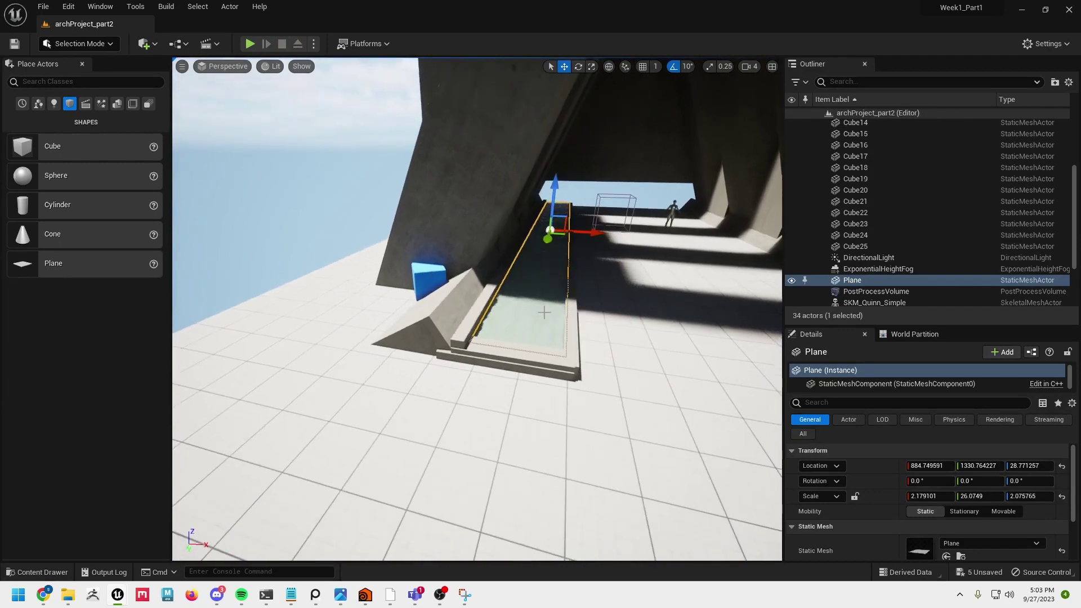
scroll(567, 373, up, 3)
middle_drag(572, 364, 533, 355)
scroll(534, 355, up, 2)
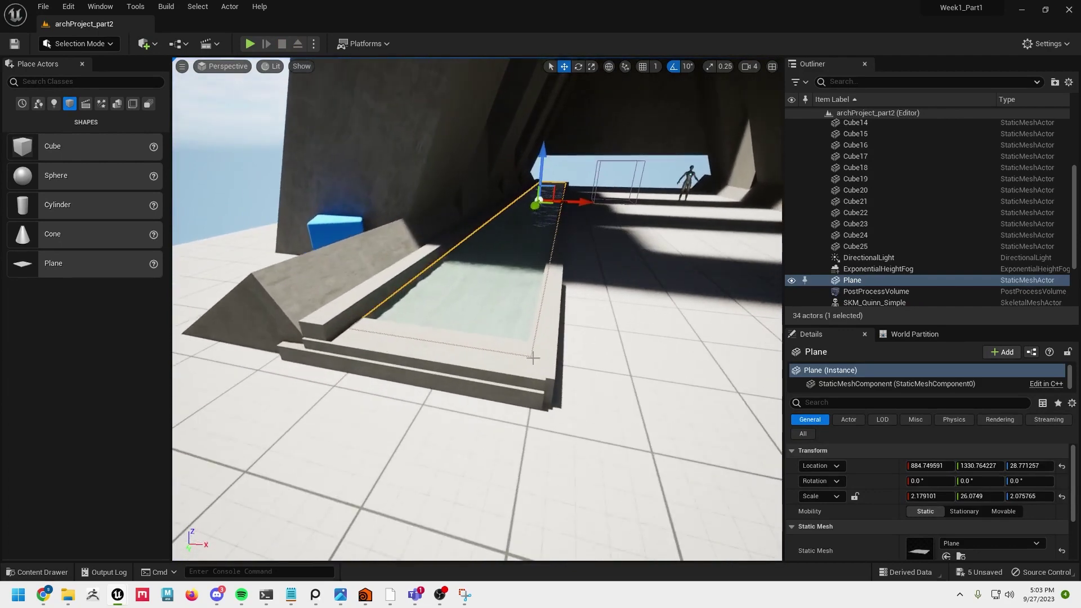
shift+click(540, 361)
ctrl+click(506, 370)
ctrl+click(482, 386)
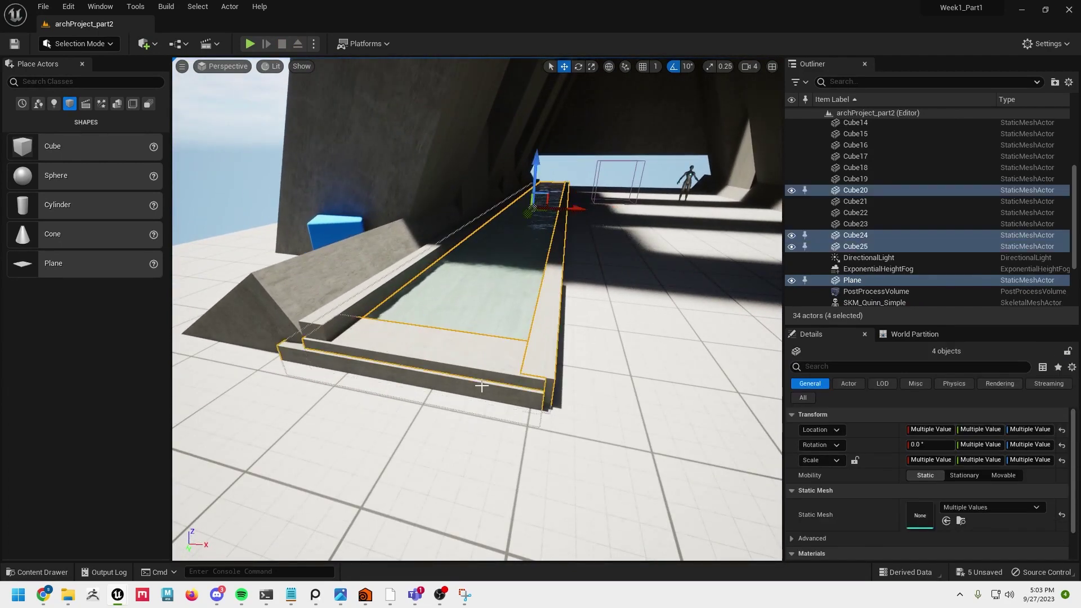
ctrl+click(322, 311)
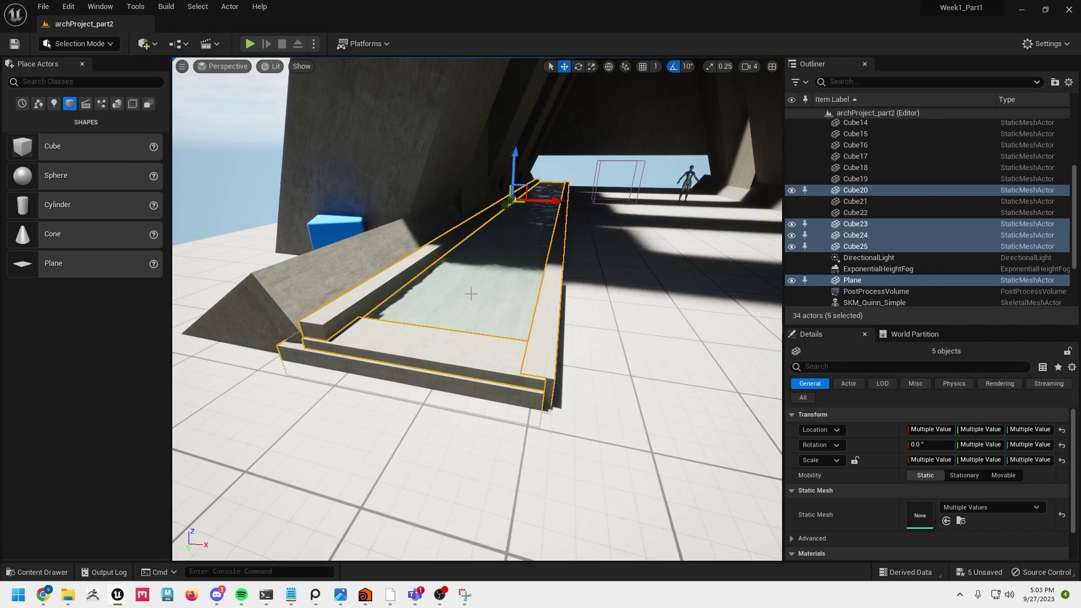
alt+drag(542, 200, 671, 201)
key(d)
right_drag(664, 236, 664, 237)
drag(555, 202, 688, 237)
key(s)
right_drag(686, 251, 699, 248)
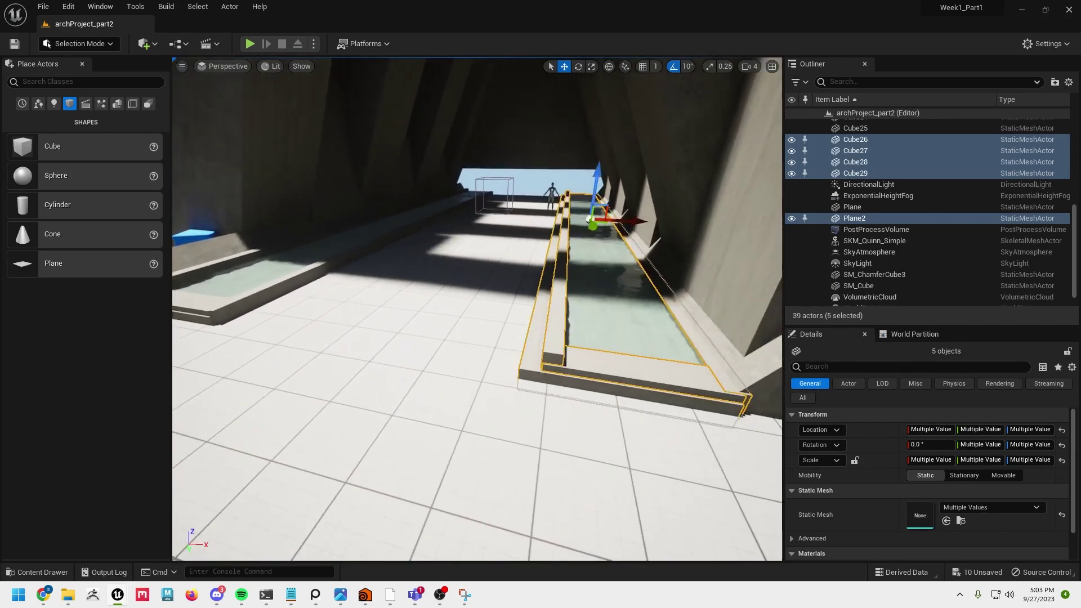
Step: Nudge the copied pool and its curbs slightly closer to the adjacent hall wall
drag(643, 225, 642, 227)
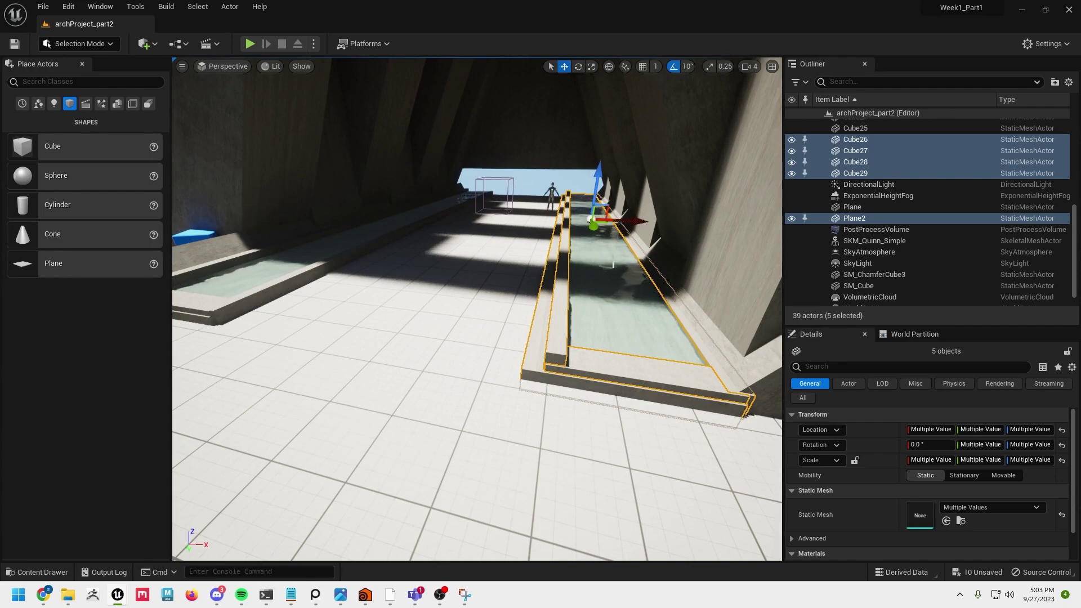
key(s)
right_drag(613, 265, 520, 309)
key(e)
click(521, 309)
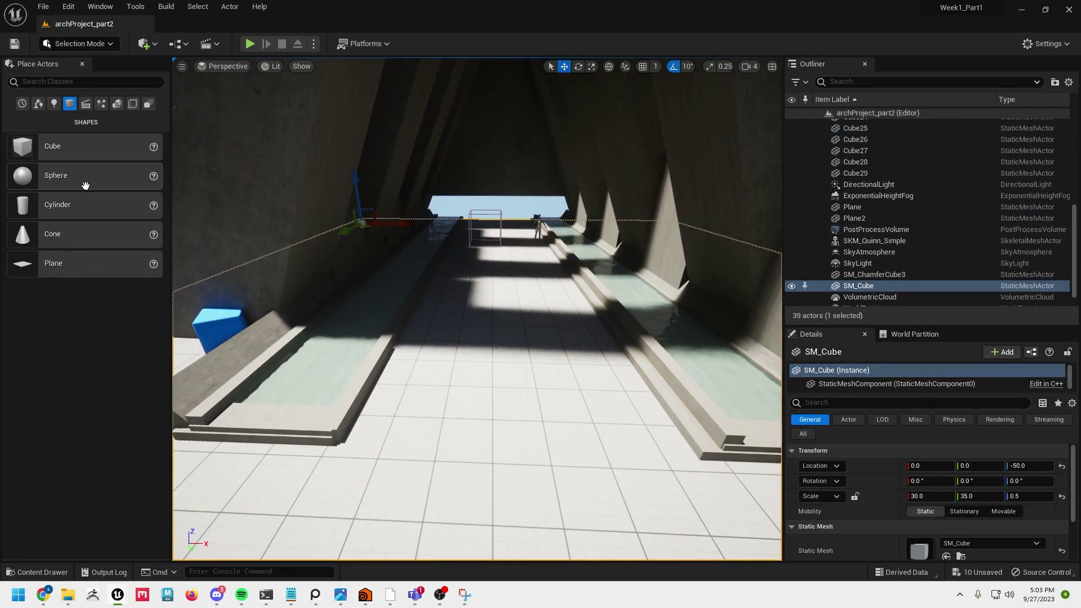
Step: Place a cylinder on the floor between the two pools and rotate it -90° about X so it lies along the hall
drag(91, 207, 488, 417)
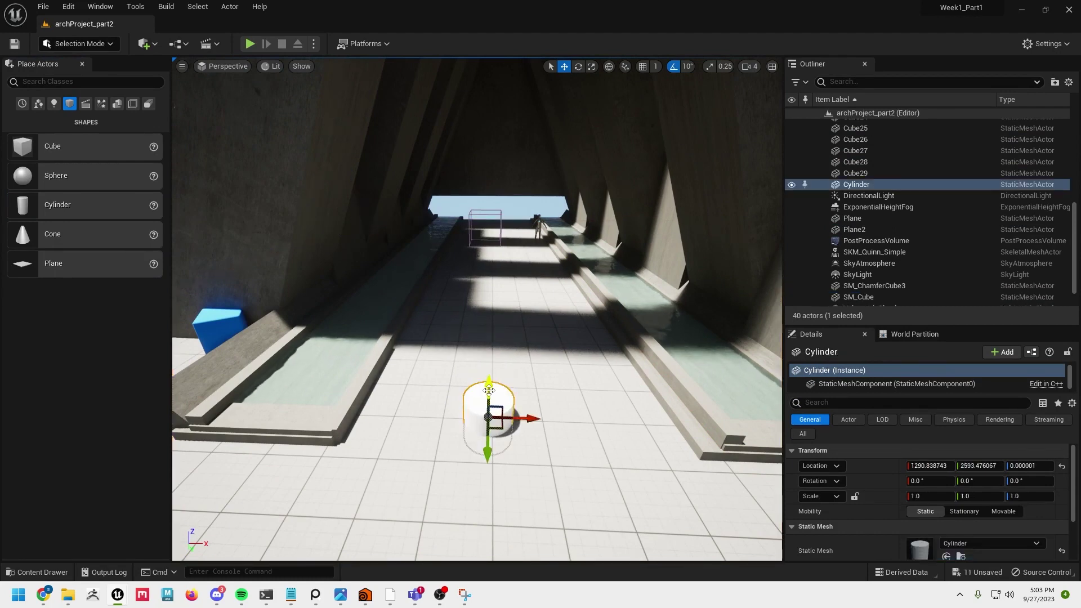
key(e)
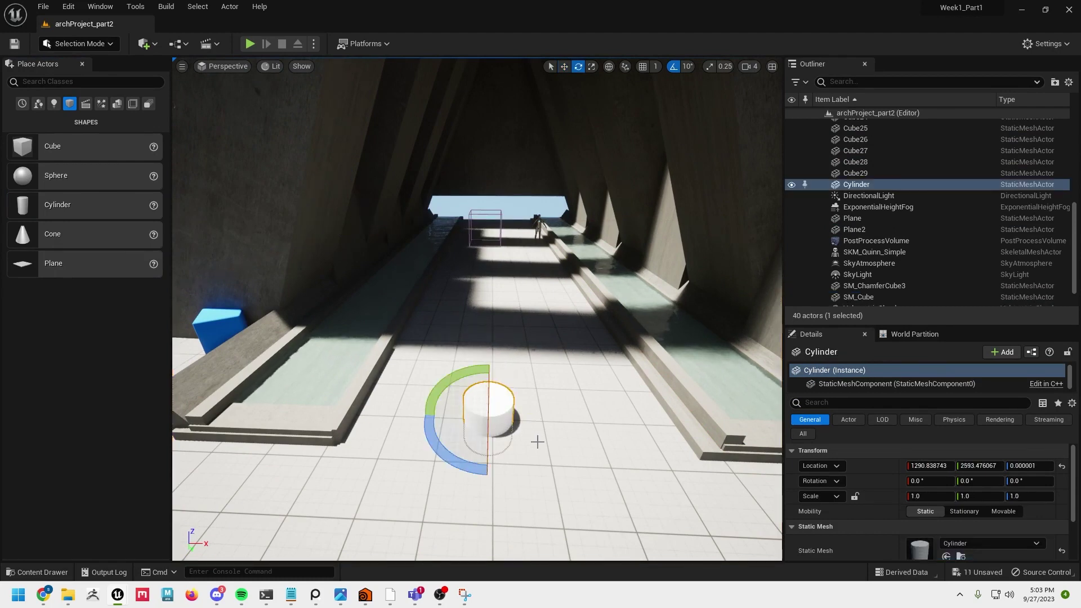
alt+drag(538, 442, 437, 328)
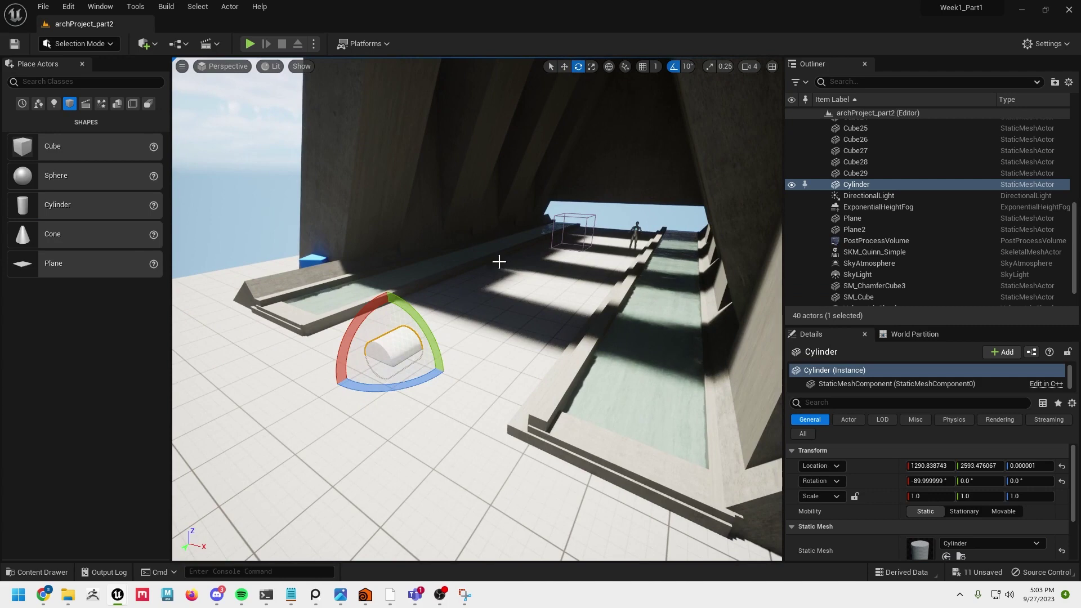
key(w)
alt+drag(516, 289, 501, 371)
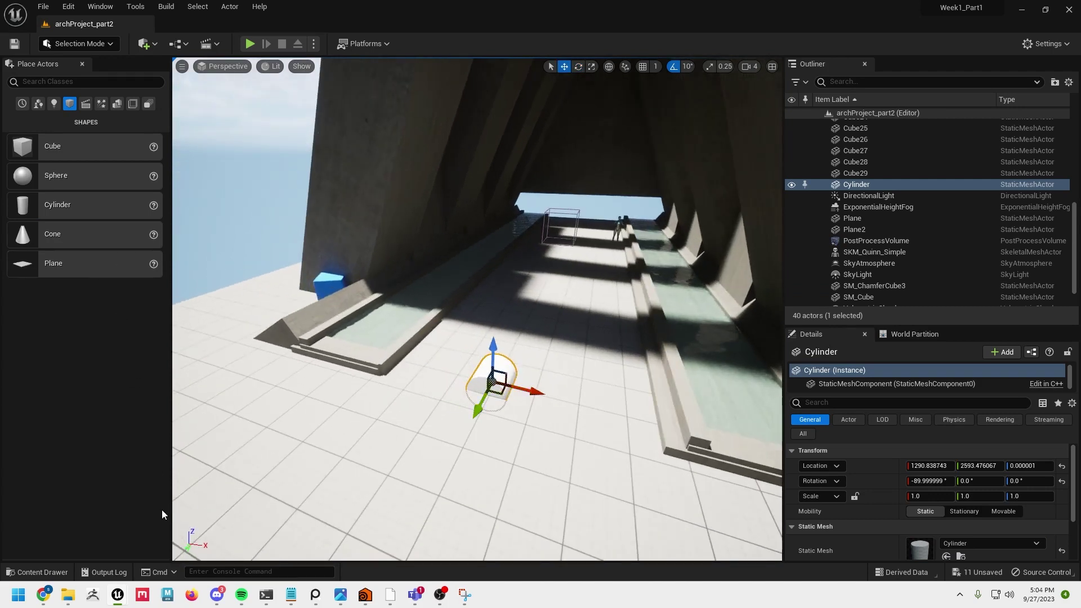
Step: Clear the "pool" search and create a material named "emissive" in the project's Content folder
click(10, 573)
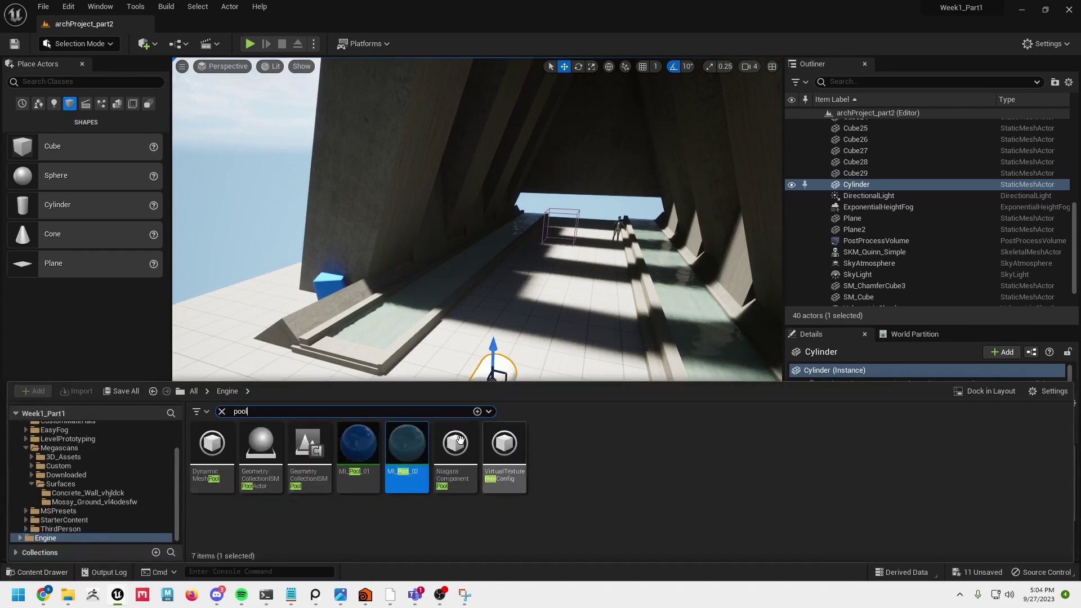
click(185, 391)
scroll(104, 459, up, 3)
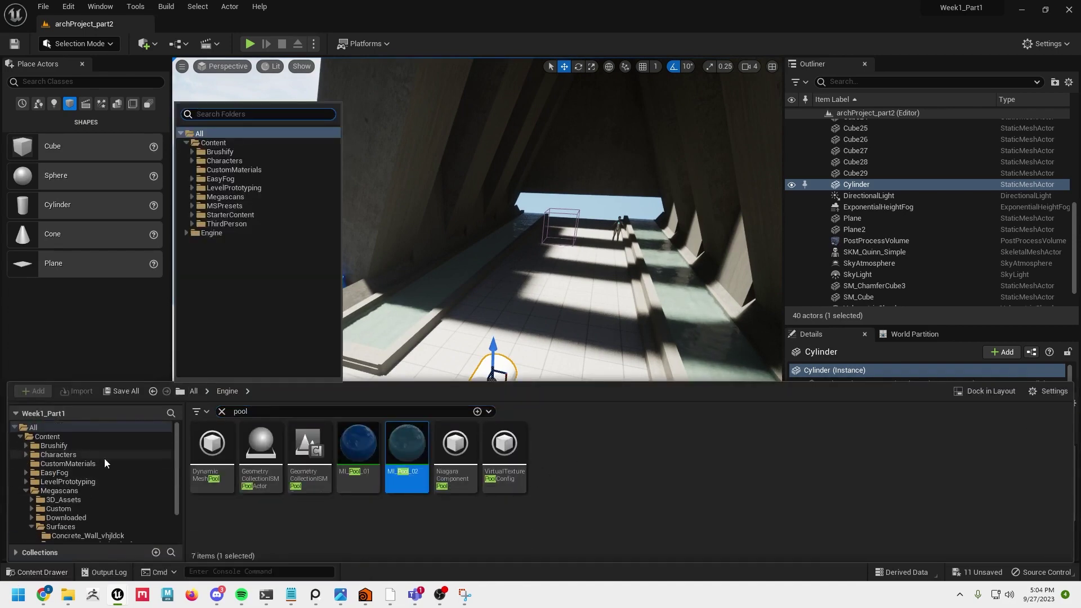
click(89, 438)
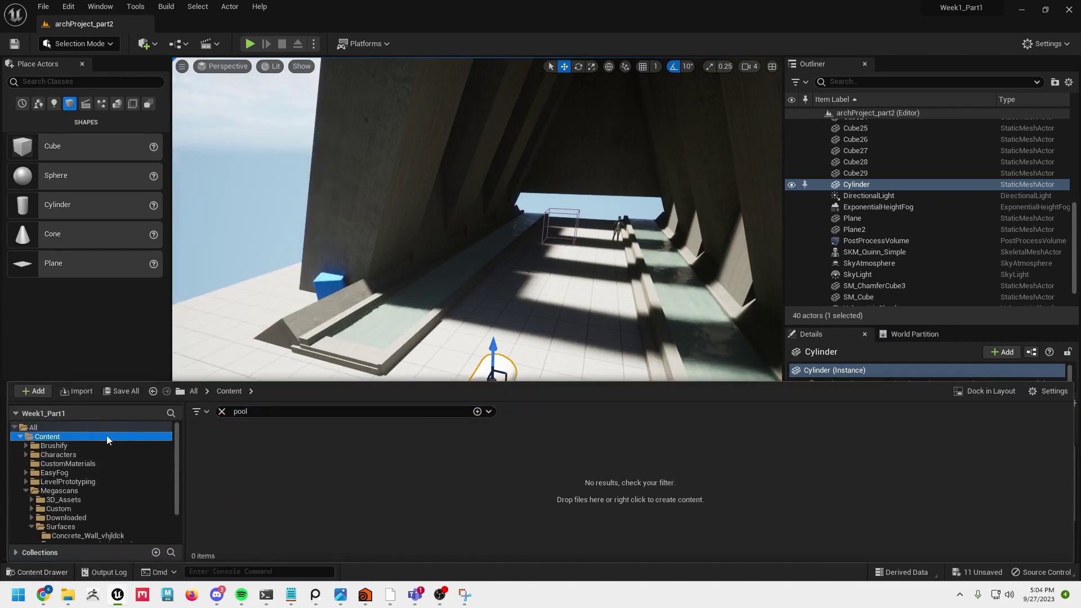
click(222, 412)
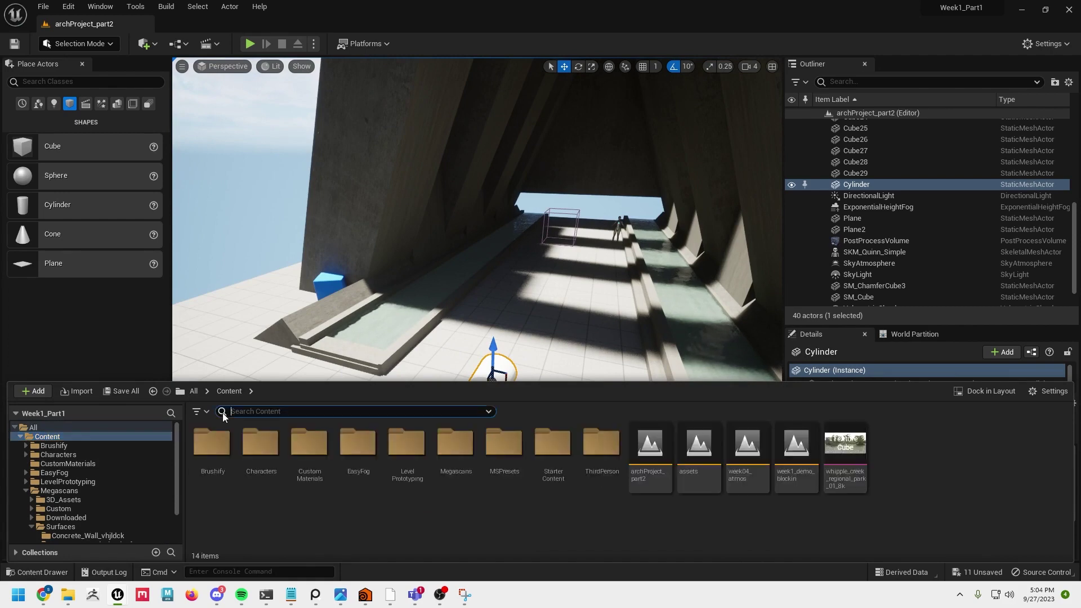
right_click(625, 528)
click(669, 251)
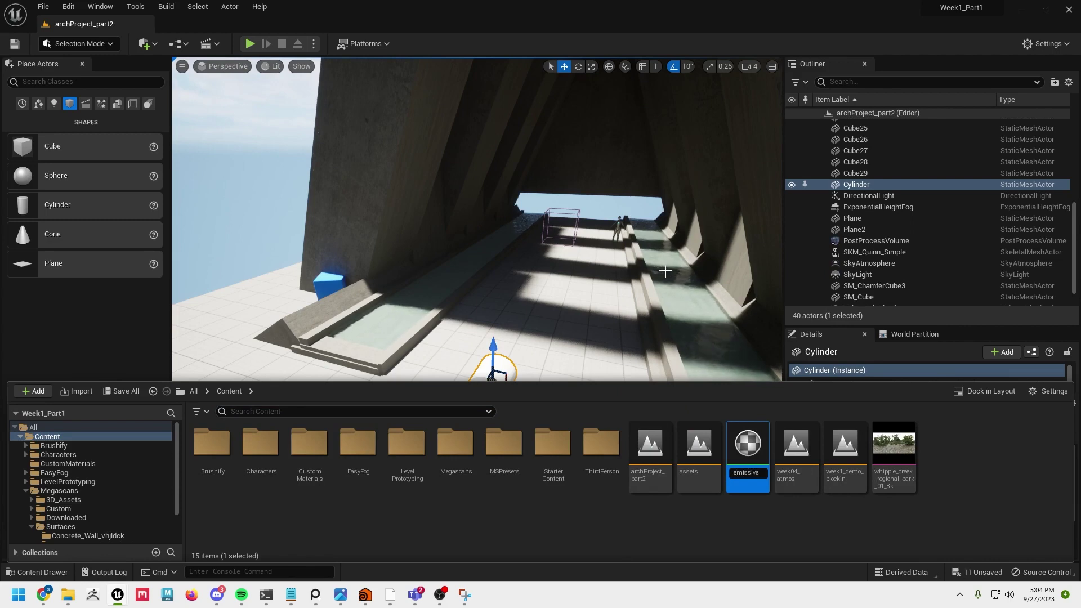
text(emissive)
key(Return)
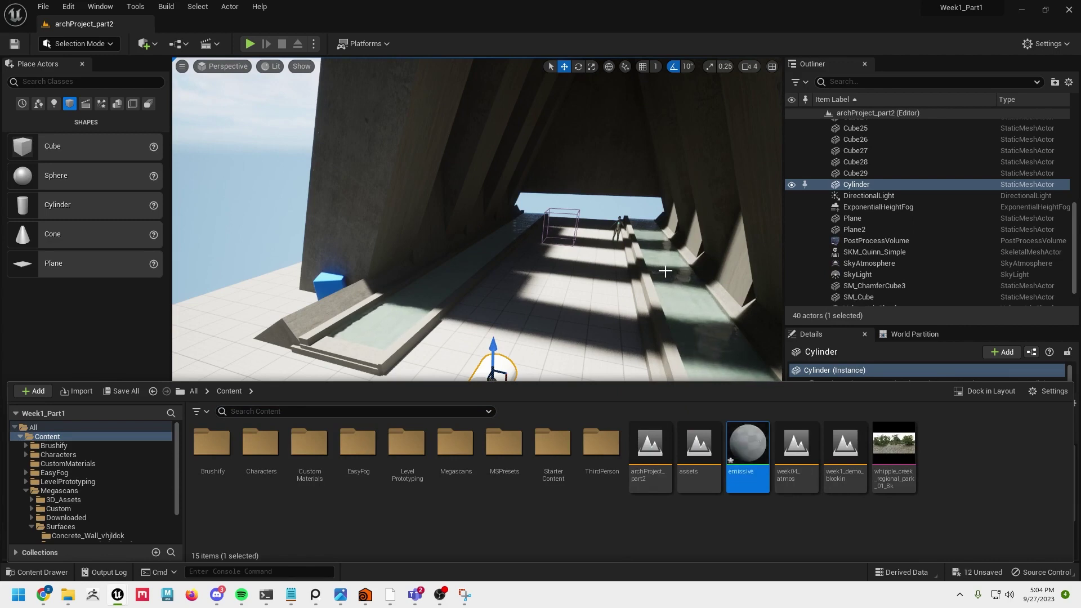
Step: Open the emissive material, add a three-component vector constant and connect it to Emissive Color, spacing the nodes apart
double_click(749, 445)
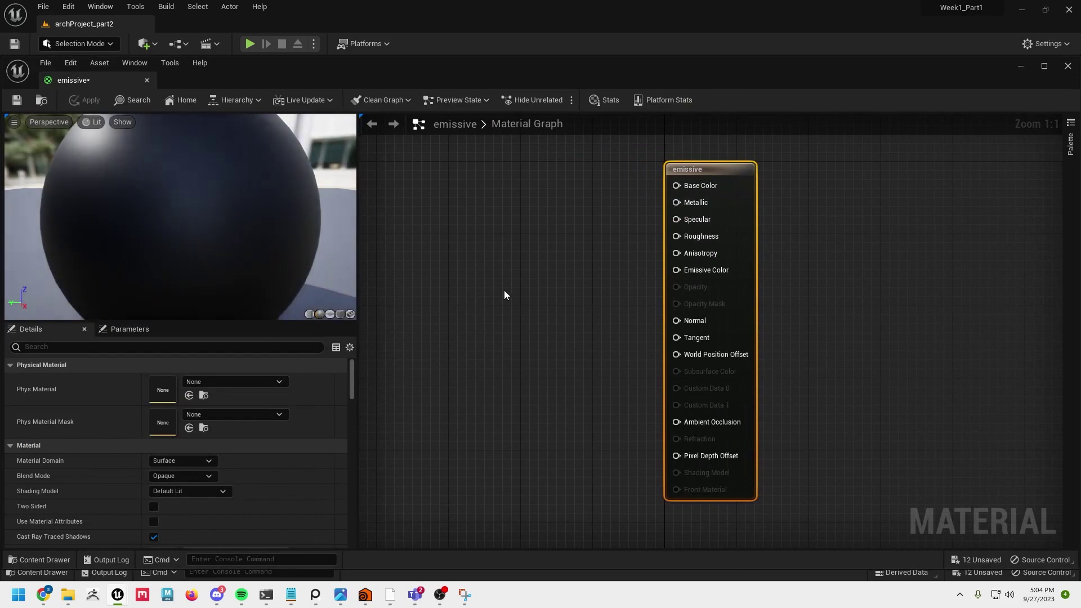
click(515, 318)
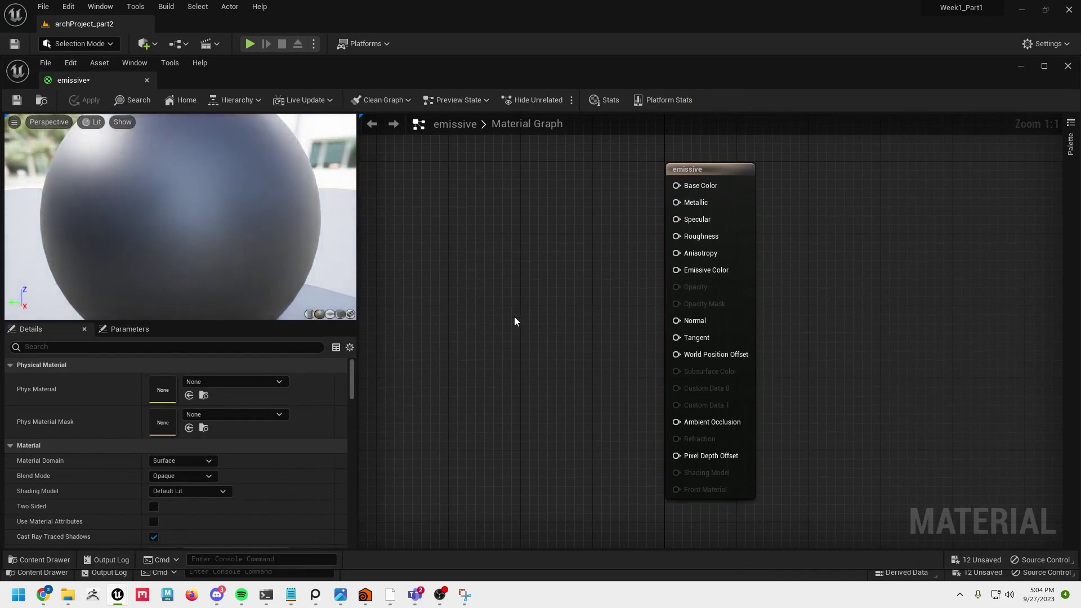
click(515, 316)
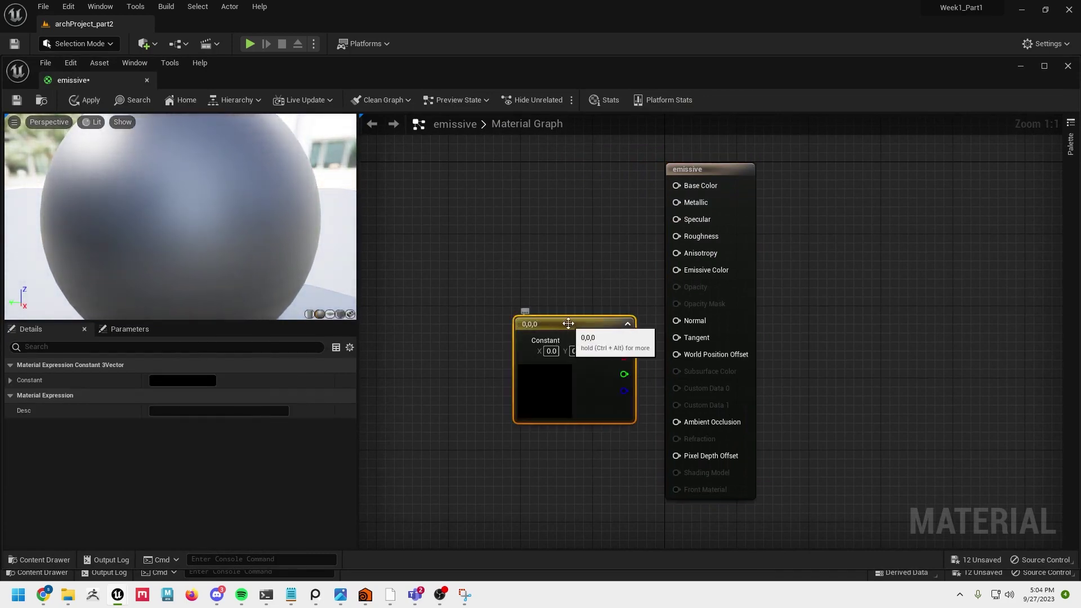
drag(558, 326, 465, 326)
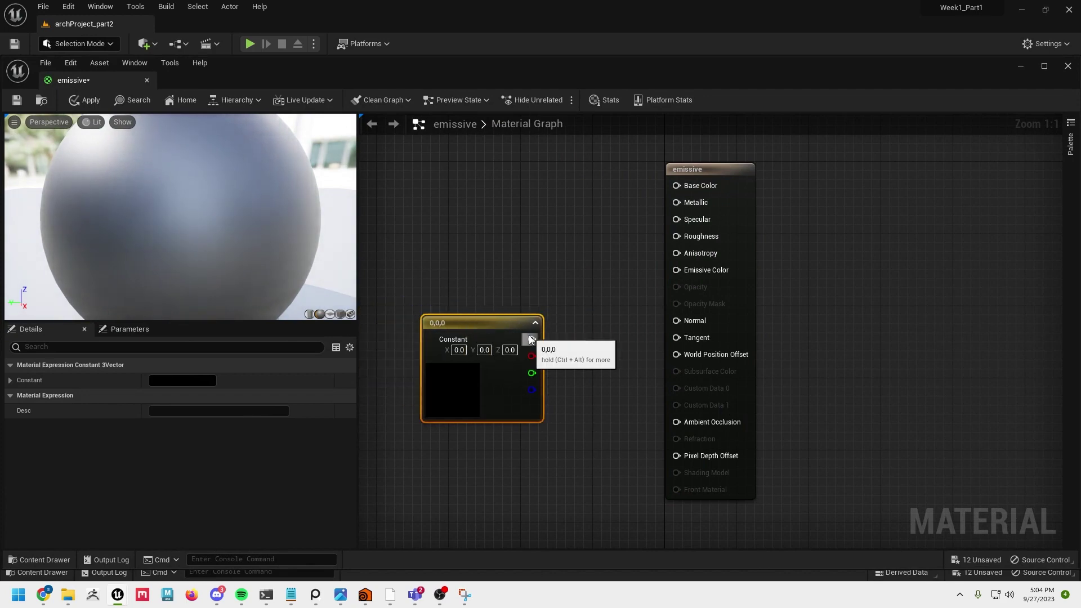
drag(531, 339, 676, 270)
drag(706, 175, 850, 185)
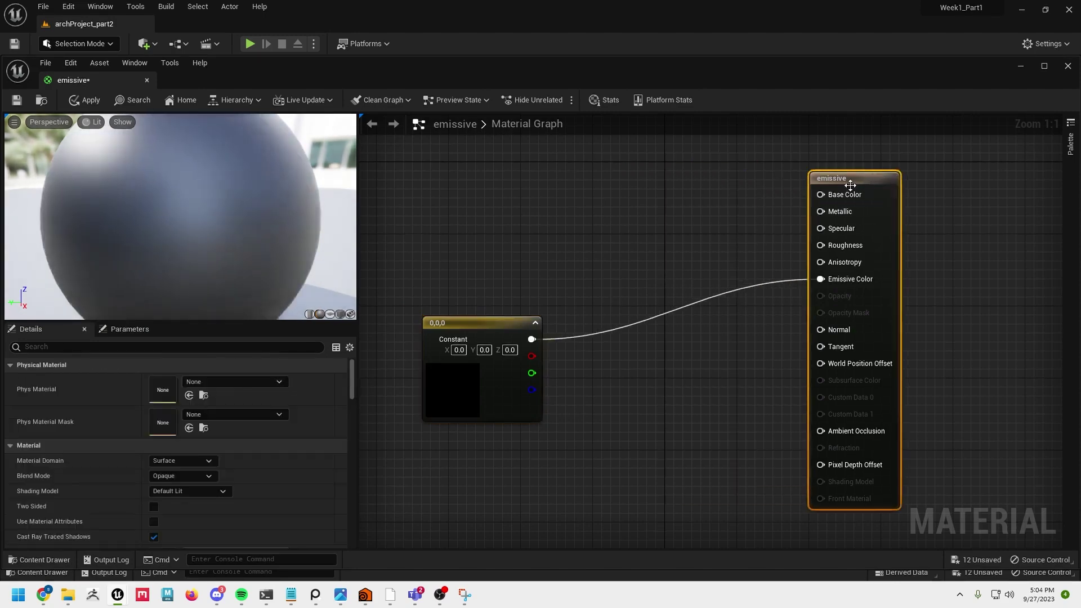
drag(516, 327, 561, 273)
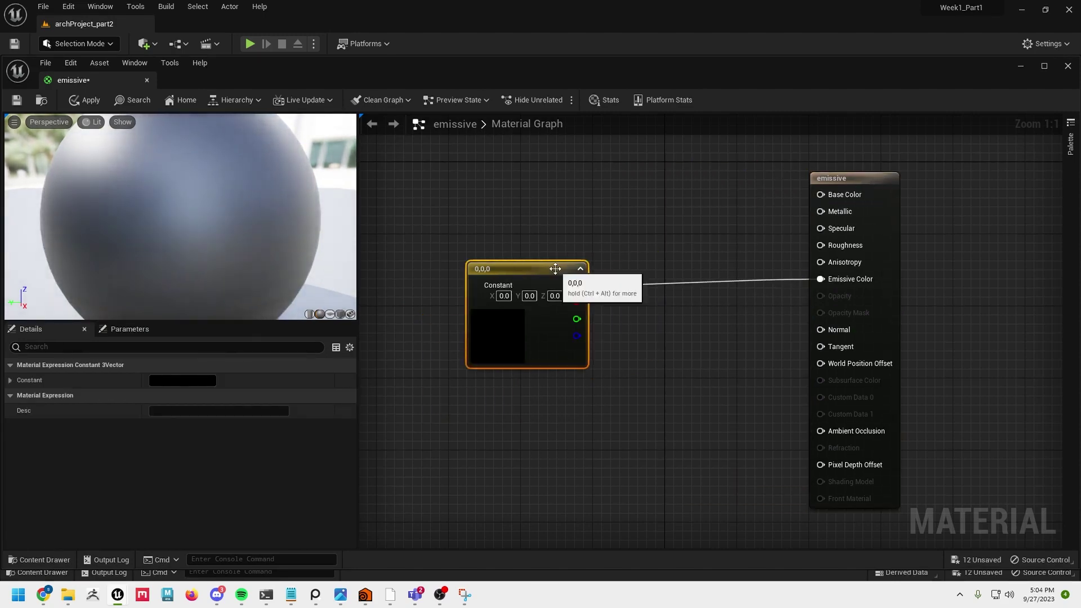
Step: Insert a Multiply node between the color constant and Emissive Color, and connect a new scalar constant to its B input
click(642, 403)
drag(665, 410, 820, 279)
drag(717, 348, 702, 327)
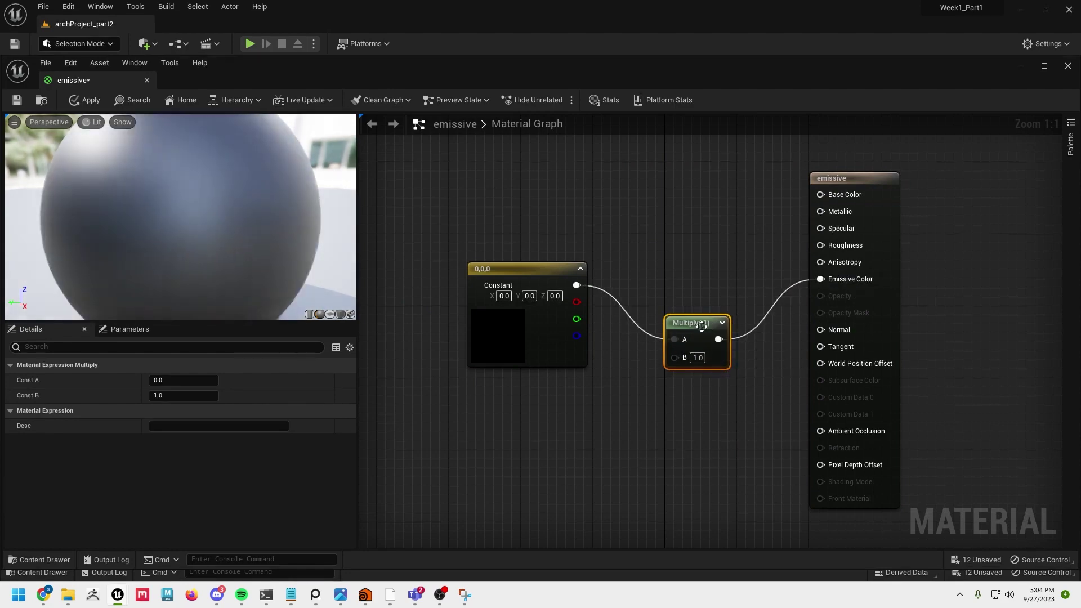
key(1)
click(617, 449)
drag(632, 450, 573, 443)
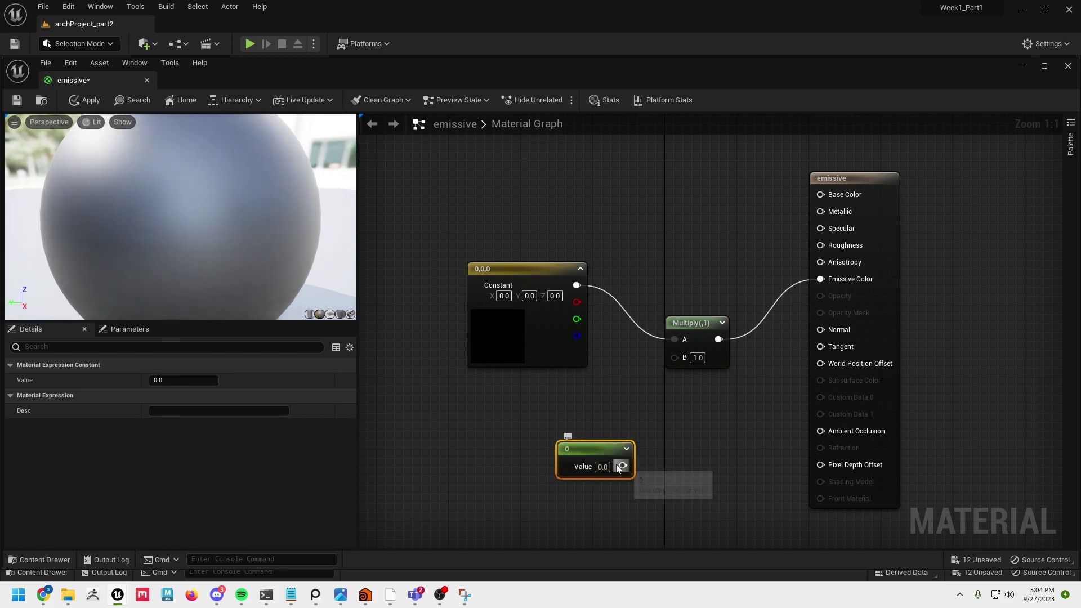
drag(623, 466, 675, 356)
Step: Set the vector constant to a pale cyan-blue of about R 0.568, G 0.896, B 1.0
double_click(507, 335)
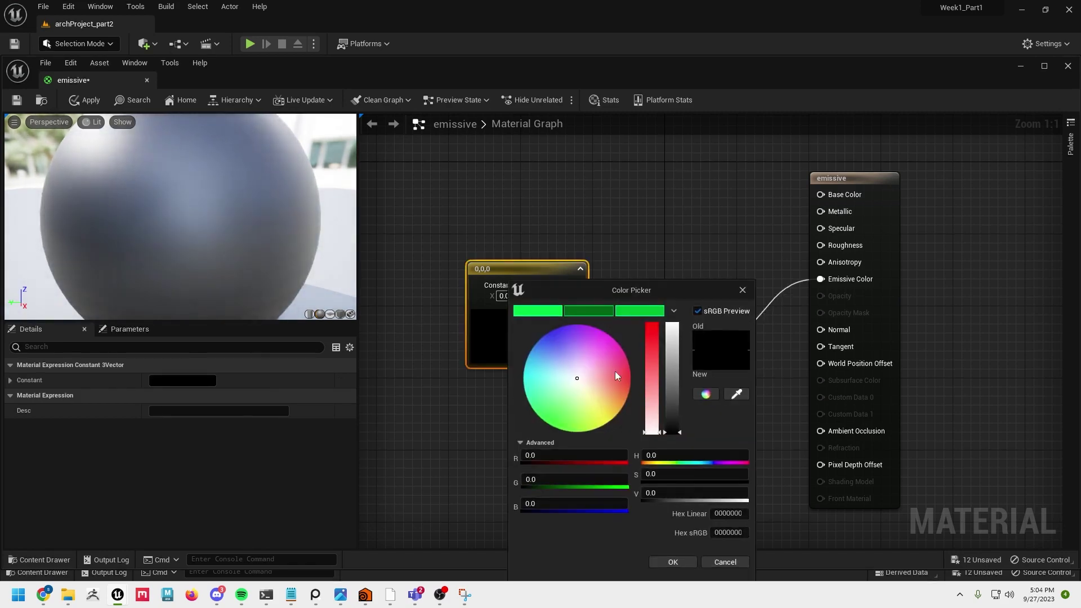
drag(671, 363, 672, 325)
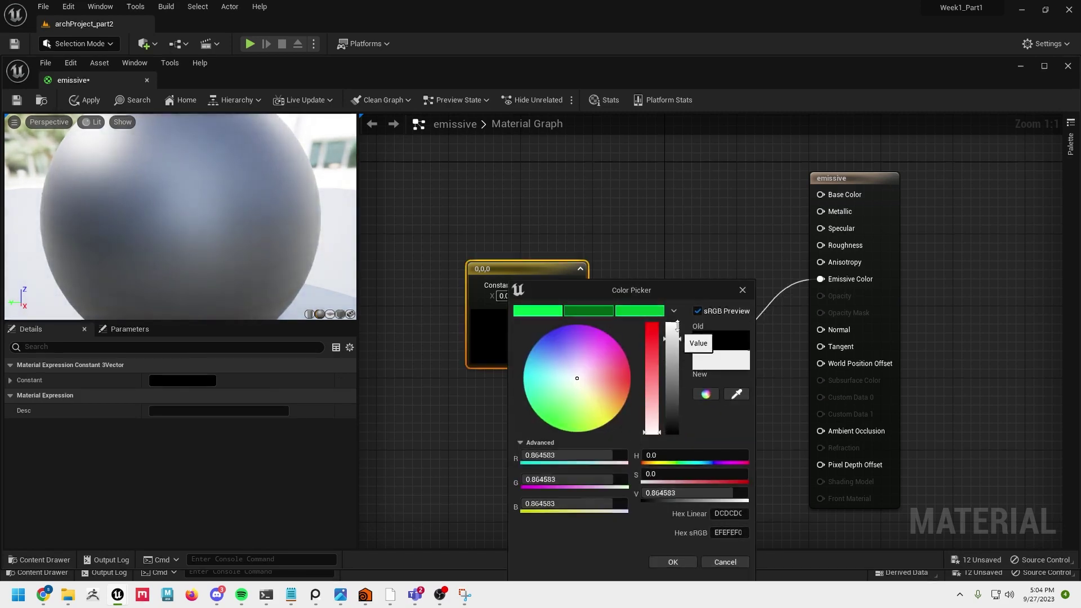
click(542, 372)
drag(541, 371, 545, 370)
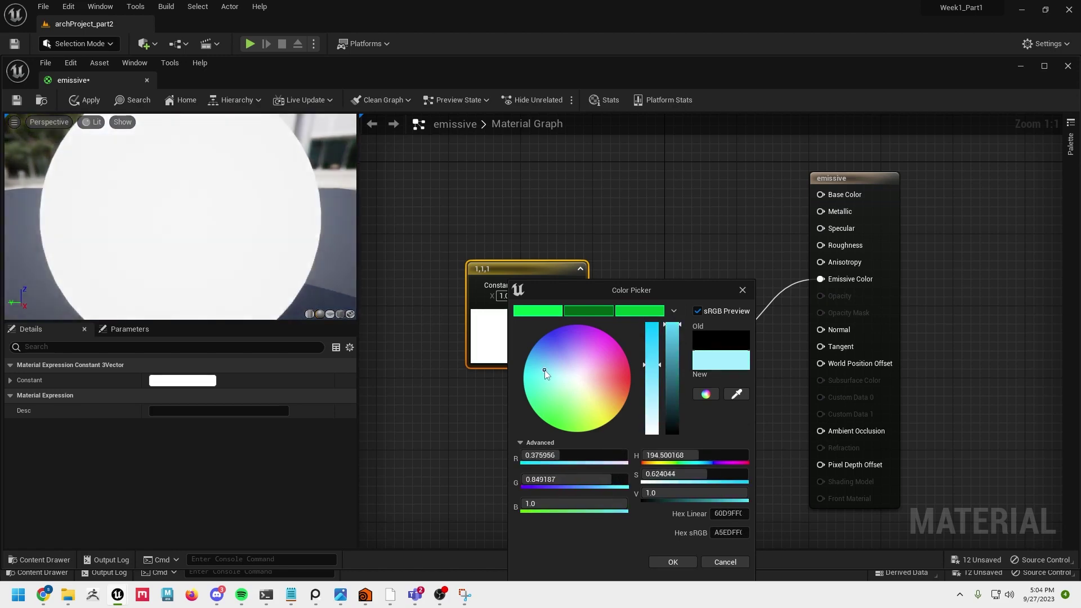
drag(651, 365, 642, 385)
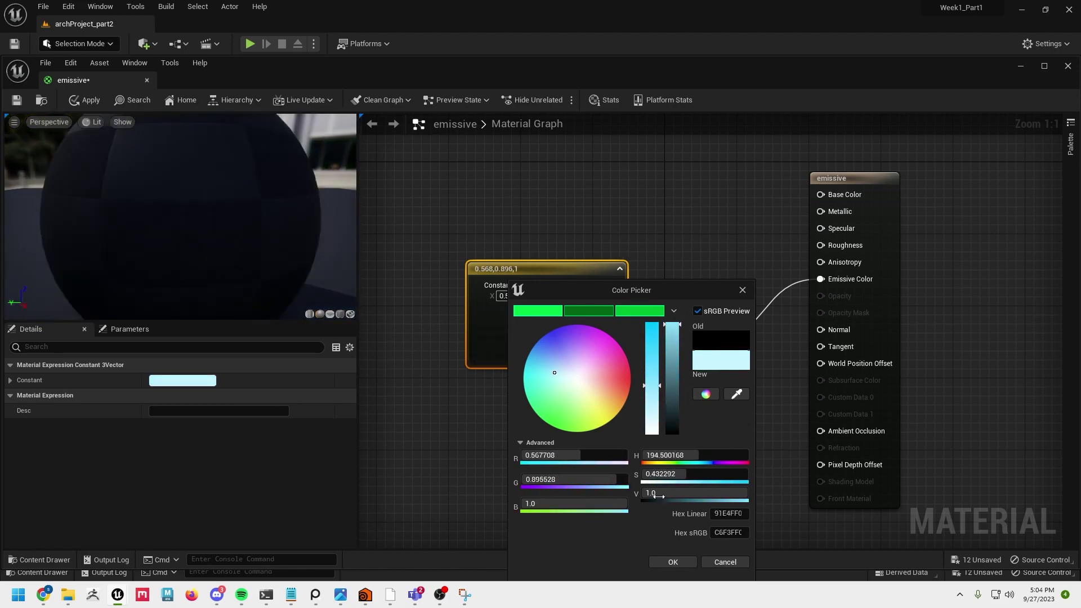
click(672, 562)
Step: Set the scalar constant to 30, apply the material changes and close the material editor
click(551, 453)
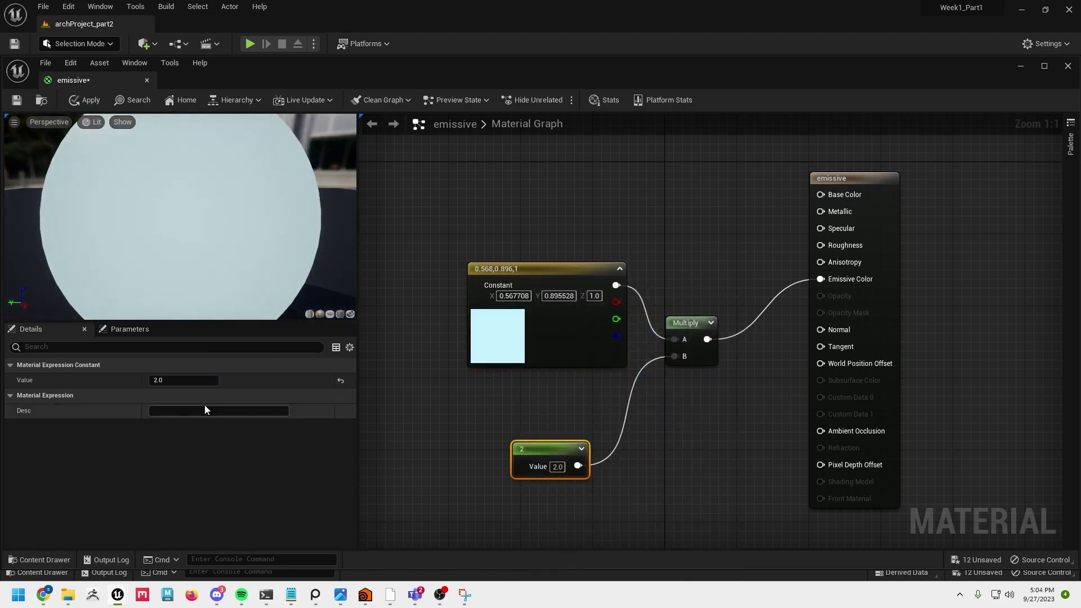
click(185, 381)
text(30)
key(Return)
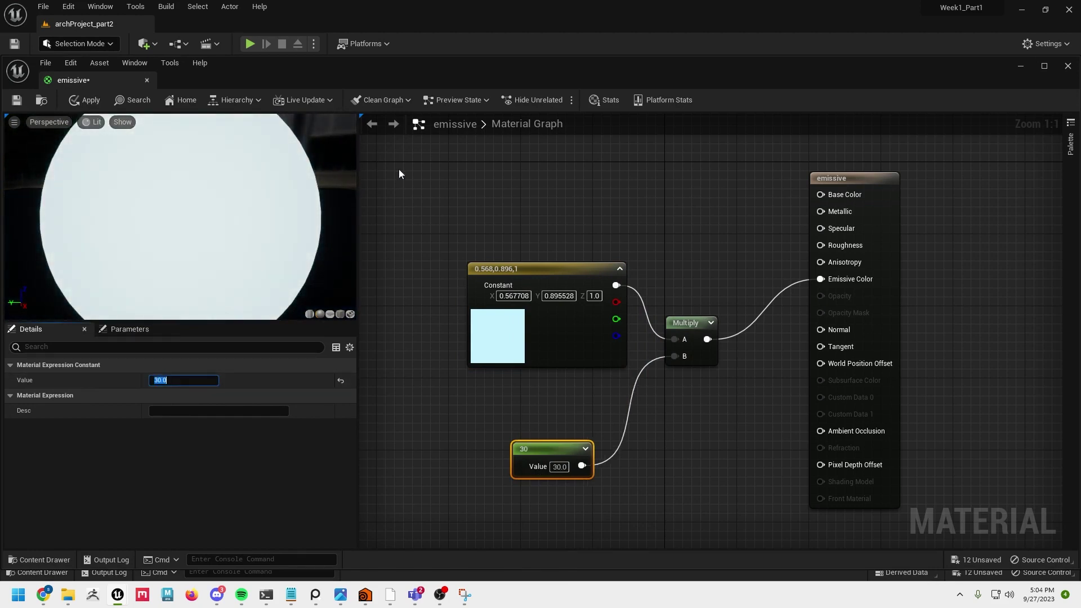
click(90, 100)
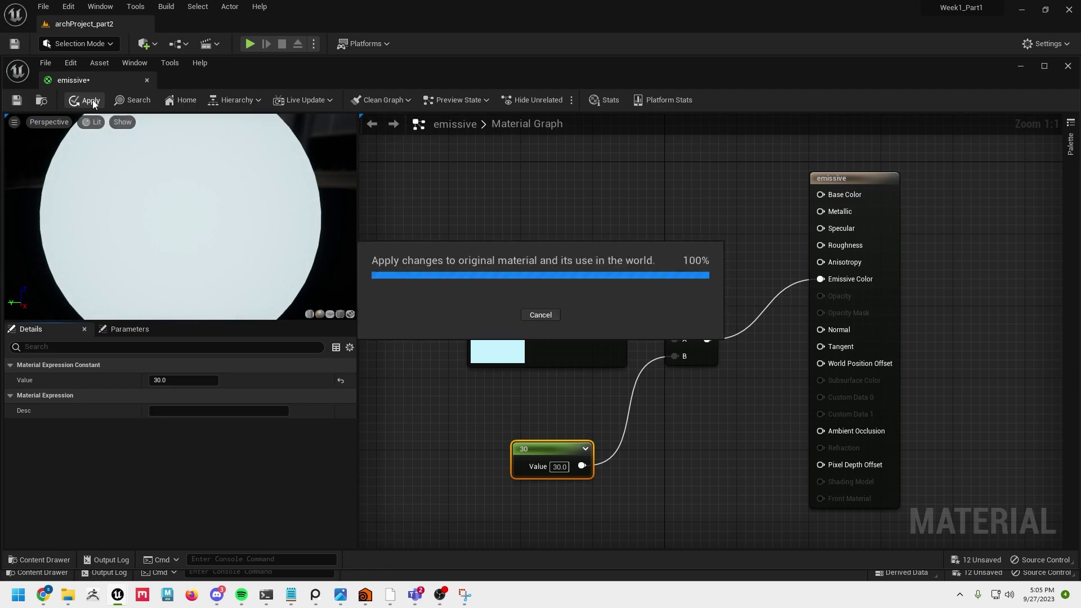
click(1067, 70)
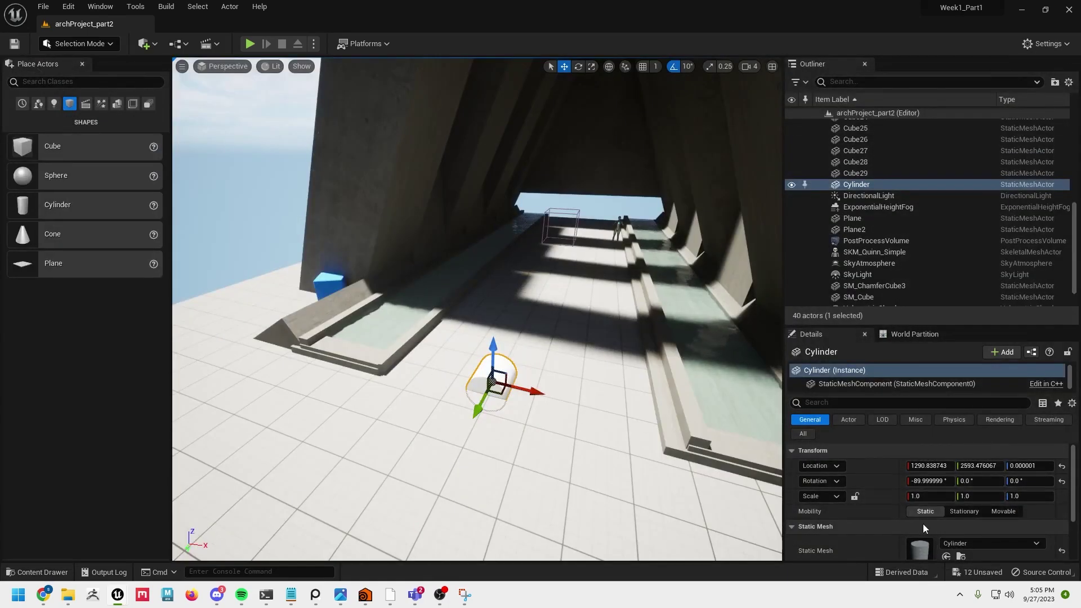
Step: Assign the emissive material to the cylinder and raise it to a Z location of about 329
click(45, 572)
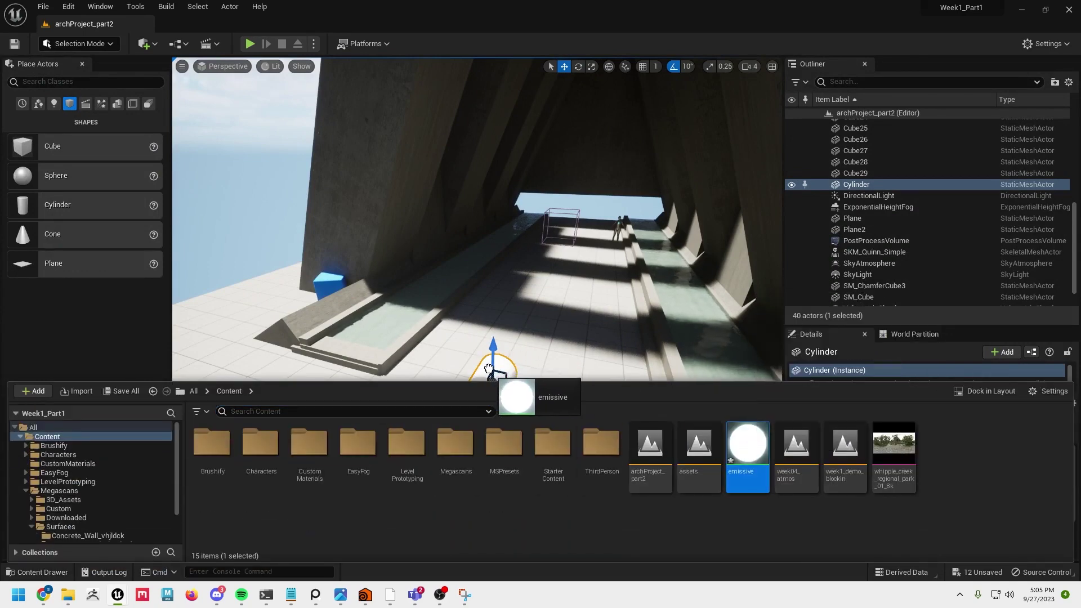
drag(489, 369, 510, 379)
drag(494, 343, 509, 215)
alt+drag(519, 324, 485, 344)
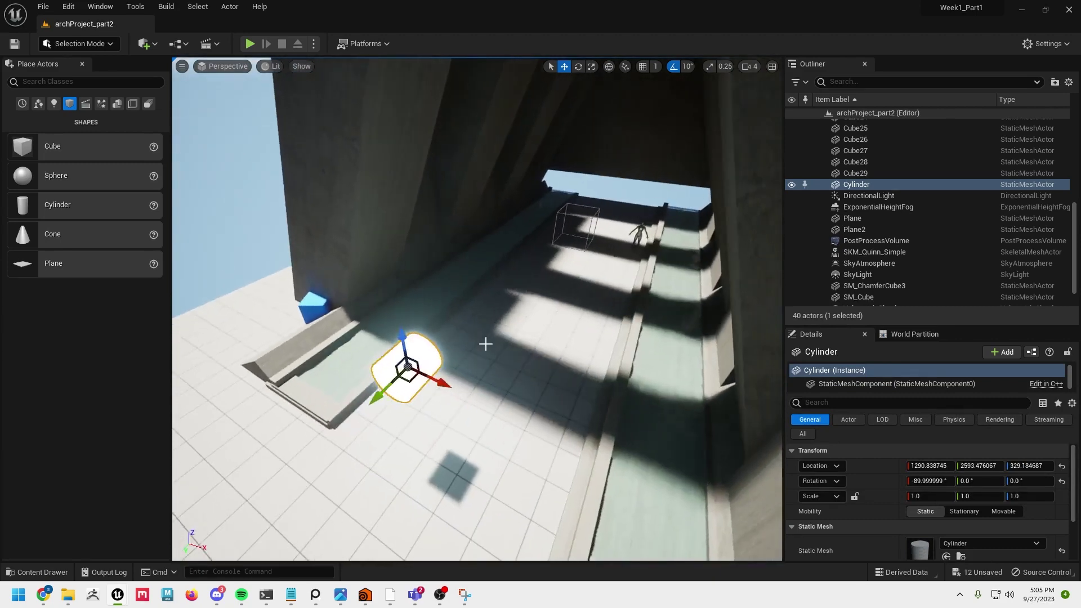
Step: Lower the glowing cylinder to about Z -33 and stretch it along the hall to a Z scale of about 22.7
drag(386, 395, 634, 299)
right_drag(503, 406, 581, 306)
key(r)
drag(576, 184, 555, 303)
key(r)
right_drag(570, 319, 541, 325)
drag(534, 326, 586, 231)
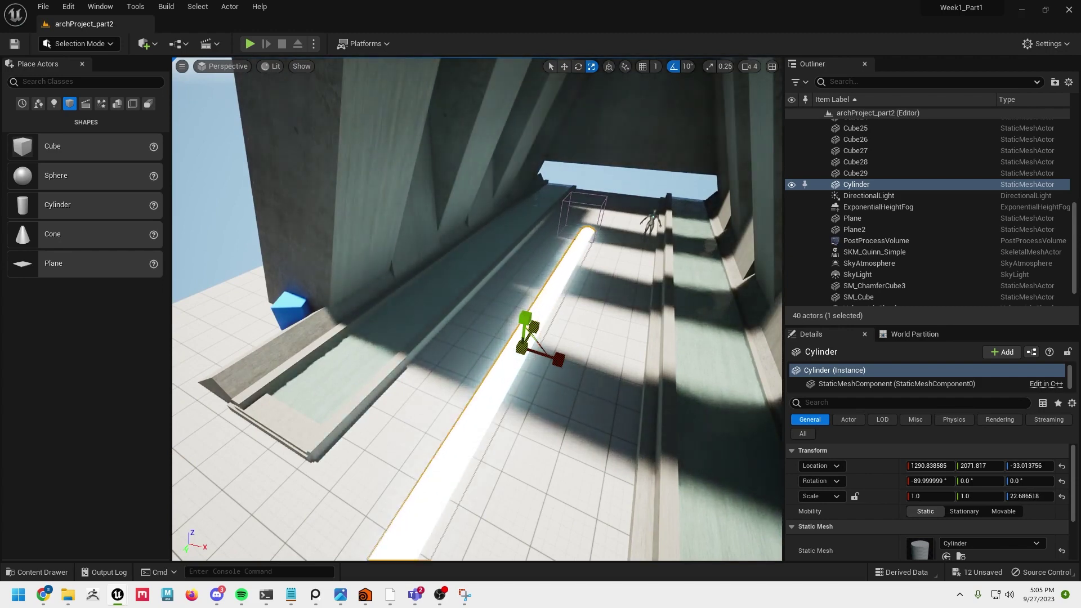
Step: Move the glowing cylinder into the pool on the hall's left side, at X about 794 and Z about -26
drag(552, 358, 444, 338)
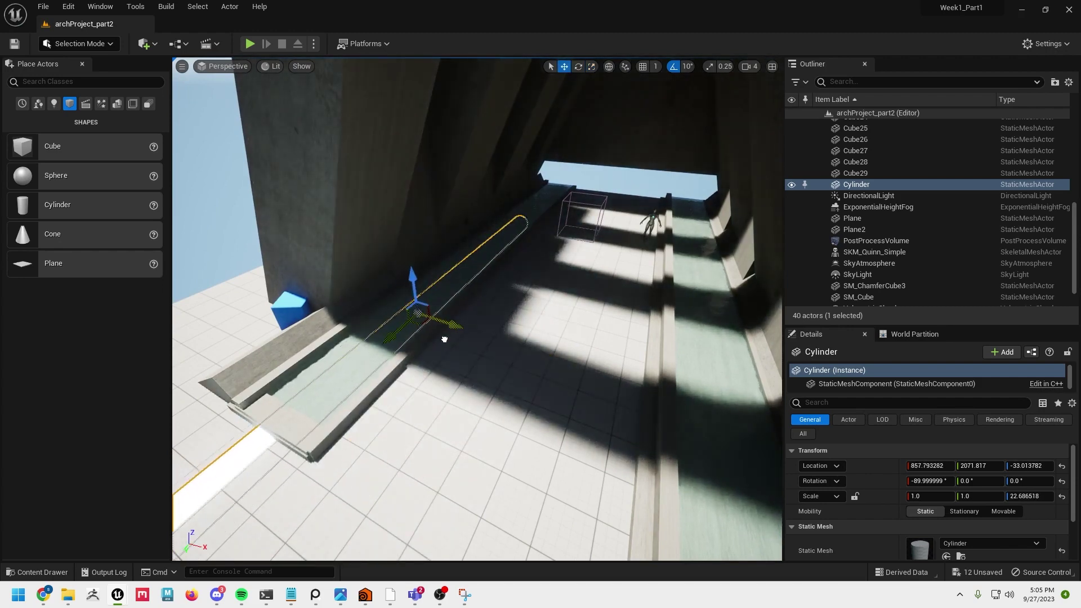
mouse_move(444, 338)
right_down()
mouse_move(399, 336)
mouse_move(439, 343)
mouse_move(462, 331)
right_up()
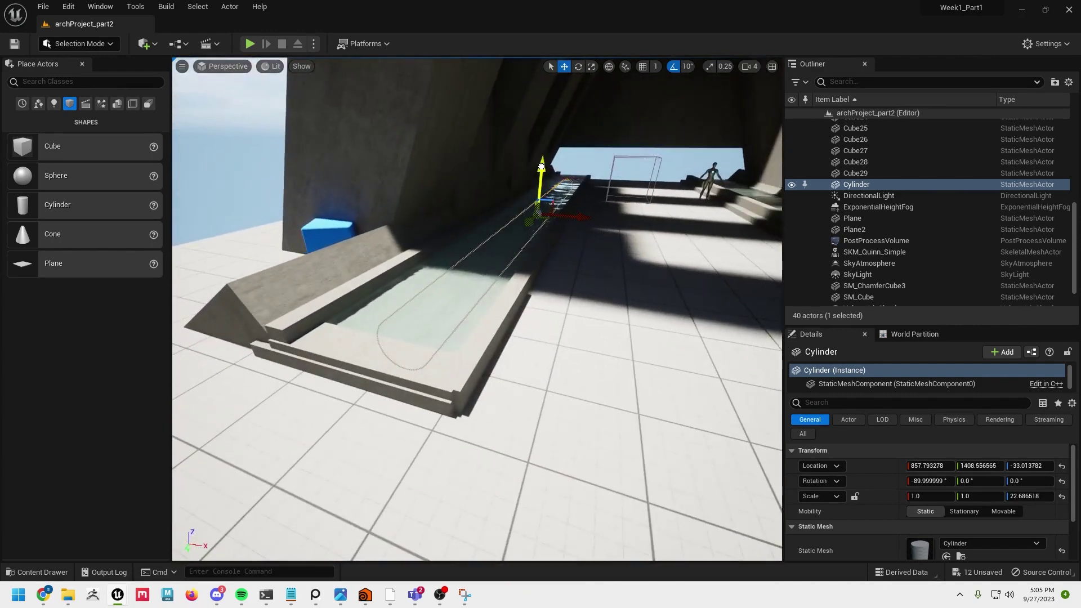
drag(541, 167, 543, 165)
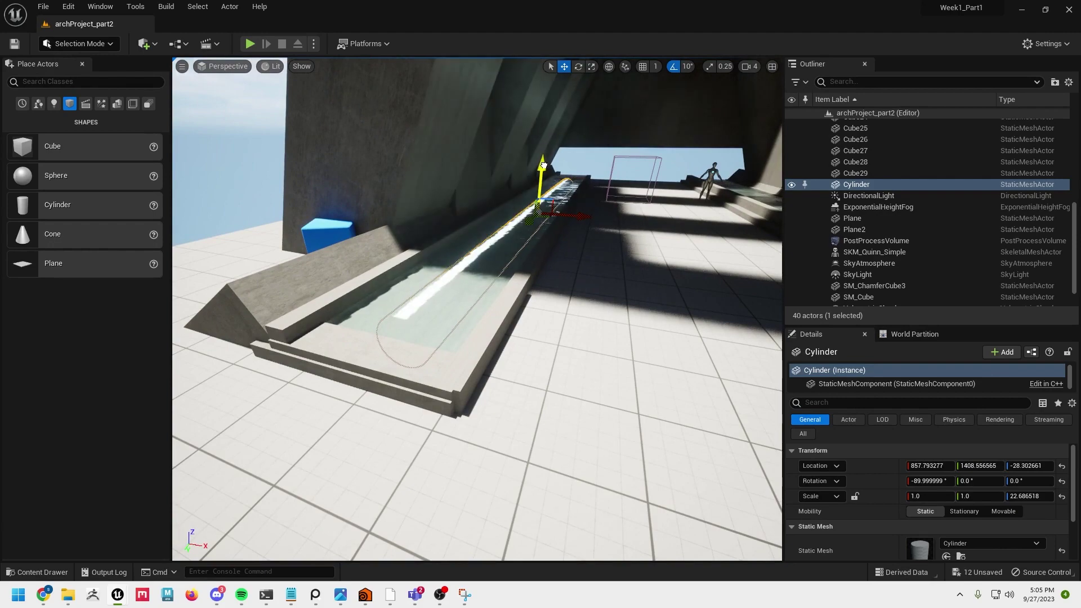
right_drag(544, 164, 540, 179)
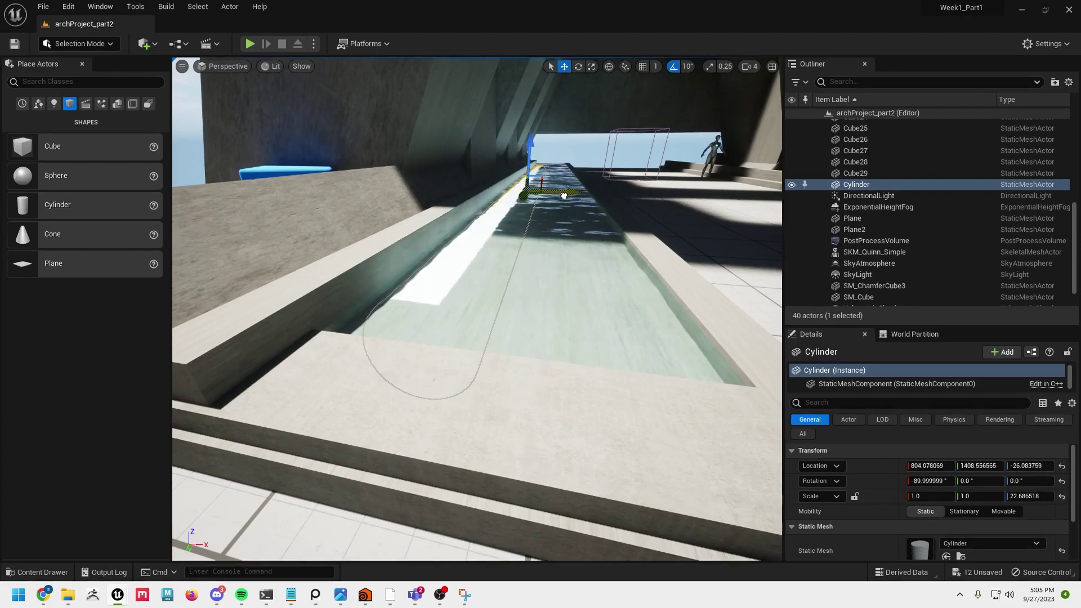
right_drag(561, 196, 581, 230)
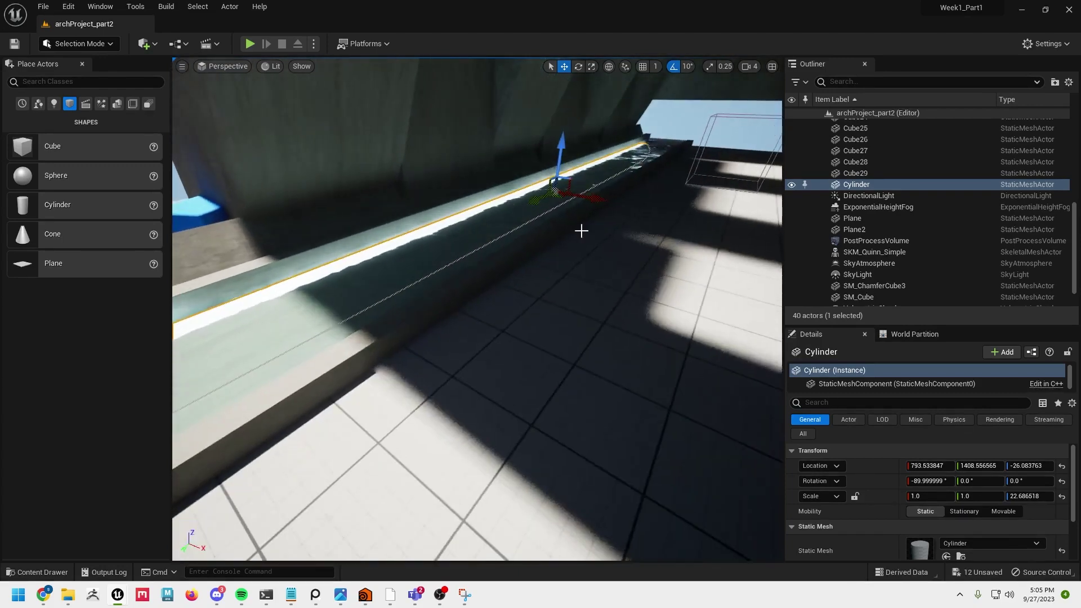
drag(527, 213, 524, 214)
Step: Duplicate the glowing cylinder and place the copy along the outer edge of the opposite pool at X about 1928
right_drag(514, 292, 589, 323)
scroll(530, 298, down, 3)
alt+drag(502, 202, 768, 239)
right_drag(732, 332, 622, 308)
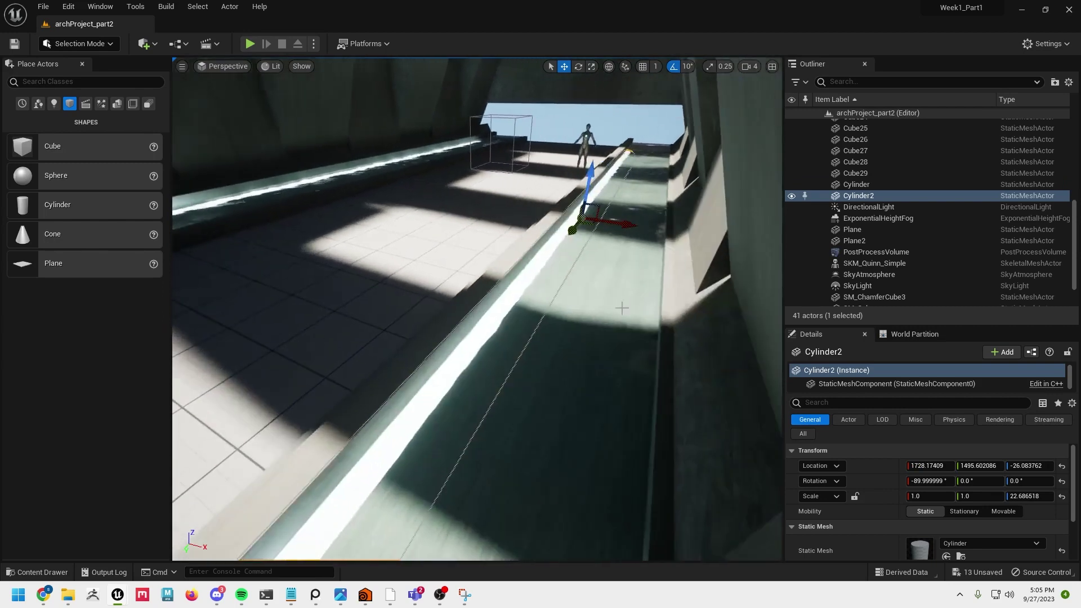
drag(628, 228, 701, 266)
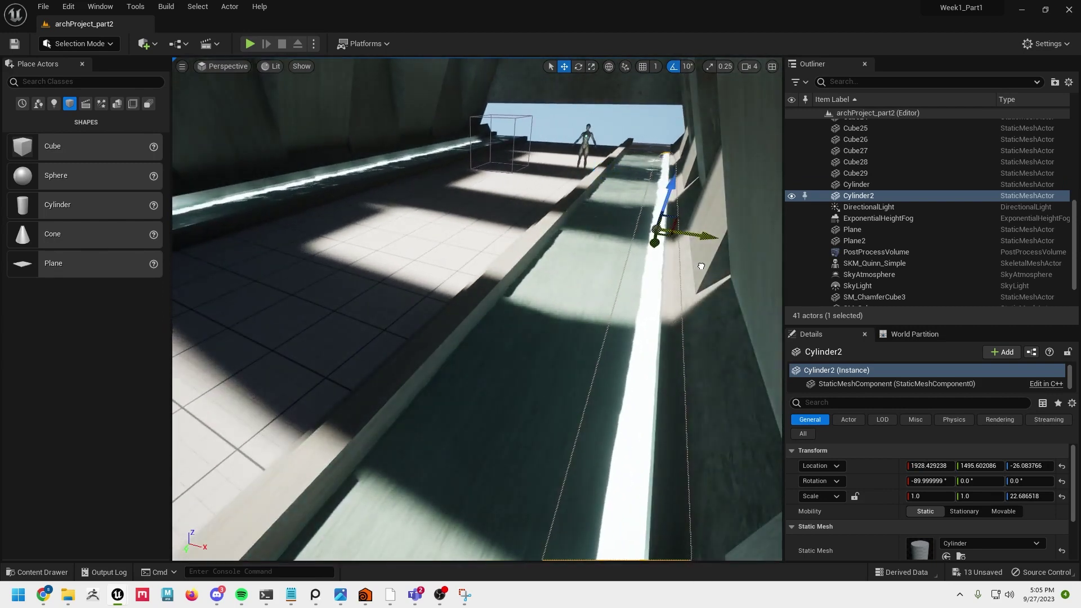
Step: Play the level and run through the hall to examine the pools and their glowing lights
right_drag(406, 307, 414, 307)
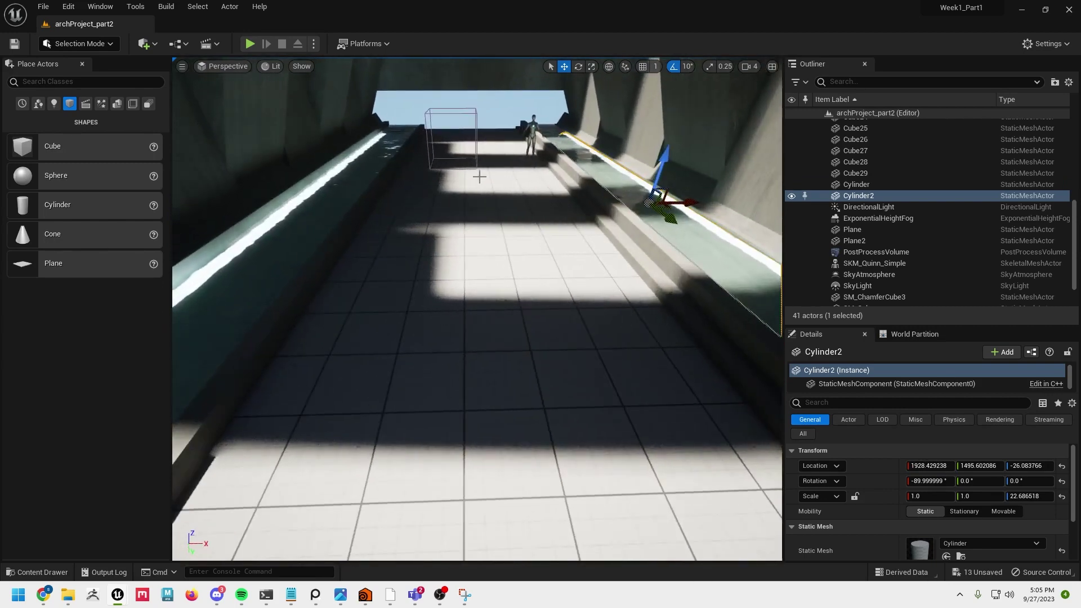
mouse_move(469, 183)
right_down()
mouse_move(470, 158)
mouse_move(469, 184)
right_up()
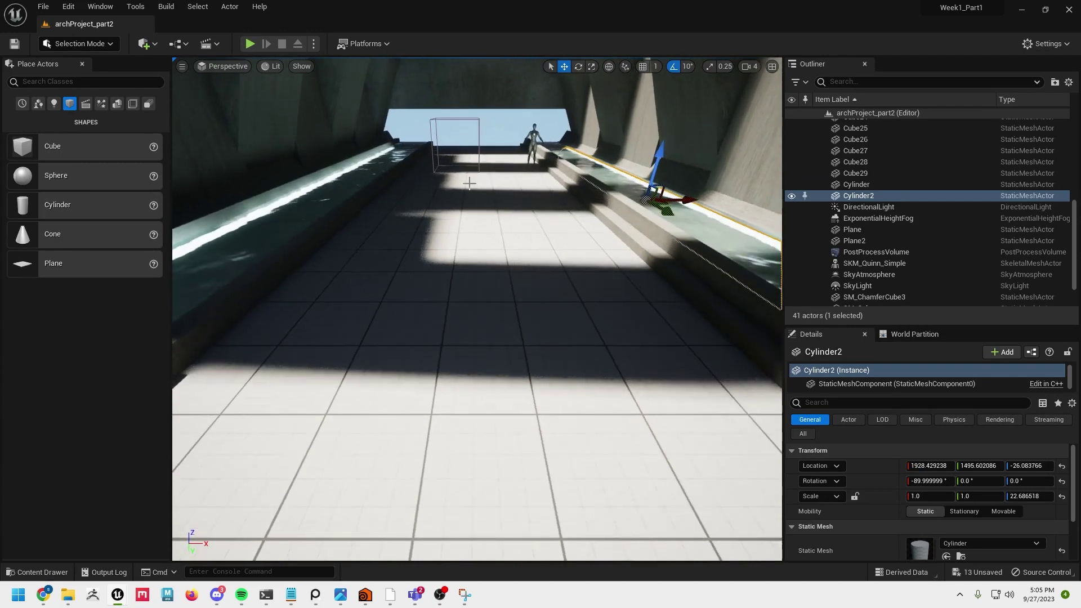
click(491, 88)
right_drag(494, 134, 483, 160)
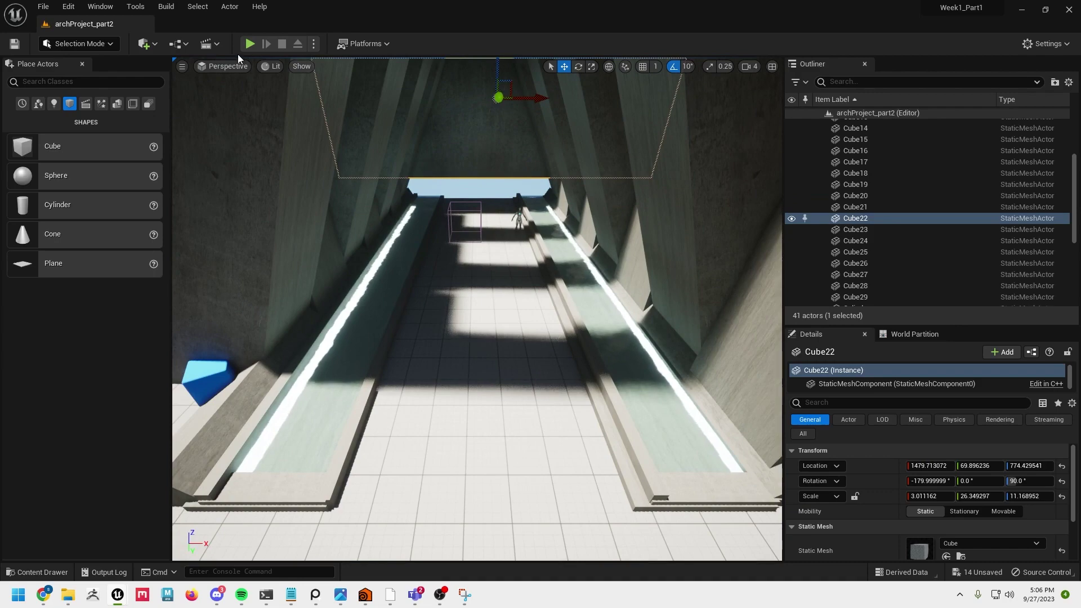
key(alt+p)
key(w)
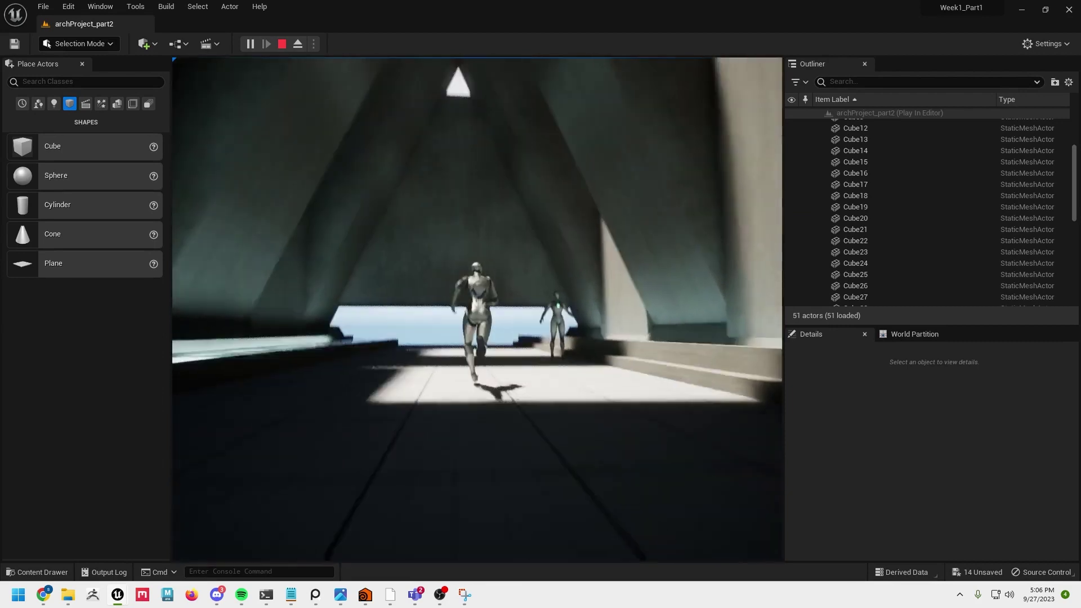
key(a)
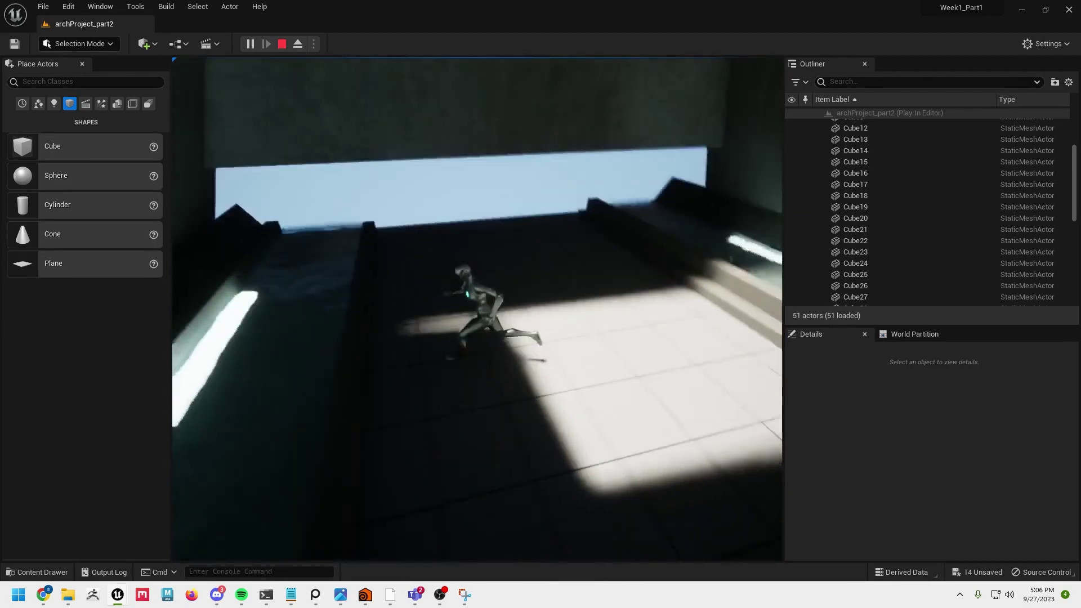
key(w)
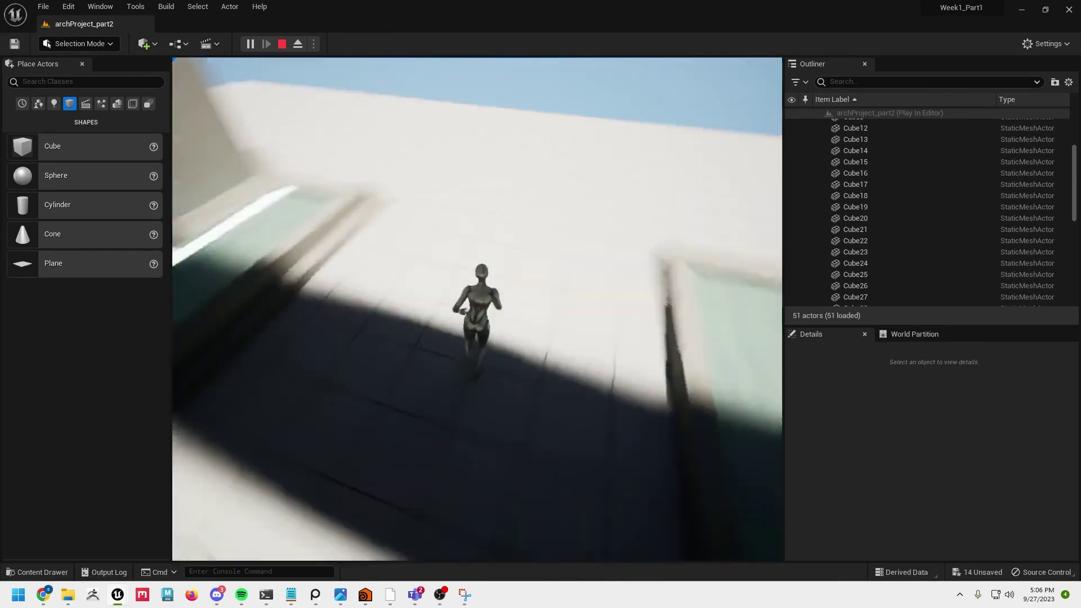
key(d)
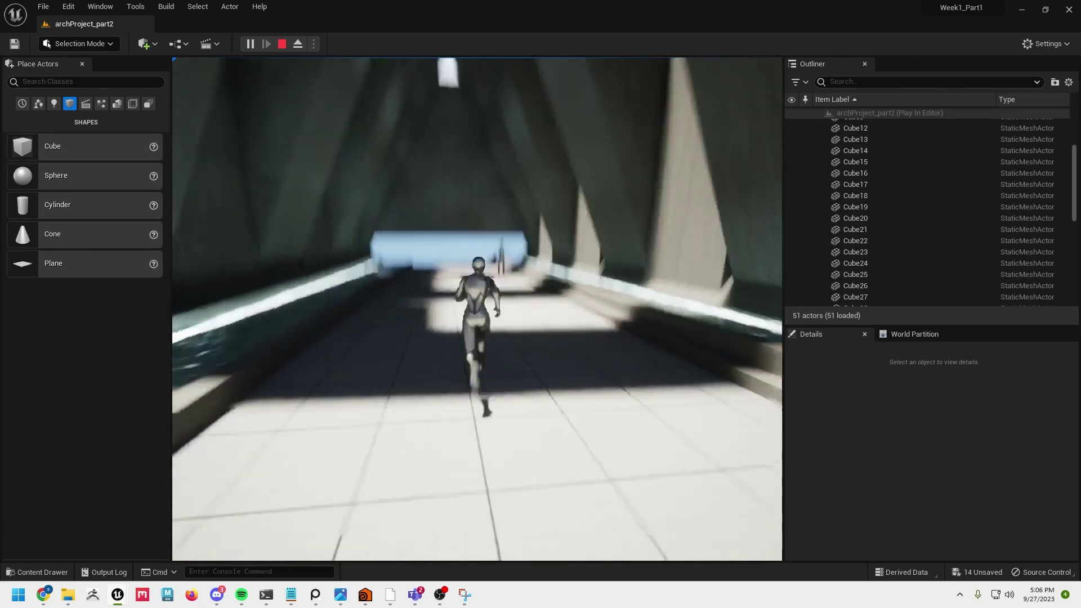
key(d)
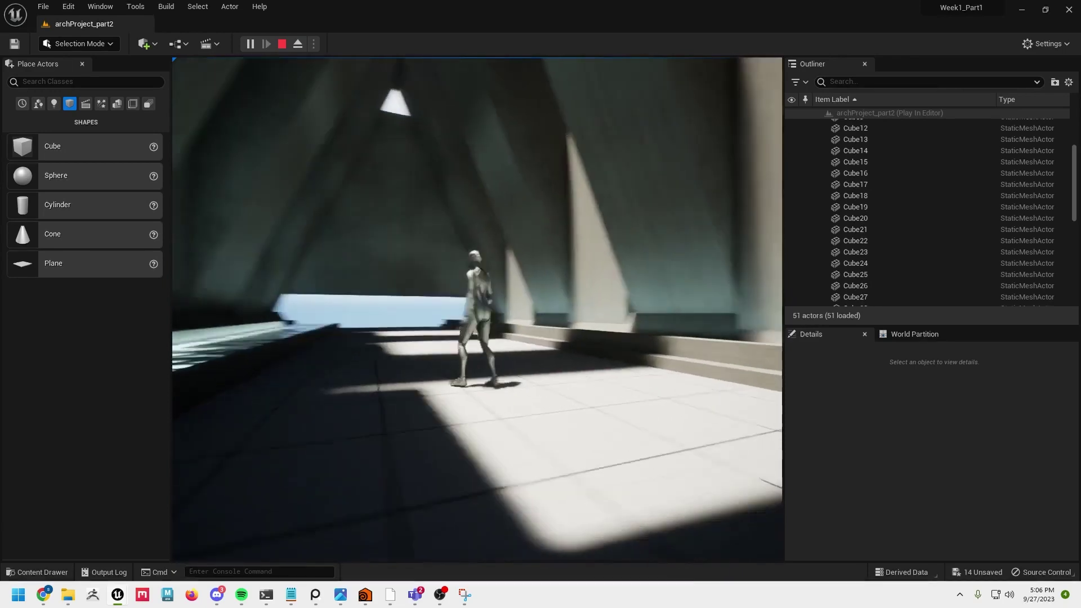
key(w)
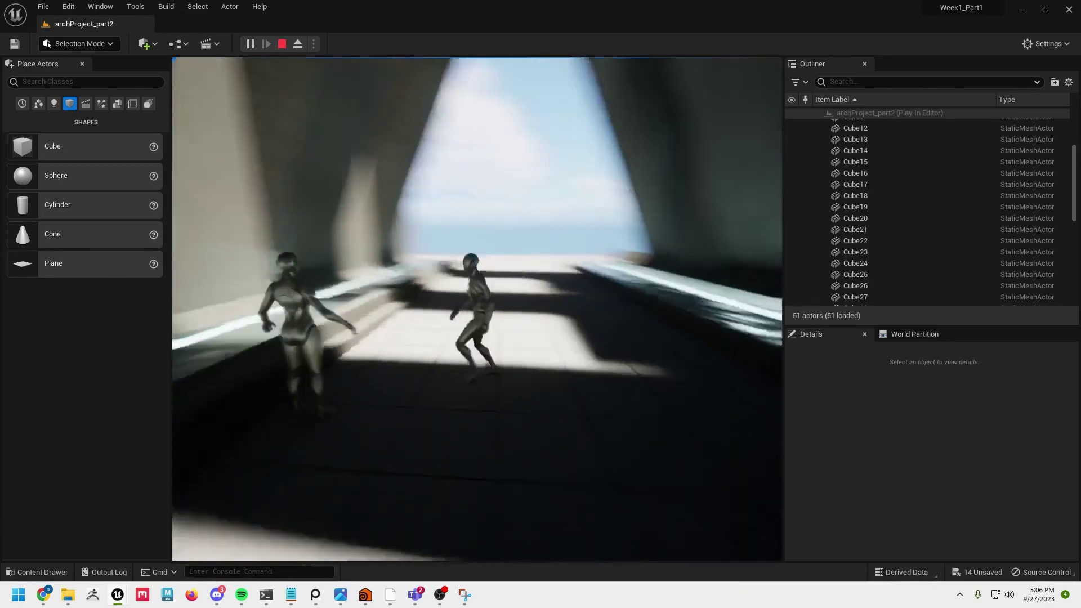
key(d)
key(s)
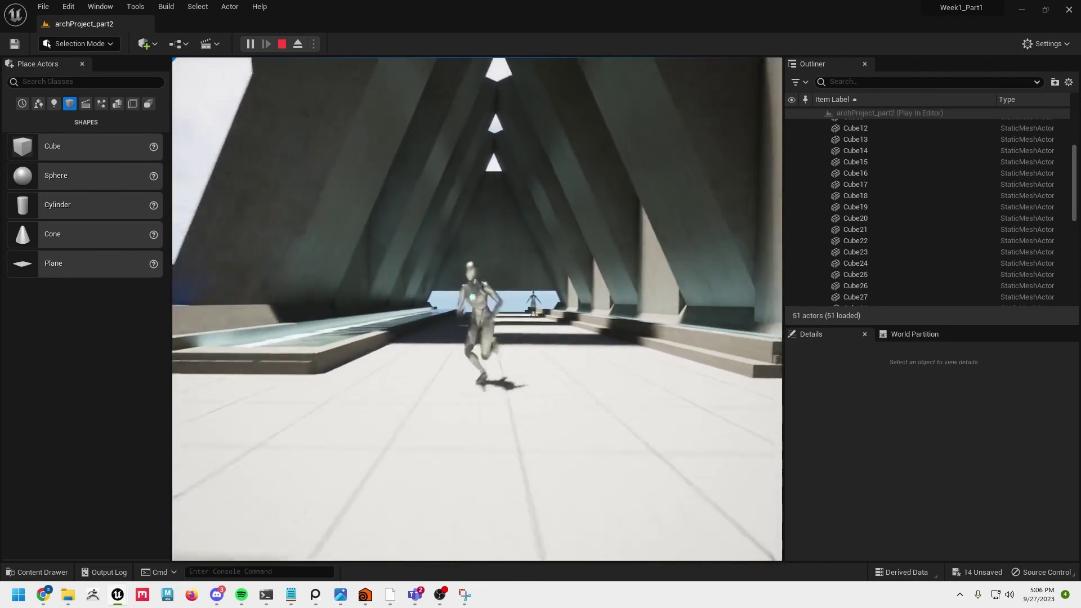
key(Escape)
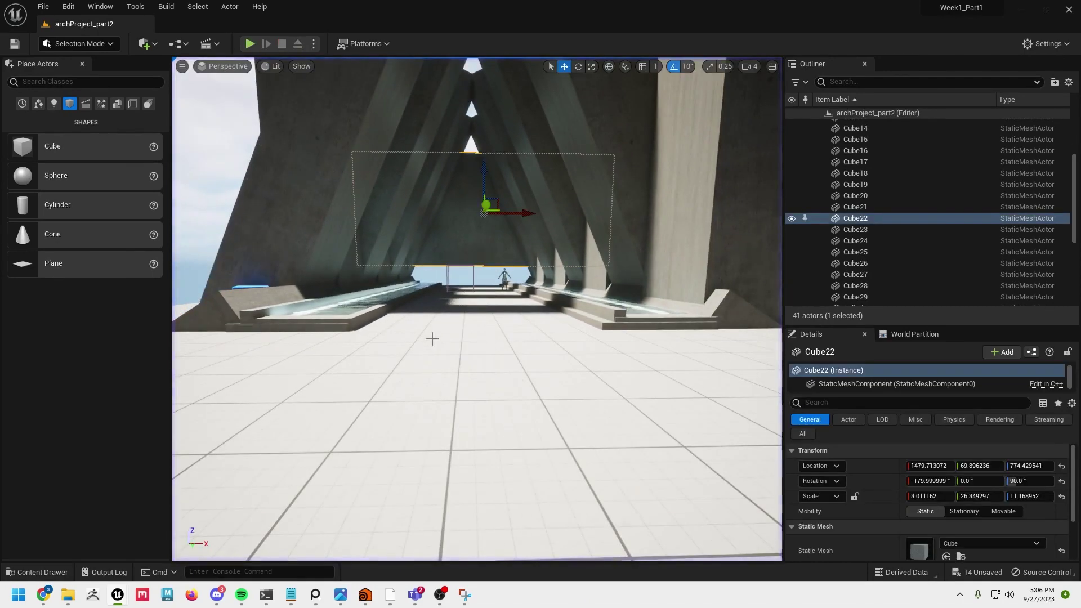
Step: Duplicate the large wall slab Cube22 and move the copy out in front of the hall entrance to Y about 2623
alt+drag(432, 338, 432, 382)
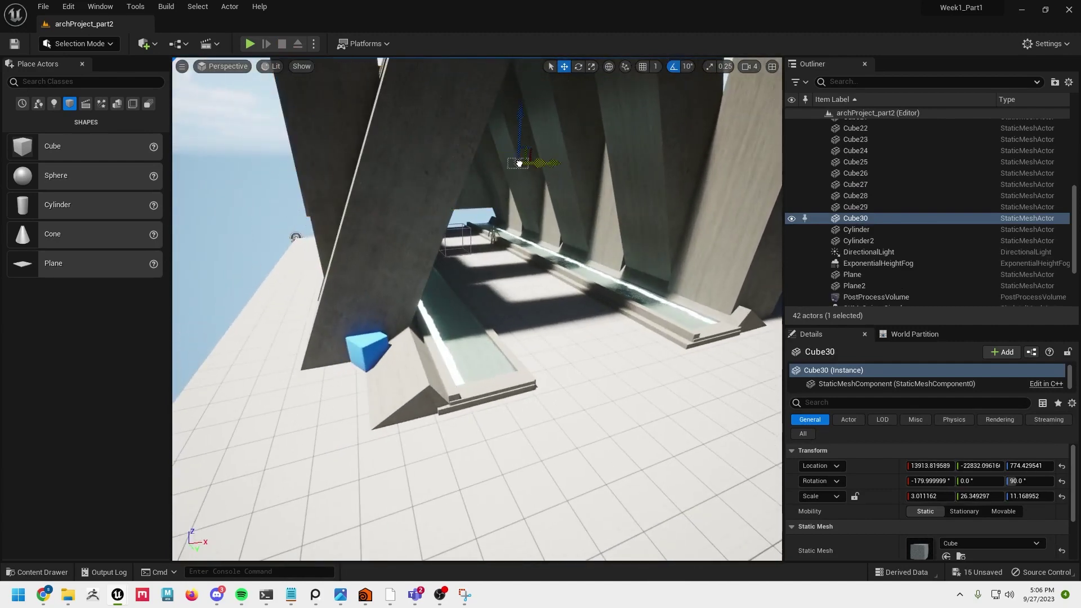
key(ctrl+z)
alt+drag(552, 189, 489, 239)
key(ctrl+y)
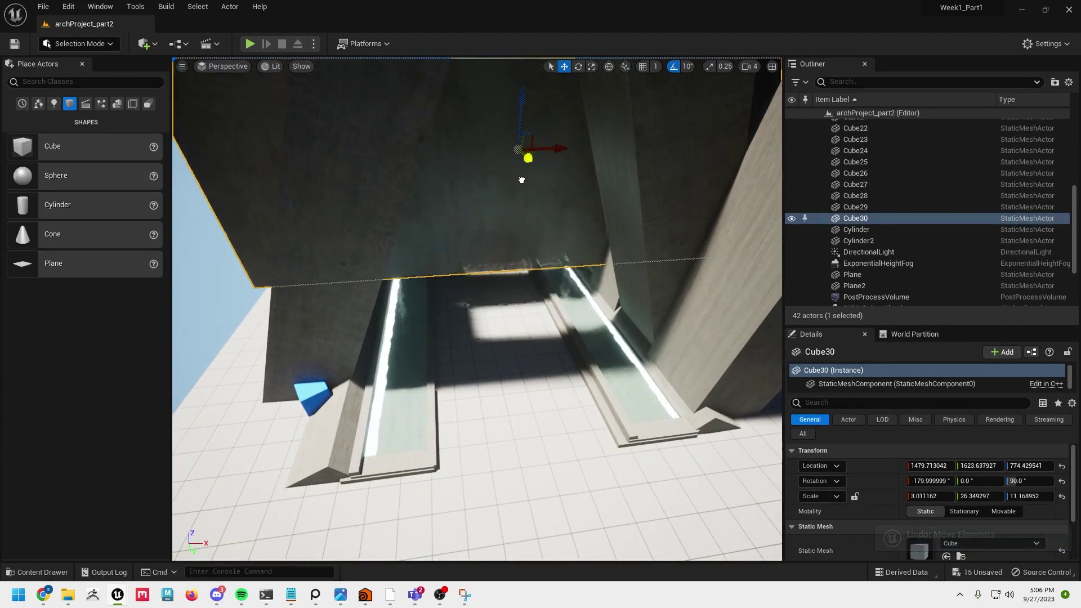
drag(555, 236, 641, 465)
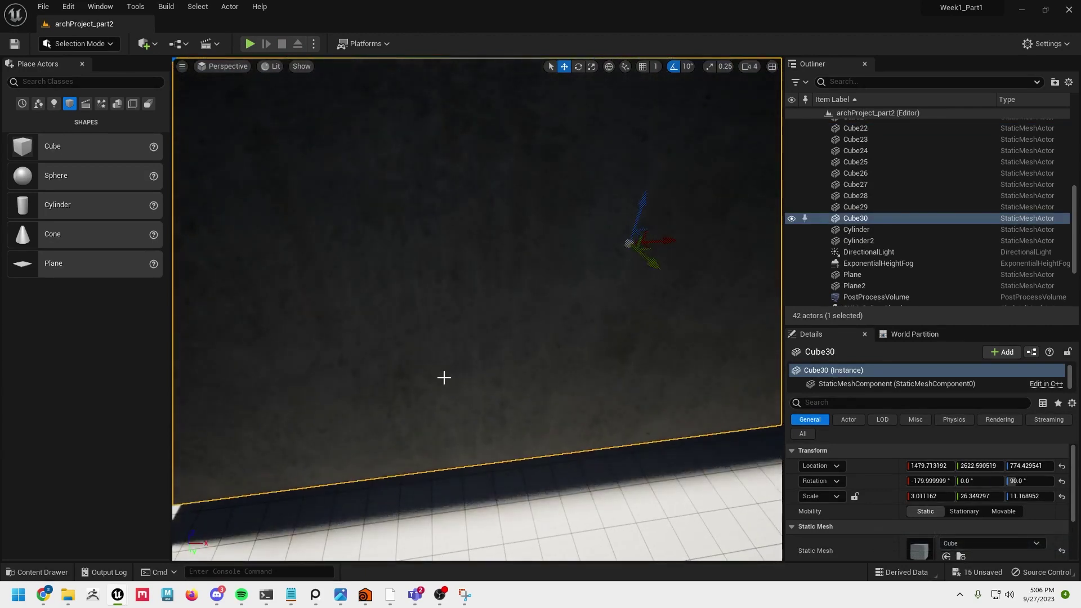
Step: Move the copied wall slab farther from the entrance to Y about 3289 and lower it to Z about 549
right_drag(444, 376, 444, 377)
right_drag(662, 287, 662, 287)
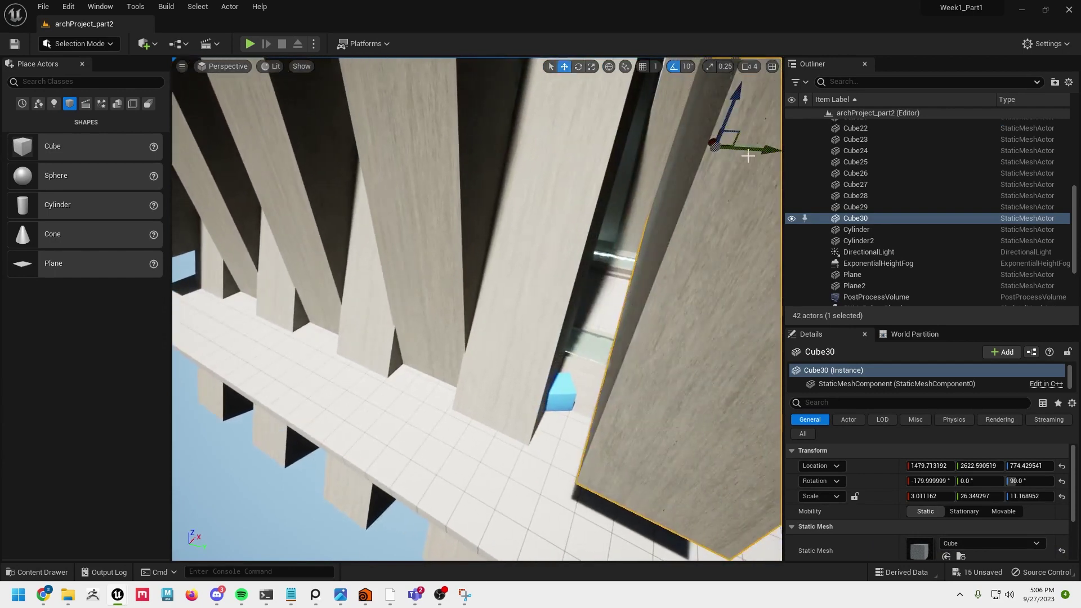
drag(757, 153, 779, 195)
right_drag(779, 195, 779, 195)
right_drag(548, 287, 515, 279)
drag(336, 111, 268, 112)
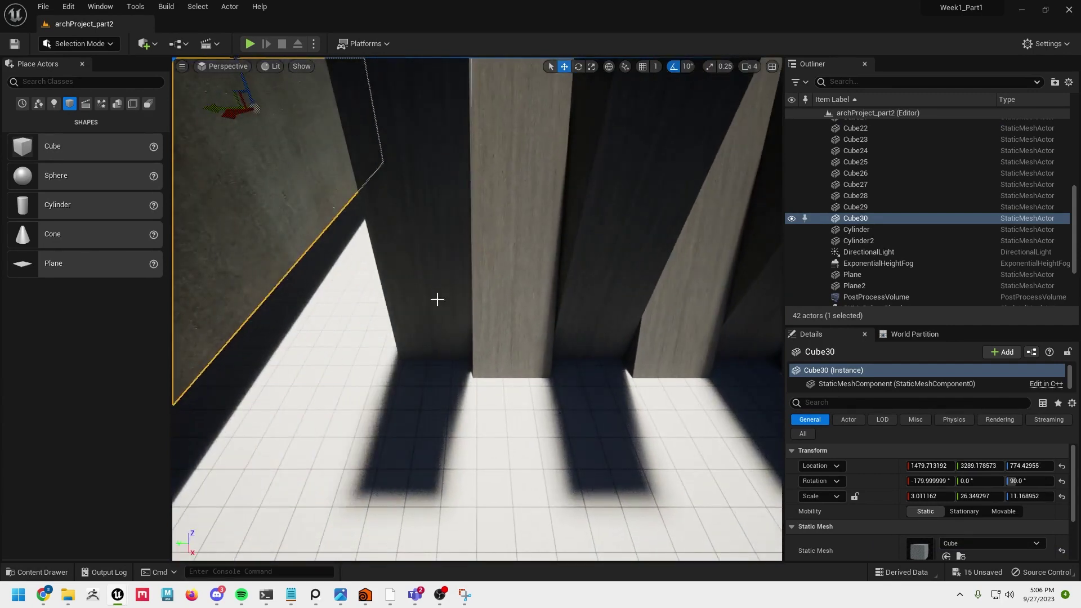
right_drag(437, 300, 437, 299)
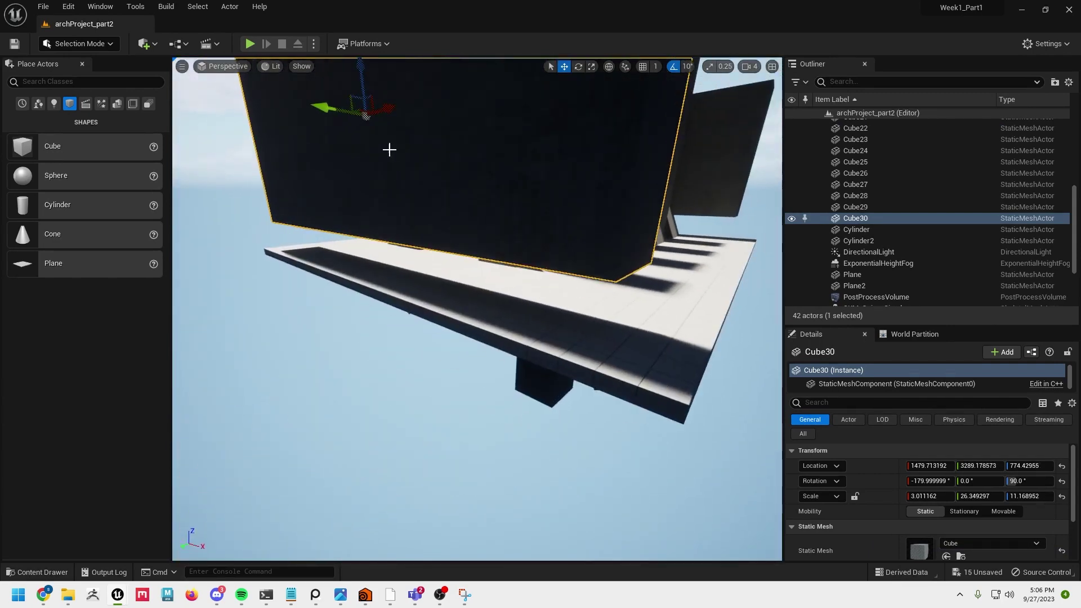
drag(361, 74, 355, 130)
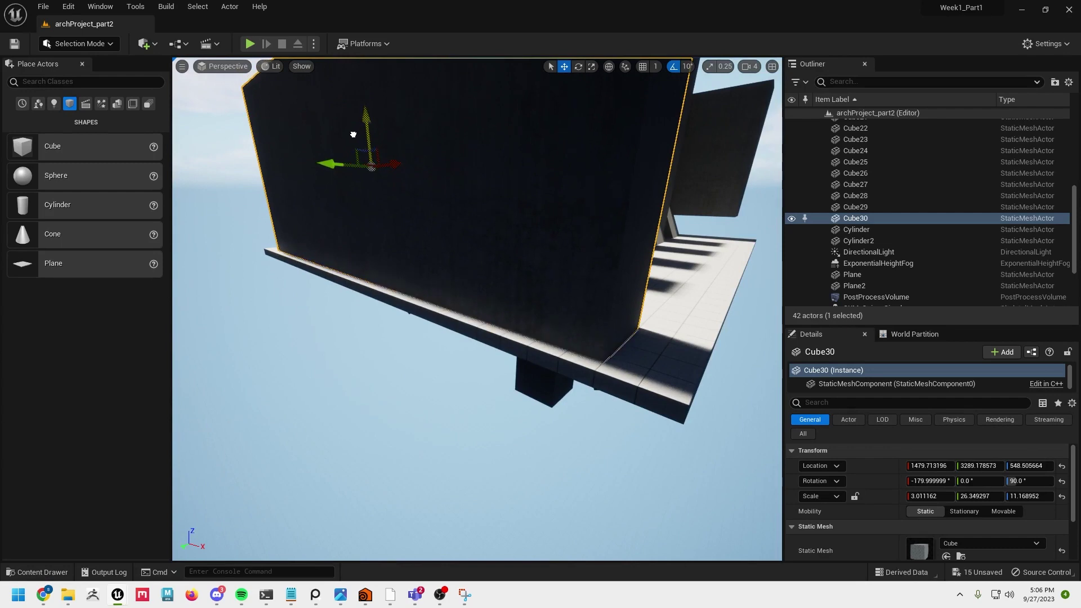
Step: Duplicate the front wall as a side wall, turning it to a Z rotation of 0° at X about 2416, Y about 1857
right_drag(494, 256, 495, 256)
right_drag(396, 286, 396, 286)
right_drag(299, 265, 299, 266)
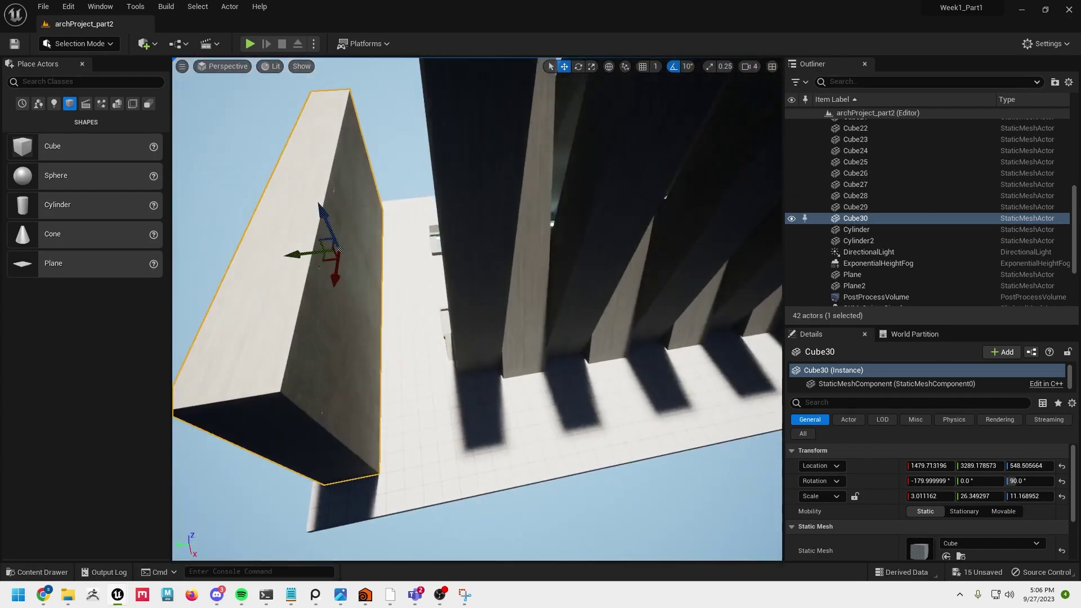
right_drag(570, 338, 569, 338)
right_drag(346, 275, 346, 274)
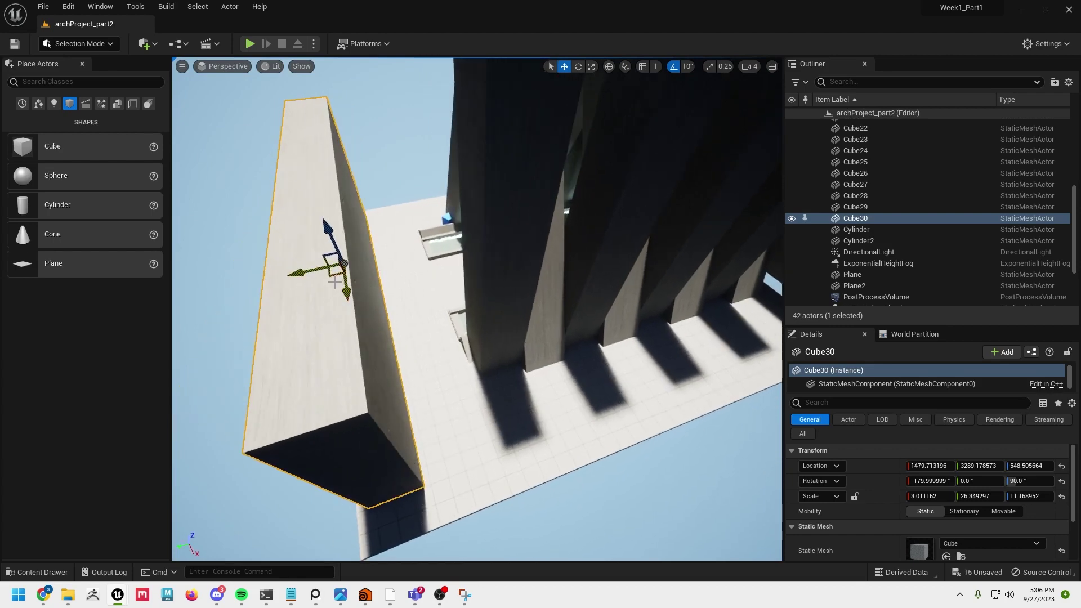
alt+drag(345, 286, 374, 364)
key(e)
drag(345, 331, 563, 282)
key(e)
Step: Shorten the side wall to a Y scale of about 14.94 and shift it to Y about 2464 against the front wall
key(r)
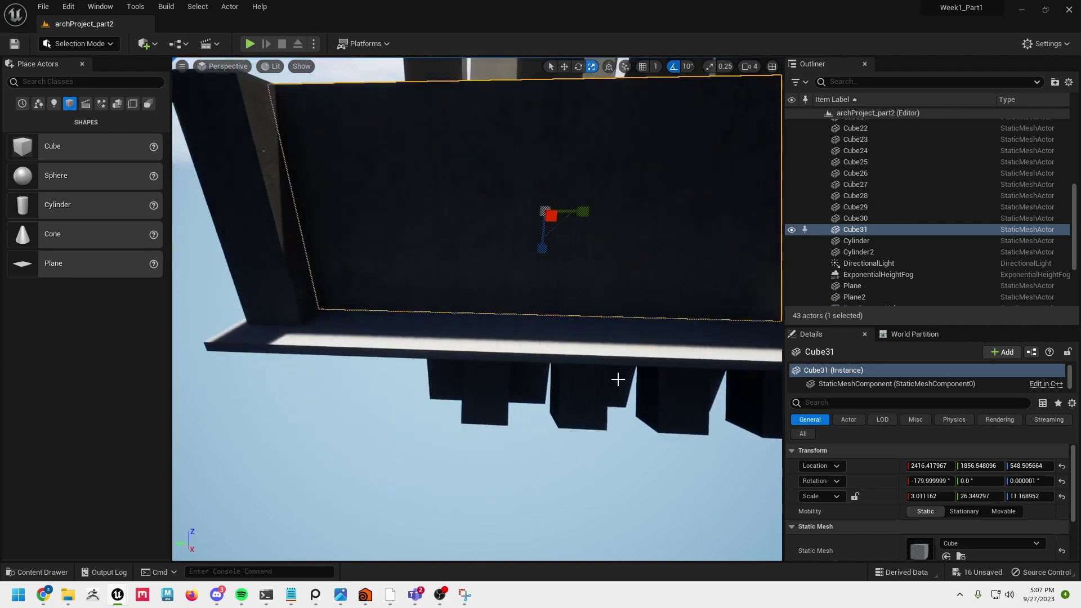
drag(583, 211, 582, 218)
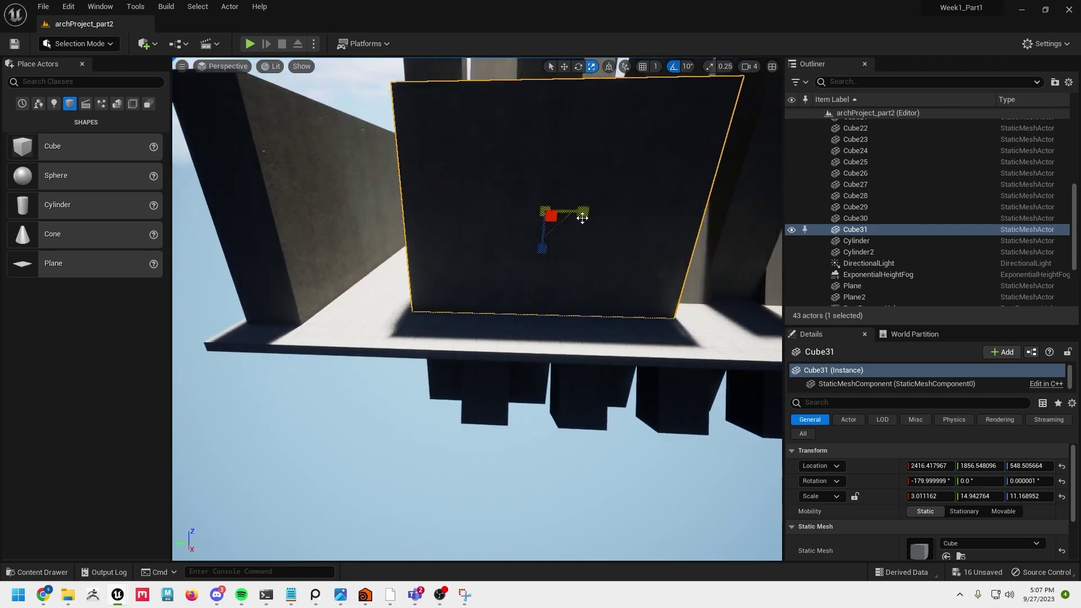
drag(499, 212, 394, 251)
right_drag(393, 251, 394, 282)
alt+drag(456, 266, 473, 265)
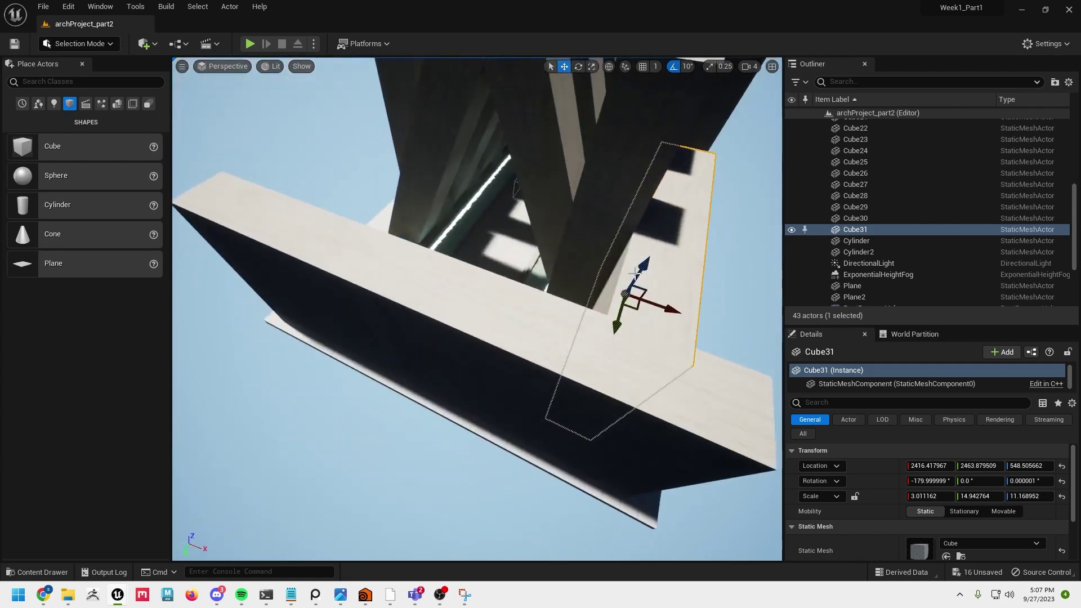
Step: Duplicate the side wall and place the copy on the opposite side of the entrance area at X about 317
alt+shift+drag(671, 306, 344, 186)
alt+shift+drag(501, 310, 461, 312)
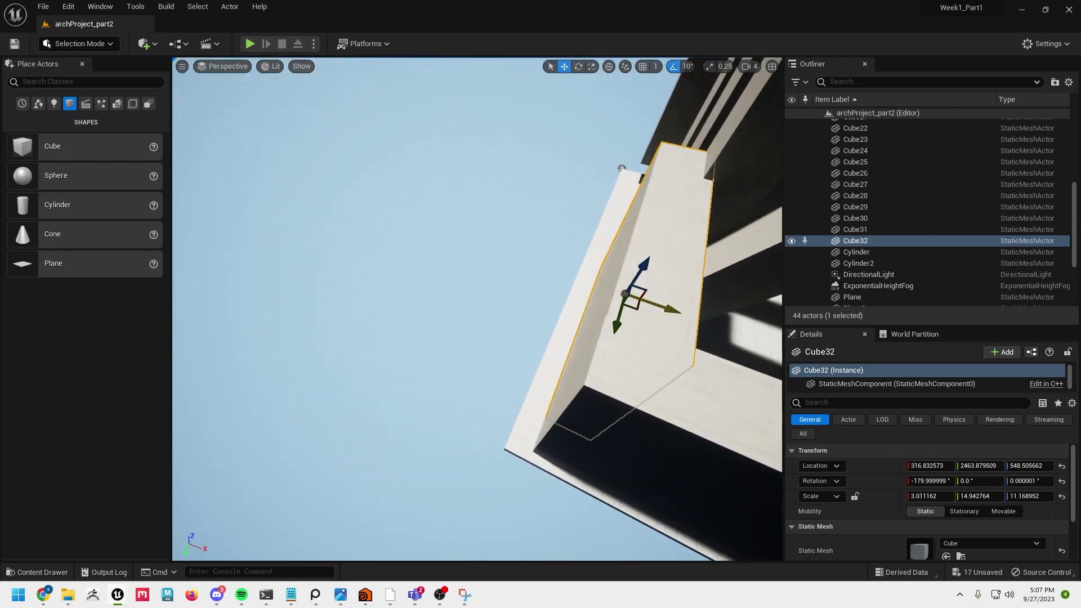
alt+drag(682, 385, 727, 380)
right_drag(727, 380, 678, 271)
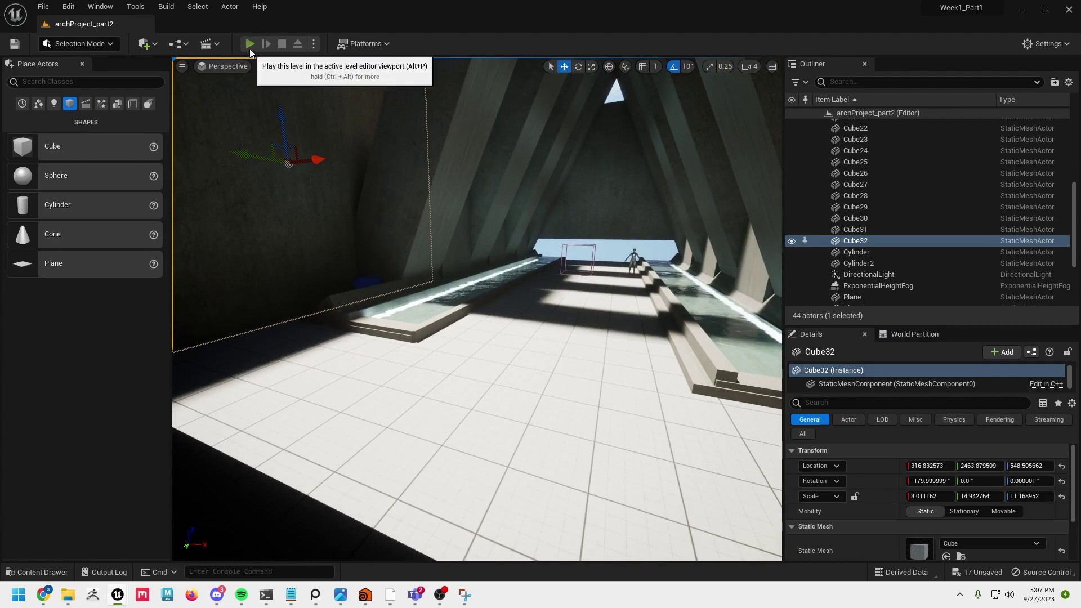
Step: Play-test the level, walking the character around the enclosed entrance and jumping around the blue cube in the dark corner behind the pool
click(250, 44)
key(Escape)
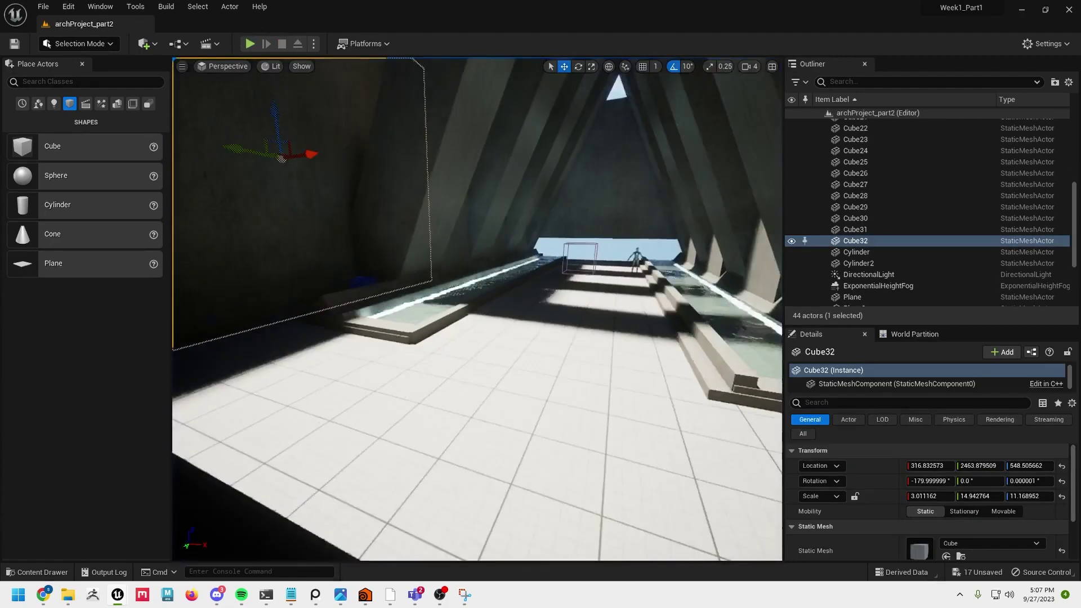
right_drag(664, 315, 684, 302)
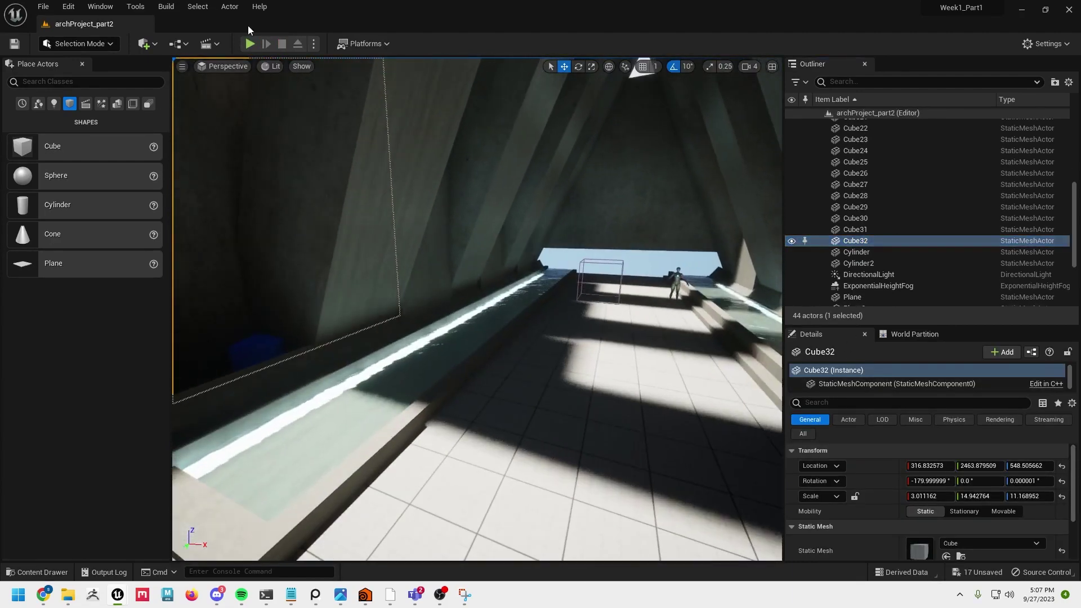
click(249, 43)
key(w)
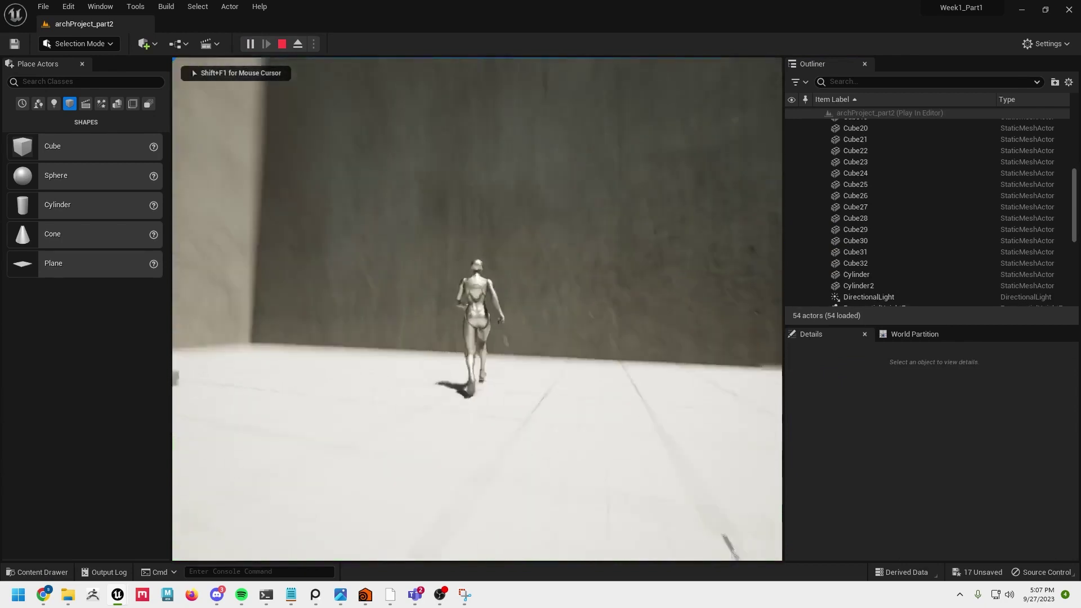
key(w)
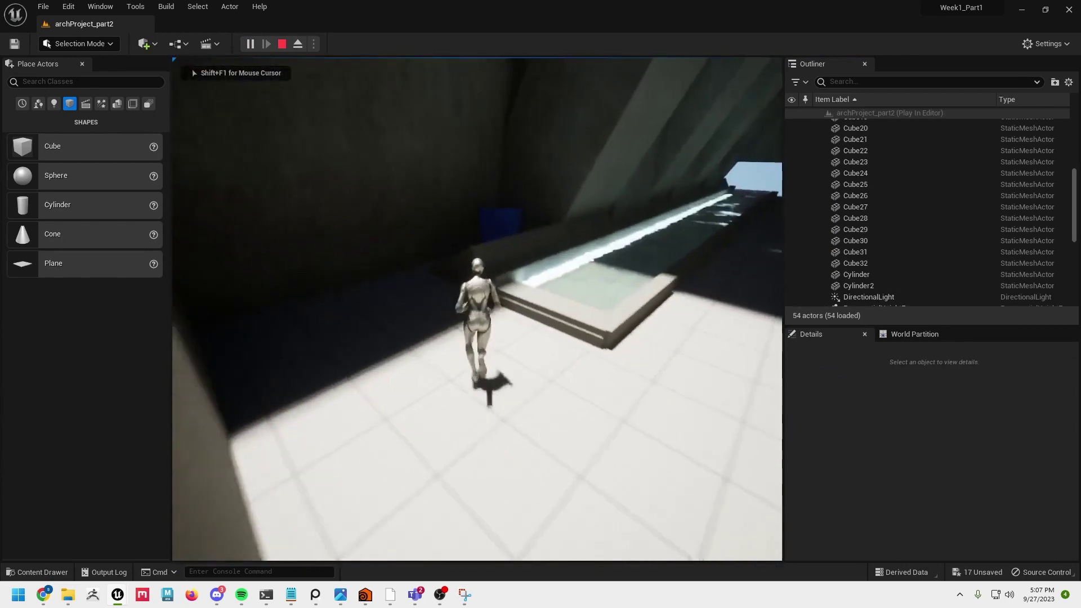
key(w)
key(space)
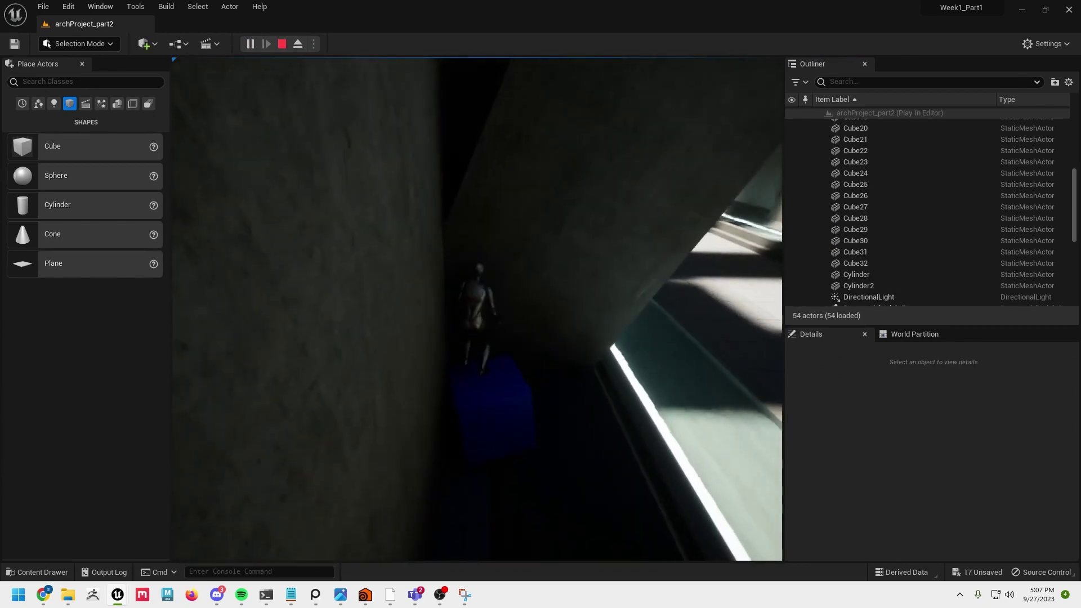
key(space)
key(w)
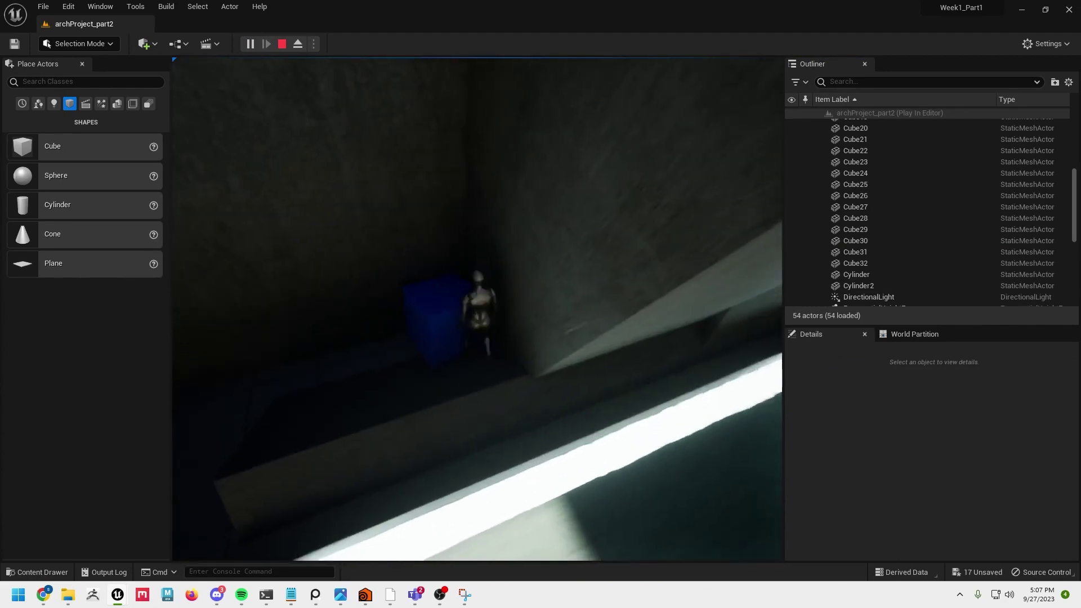
key(w)
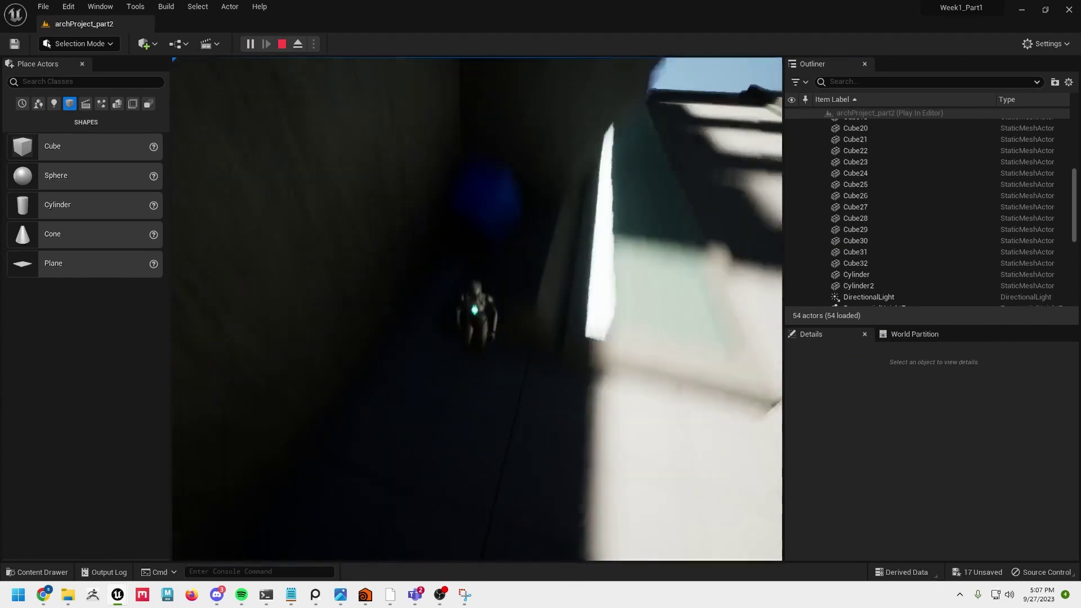
key(Escape)
Step: Move the blue chamfered cube out of the dark corner onto the open hall floor at X about 1357, Y 2340
click(516, 253)
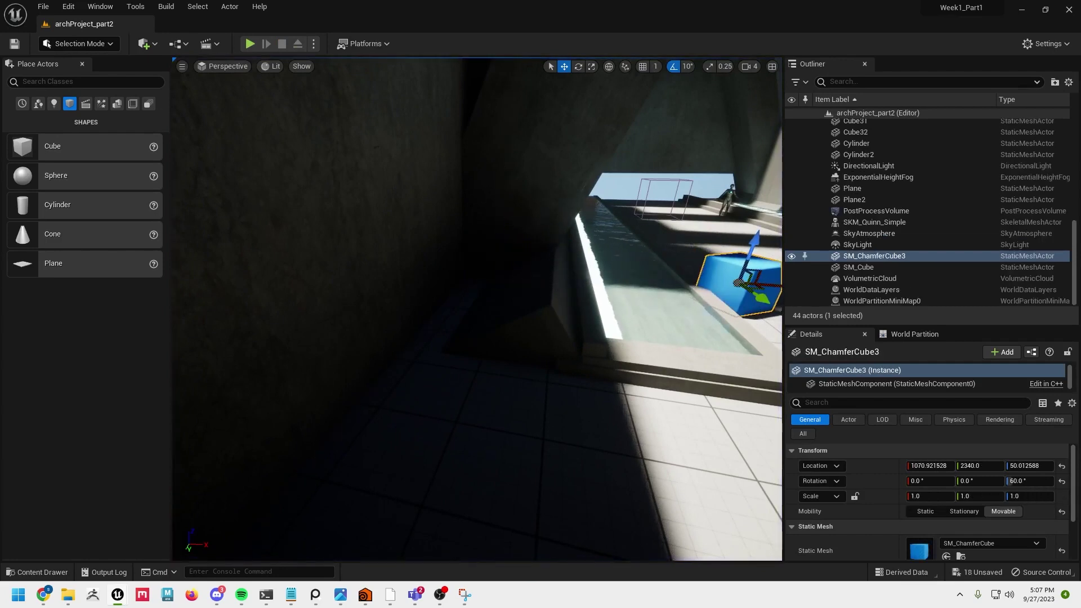
key(f)
drag(506, 313, 643, 350)
Step: Play-test the level again, pushing the blue cube with the character down the hall between the pools to the far opening
click(257, 45)
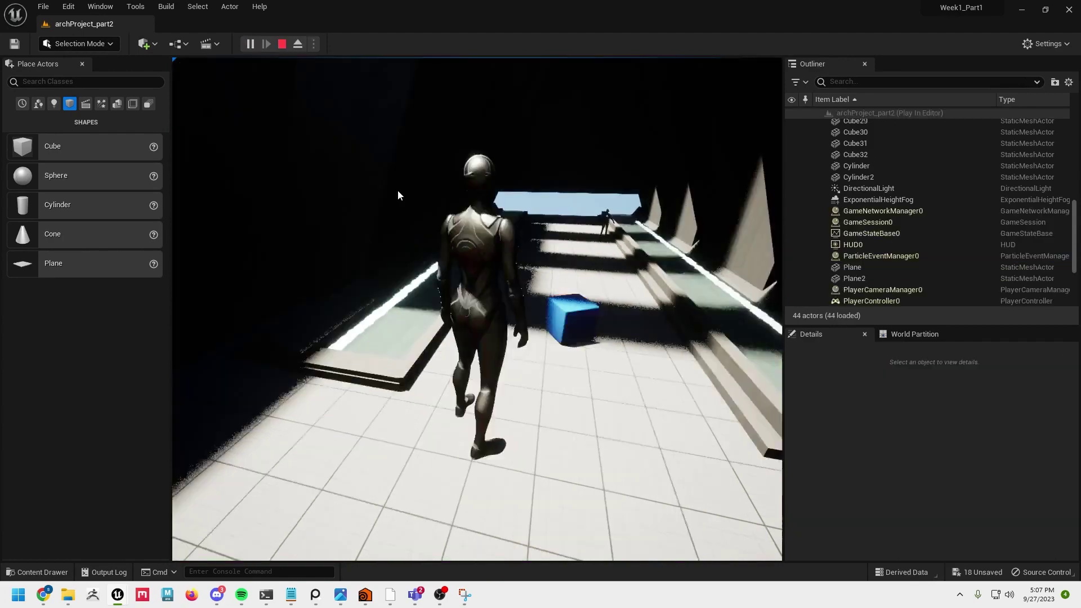
key(w)
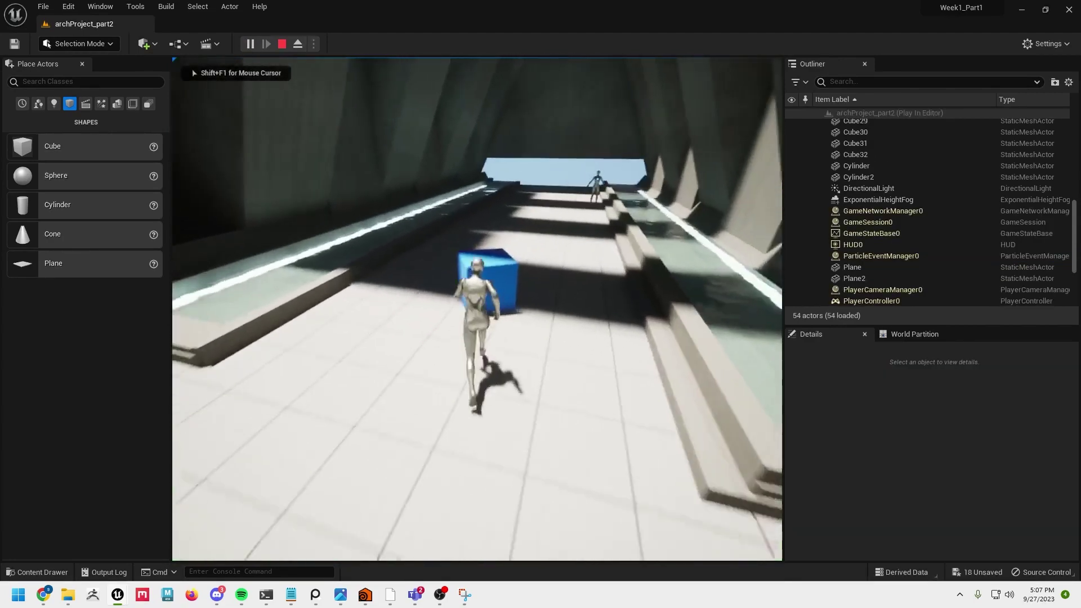
key(s)
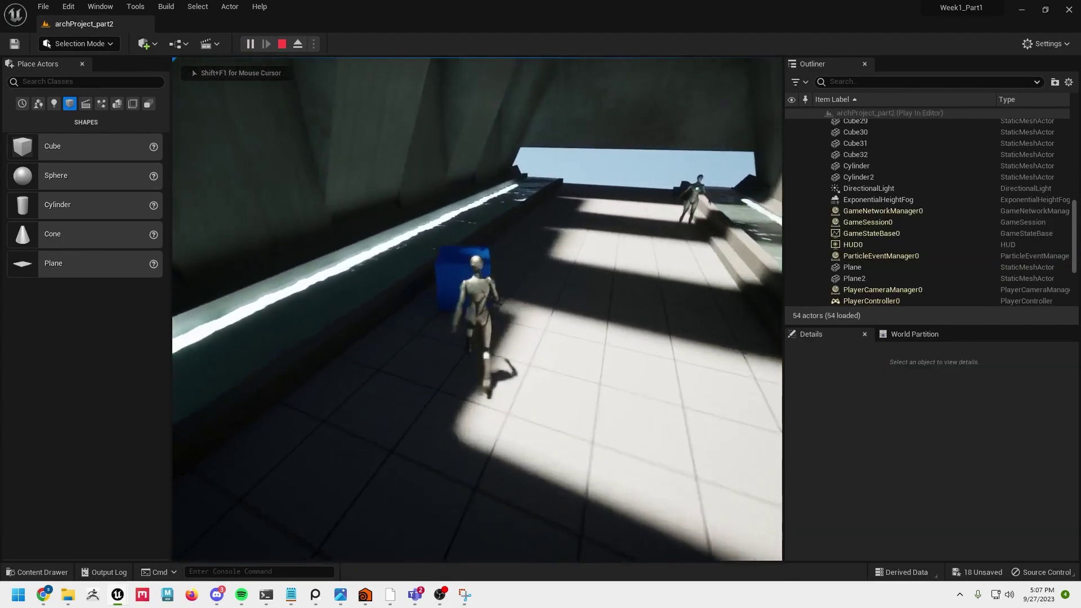
key(a)
key(w)
key(d)
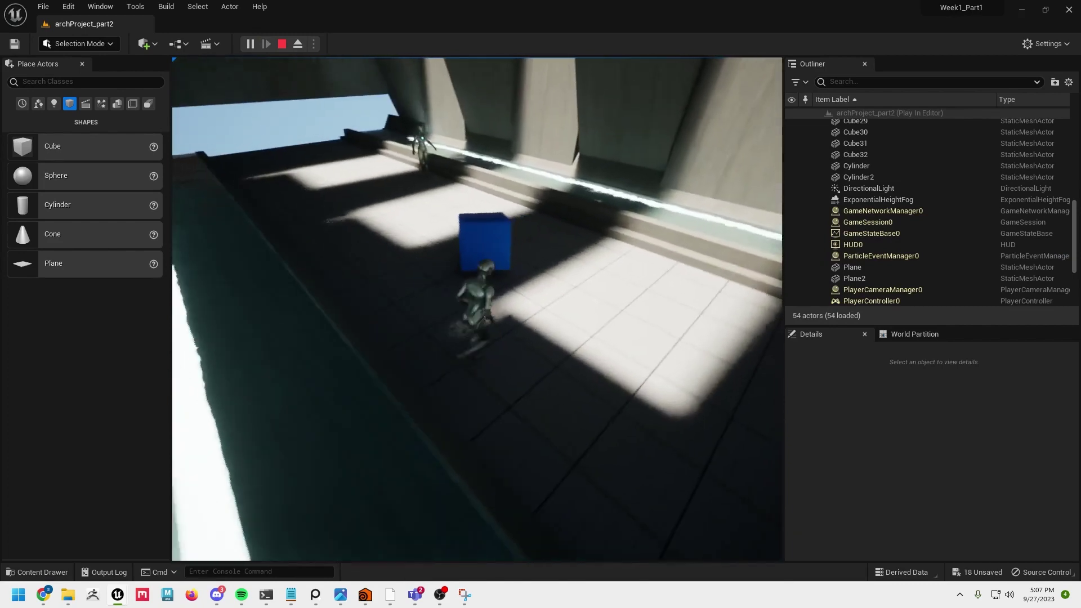
key(w)
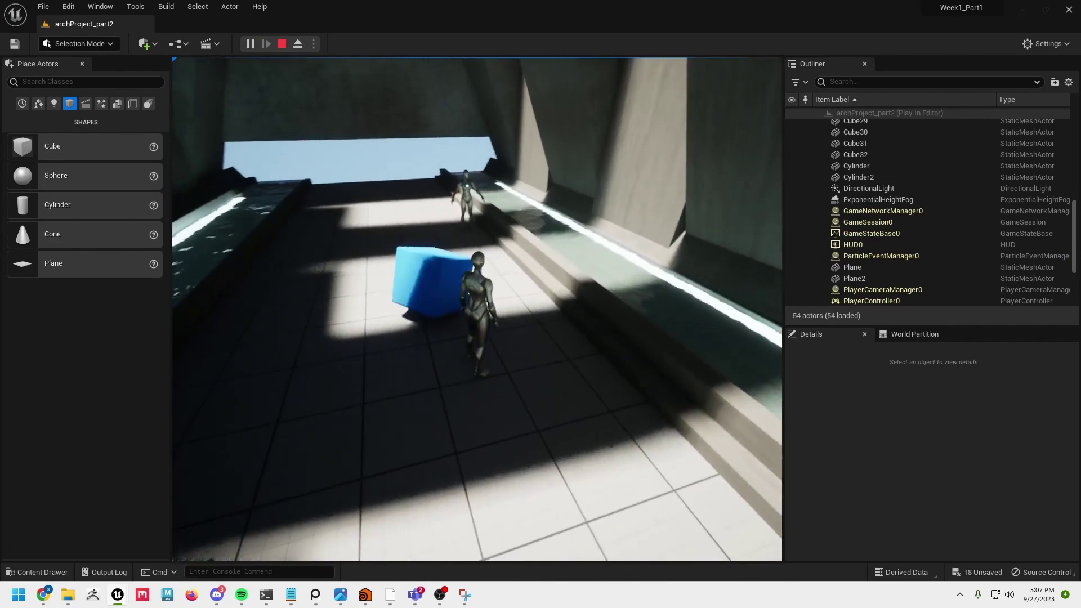
key(w)
key(a)
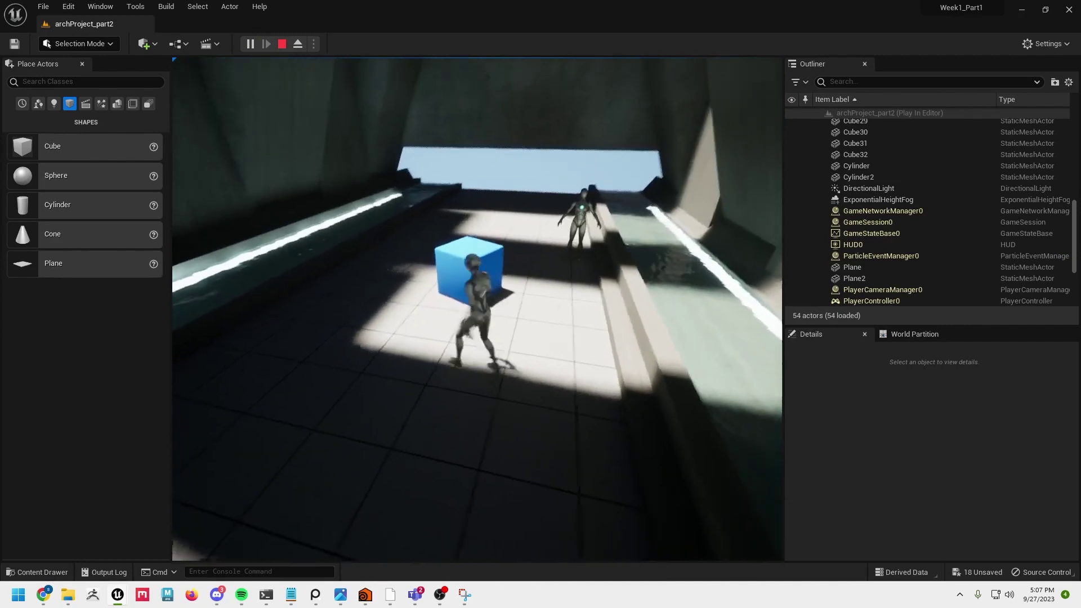
key(w)
key(d)
key(w)
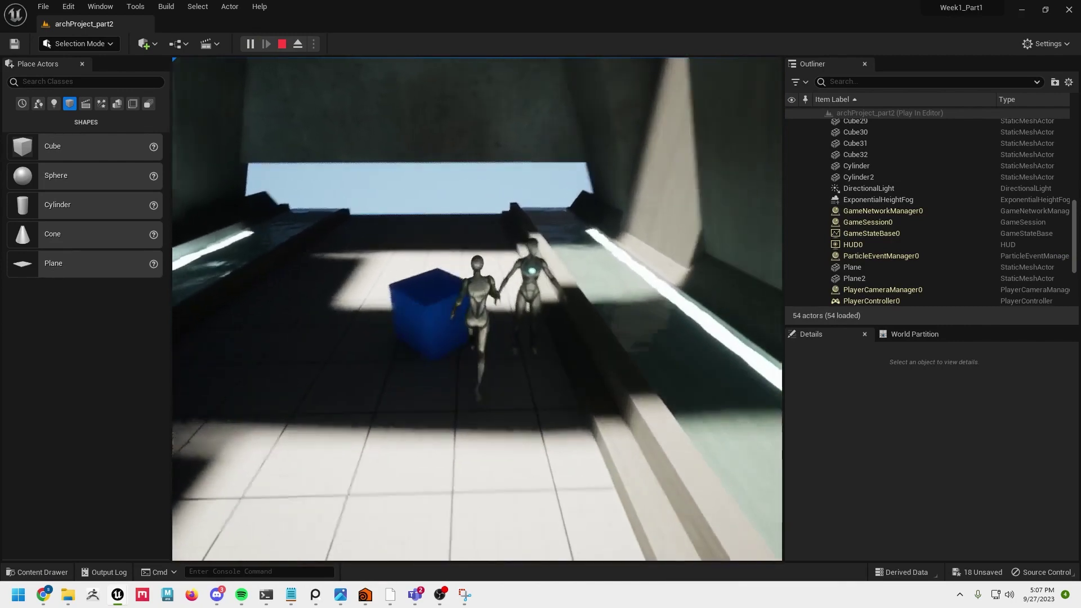
key(a)
key(w)
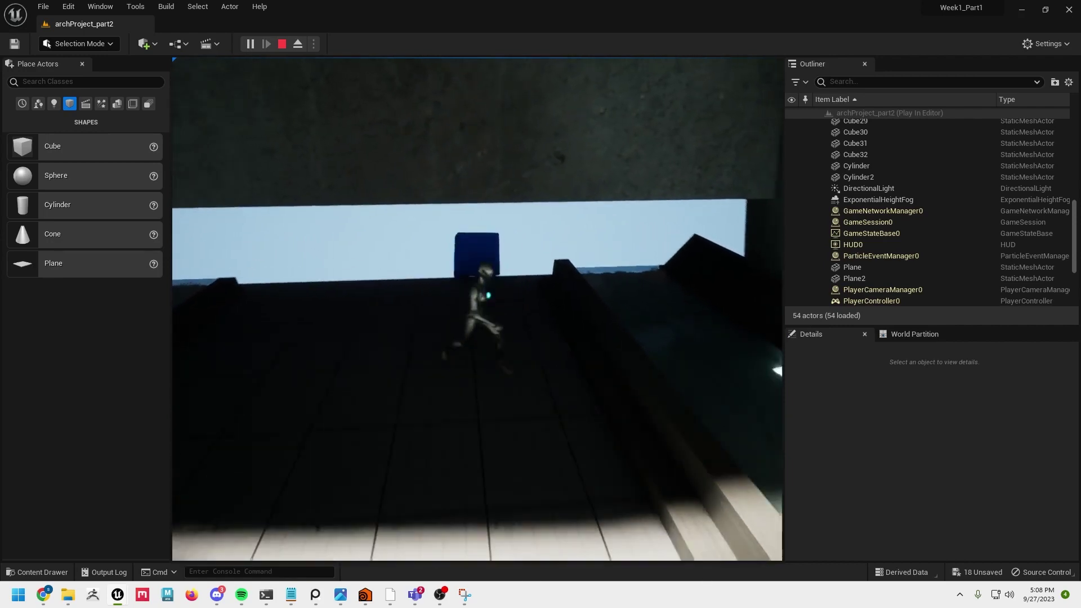
key(w)
Step: Run and jump the character back along the pool to inspect the entrance walls and hall, and end the play session
key(space)
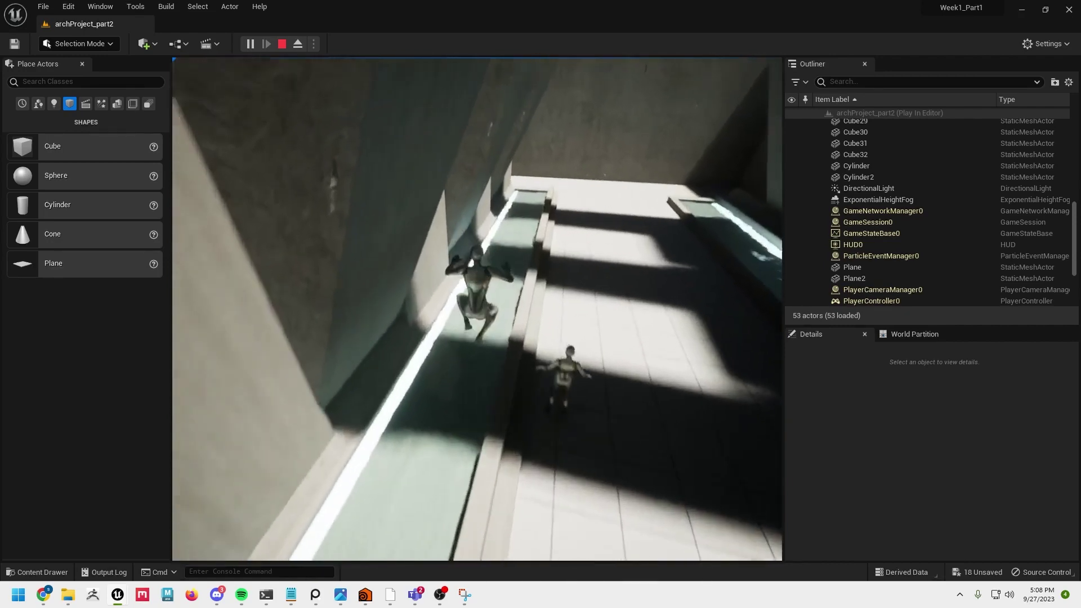
key(w)
key(space)
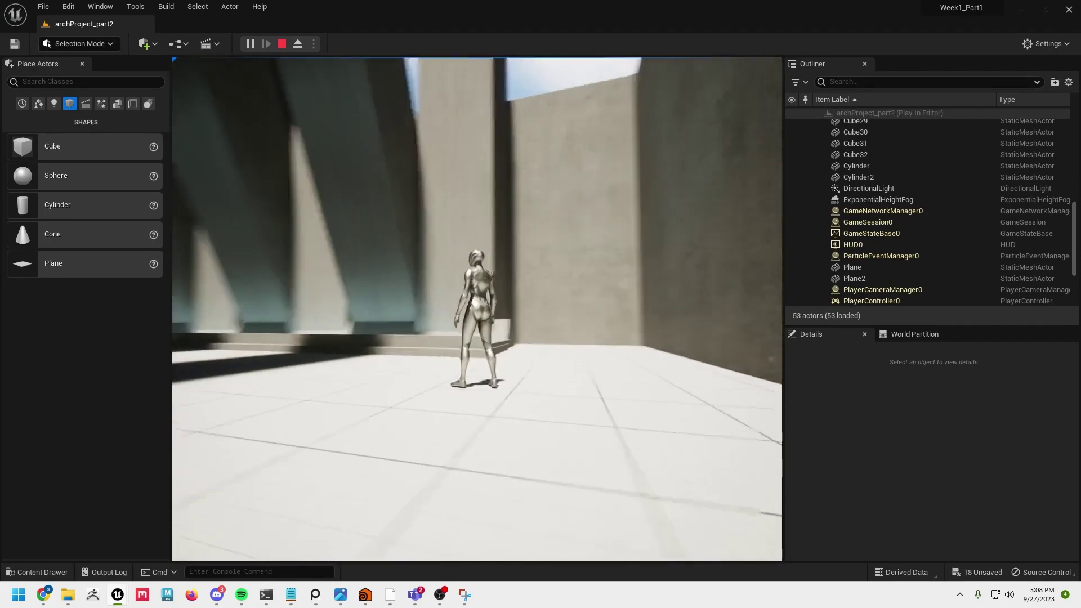
key(w)
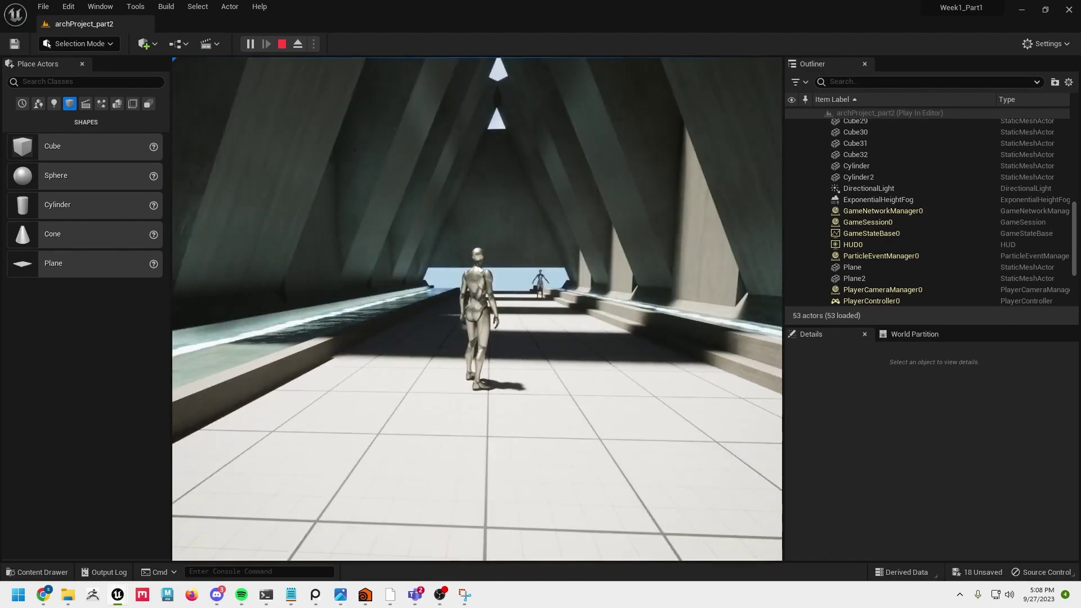
key(Escape)
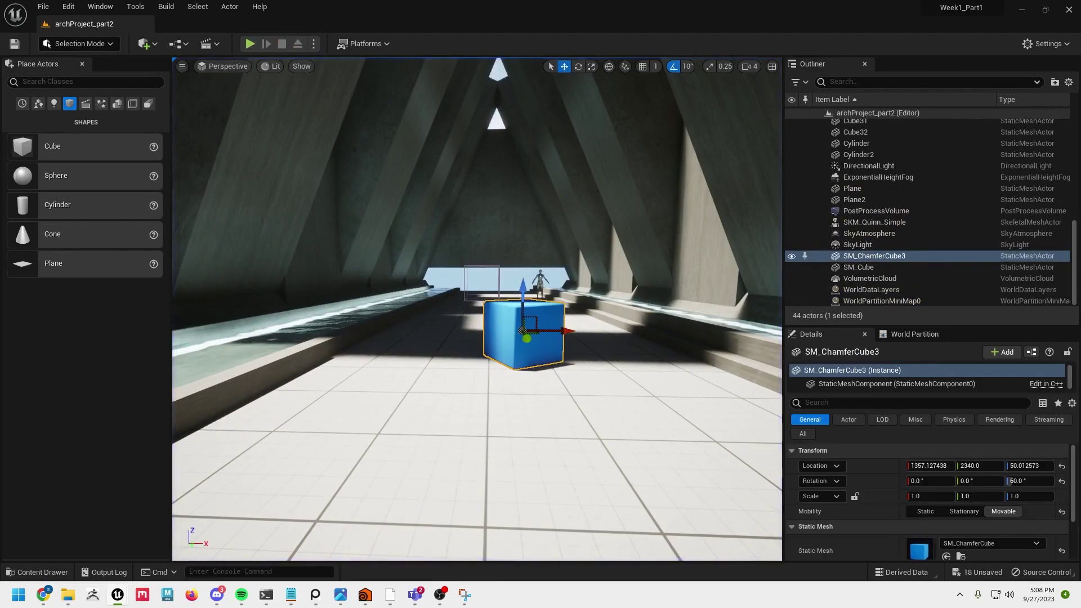